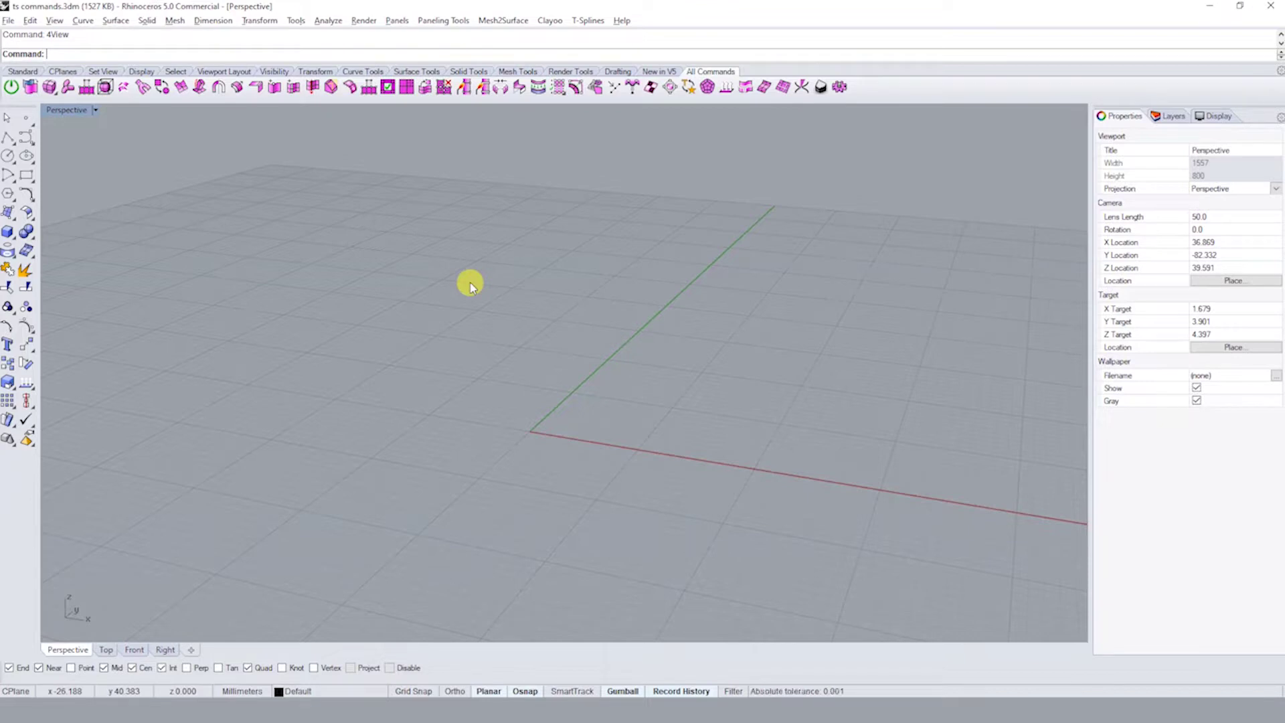
- Restore the Top, Front, Right and Perspective layout and orbit the Perspective view
double_click(70, 112)
mouse_move(798, 224)
right_mouse_down()
mouse_move(830, 269)
mouse_move(729, 233)
mouse_move(784, 258)
right_mouse_up()
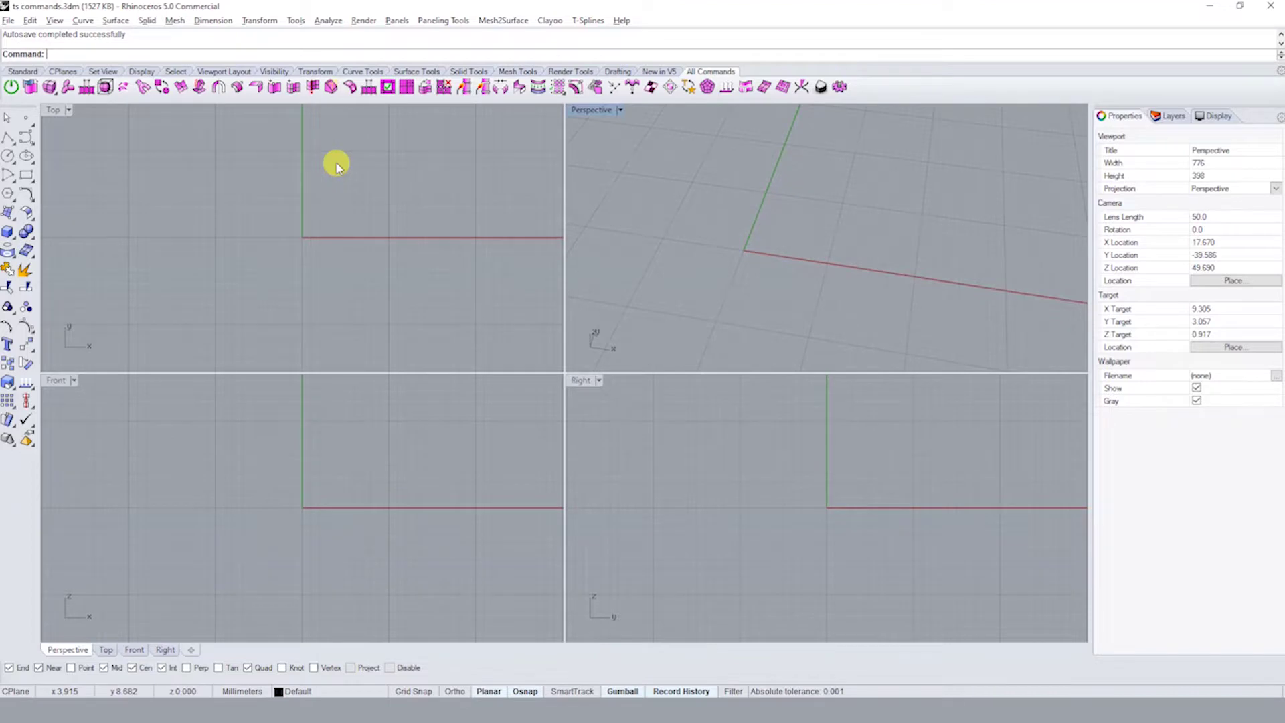
- Maximize the Top view and draw a four-point interpolated curve dipping below the axis
left_click(27, 137)
left_click(65, 144)
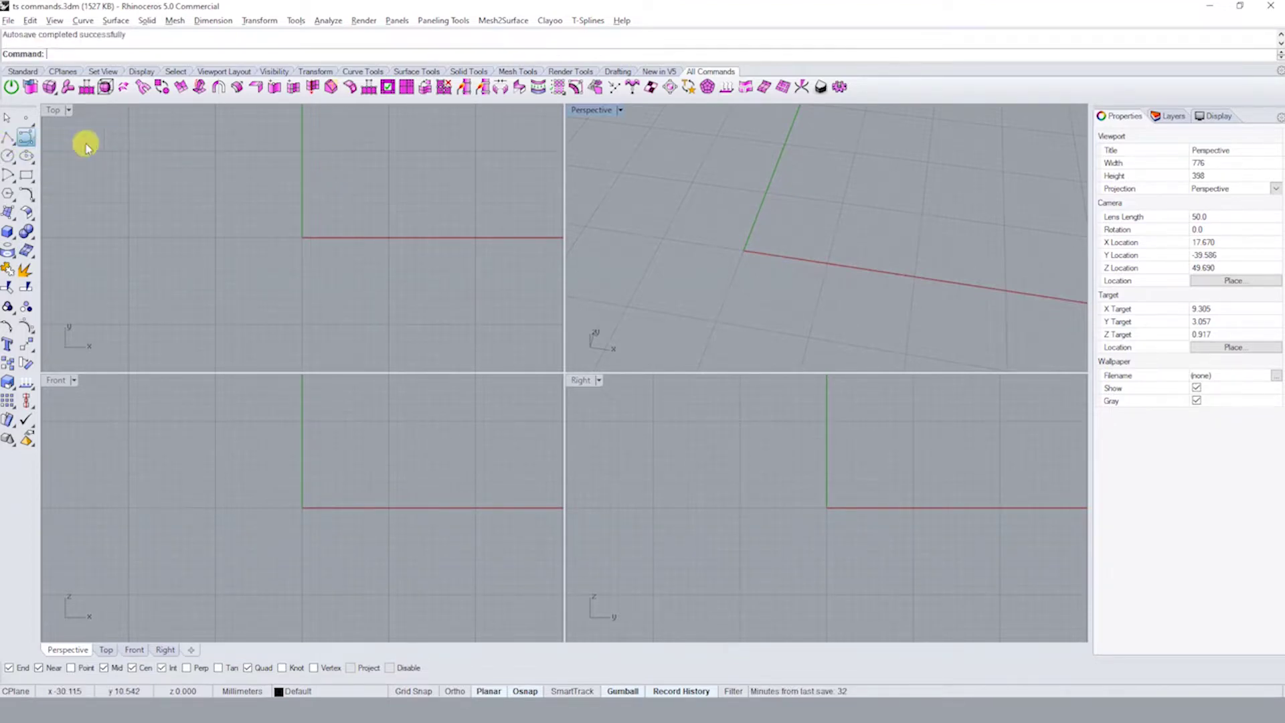
double_click(54, 111)
scroll(344, 267, "down", 2)
left_click(517, 251)
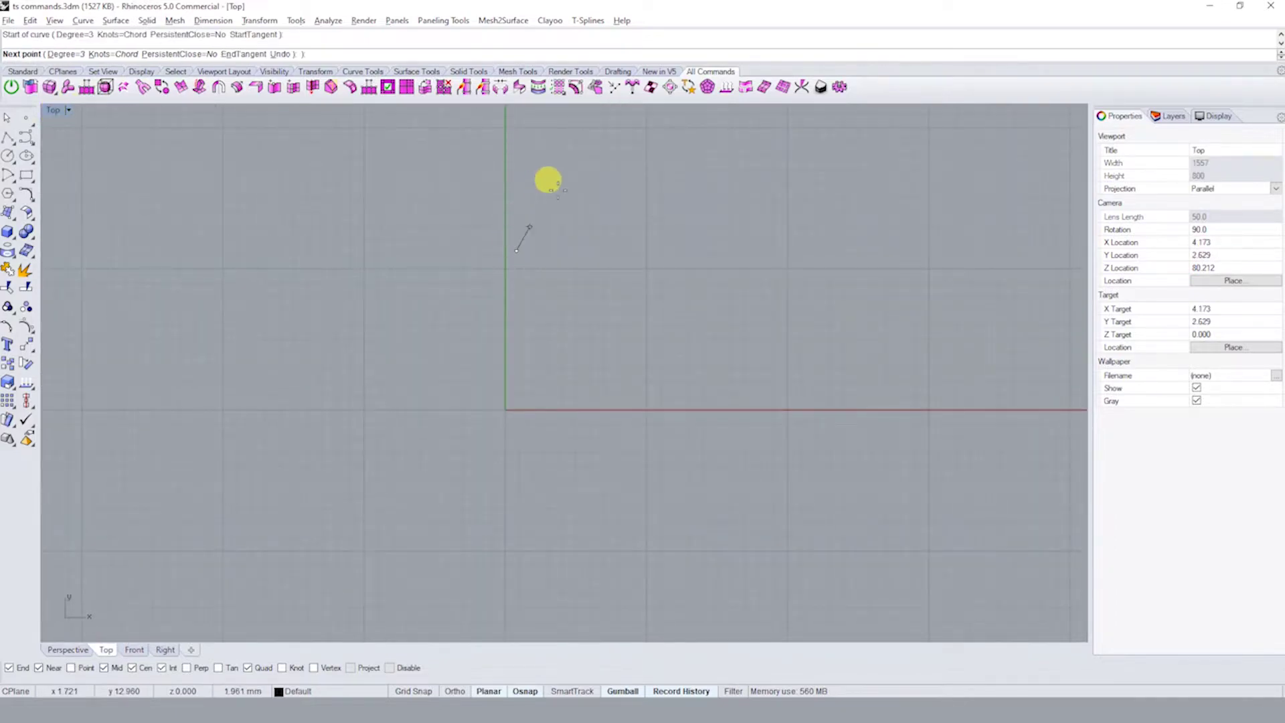
left_click(558, 190)
left_click(632, 178)
left_click(592, 496)
key("Return")
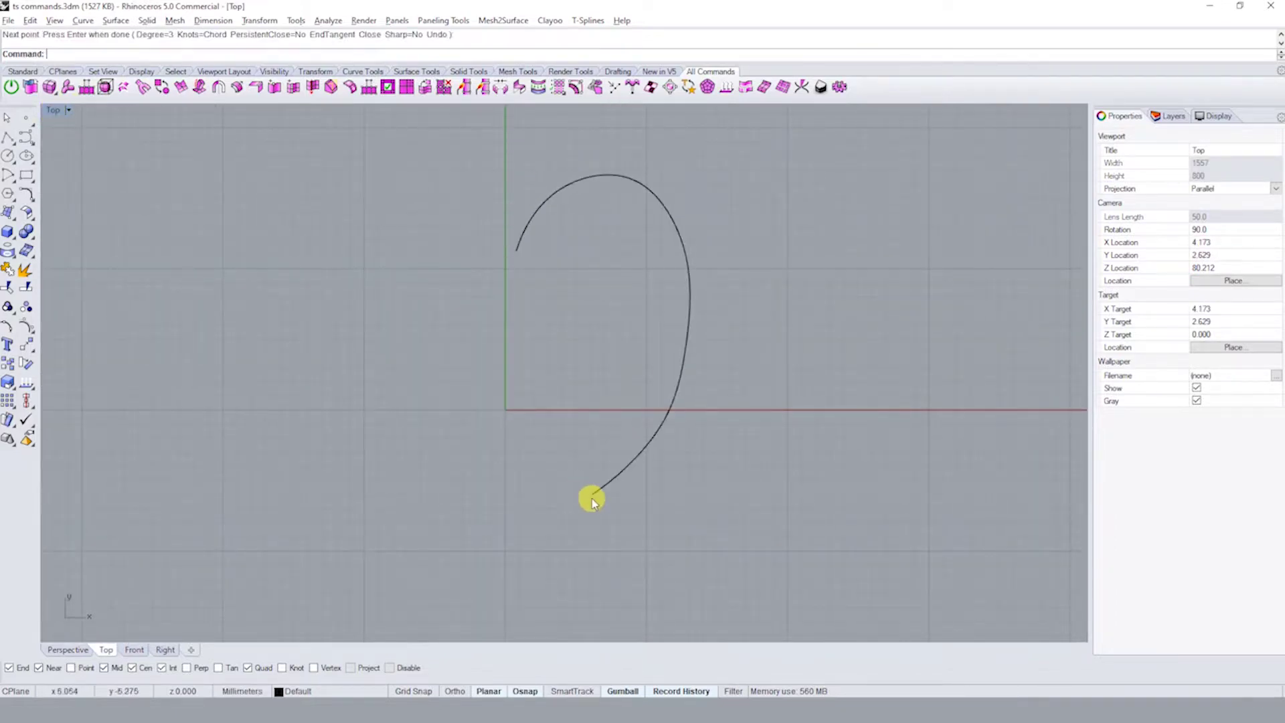
scroll(580, 486, "down", 4)
- Mirror the curve about the vertical axis through the origin so the pair stays linked
type("mirror")
key("Return")
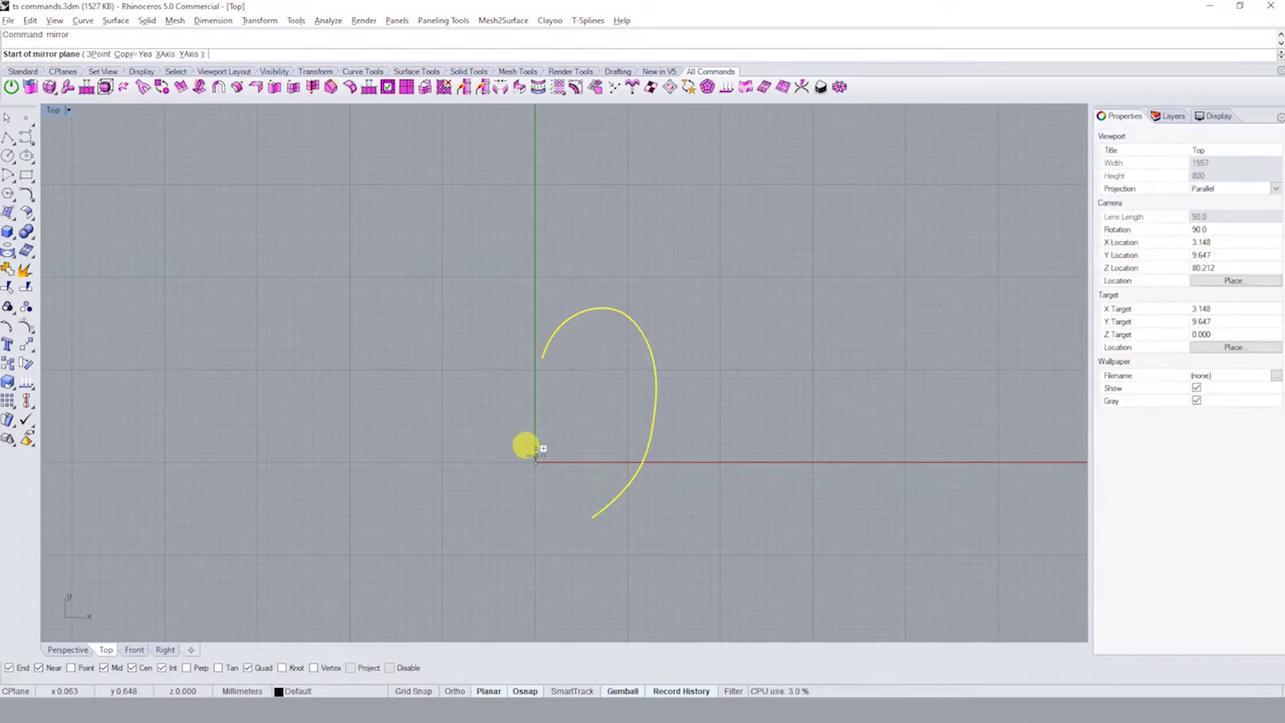
type("0")
key("Return")
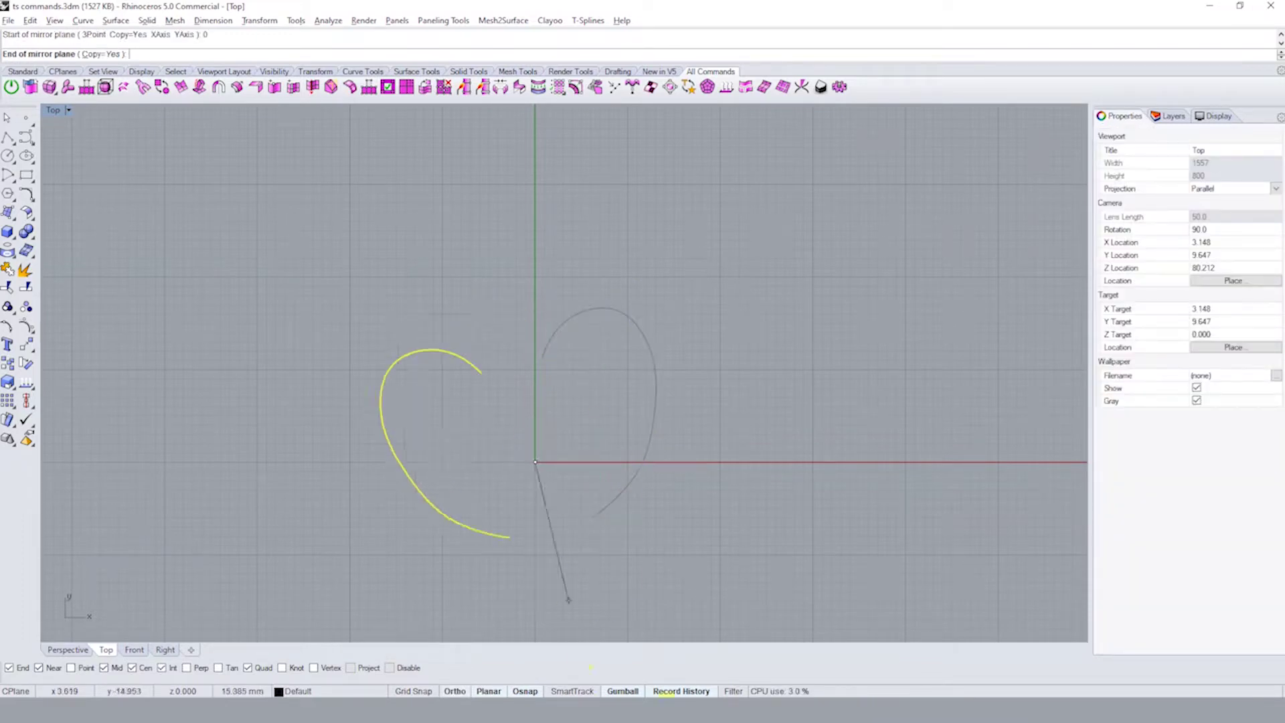
left_click(543, 482)
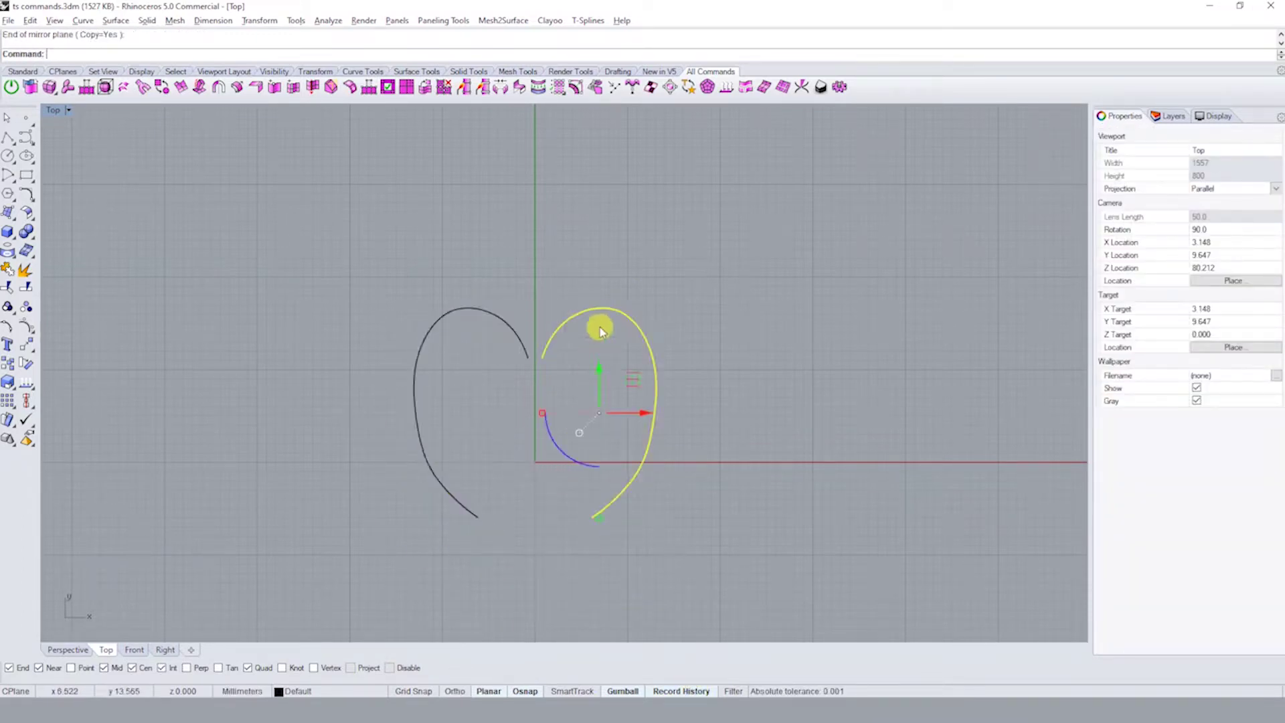
left_click_drag(600, 315, 633, 288)
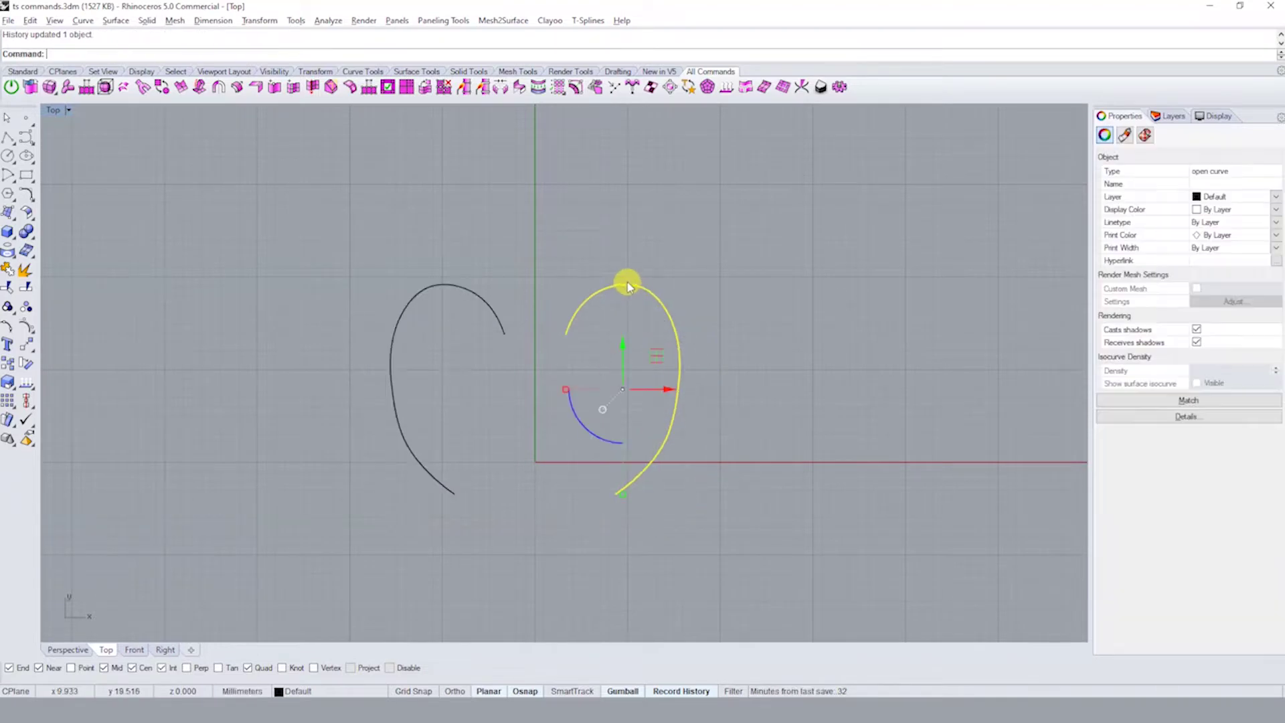
- Widen the right lobe by dragging two of its control points outward
key("F11")
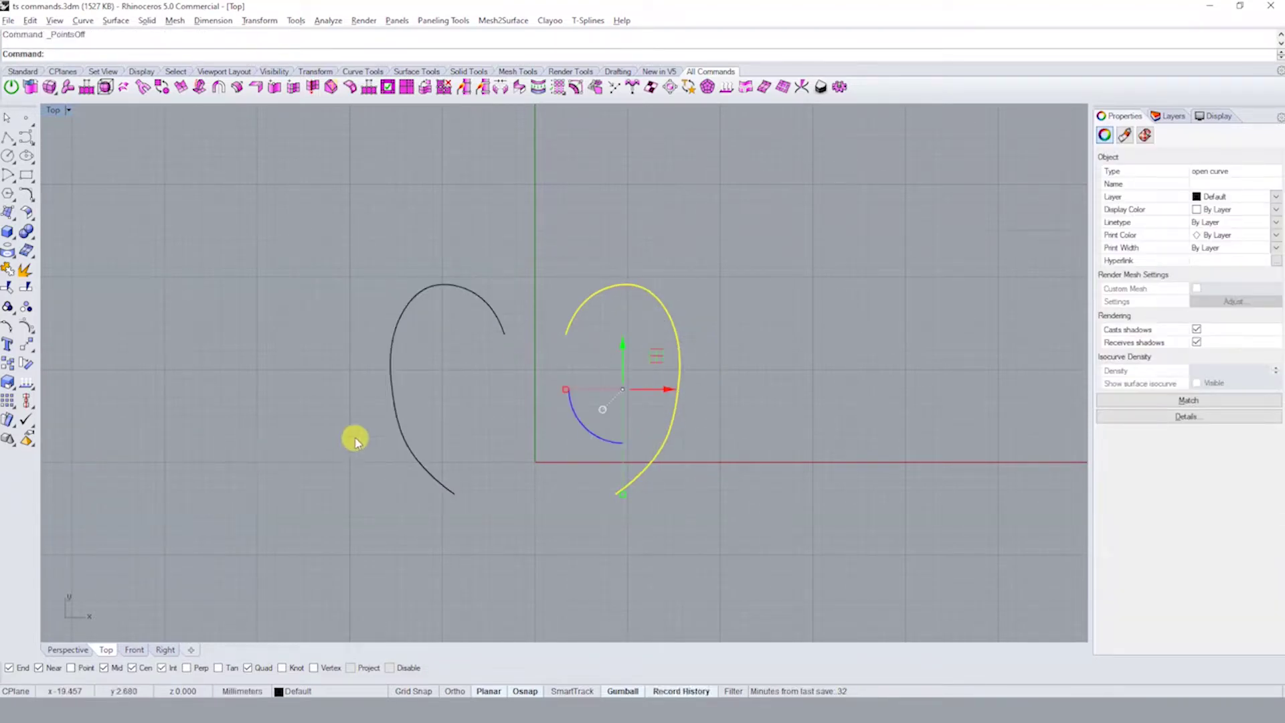
key("F10")
left_click_drag(661, 303, 698, 356)
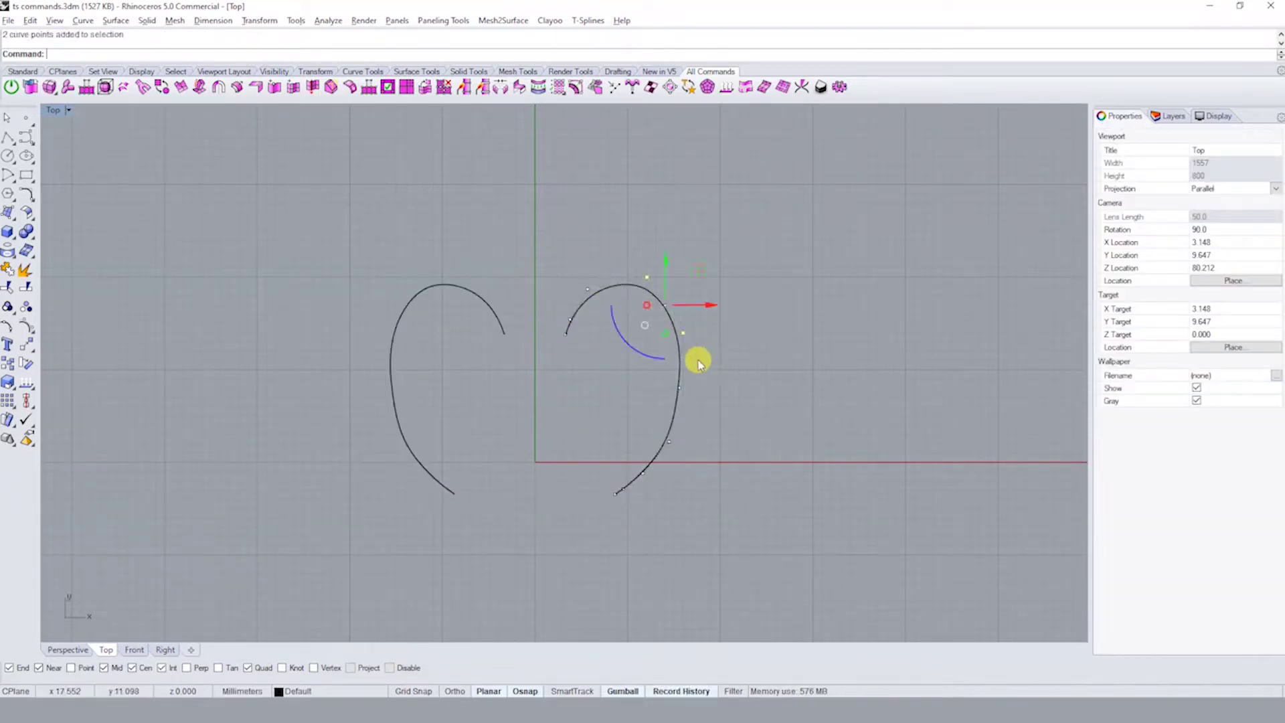
mouse_move(686, 289)
left_mouse_down()
mouse_move(634, 359)
mouse_move(855, 286)
left_mouse_up()
key("Escape")
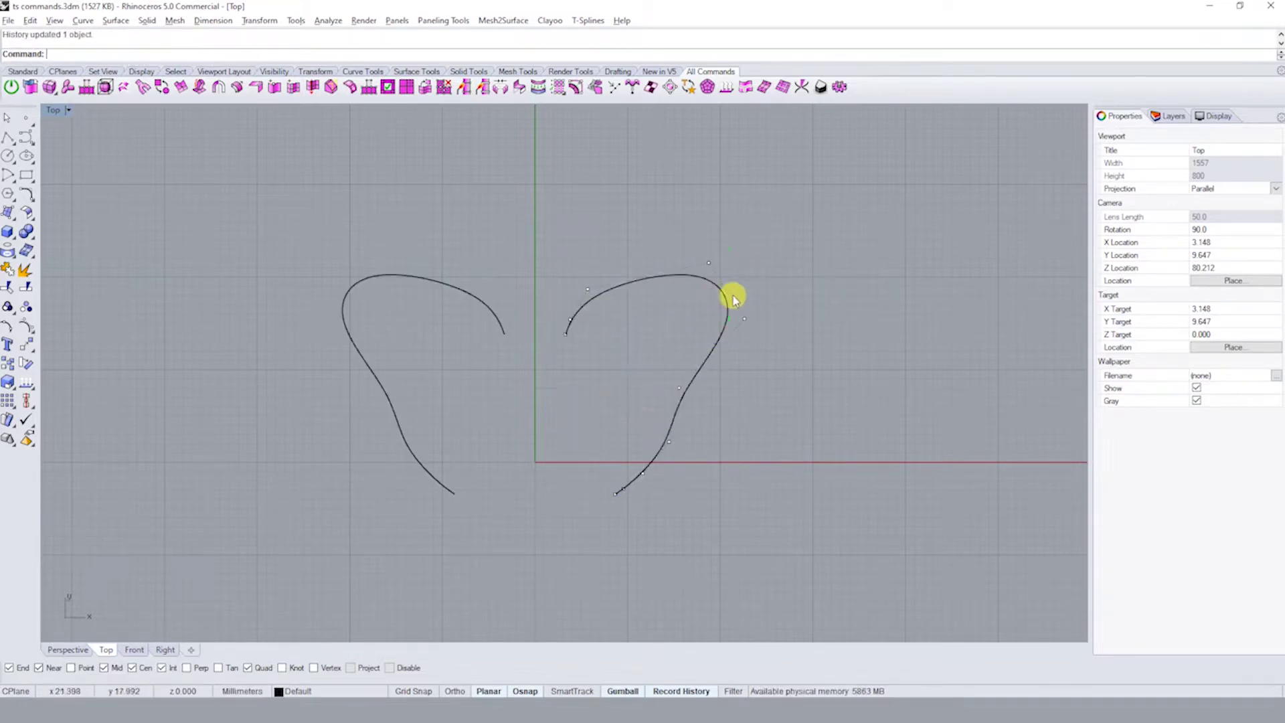
left_click_drag(760, 220, 323, 396)
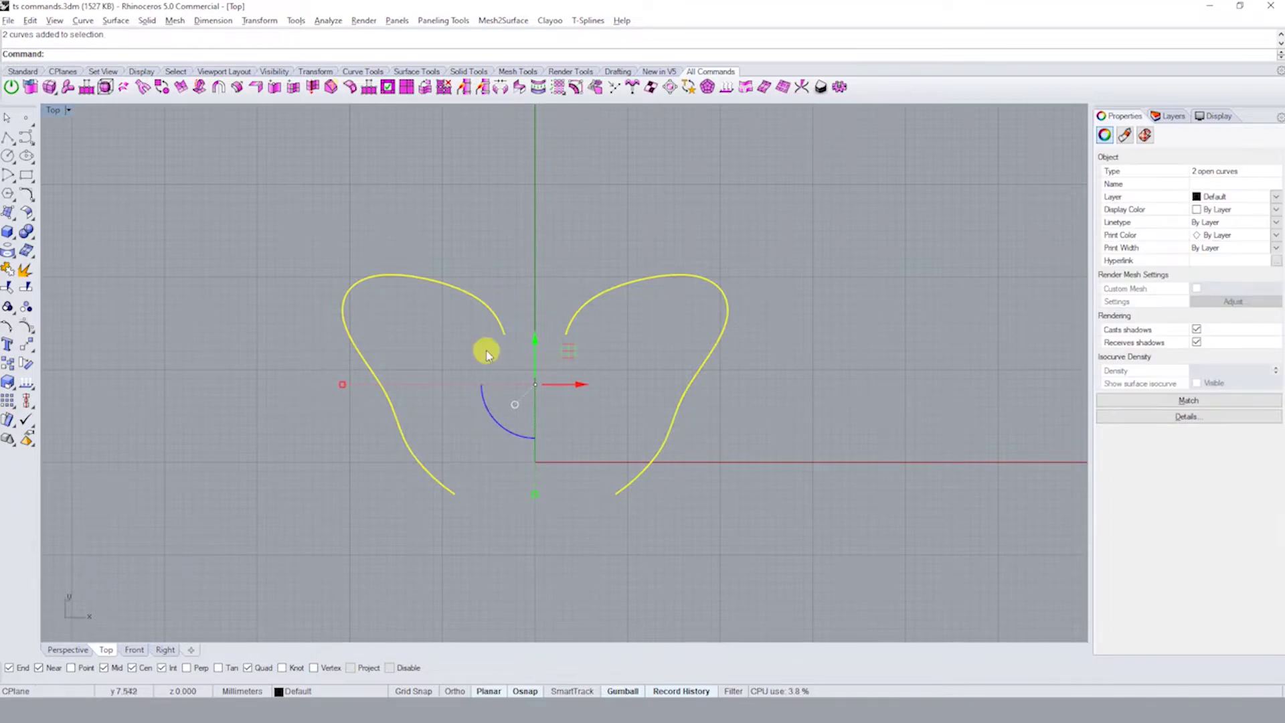
key("Escape")
- Round the left lobe by pulling its top control point upward
left_click(480, 303)
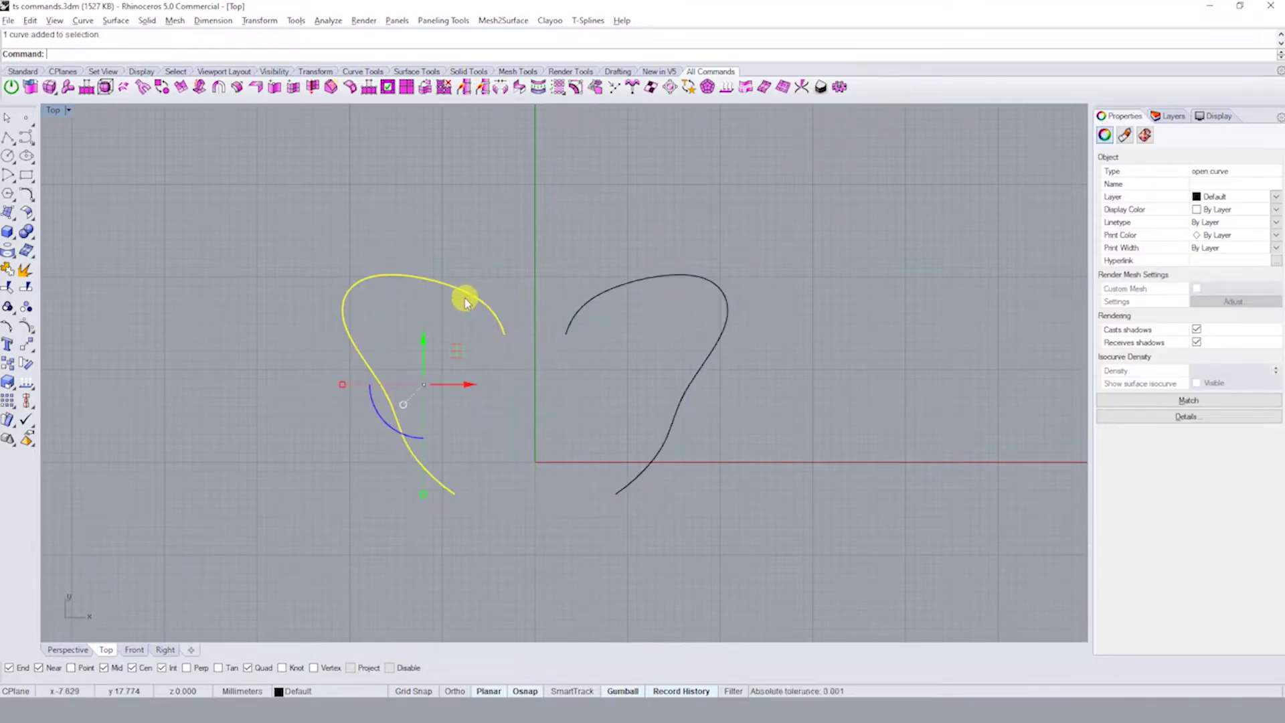
left_click(646, 279)
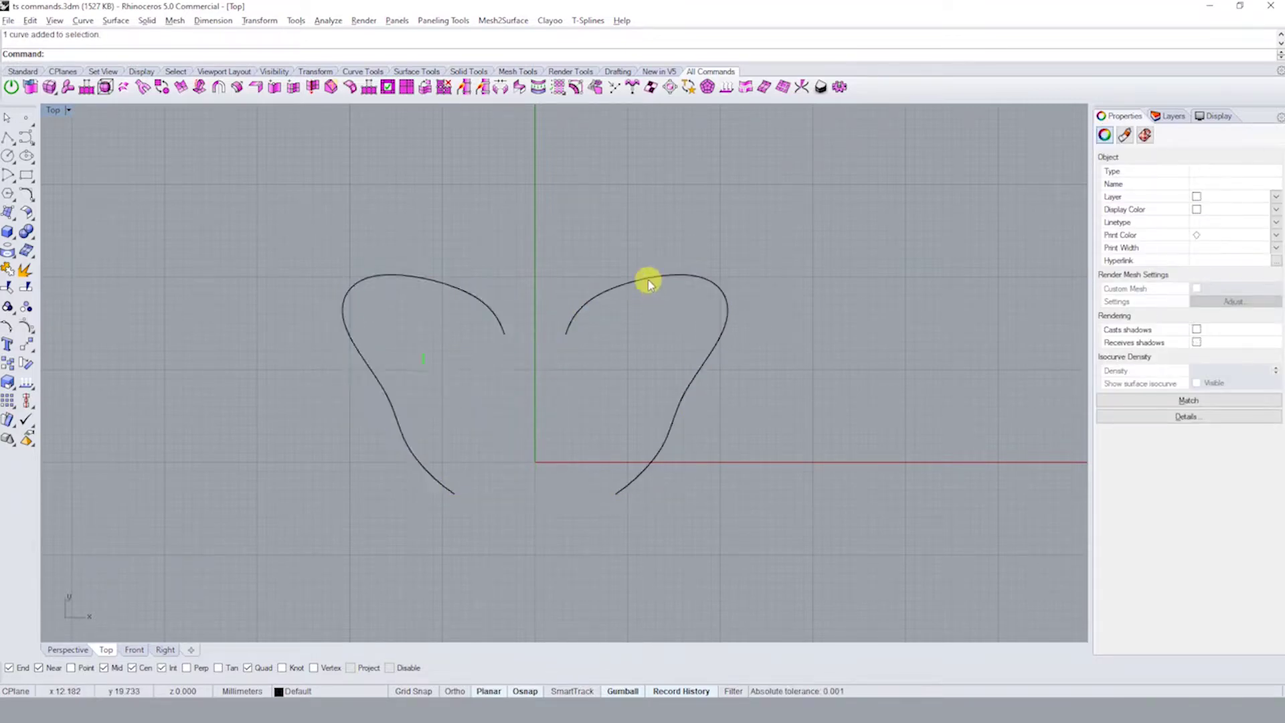
left_click(470, 276)
key("F10")
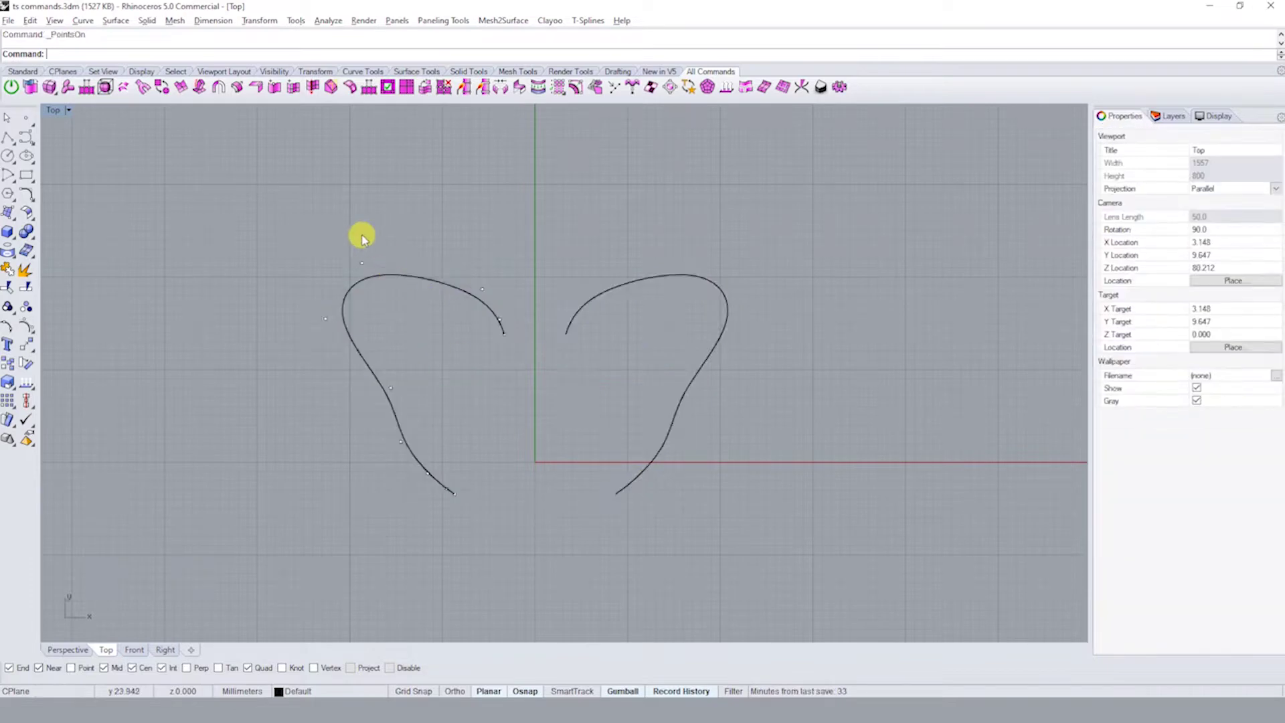
left_click(362, 263)
left_click_drag(389, 275, 472, 226)
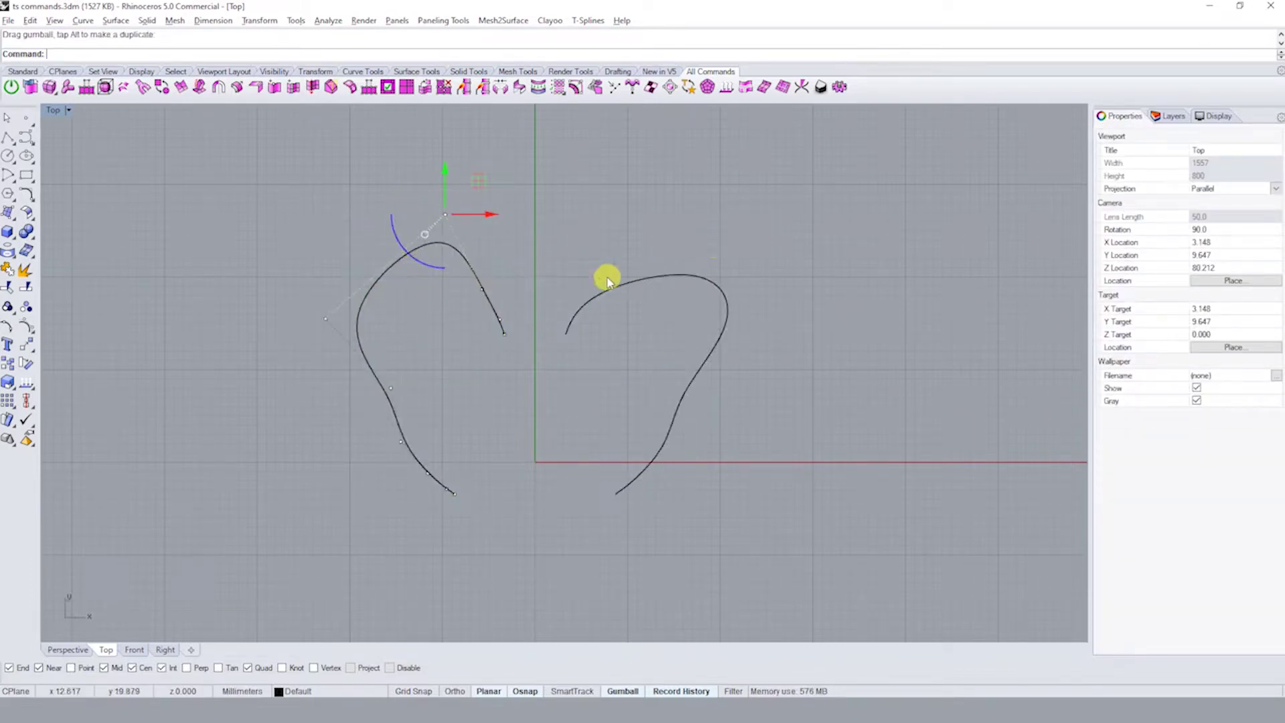
left_click(466, 289)
- Round the right lobe by pulling its top control point up-left, then delete both curves
left_click(659, 271)
key("F10")
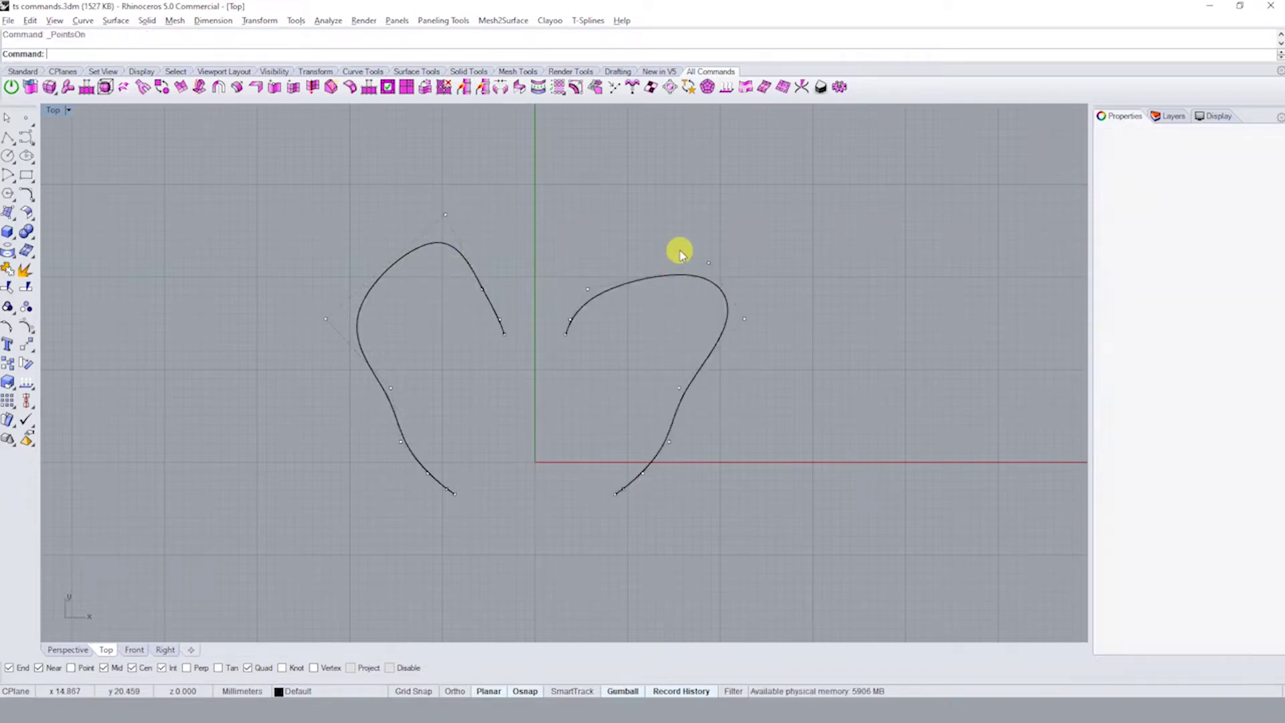
left_click(709, 263)
mouse_move(732, 260)
left_mouse_down()
mouse_move(695, 201)
mouse_move(684, 226)
left_mouse_up()
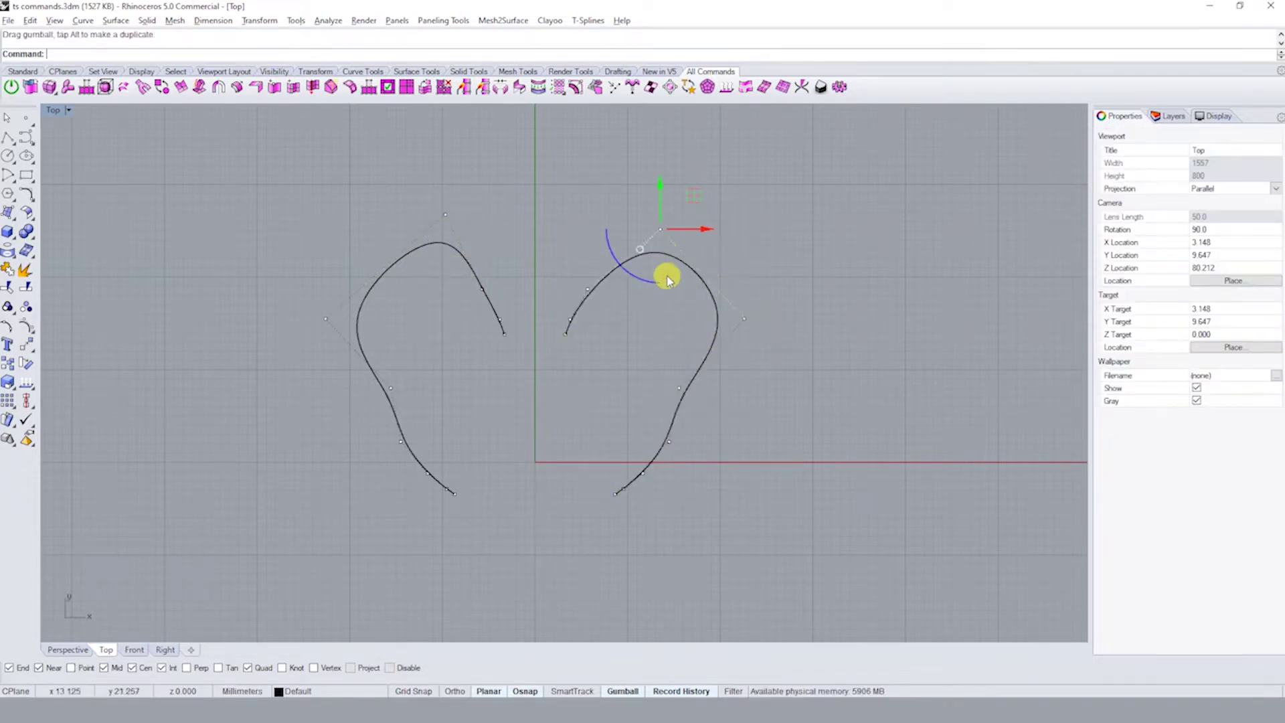
left_click(520, 320)
key("Escape")
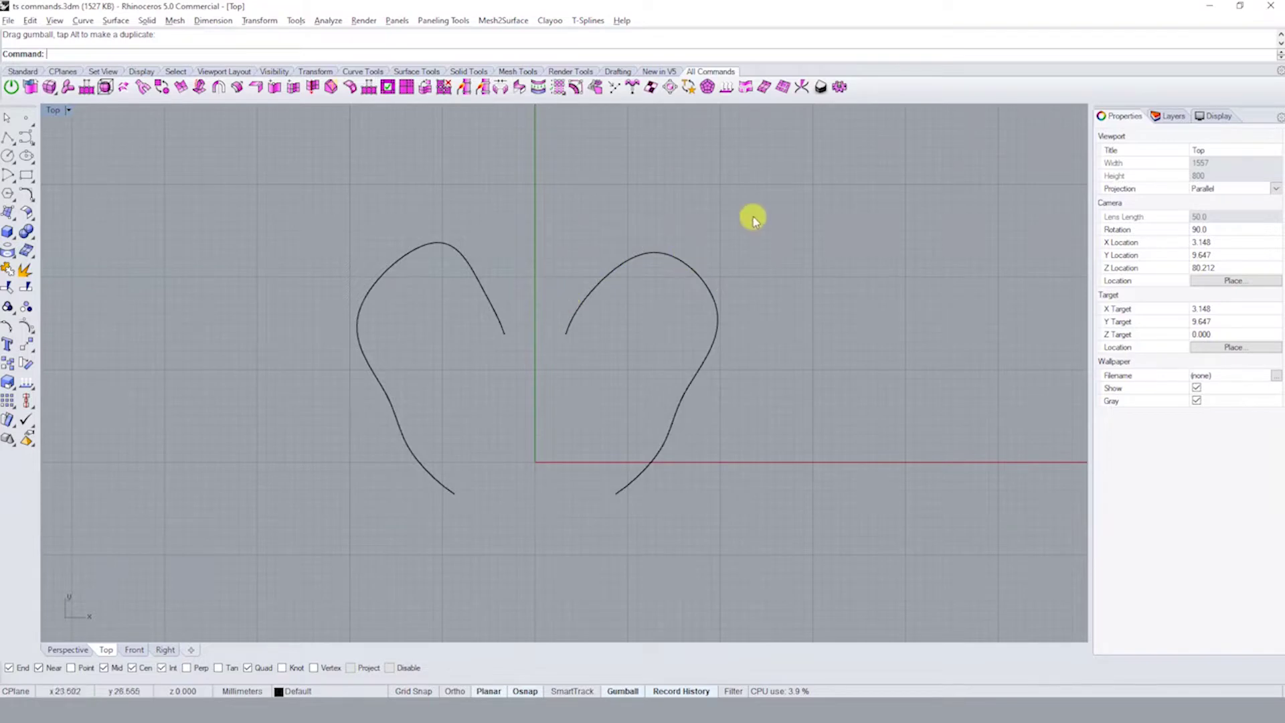
left_click_drag(752, 214, 241, 539)
key("Delete")
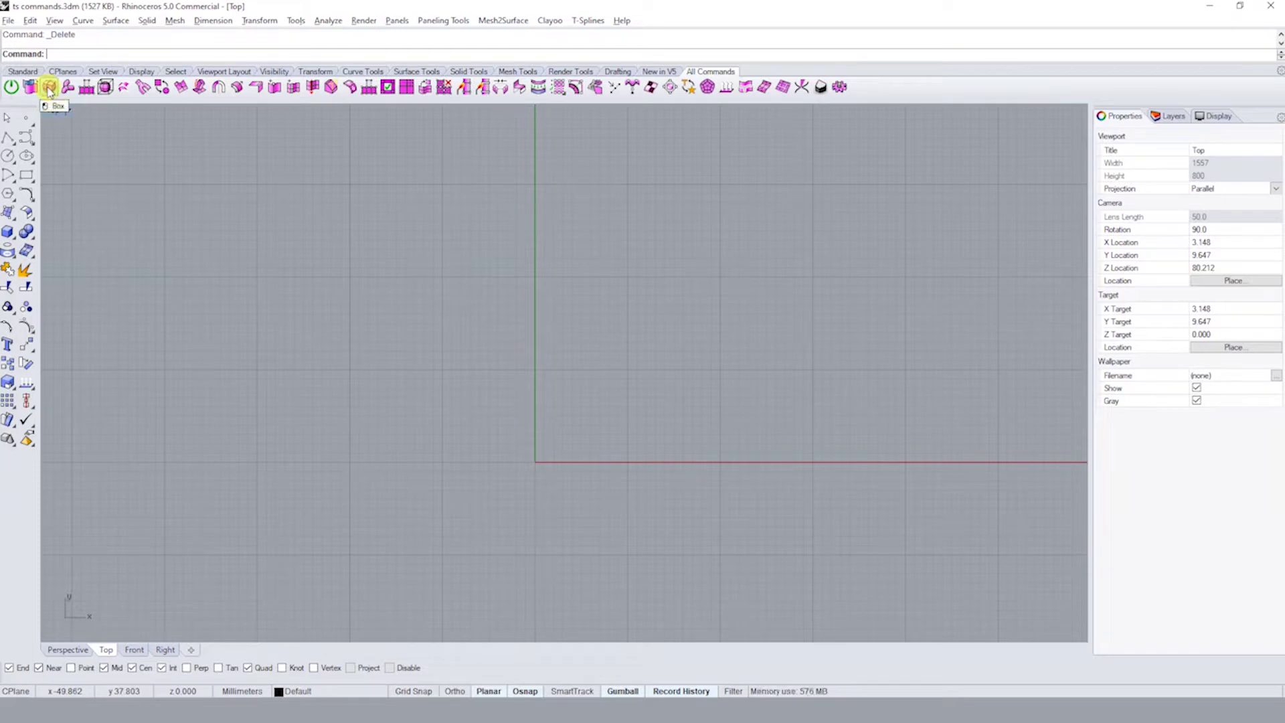
- Open the solid primitives flyout from the Box icon
left_click(49, 91)
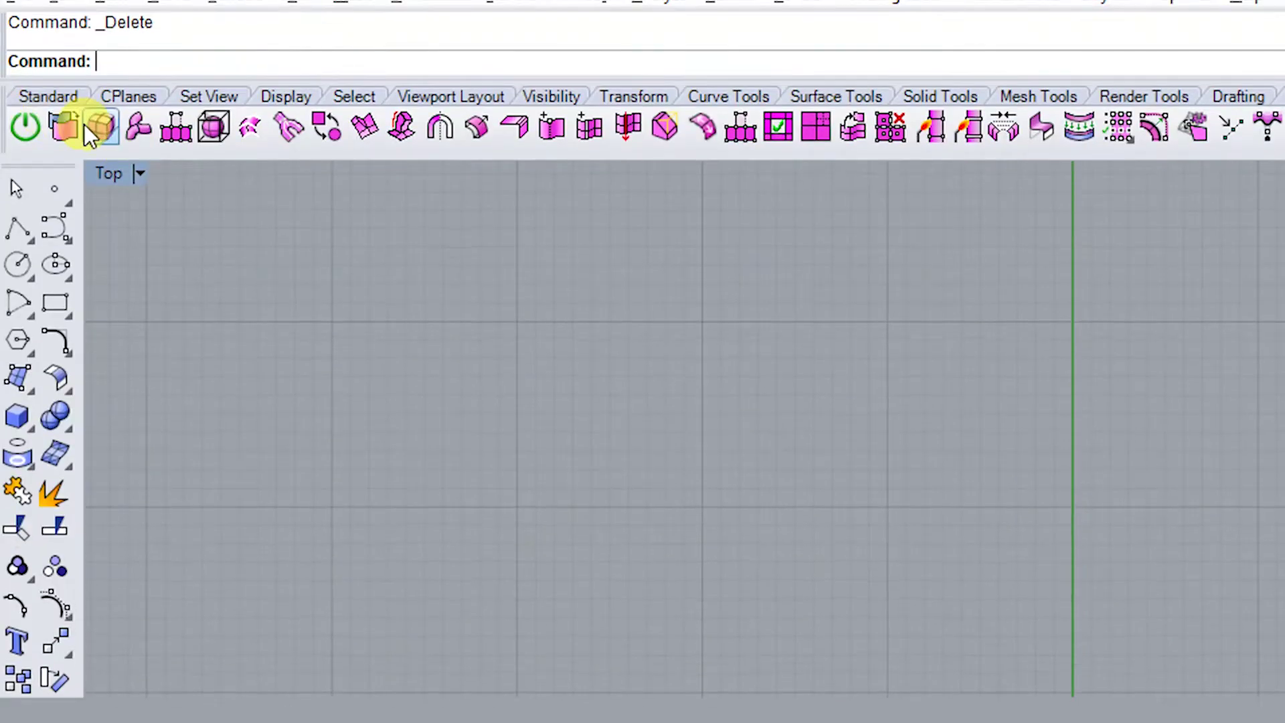
- Start a smooth tsBox with 4 X, Y and Z faces and XSymmetry set to Yes
left_click(98, 126)
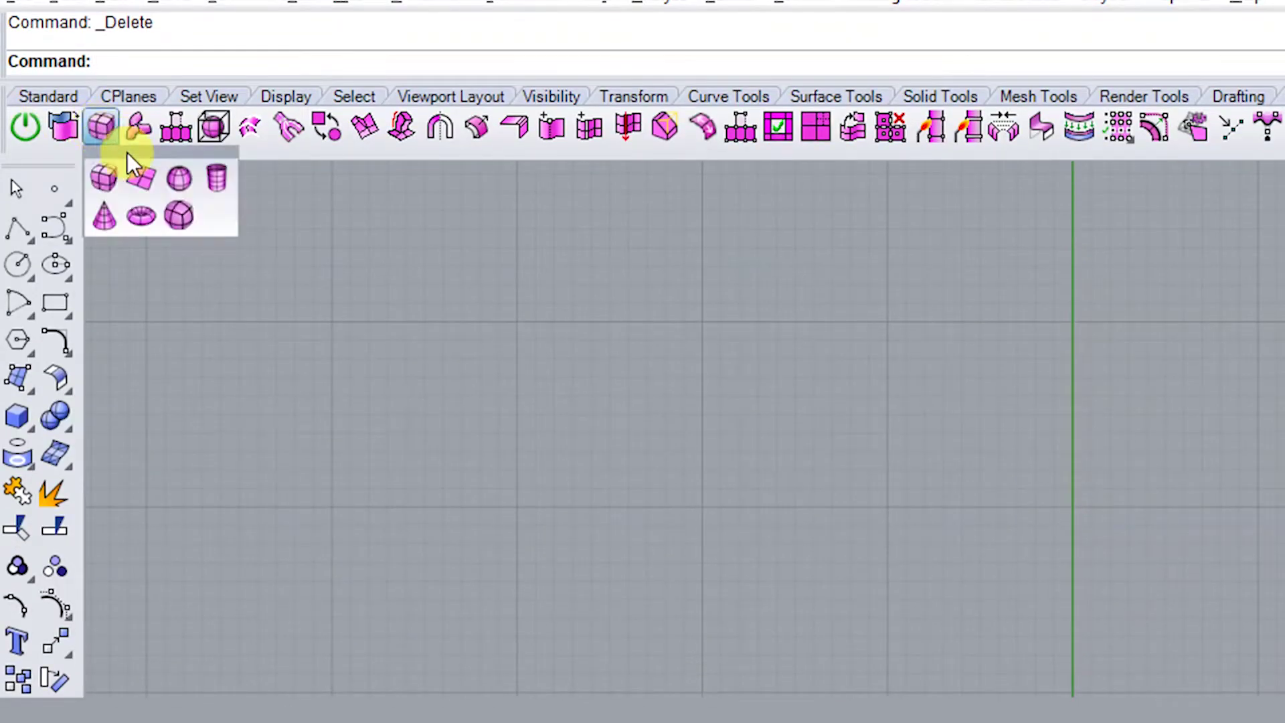
left_click(114, 166)
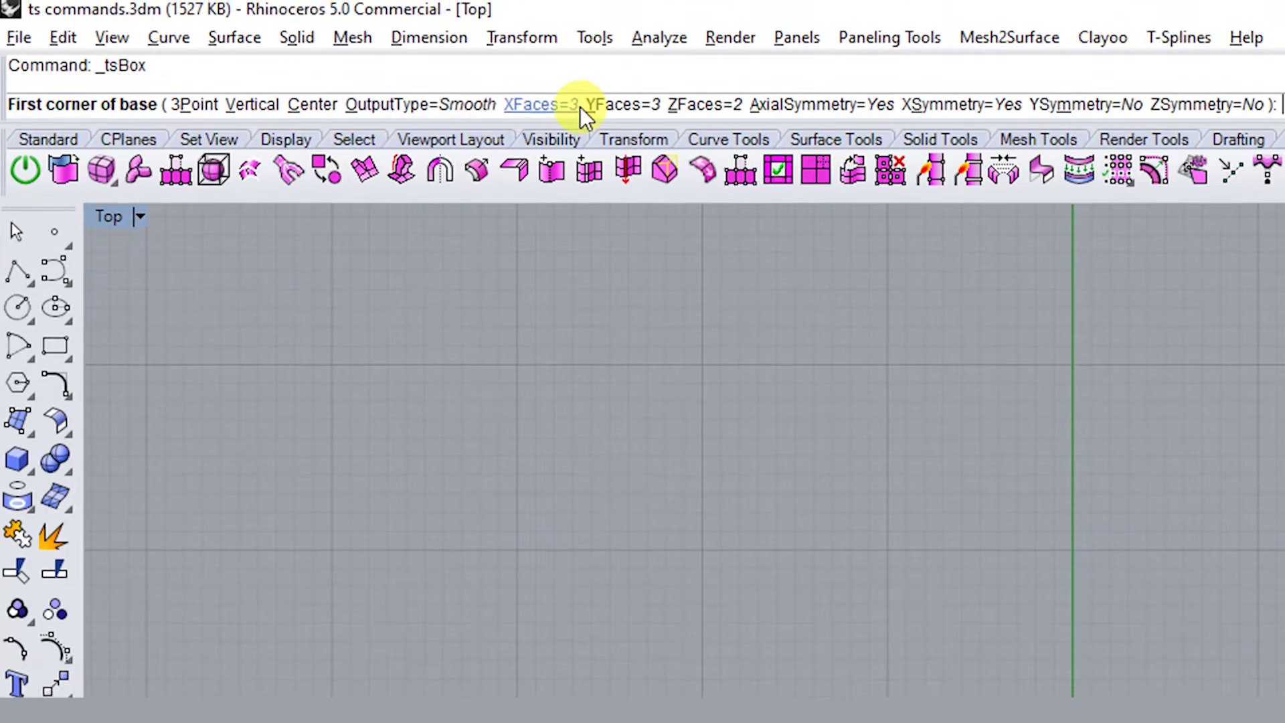
left_click(546, 109)
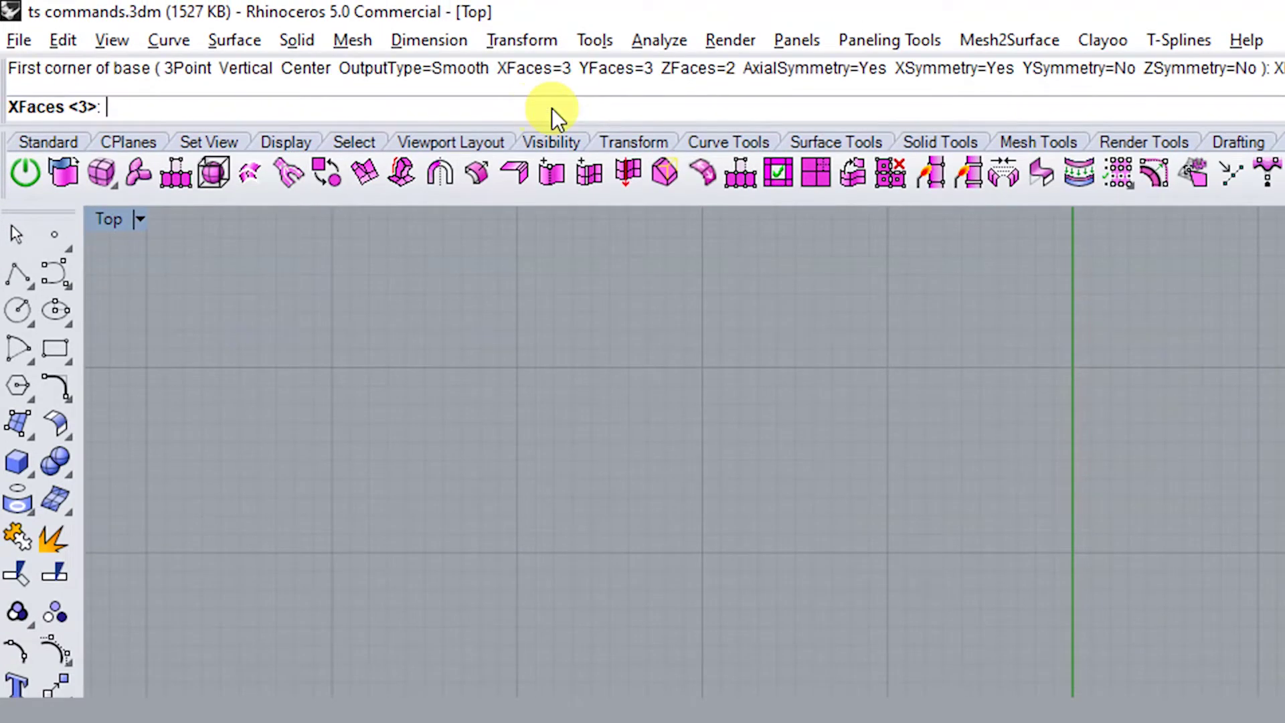
type("4")
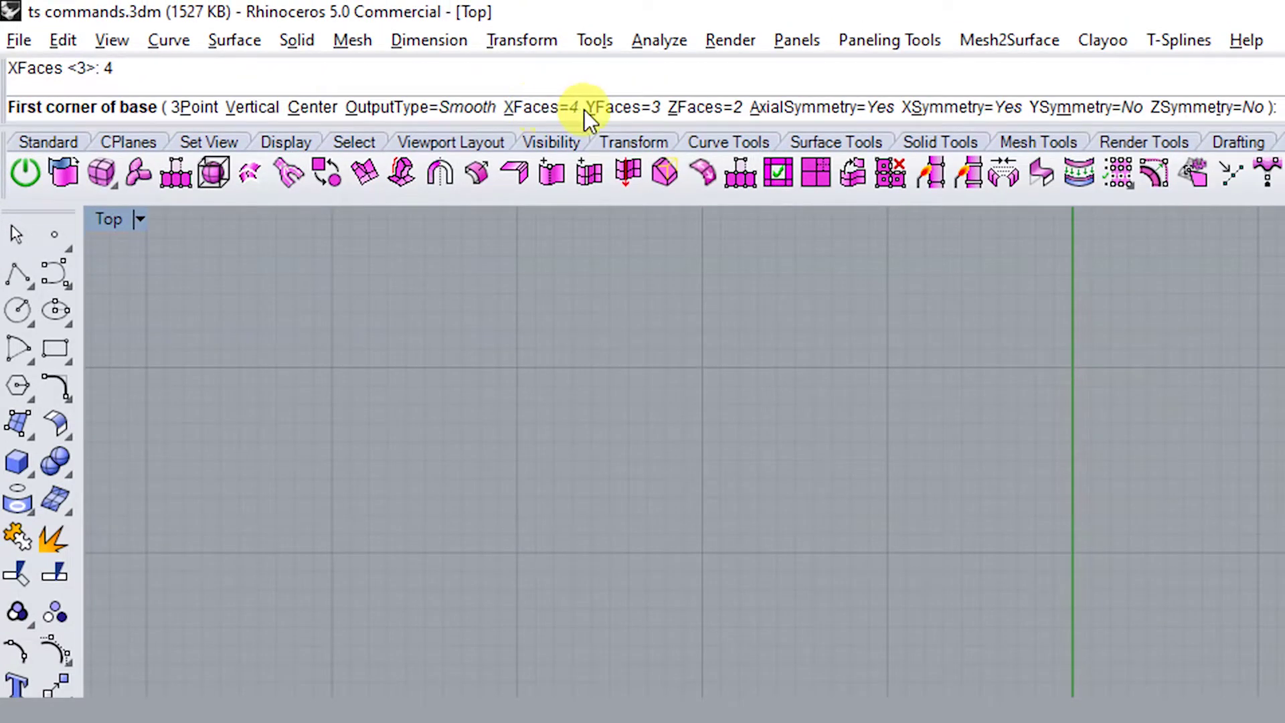
left_click(606, 69)
type("4")
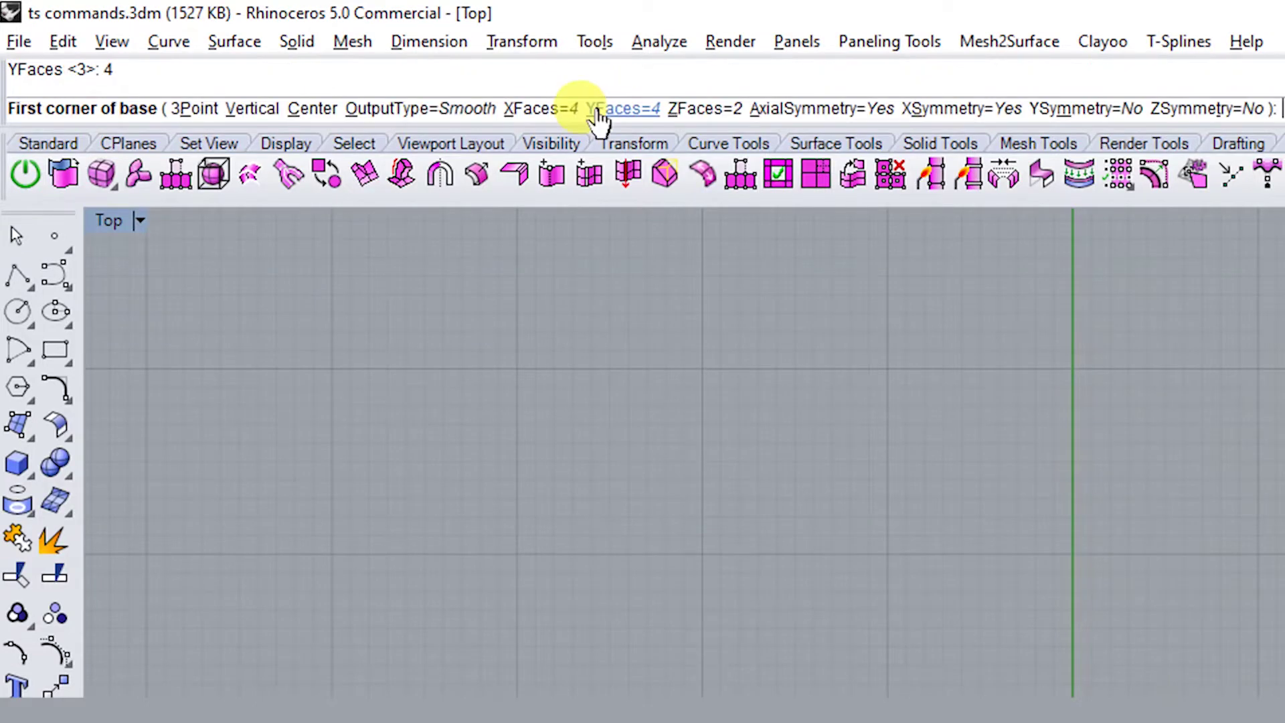
left_click(698, 69)
type("4")
key("Return")
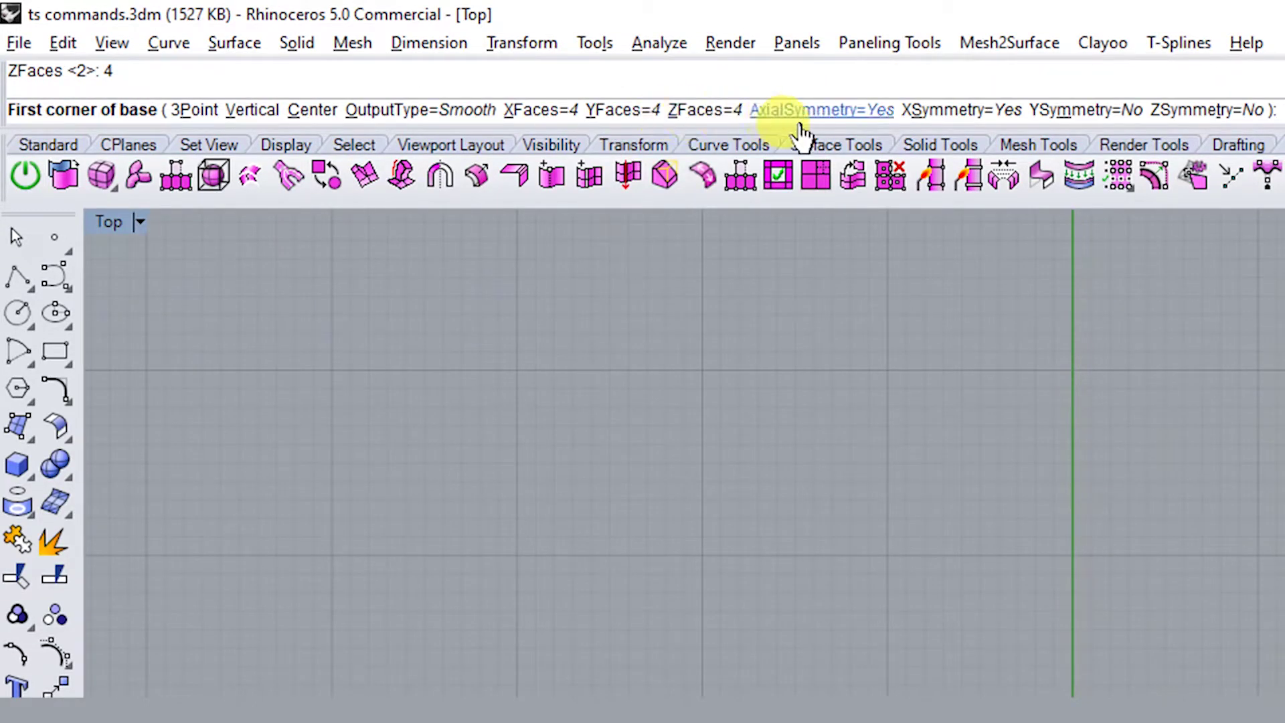
left_click(864, 112)
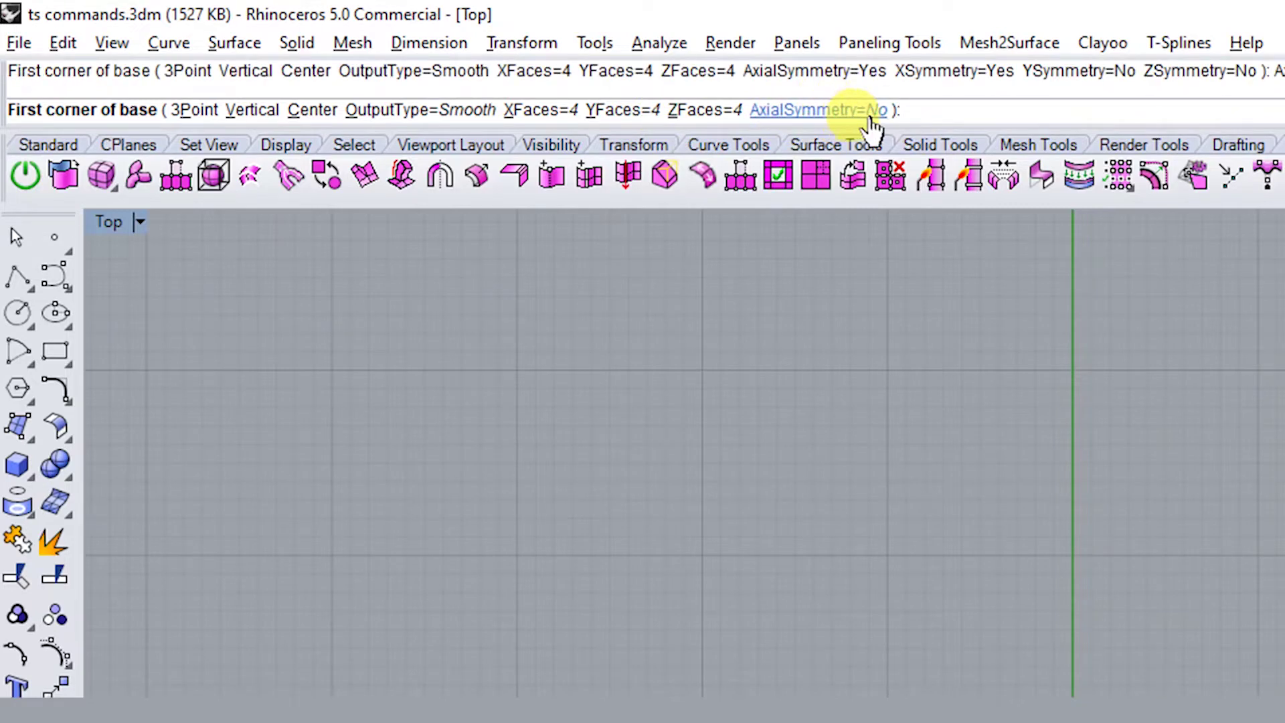
left_click(866, 112)
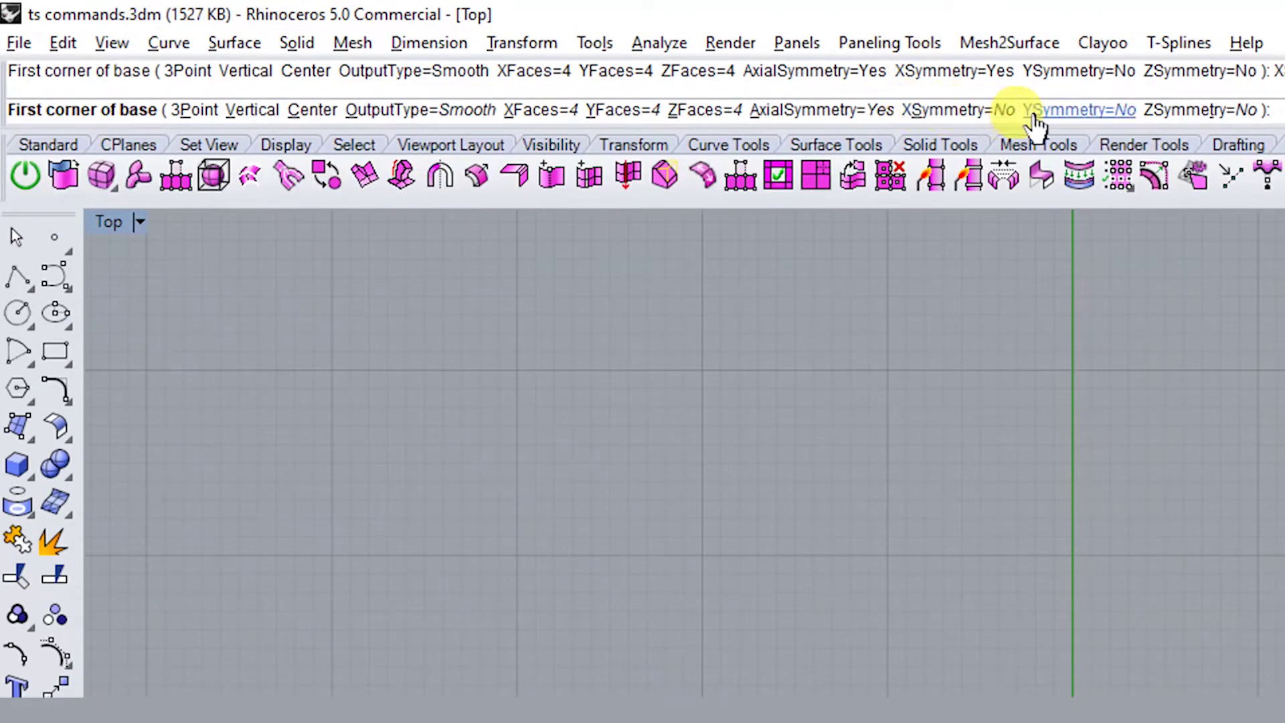
left_click(977, 117)
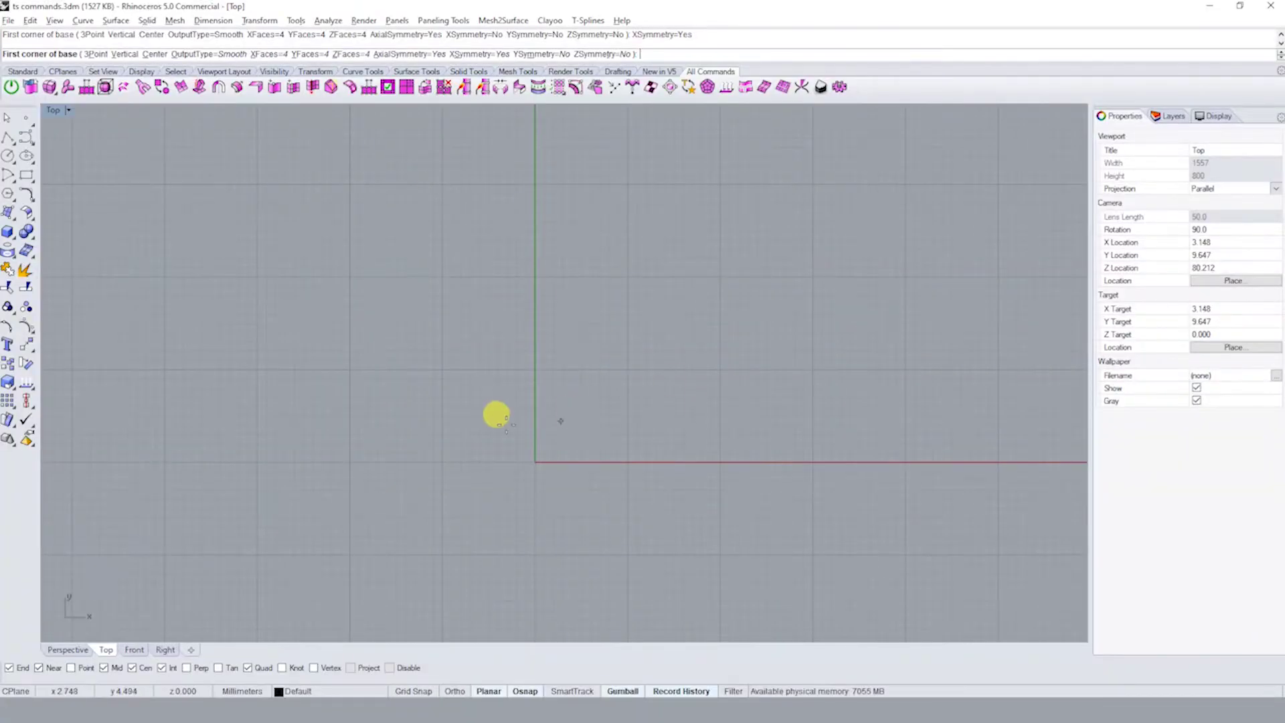
- Place the box's two base corners and height at the origin, then orbit and zoom to inspect
left_click(434, 349)
left_click(662, 579)
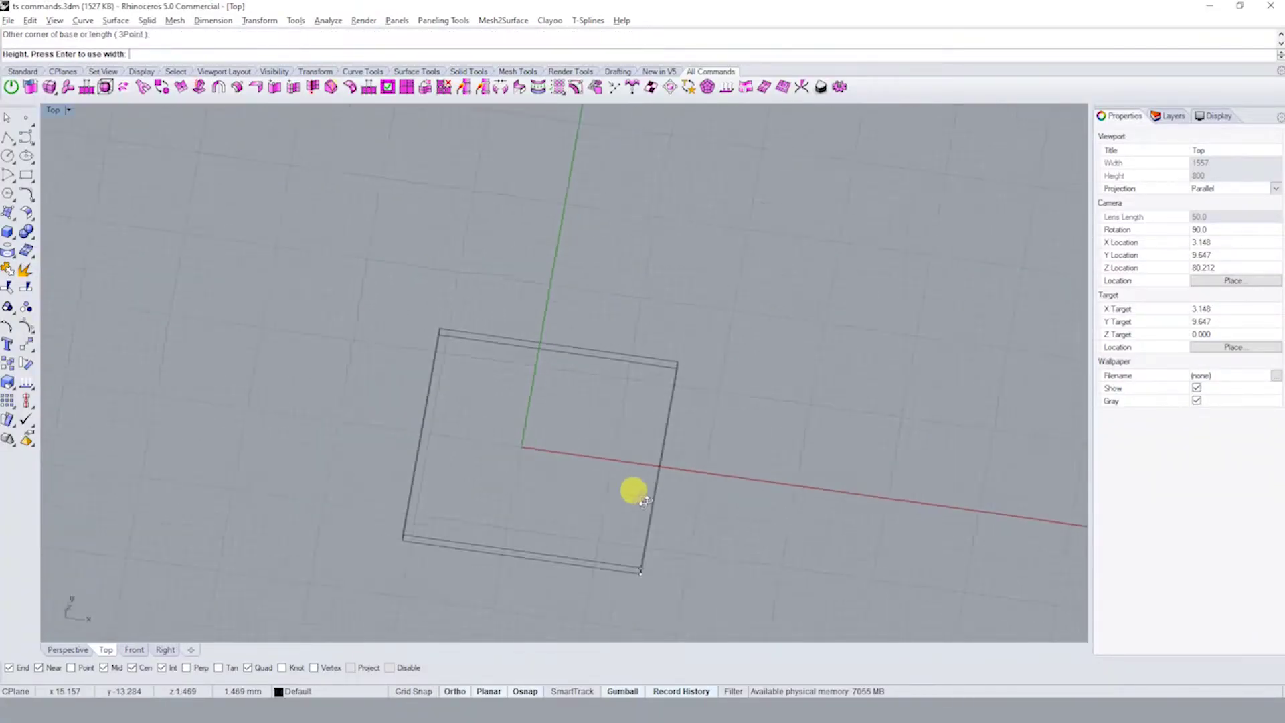
left_click(606, 290)
mouse_move(597, 304)
right_mouse_down()
mouse_move(559, 325)
mouse_move(600, 404)
right_mouse_up()
right_click_drag(545, 502, 546, 436)
scroll(526, 445, "up", 2)
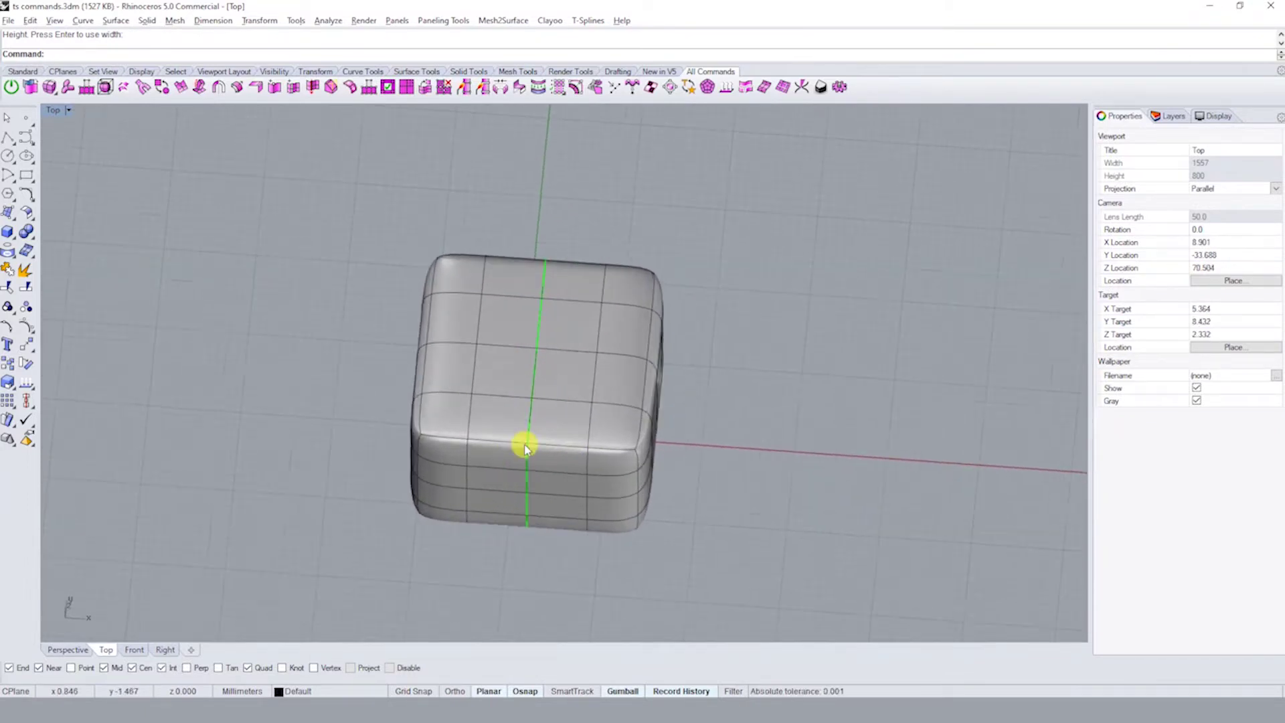
scroll(526, 450, "up", 3)
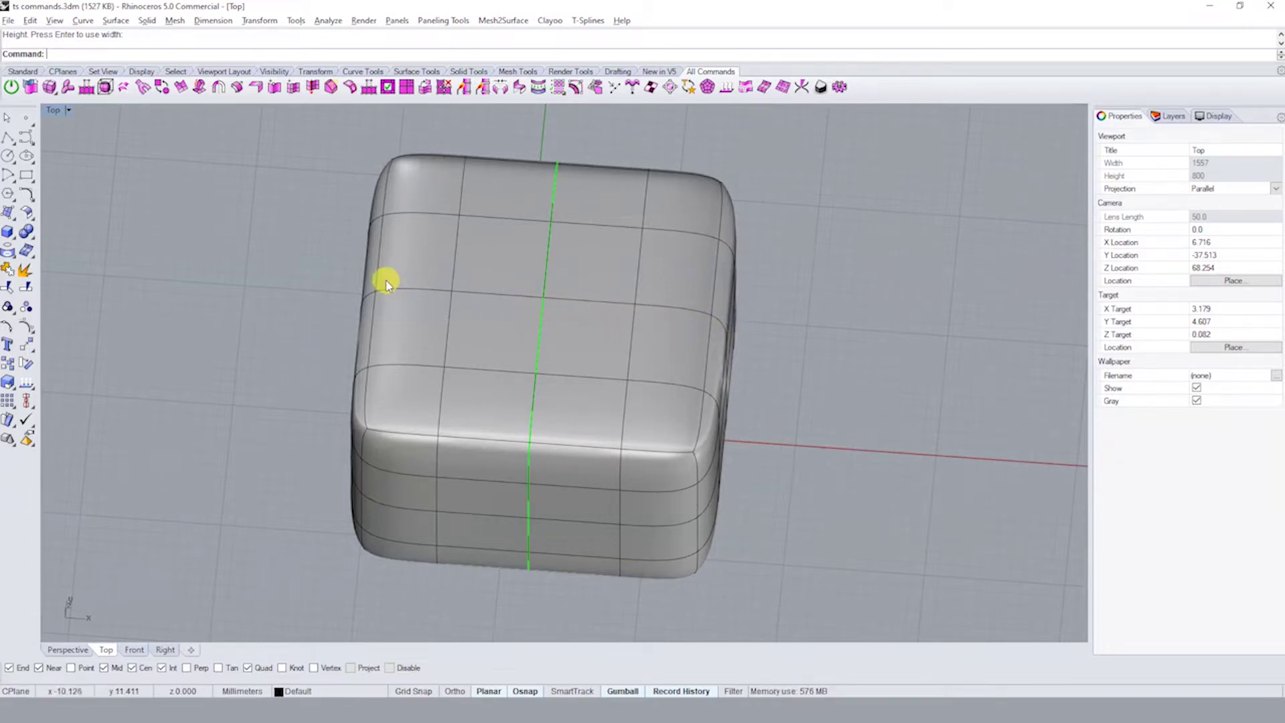
- Turn on the box's control points and raise its top-corner vertices
left_click(637, 375)
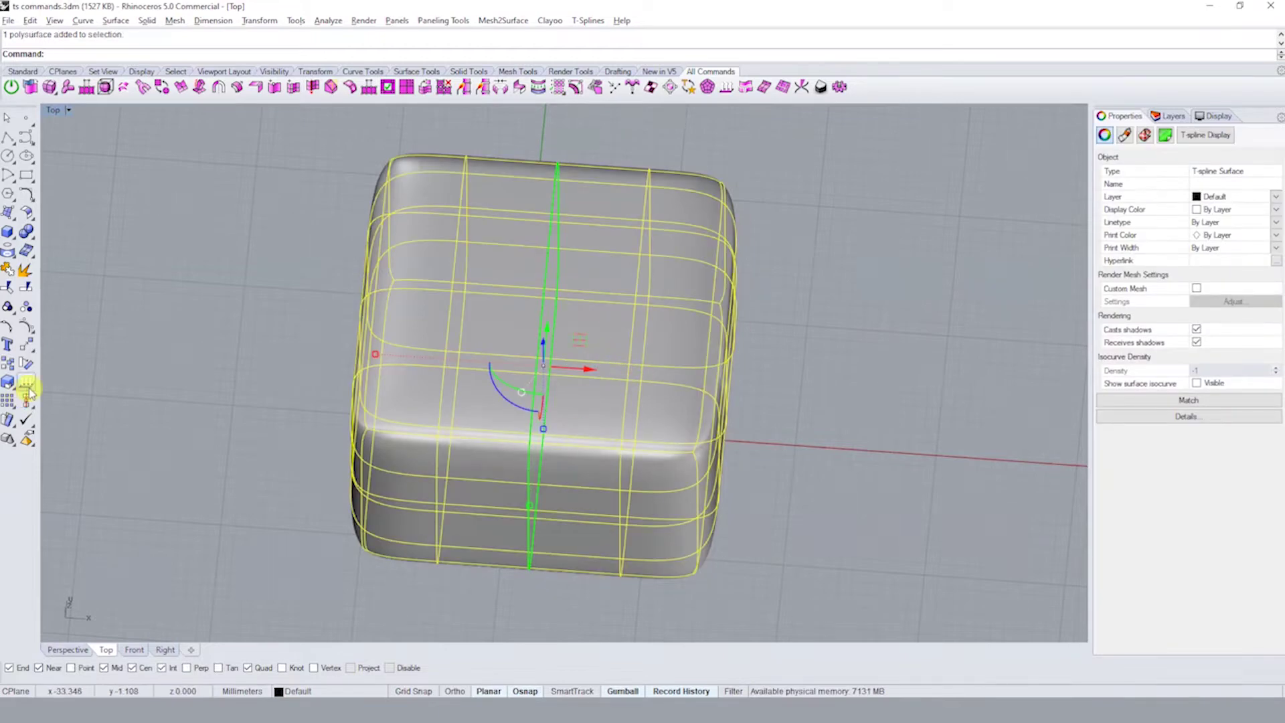
left_click(26, 328)
right_click_drag(616, 352, 611, 225, "ctrl+shift")
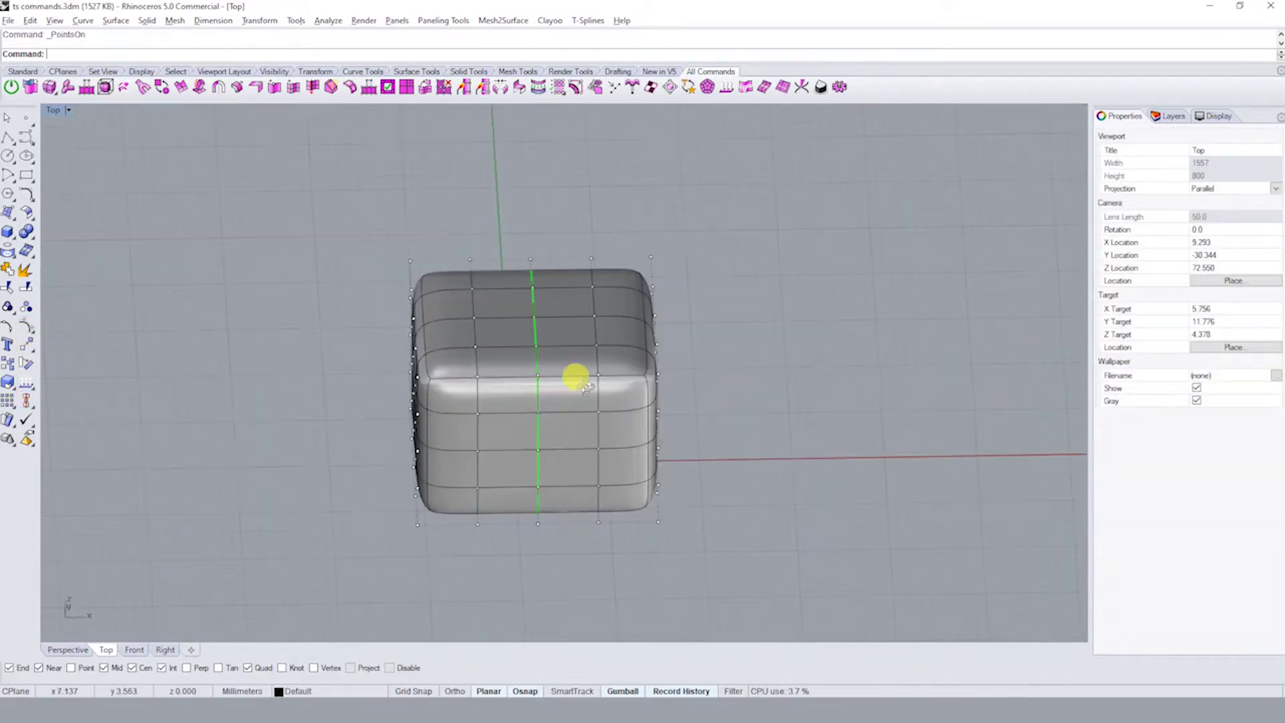
left_click_drag(611, 225, 683, 266)
right_click_drag(683, 267, 652, 394)
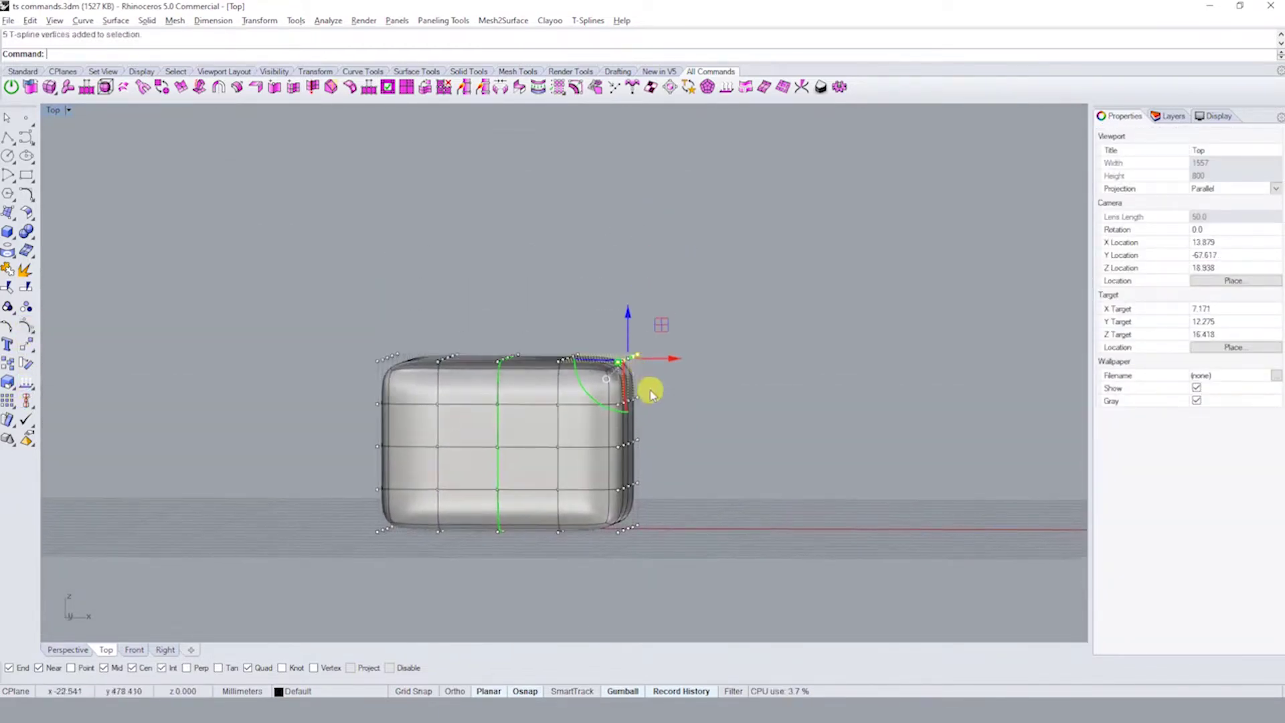
left_click_drag(632, 322, 611, 223)
mouse_move(610, 223)
right_mouse_down("ctrl+shift")
mouse_move(596, 396)
mouse_move(545, 315)
right_mouse_up("ctrl+shift")
left_click_drag(545, 314, 592, 411, "shift")
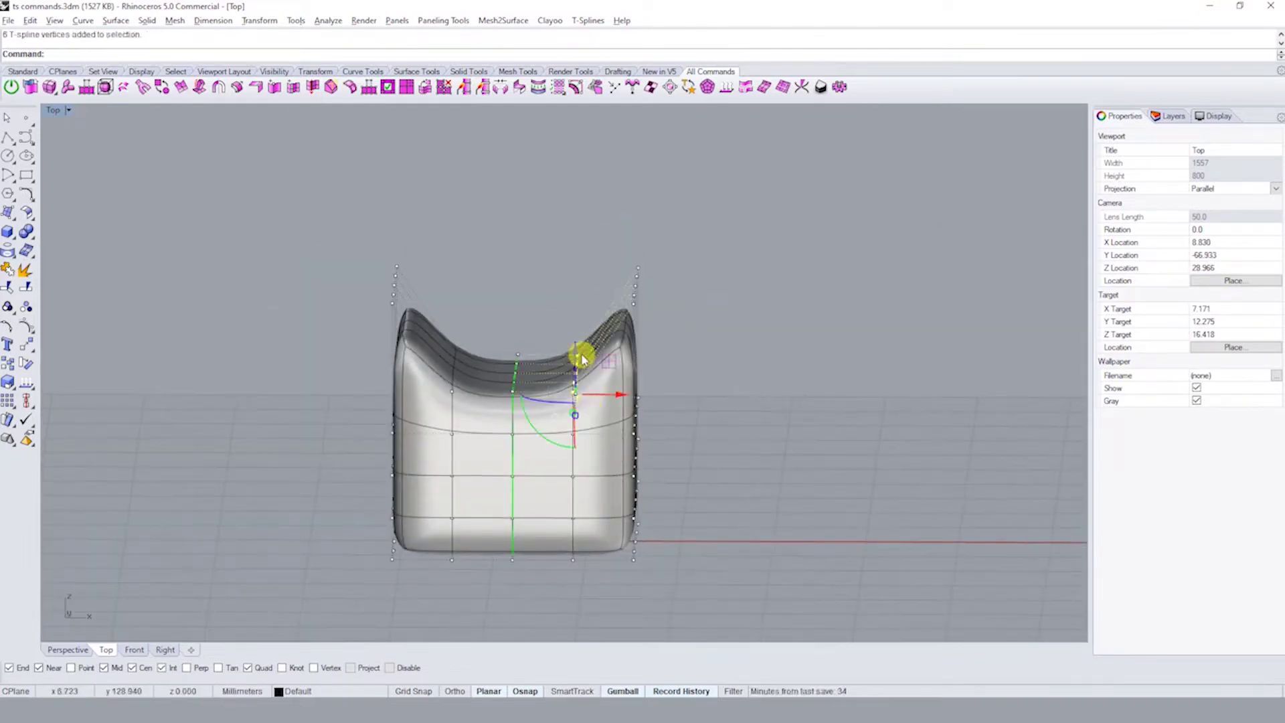
left_click_drag(581, 359, 599, 366)
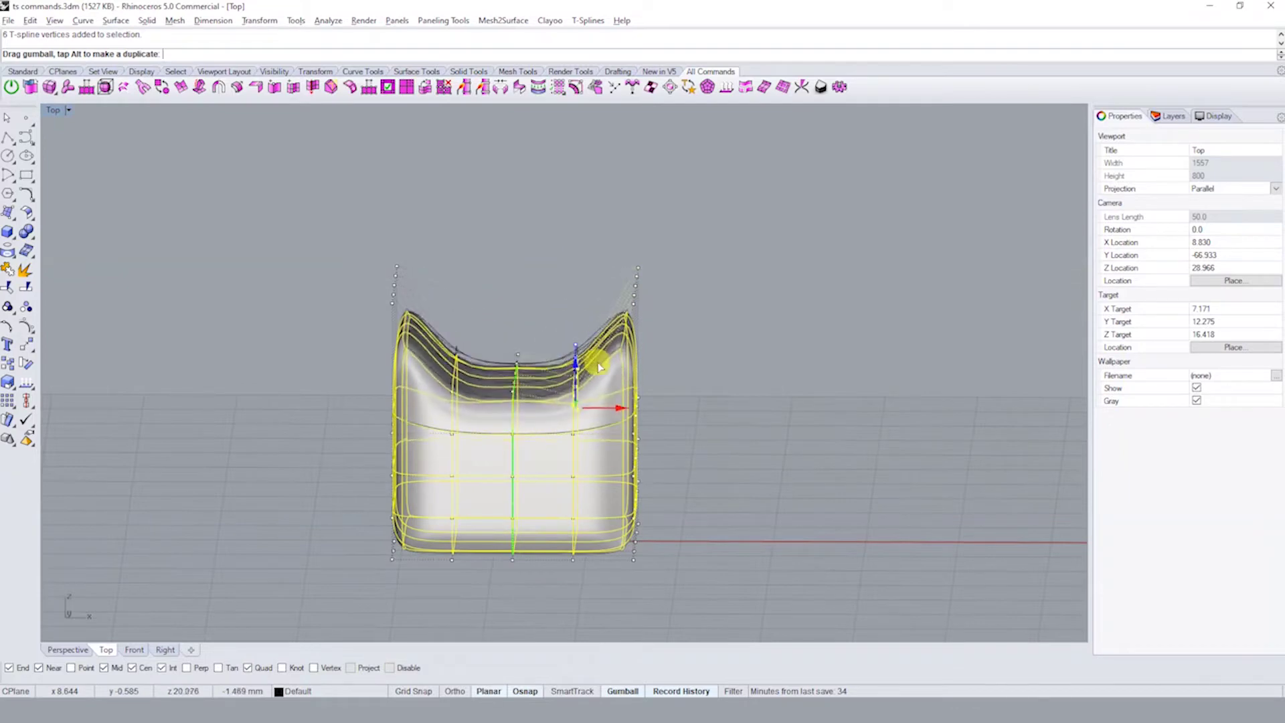
left_click_drag(599, 366, 603, 321)
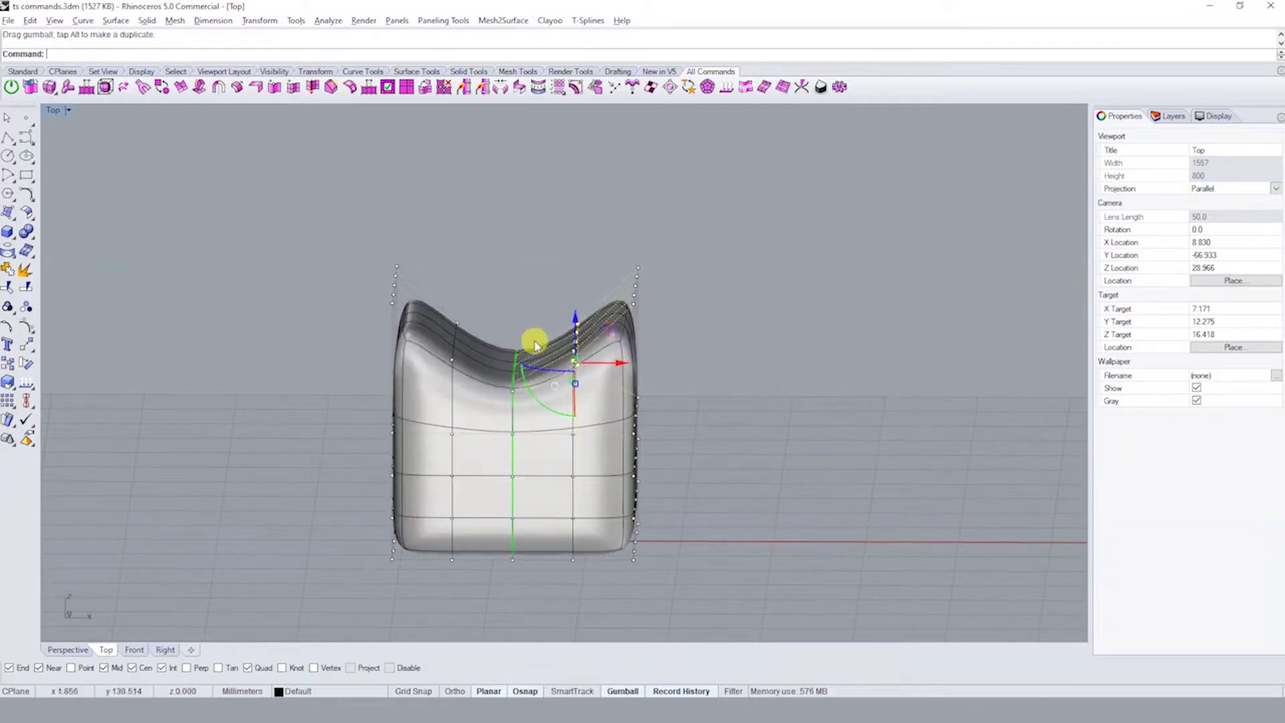
key("Escape")
- Raise the middle top vertices into a peak and lower the top-left vertices into a dip
left_click_drag(528, 407, 527, 406)
left_click_drag(516, 351, 510, 223)
key("Escape")
right_click_drag(700, 238, 480, 285, "ctrl+shift")
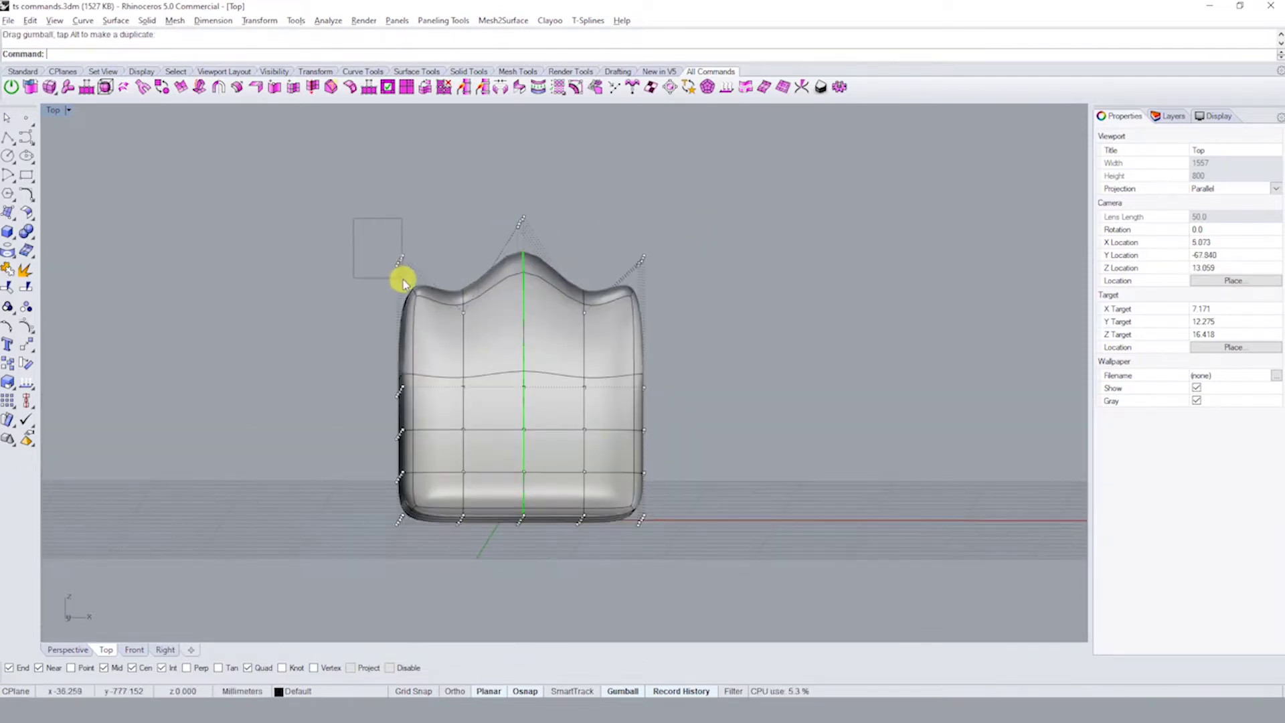
left_click_drag(354, 219, 404, 283)
right_click_drag(404, 283, 388, 267, "ctrl+shift")
mouse_move(388, 230)
left_mouse_down()
mouse_move(372, 314)
mouse_move(373, 204)
left_mouse_up()
right_click_drag(374, 208, 368, 332, "ctrl+shift")
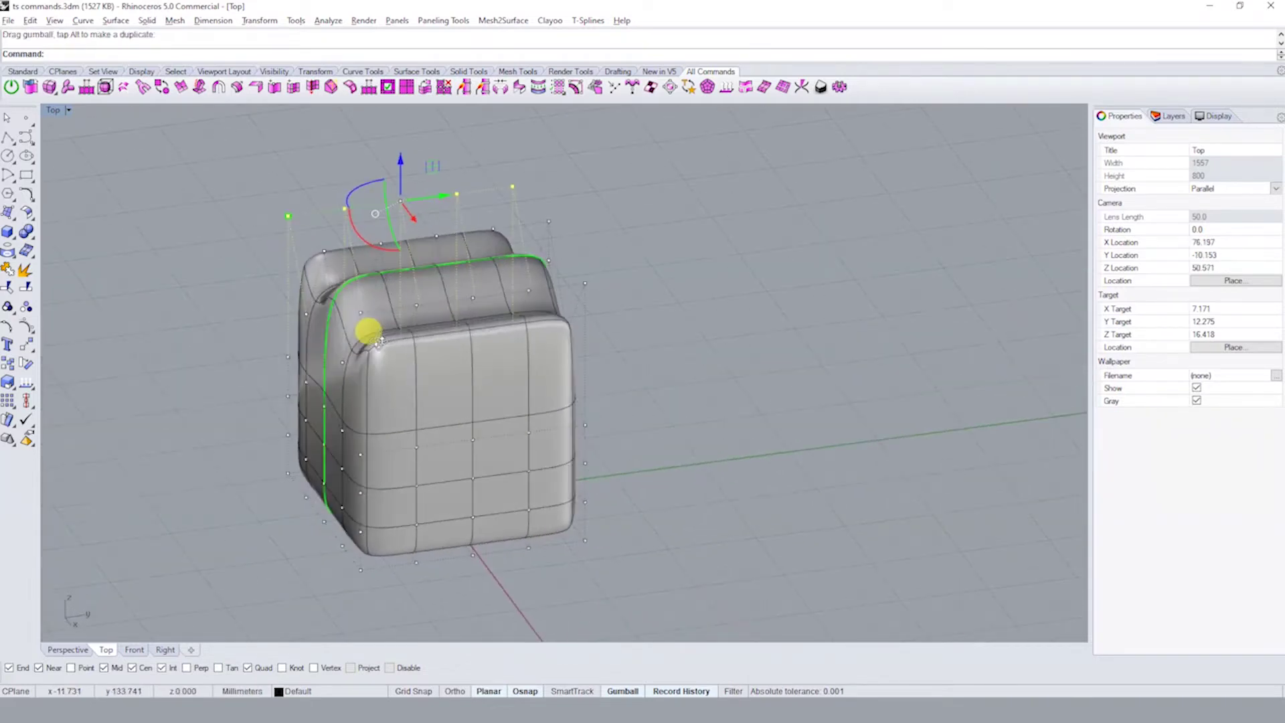
key("Escape")
mouse_move(766, 339)
right_mouse_down("ctrl+shift")
mouse_move(663, 308)
mouse_move(666, 410)
mouse_move(677, 419)
mouse_move(665, 339)
mouse_move(763, 389)
mouse_move(611, 431)
mouse_move(493, 367)
mouse_move(551, 424)
mouse_move(497, 437)
right_mouse_up("ctrl+shift")
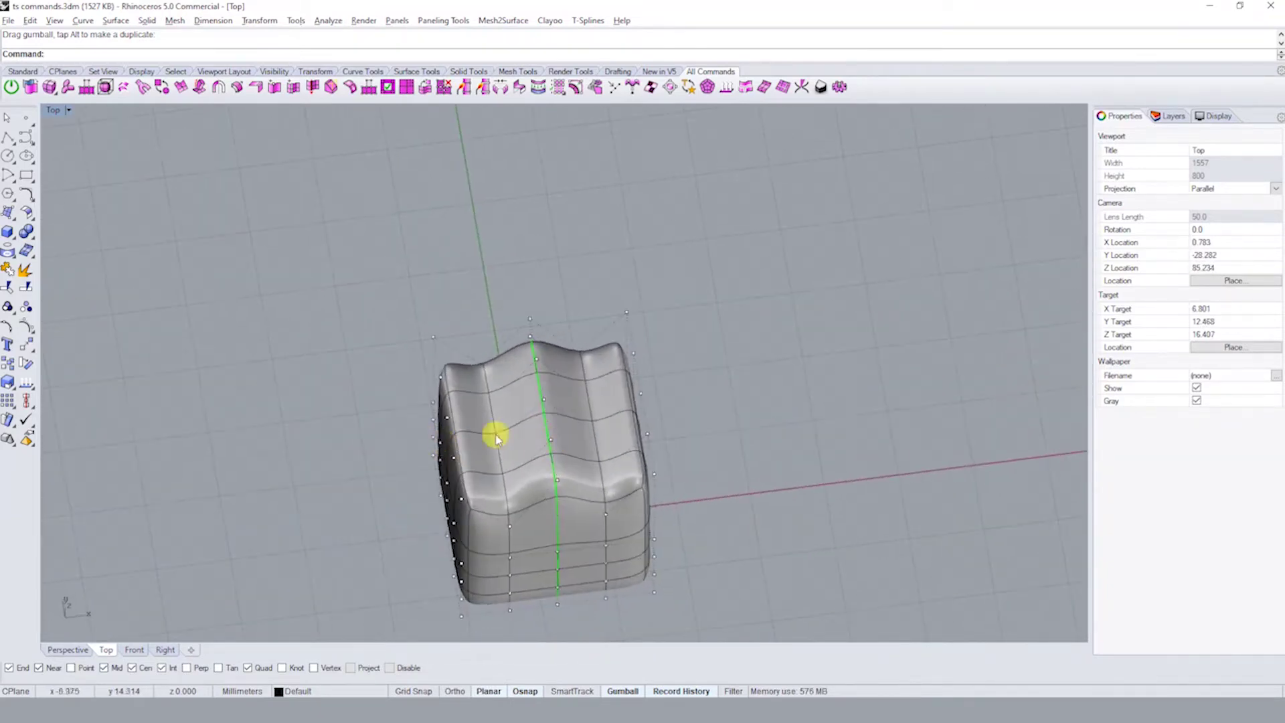
- Undo the last two top reshapes and delete the box
key("ctrl+z")
key("ctrl+z")
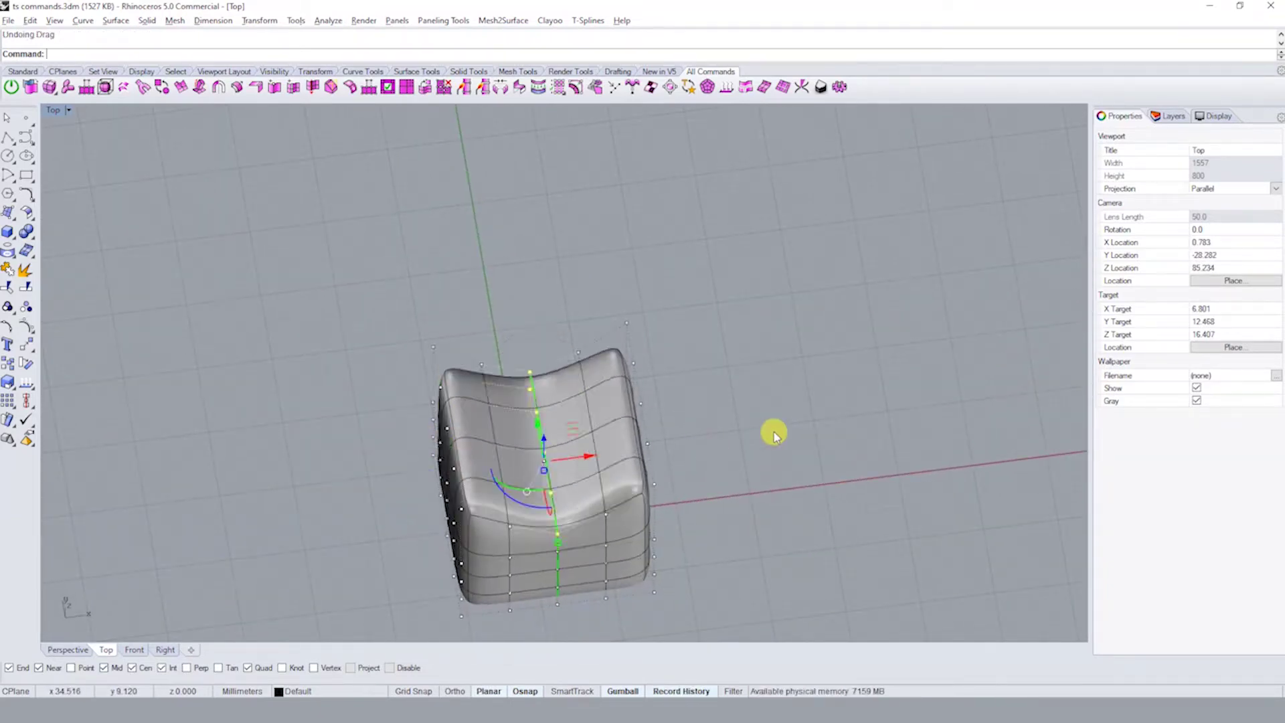
key("ctrl+z")
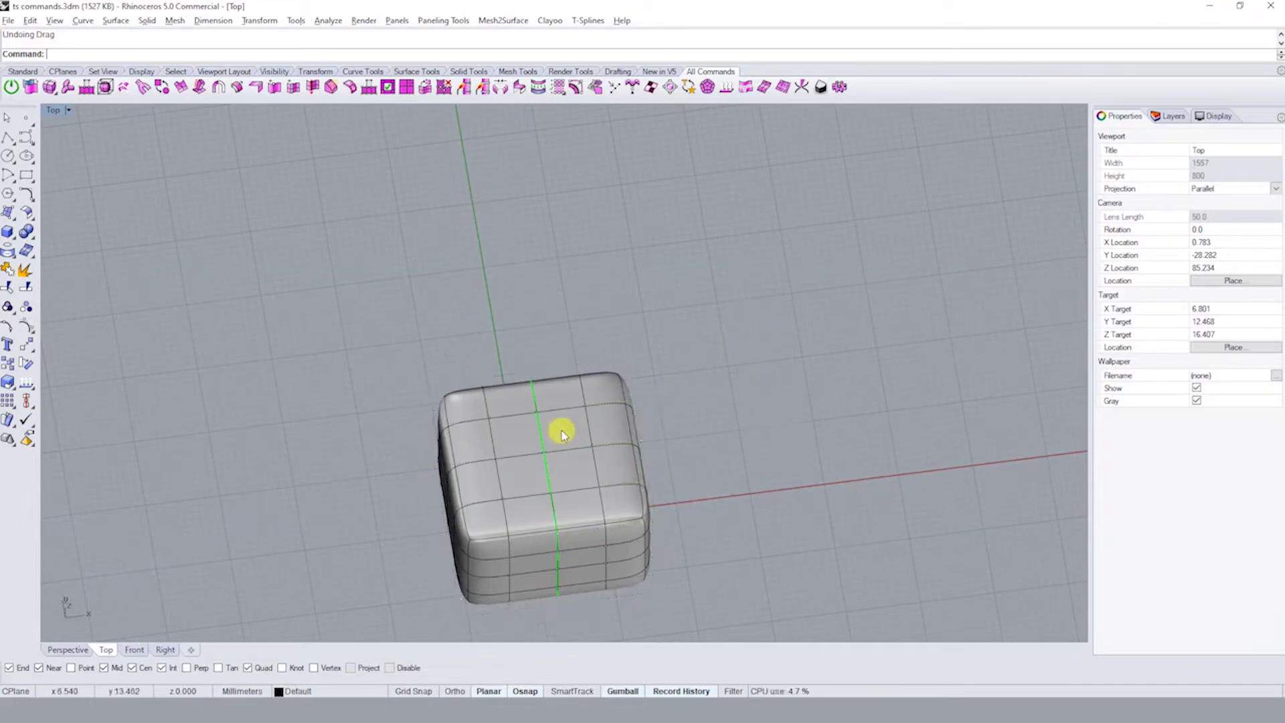
left_click(561, 433)
key("Delete")
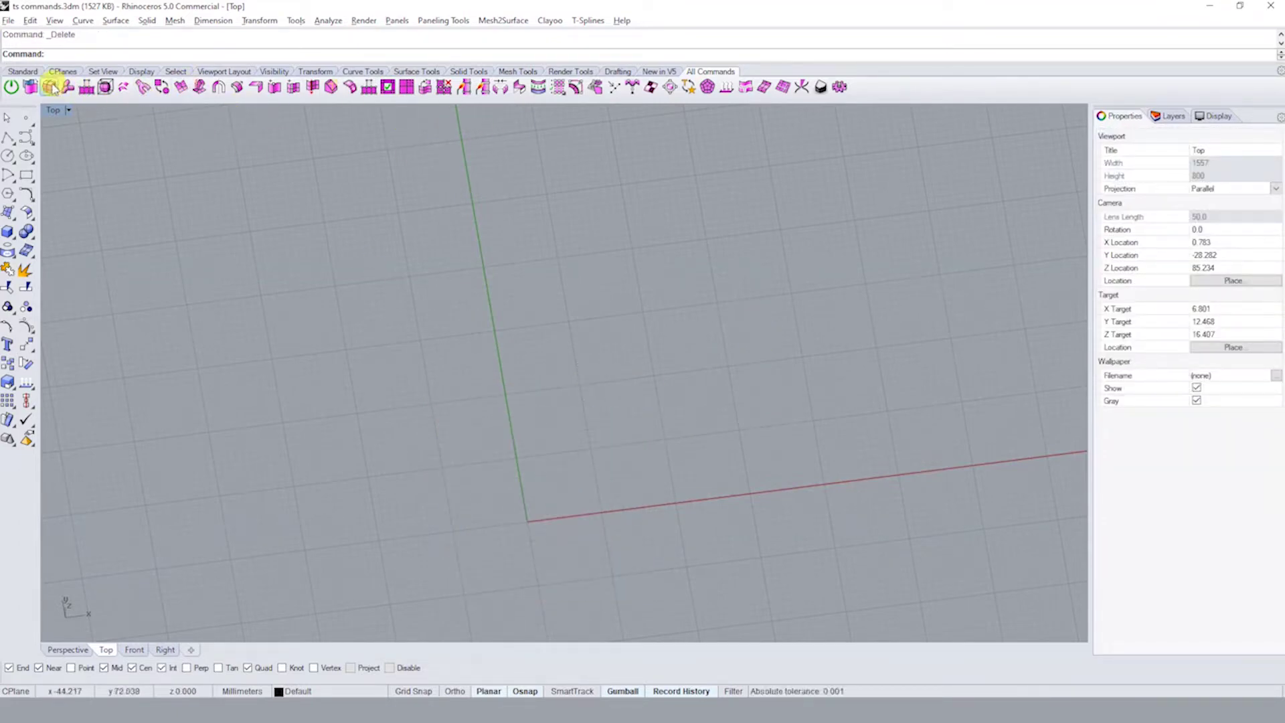
- Create a new T-spline box from two base corners and a height
left_click(50, 87)
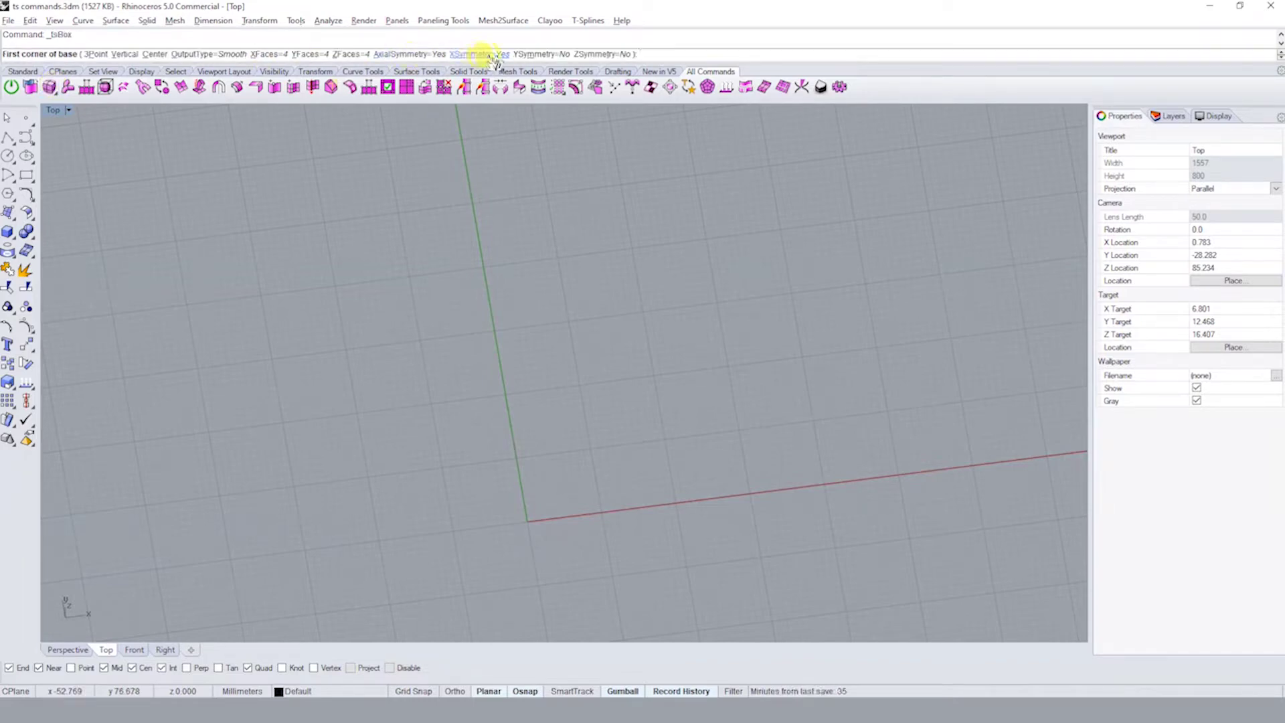
scroll(468, 214, "down", 2)
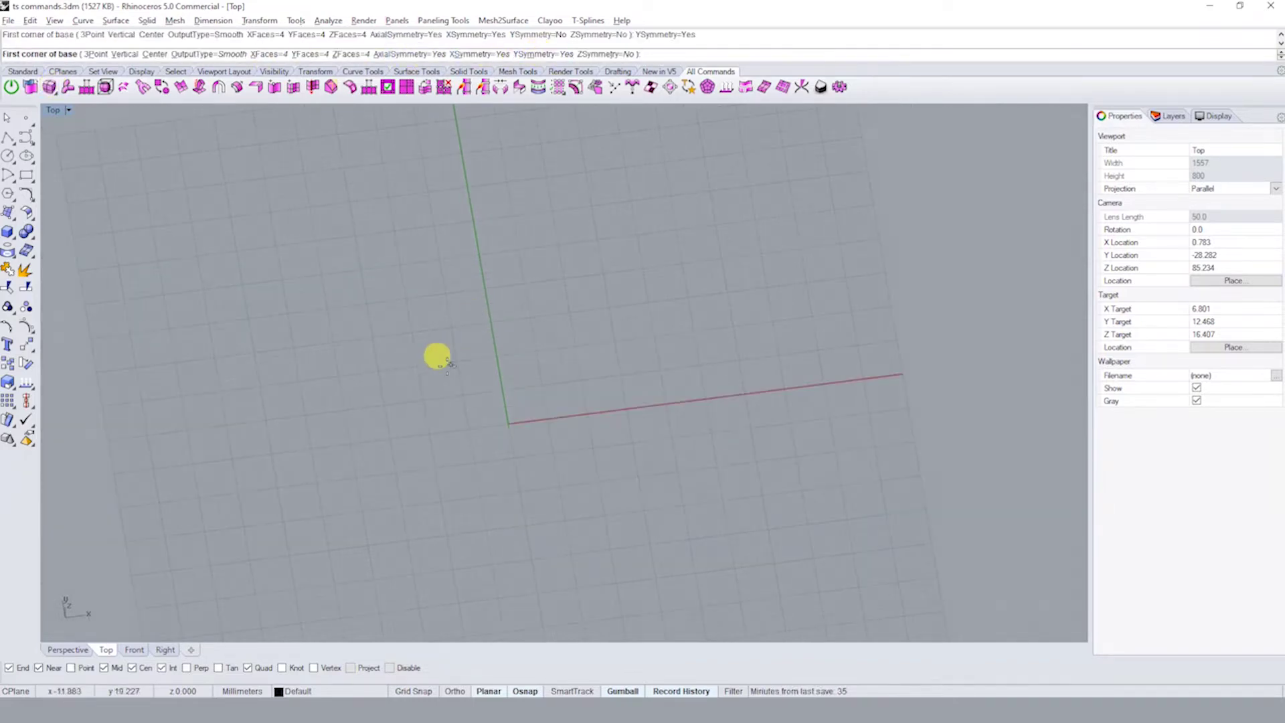
left_click(439, 352)
left_click(583, 480)
left_click(532, 429)
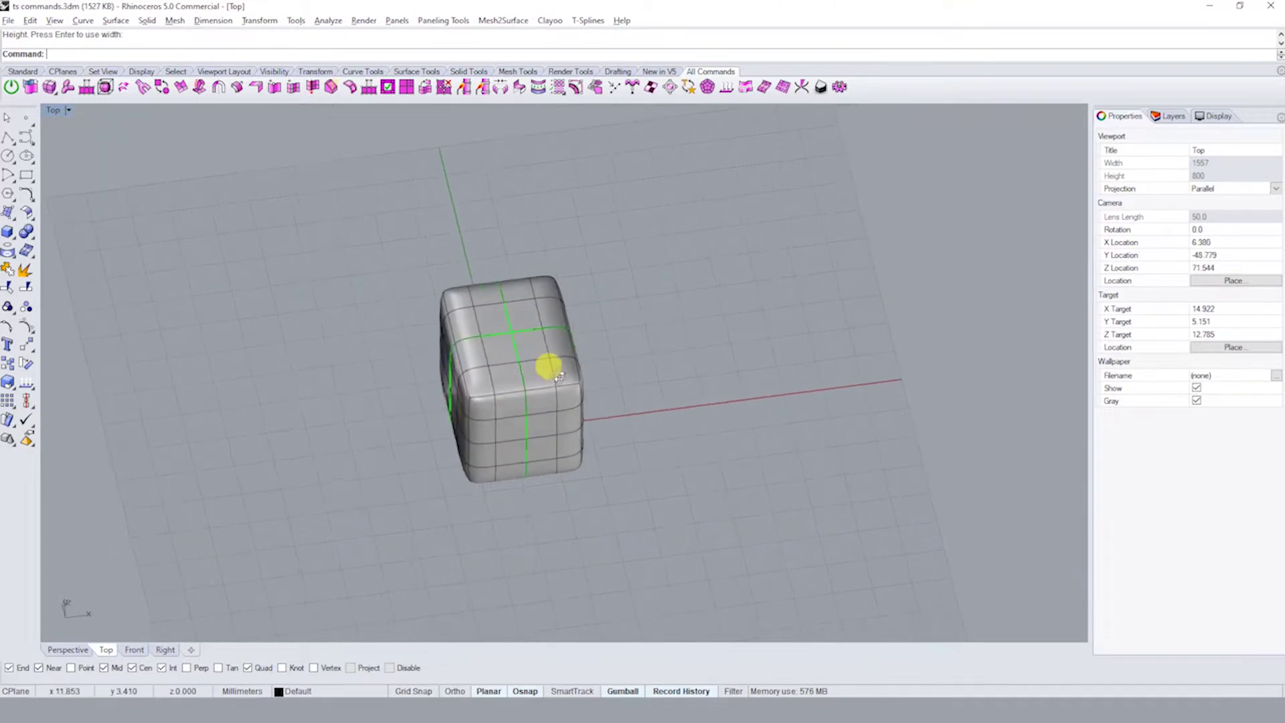
right_click_drag(545, 367, 579, 400)
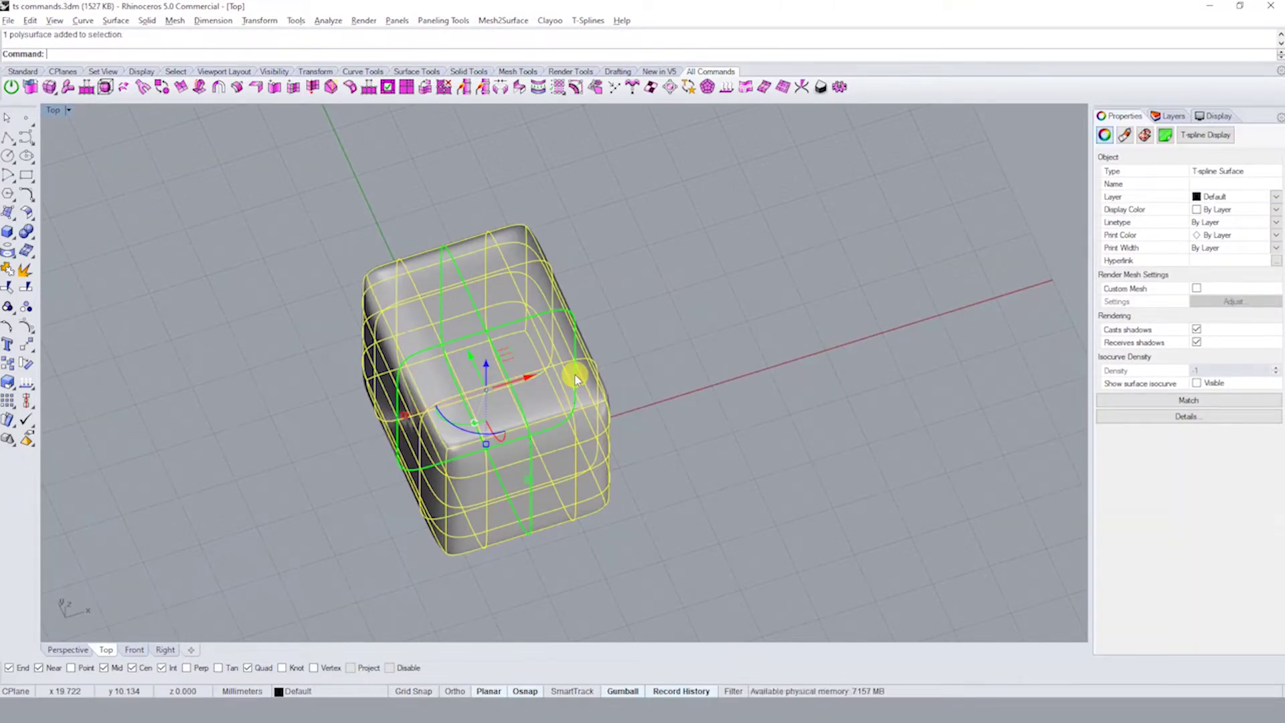
- Show the box's control points and pull its top-corner vertices upward
key("F10")
scroll(596, 388, "up", 5)
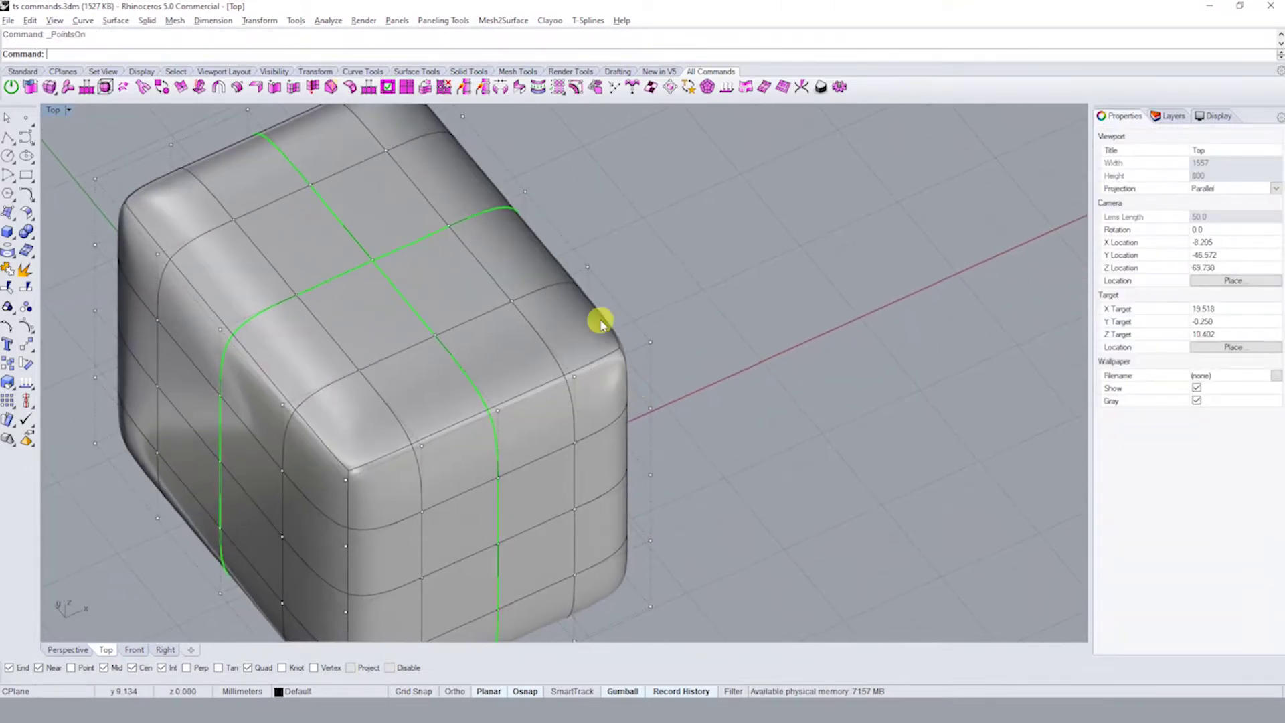
right_click_drag(597, 318, 585, 230)
left_click_drag(602, 160, 740, 318)
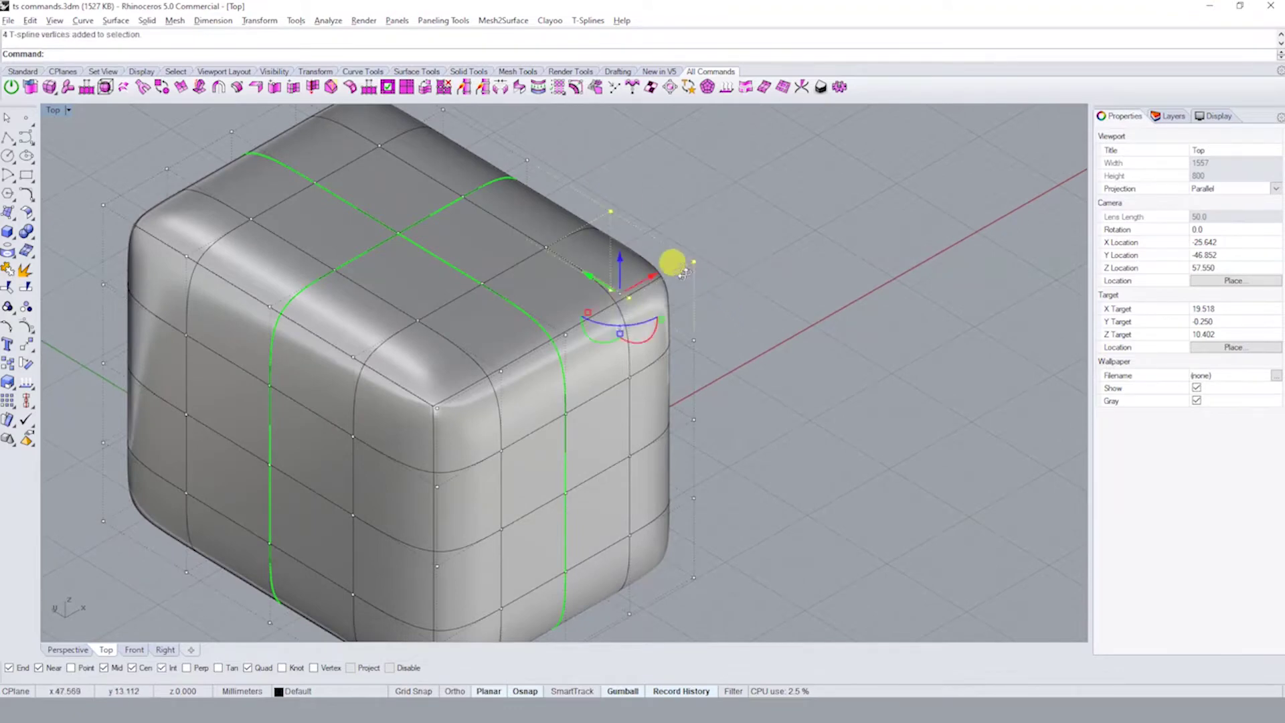
mouse_move(683, 271)
right_mouse_down()
mouse_move(622, 333)
mouse_move(632, 292)
right_mouse_up()
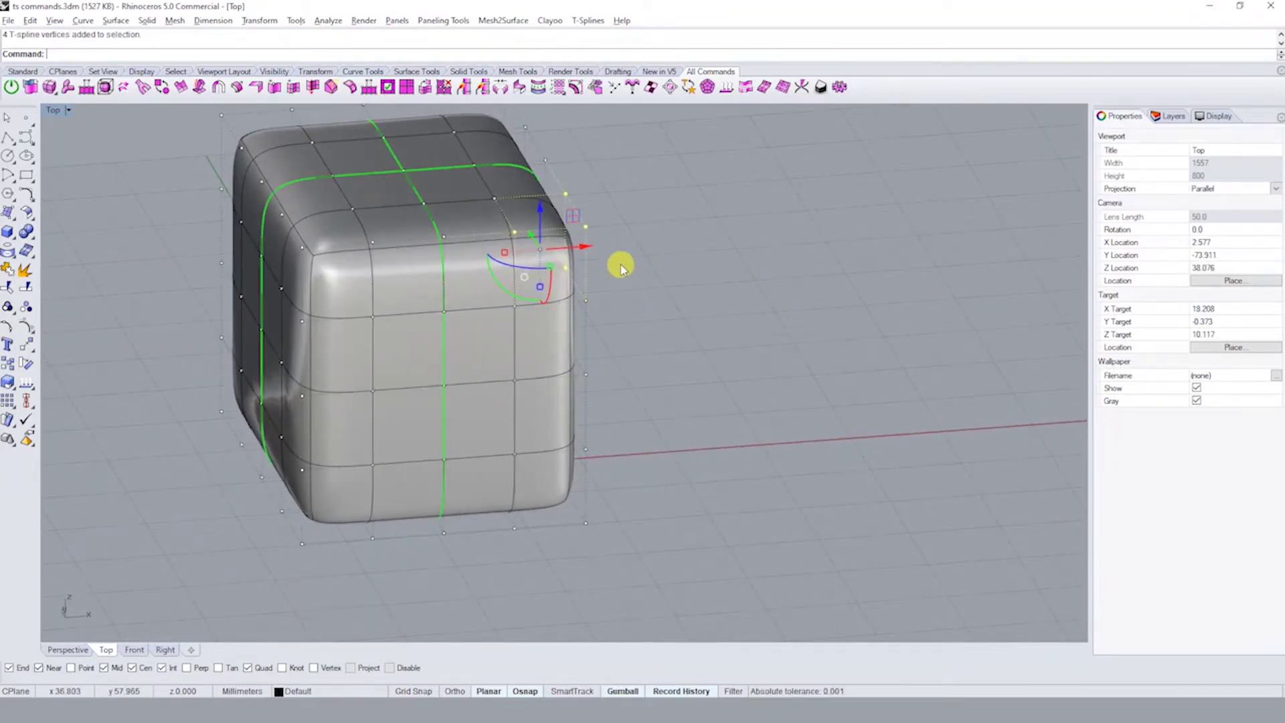
left_click(548, 300, "ctrl")
right_click_drag(548, 300, 599, 304)
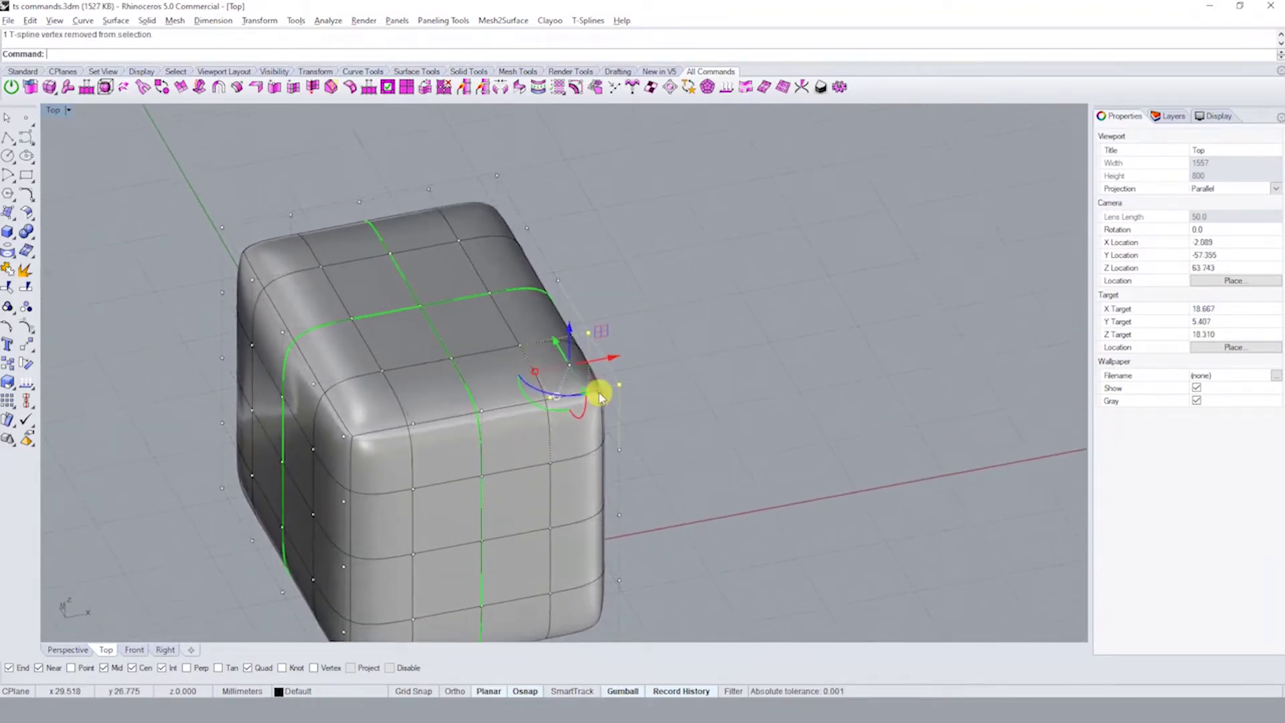
mouse_move(580, 293)
left_mouse_down()
mouse_move(592, 260)
mouse_move(583, 365)
mouse_move(571, 215)
left_mouse_up()
- Raise selected top vertices and lift the centre top vertex into a peak
mouse_move(721, 282)
right_mouse_down()
mouse_move(539, 350)
mouse_move(508, 395)
mouse_move(496, 344)
right_mouse_up()
left_click(457, 415)
left_click(482, 295, "shift")
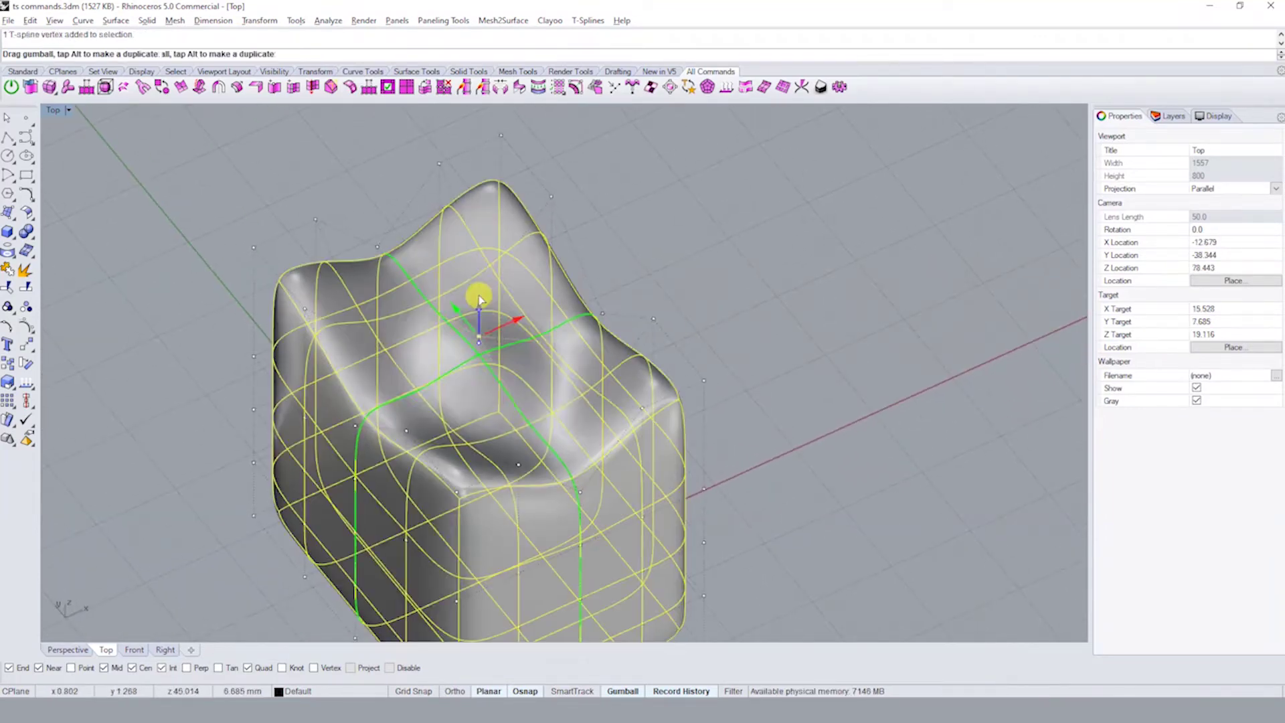
mouse_move(482, 296)
left_mouse_down()
mouse_move(484, 230)
mouse_move(484, 268)
left_mouse_up()
mouse_move(646, 373)
right_mouse_down()
mouse_move(577, 356)
mouse_move(534, 431)
mouse_move(529, 468)
mouse_move(519, 459)
right_mouse_up()
mouse_move(465, 215)
left_mouse_down()
mouse_move(445, 201)
mouse_move(433, 230)
left_mouse_up()
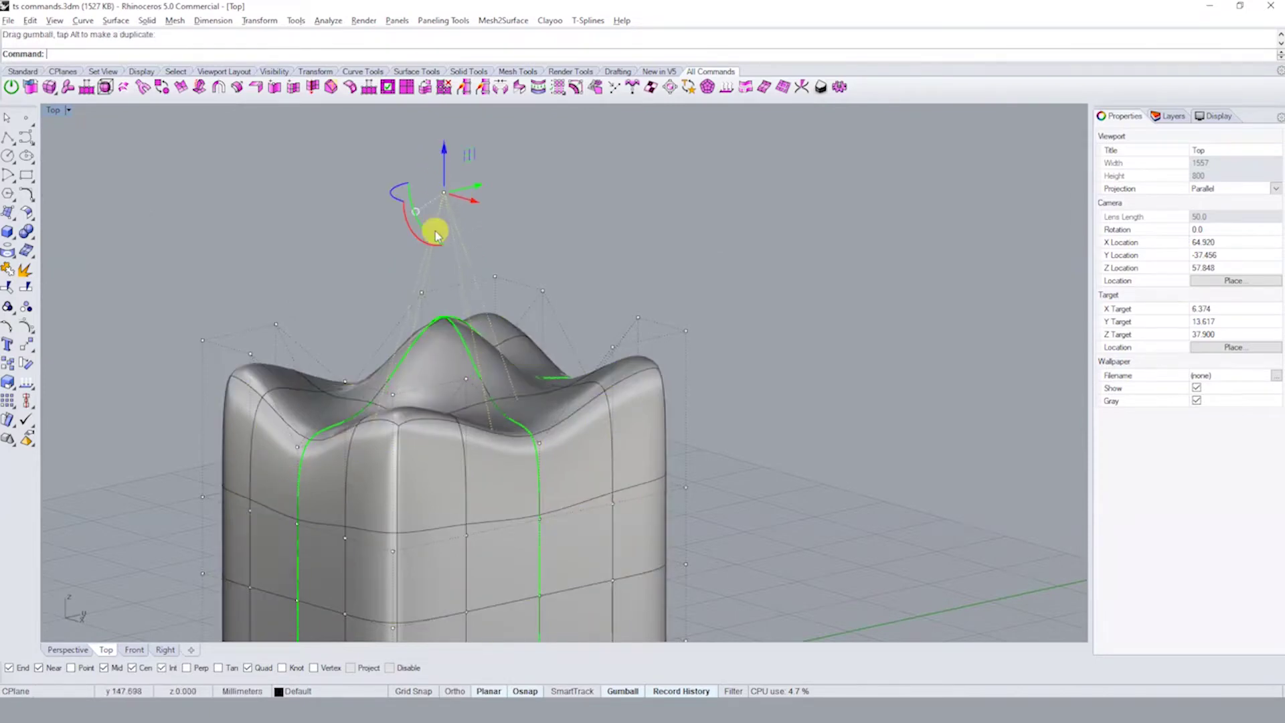
mouse_move(433, 229)
right_mouse_down()
mouse_move(496, 347)
mouse_move(608, 339)
mouse_move(732, 373)
mouse_move(665, 365)
mouse_move(669, 353)
mouse_move(761, 428)
right_mouse_up()
- Try moving a top-edge vertex along X, then undo it
left_click(656, 386)
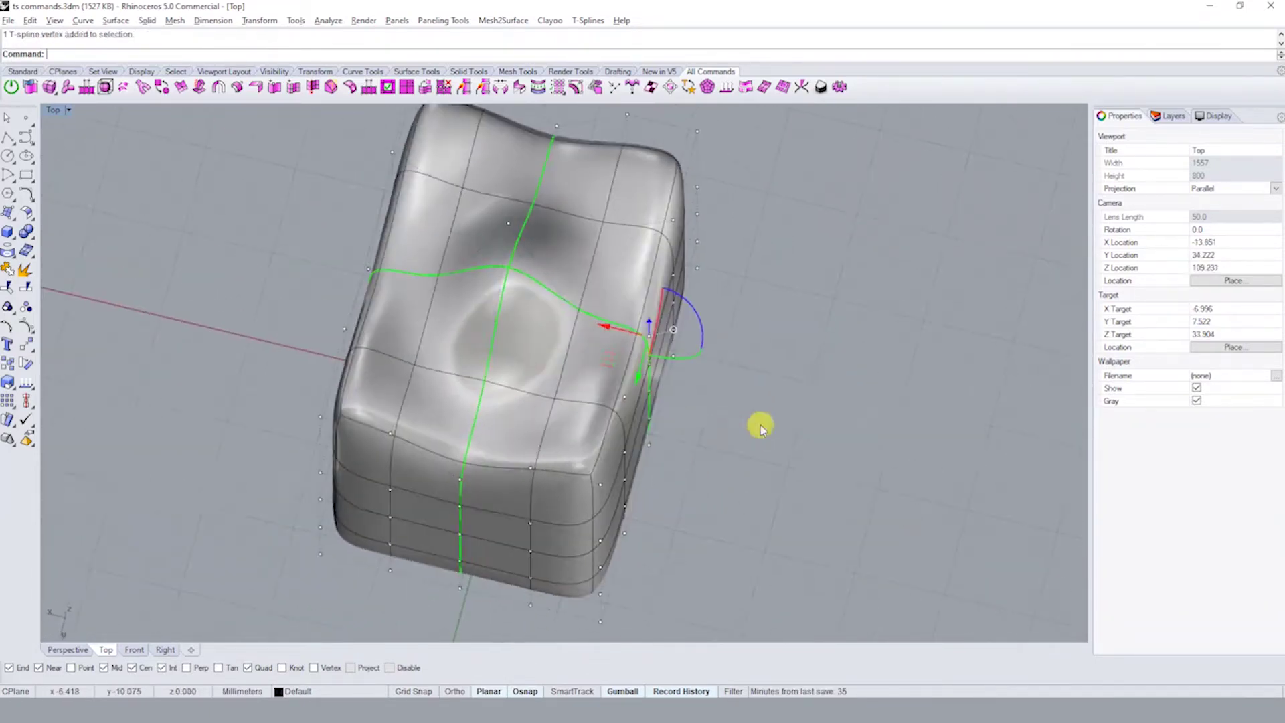
left_click_drag(608, 333, 731, 359)
mouse_move(732, 359)
right_mouse_down()
mouse_move(632, 324)
mouse_move(609, 423)
mouse_move(628, 404)
mouse_move(611, 419)
mouse_move(649, 525)
mouse_move(660, 454)
mouse_move(616, 384)
right_mouse_up()
key("ctrl+z")
- Select a six-vertex loop and stretch the block's right side upward into wavy peaks
double_click(617, 383)
left_click_drag(614, 324, 646, 416)
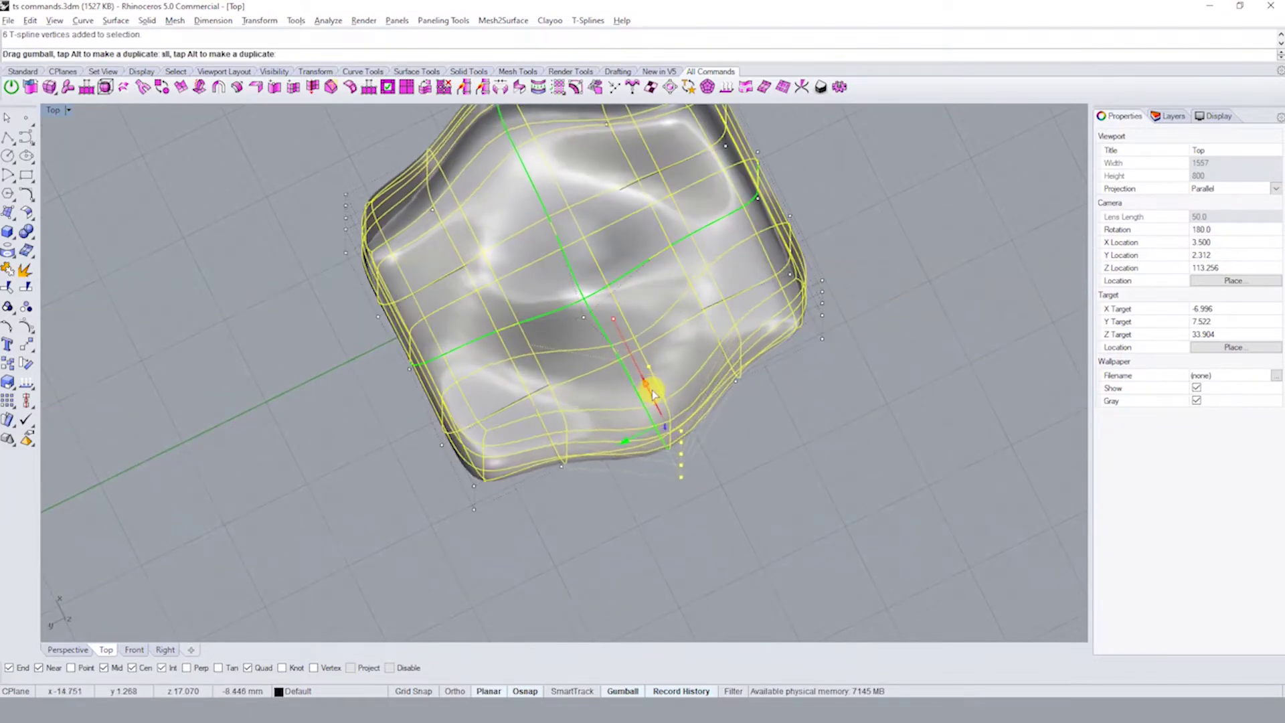
mouse_move(645, 415)
right_mouse_down()
mouse_move(741, 223)
mouse_move(749, 242)
right_mouse_up()
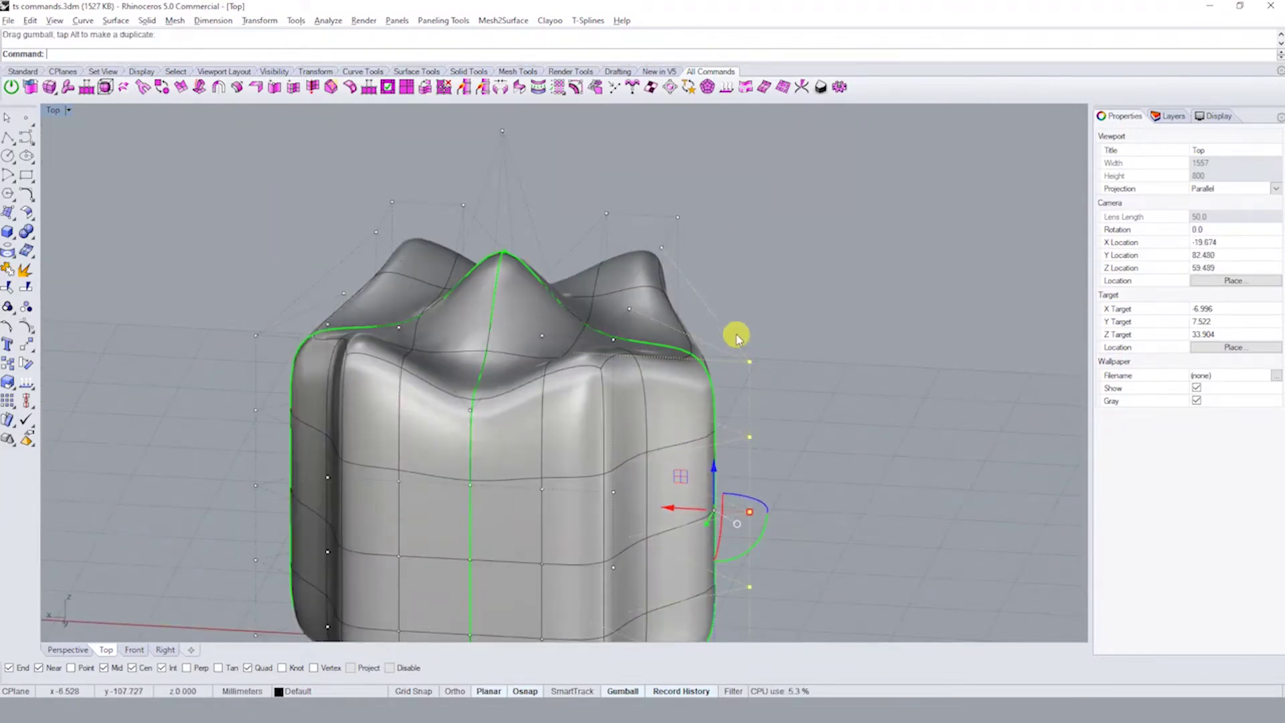
left_click_drag(716, 469, 729, 249)
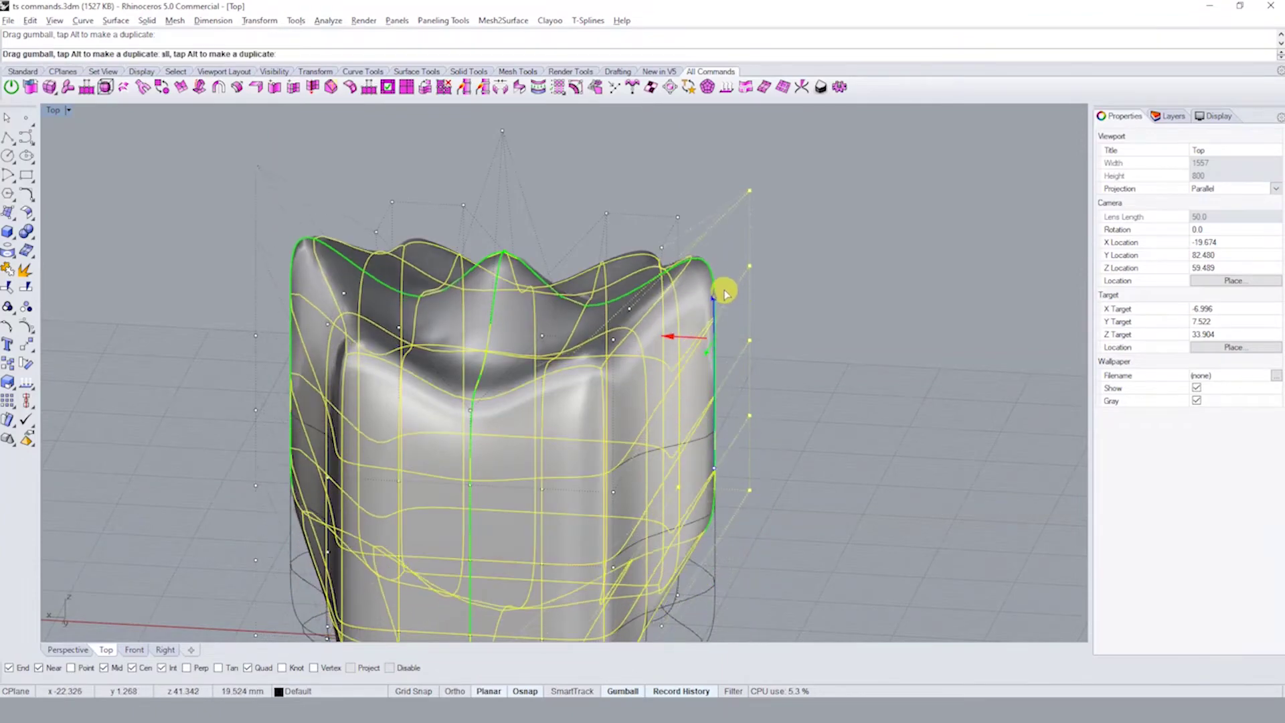
mouse_move(729, 249)
right_mouse_down()
mouse_move(812, 330)
mouse_move(730, 375)
mouse_move(660, 368)
mouse_move(675, 396)
right_mouse_up()
scroll(703, 344, "up", 2)
scroll(666, 384, "up", 2)
type("tsExtr")
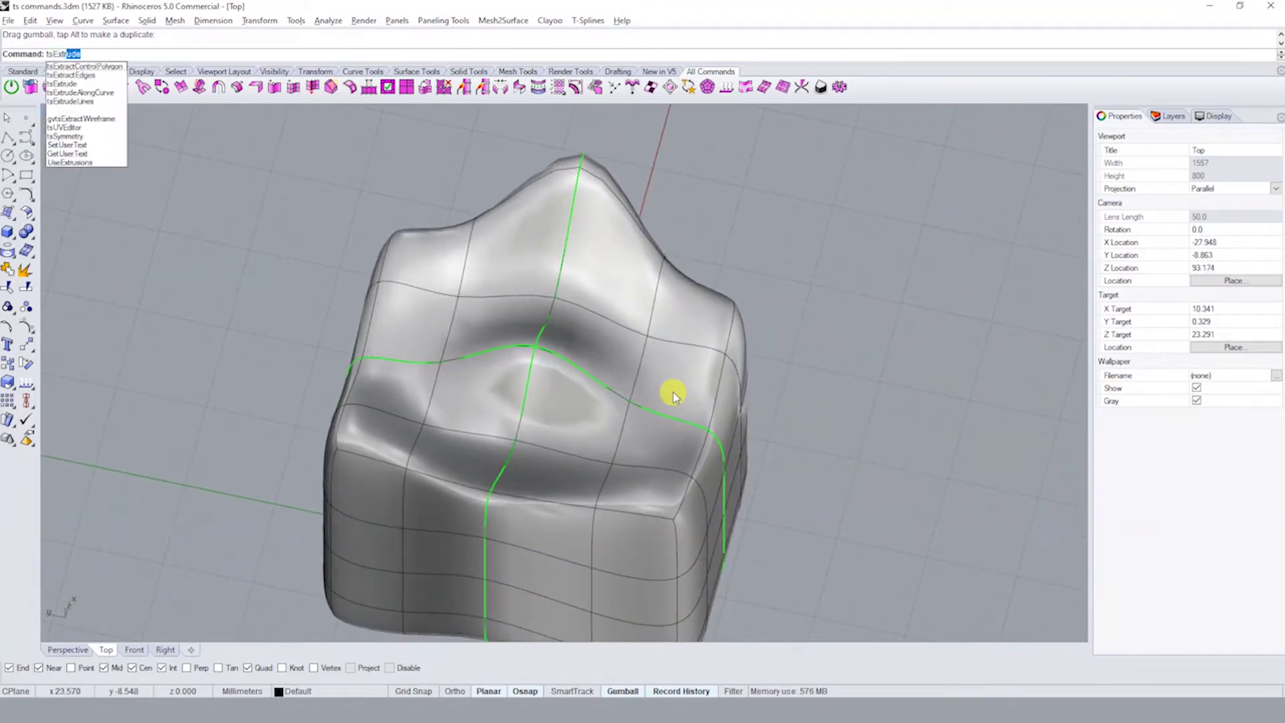
- Extrude a top-corner face upward into a tall spike with tsExtrude
key("Return")
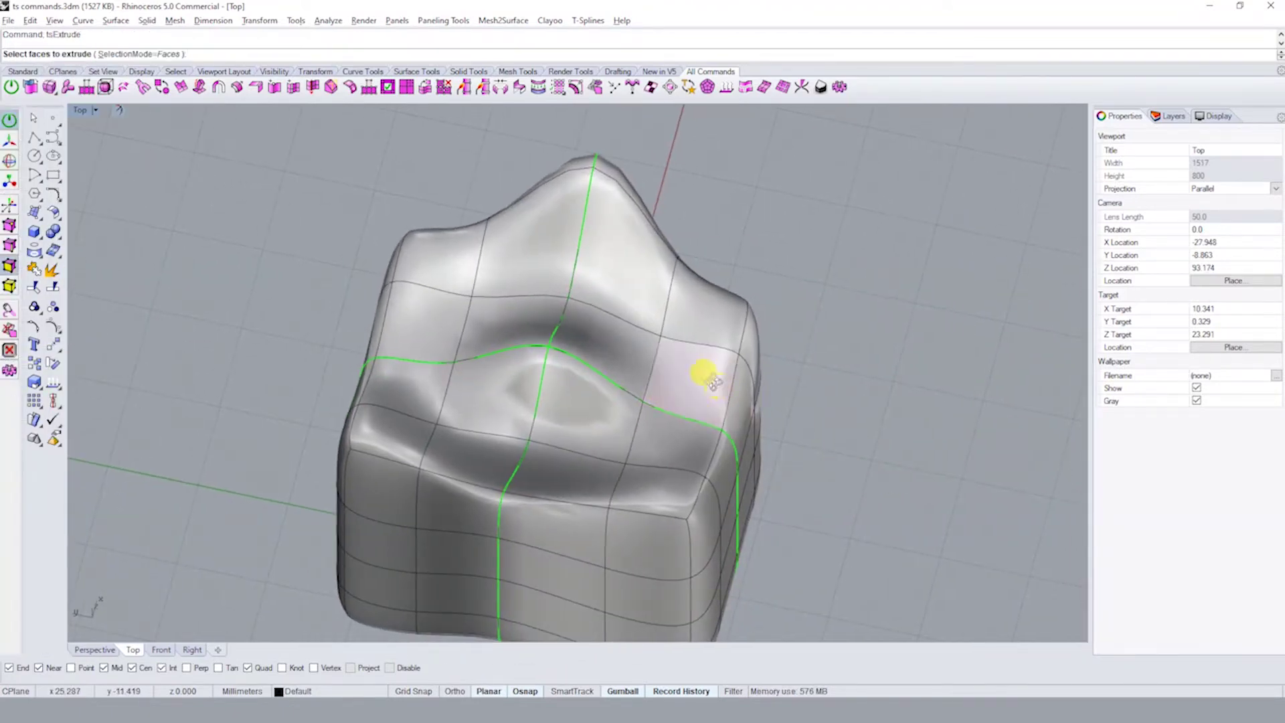
left_click(704, 374)
right_click_drag(704, 375, 671, 387)
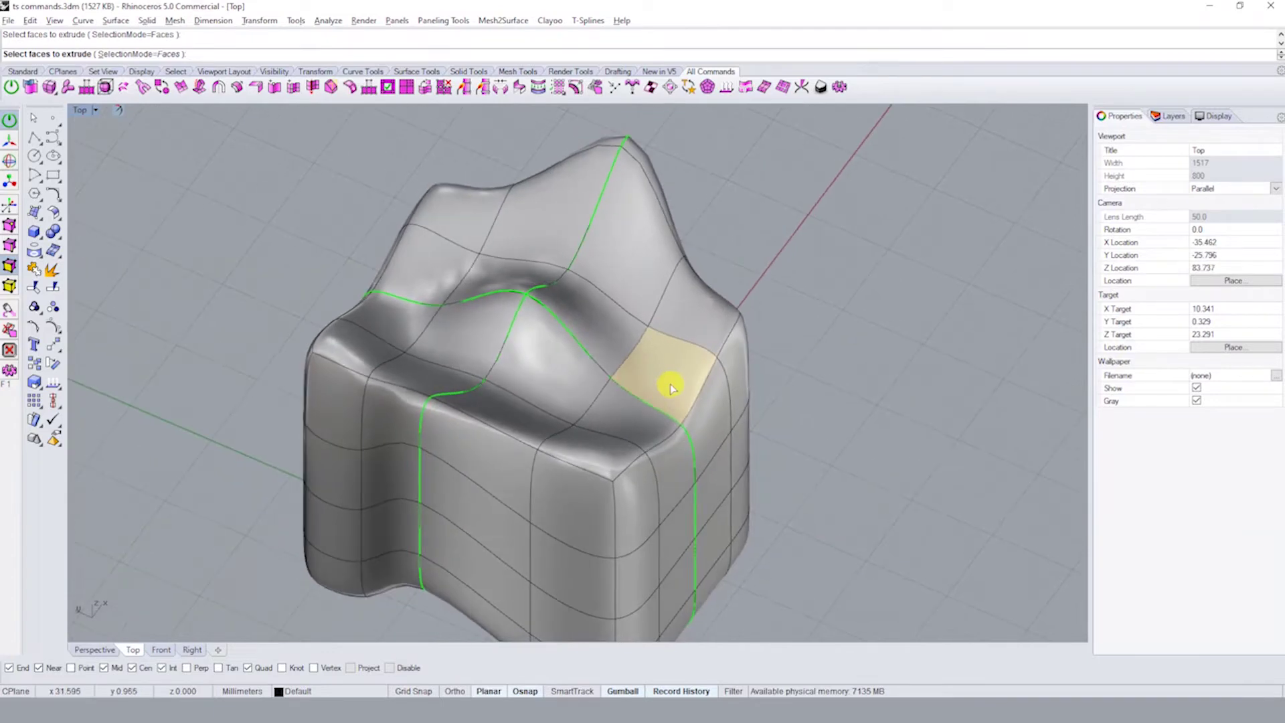
left_click(709, 322)
mouse_move(709, 323)
right_mouse_down()
mouse_move(819, 300)
mouse_move(675, 322)
right_mouse_up()
key("Return")
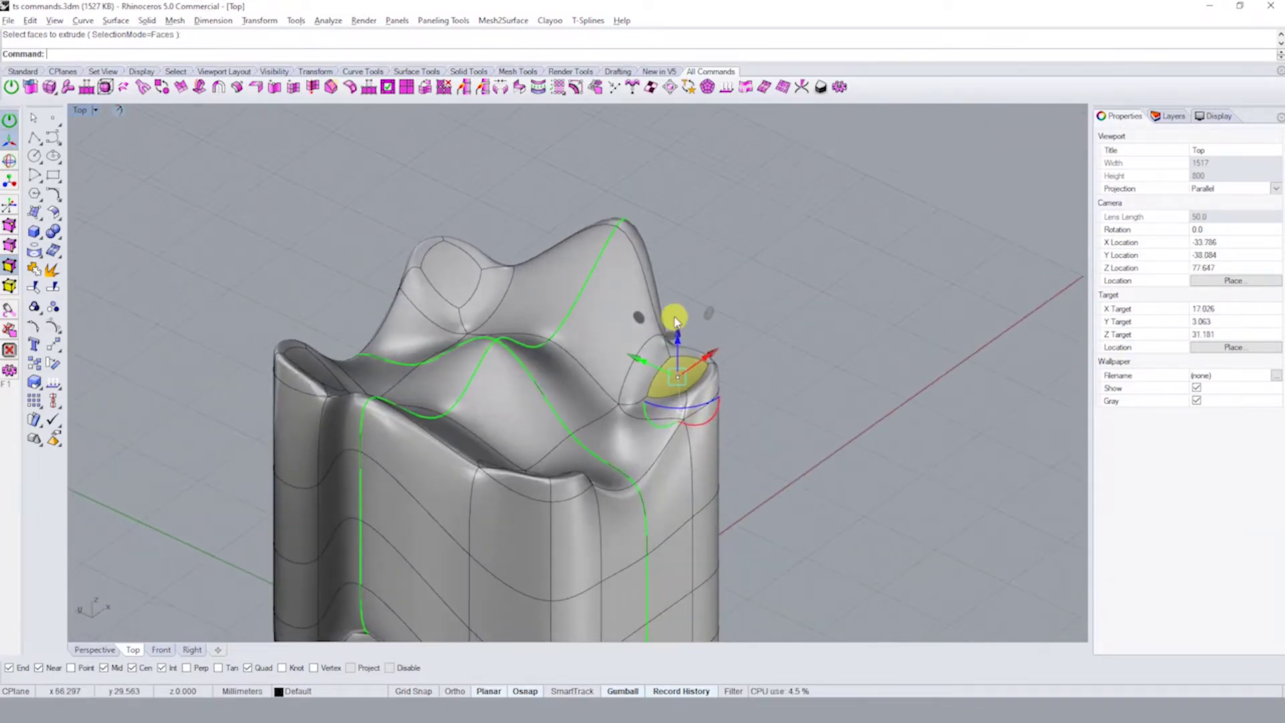
left_click_drag(683, 330, 686, 208)
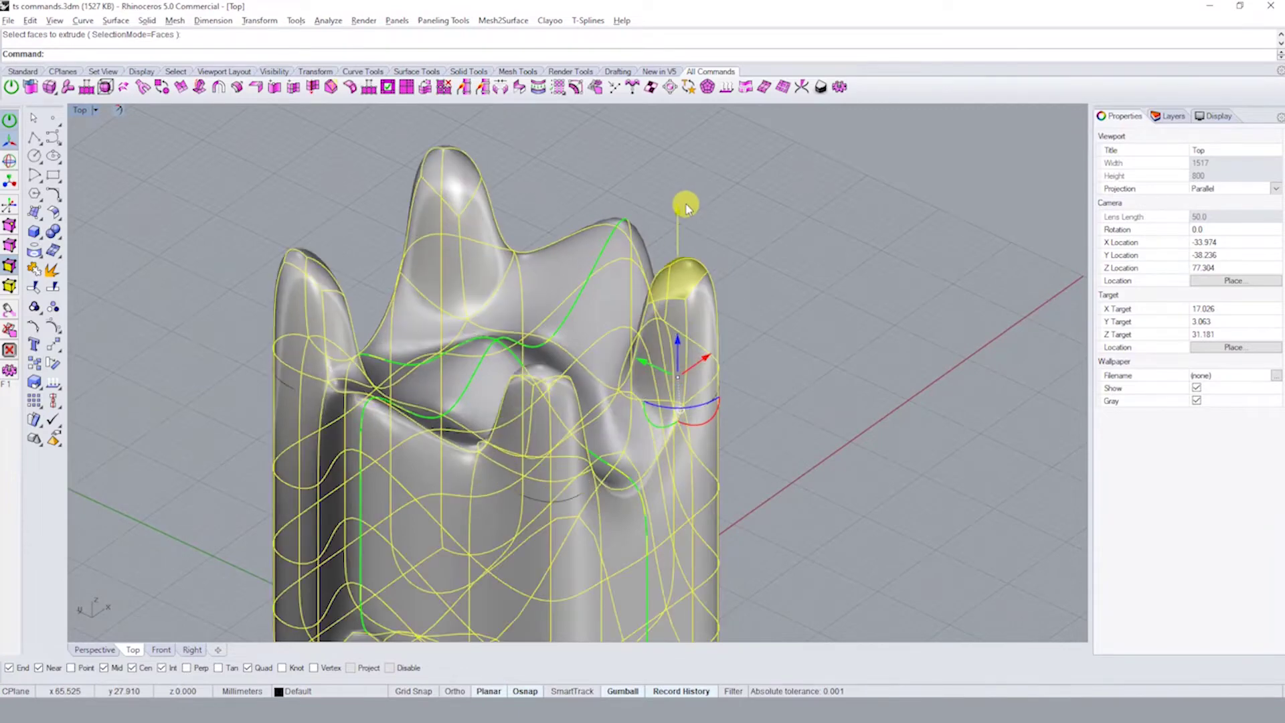
mouse_move(747, 266)
right_mouse_down()
mouse_move(794, 326)
mouse_move(677, 411)
mouse_move(706, 287)
mouse_move(536, 328)
mouse_move(502, 367)
mouse_move(404, 409)
mouse_move(416, 381)
mouse_move(453, 365)
mouse_move(468, 372)
mouse_move(452, 329)
right_mouse_up()
- Rotate and shift the spike's tip face outward to bend it like a horn
left_click_drag(383, 267, 445, 361)
mouse_move(445, 361)
right_mouse_down()
mouse_move(565, 333)
mouse_move(684, 349)
mouse_move(766, 381)
mouse_move(765, 408)
right_mouse_up()
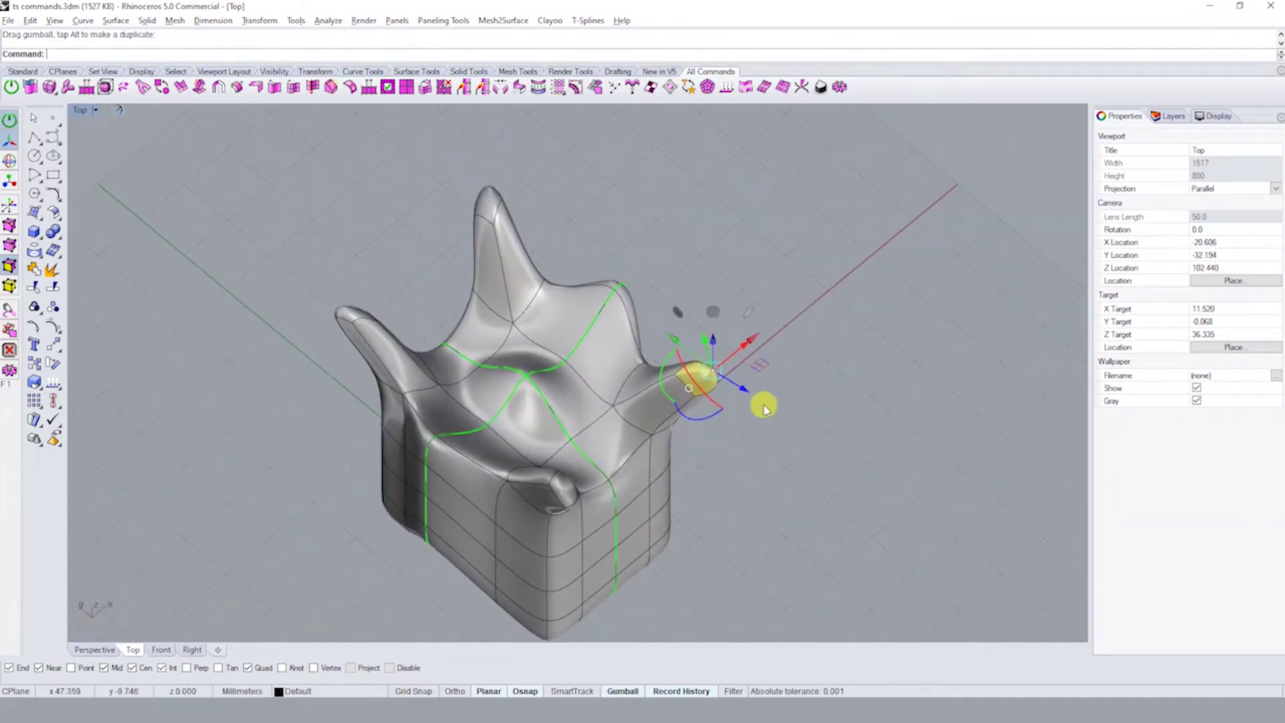
mouse_move(754, 374)
left_mouse_down()
mouse_move(781, 367)
mouse_move(890, 425)
mouse_move(881, 444)
left_mouse_up()
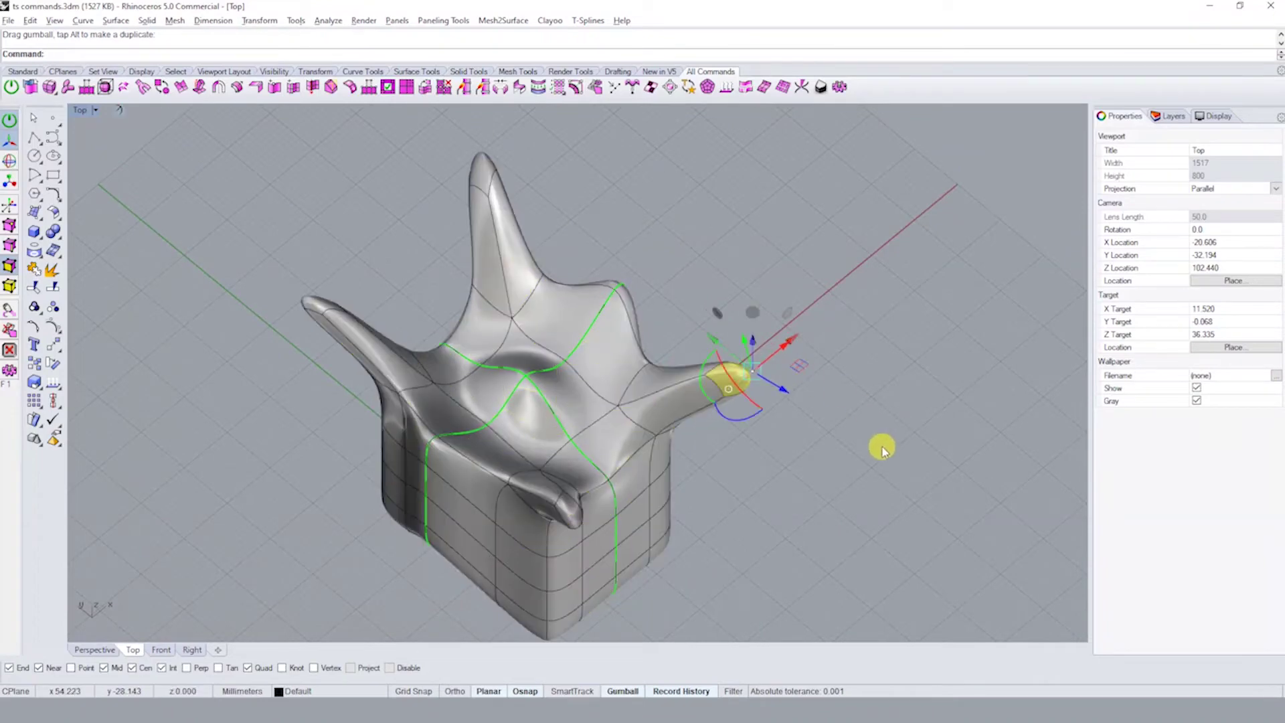
mouse_move(881, 445)
right_mouse_down()
mouse_move(730, 422)
mouse_move(620, 439)
mouse_move(632, 462)
right_mouse_up()
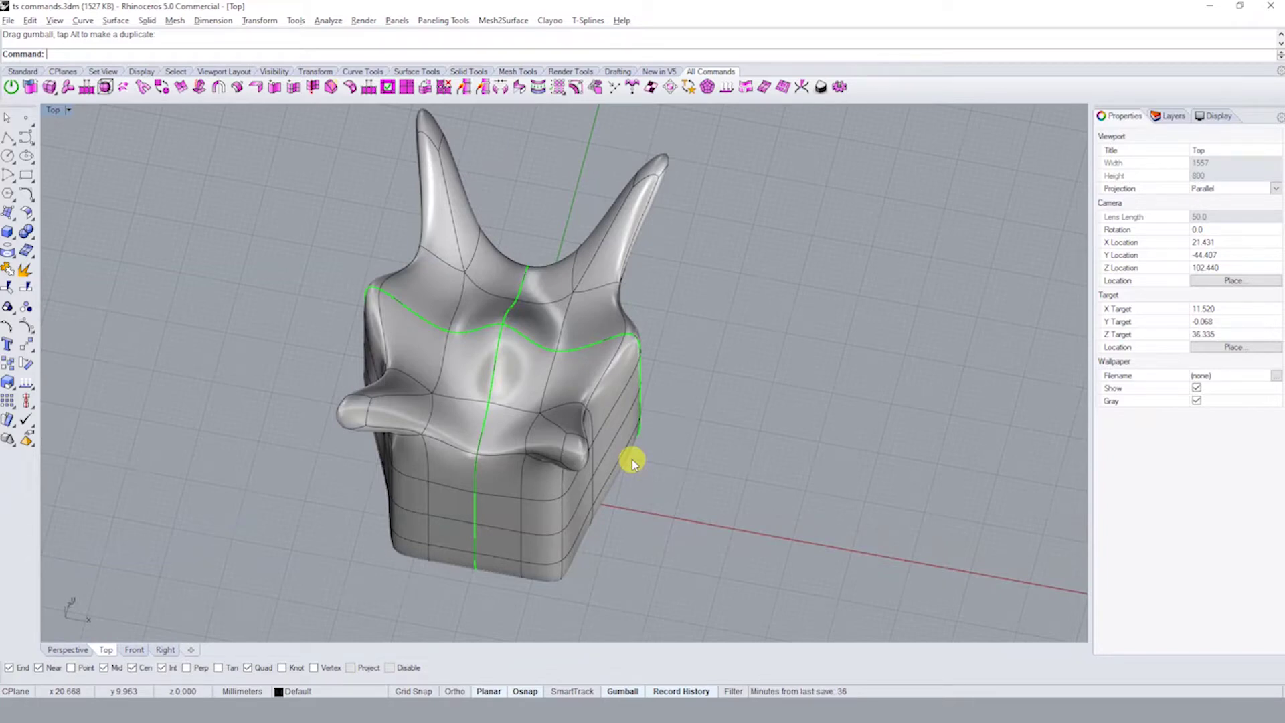
- Delete the sculpted block, then start and cancel a corner-point surface
left_click(632, 459)
key("Delete")
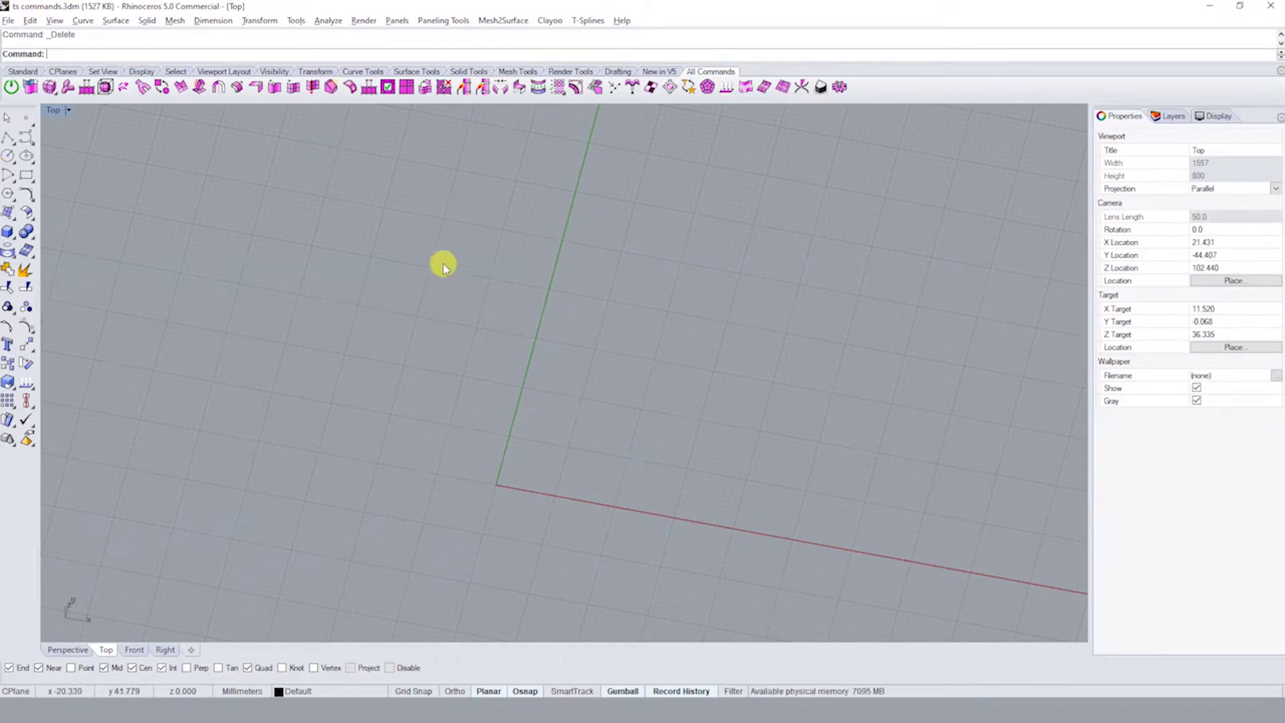
mouse_move(238, 247)
right_mouse_down("ctrl+shift")
mouse_move(373, 324)
mouse_move(370, 304)
mouse_move(131, 270)
right_mouse_up("ctrl+shift")
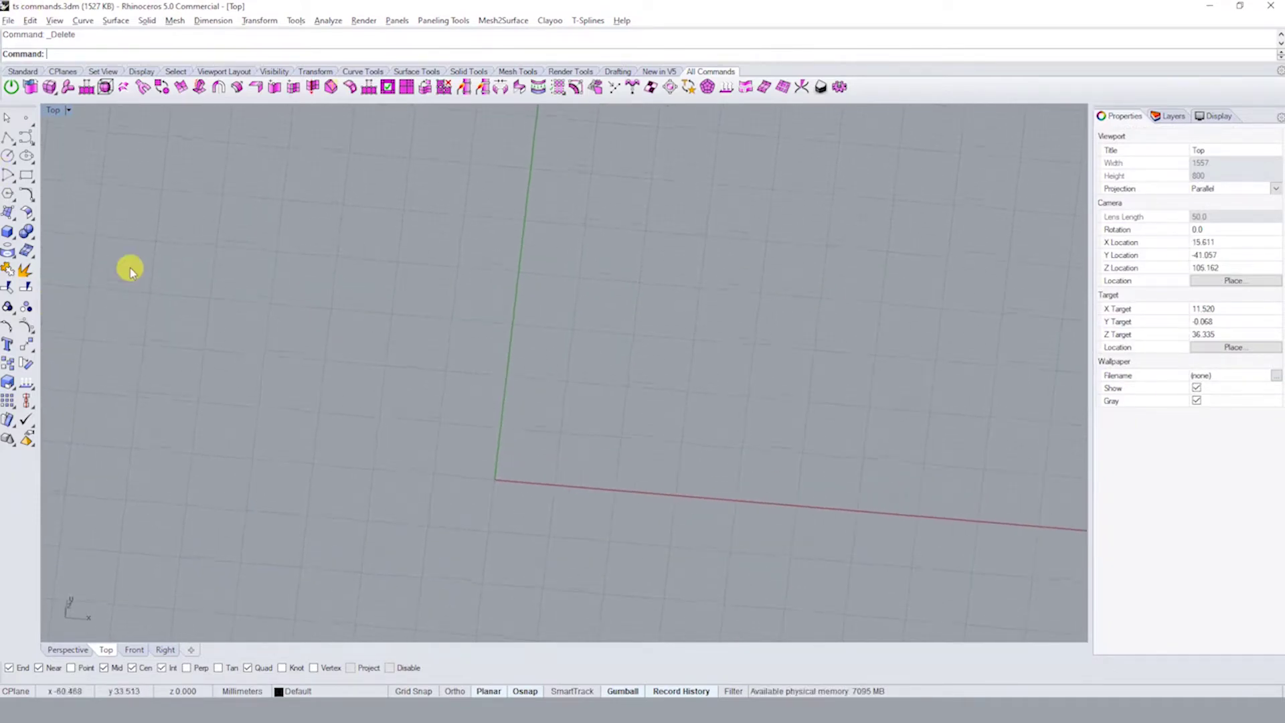
left_click(10, 215)
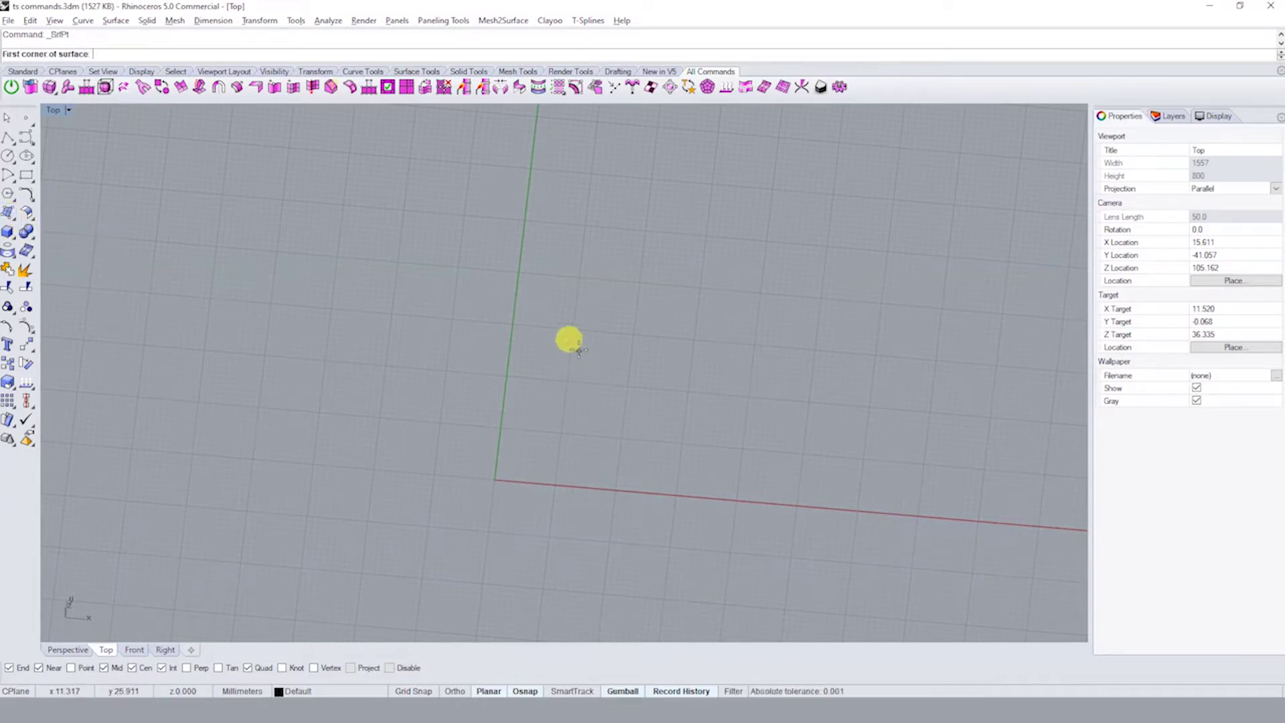
left_click(571, 333)
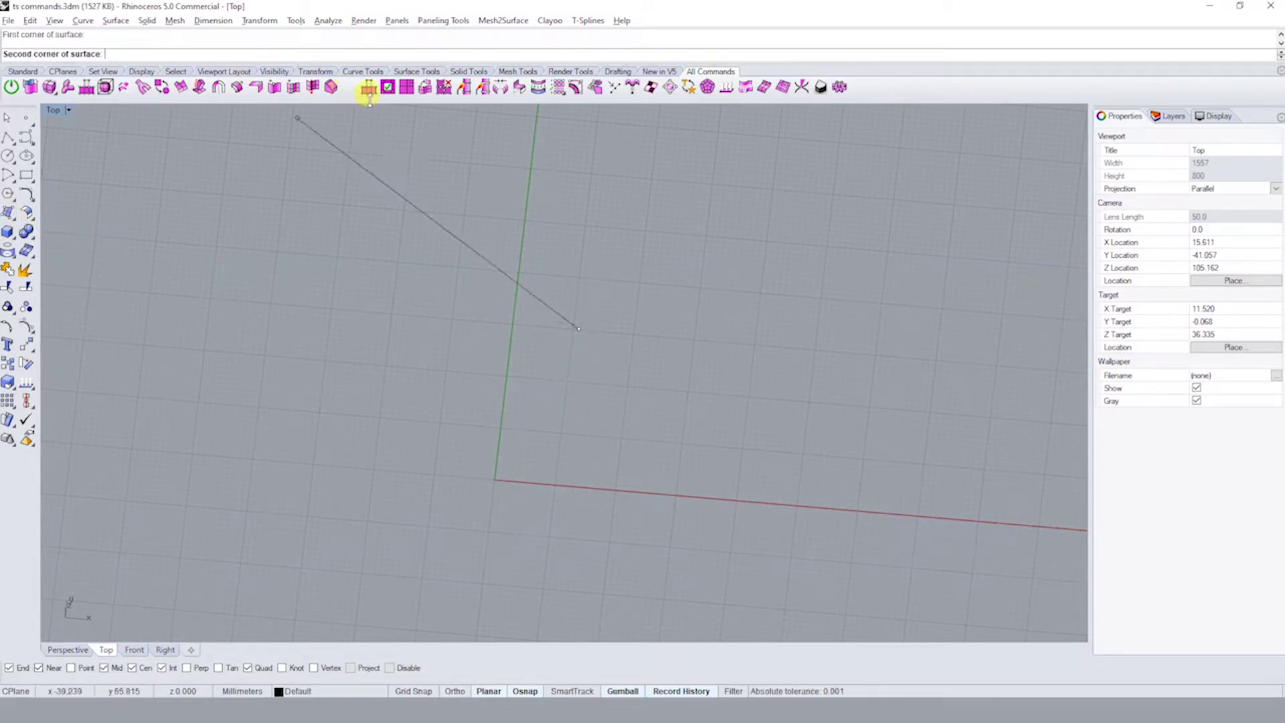
key("Escape")
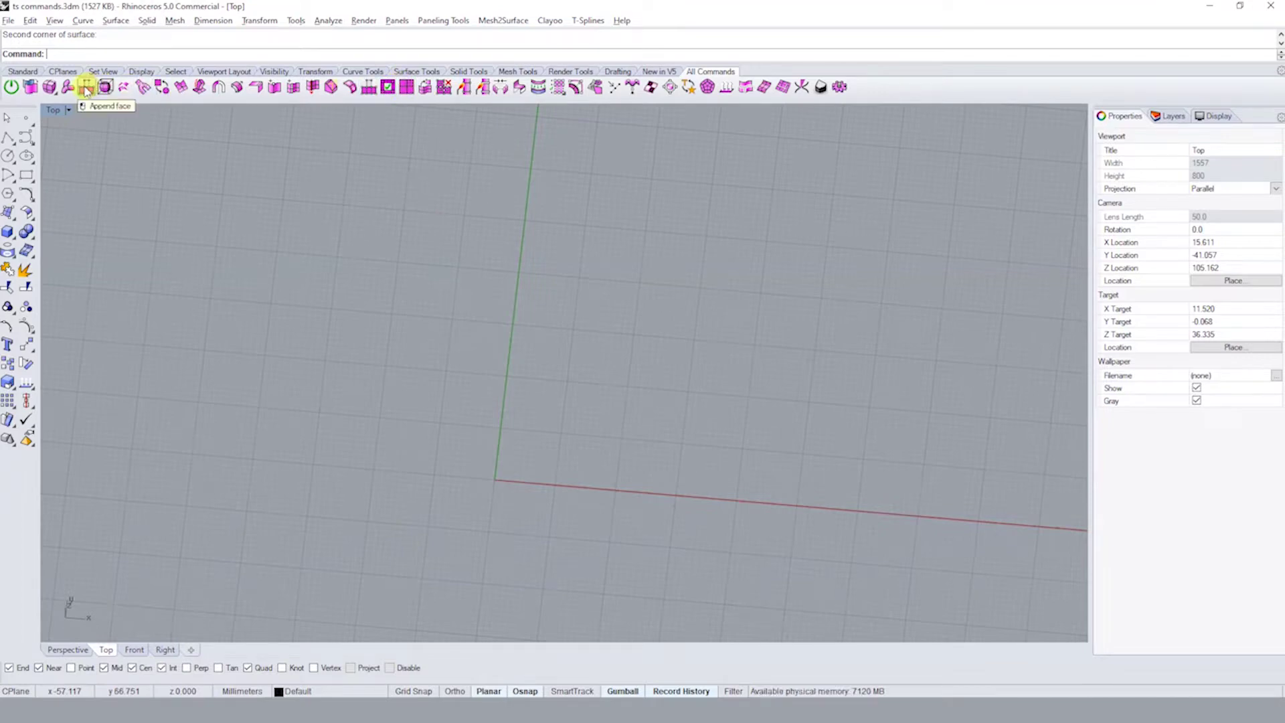
- Draw the first three connected quad faces, the strip angling up and to the right
left_click(85, 89)
left_click(496, 477)
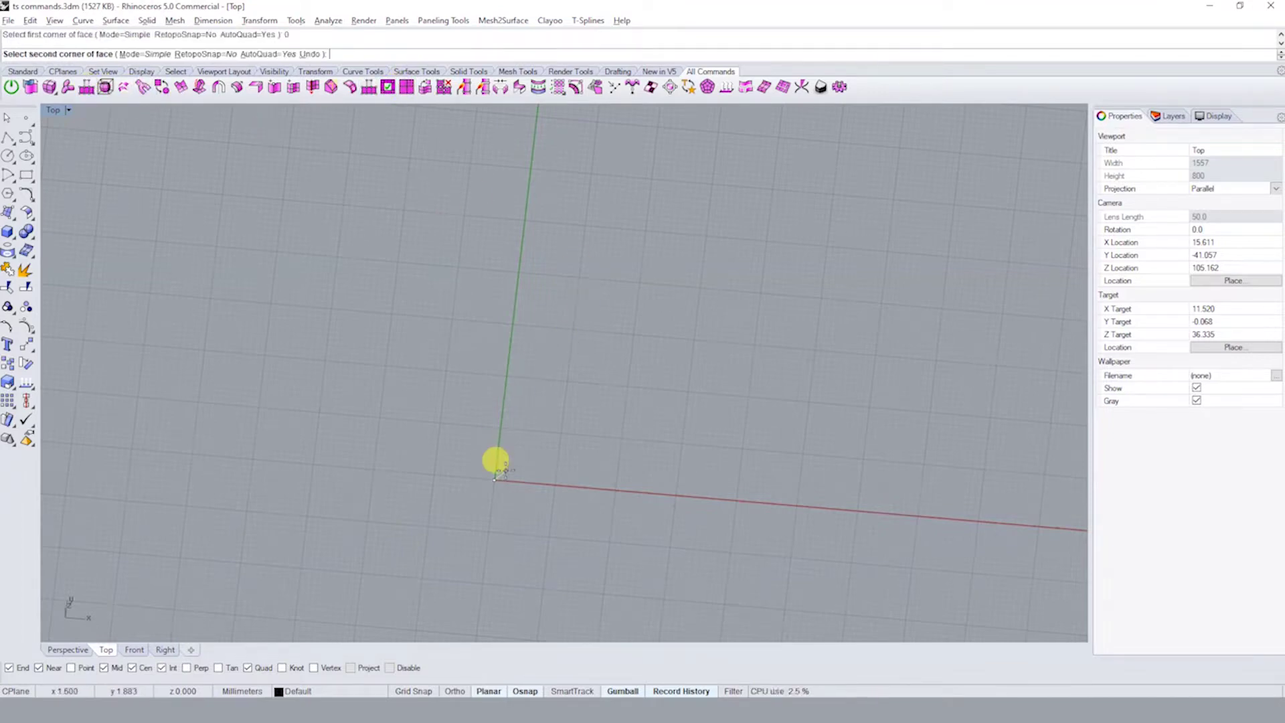
left_click(501, 420)
left_click(558, 426)
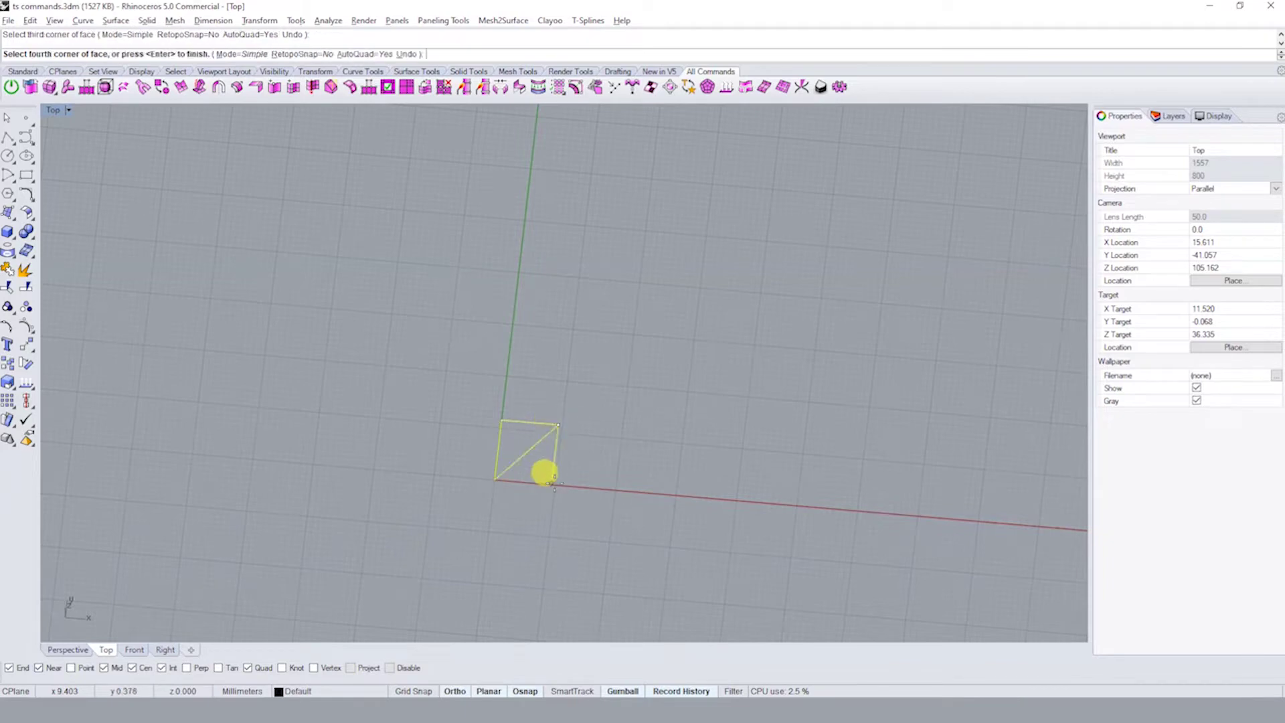
left_click(554, 486)
left_click(558, 425)
left_click(618, 370)
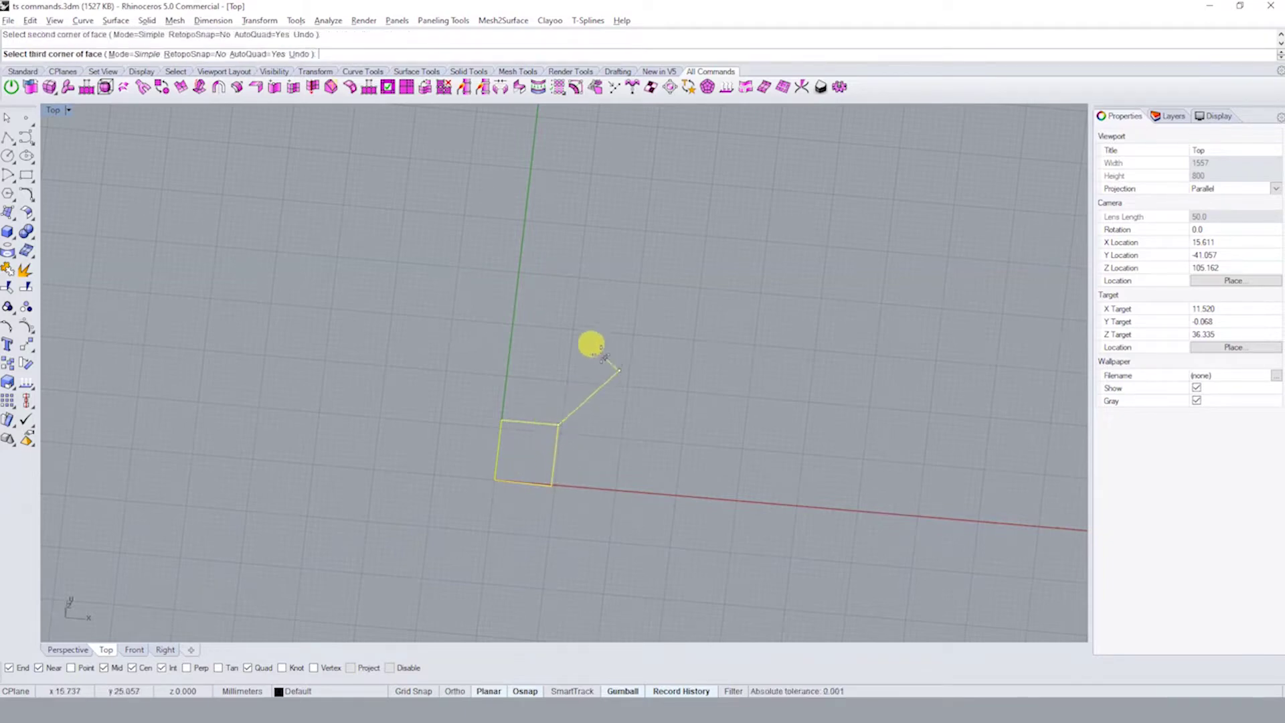
left_click(577, 348)
left_click(501, 420)
left_click(577, 347)
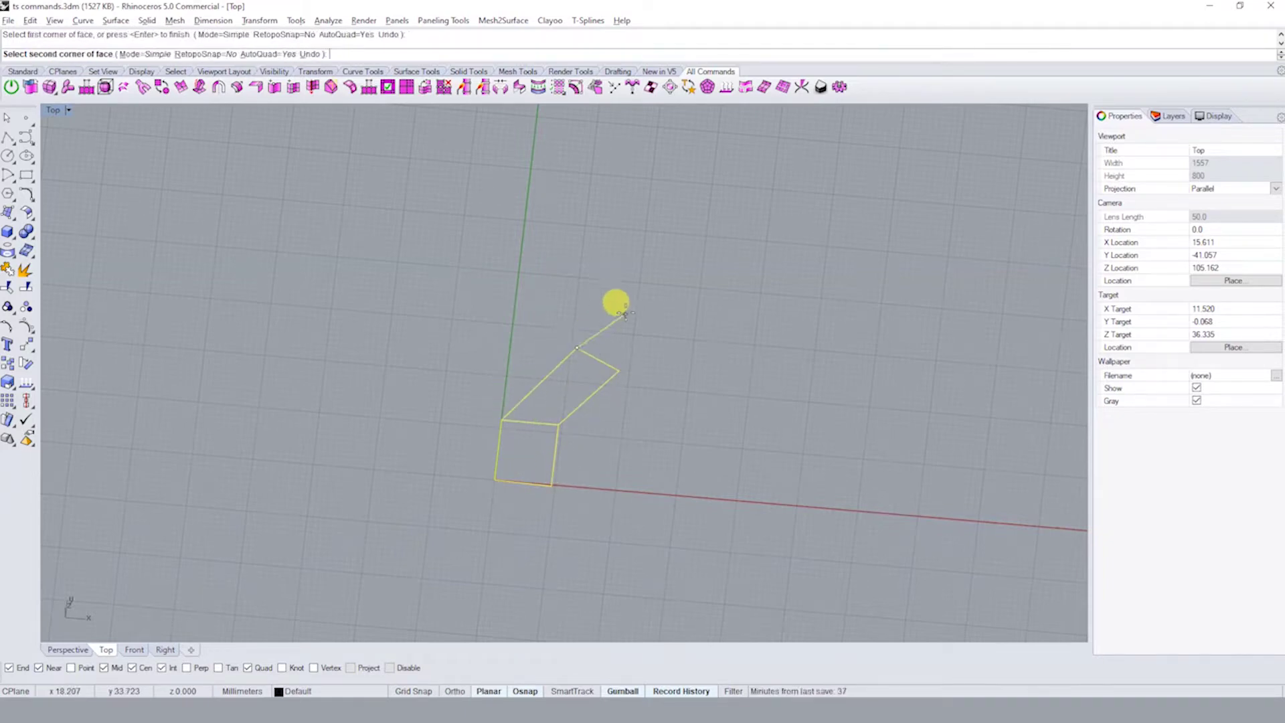
left_click(619, 291)
left_click(659, 336)
left_click(618, 370)
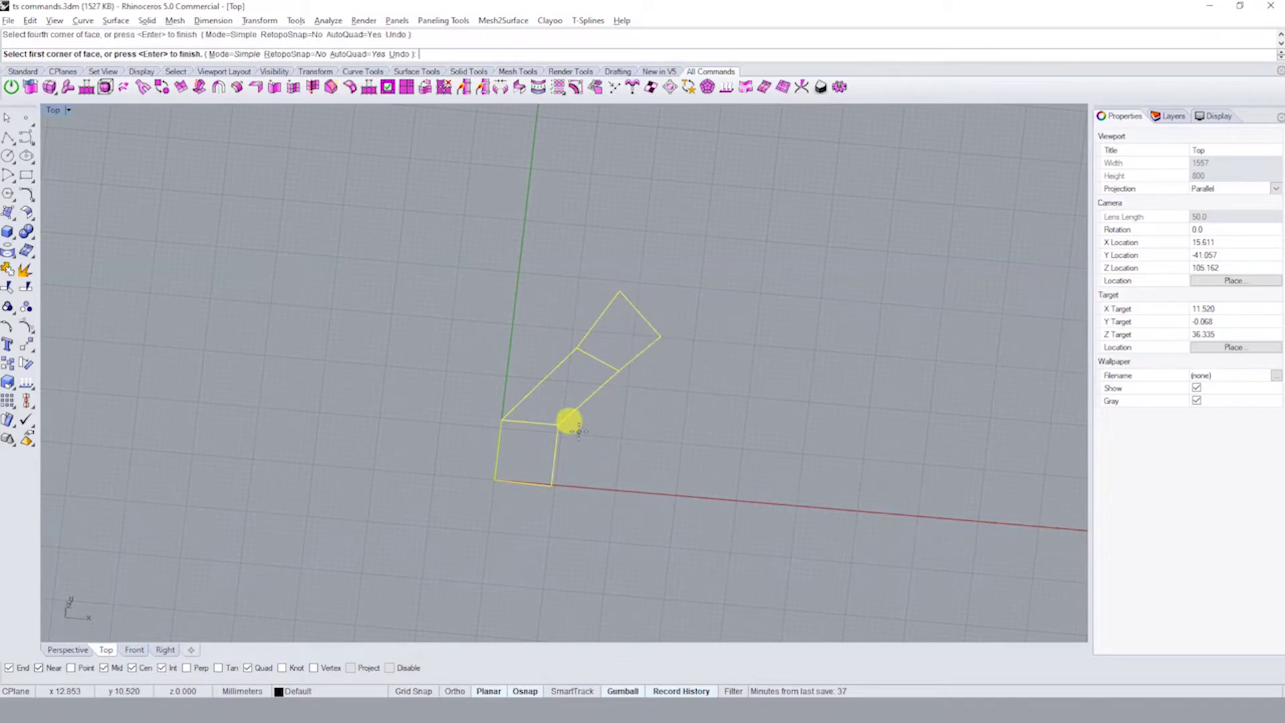
- Add a fourth and fifth quad below the first and finish the five-face T-spline strip
right_click_drag(508, 483, 542, 378)
left_click(536, 377)
left_click(522, 440)
left_click(577, 445)
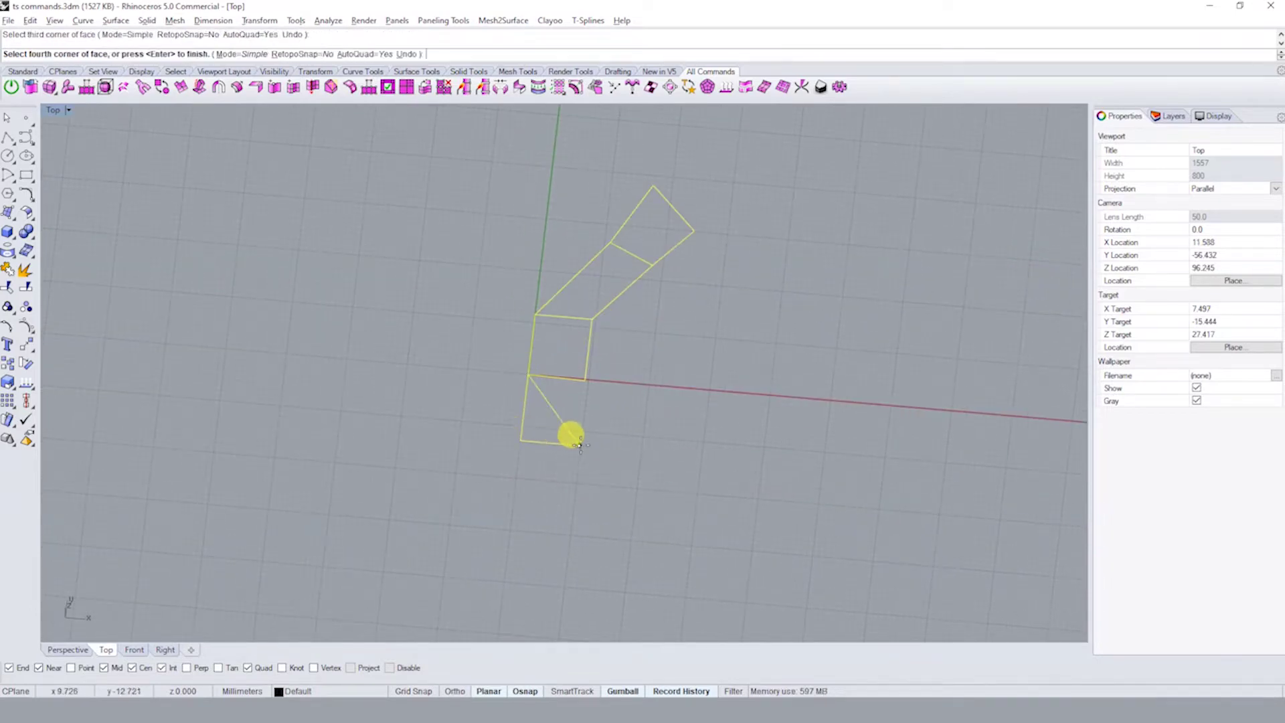
left_click(581, 381)
left_click(522, 441)
left_click(513, 513)
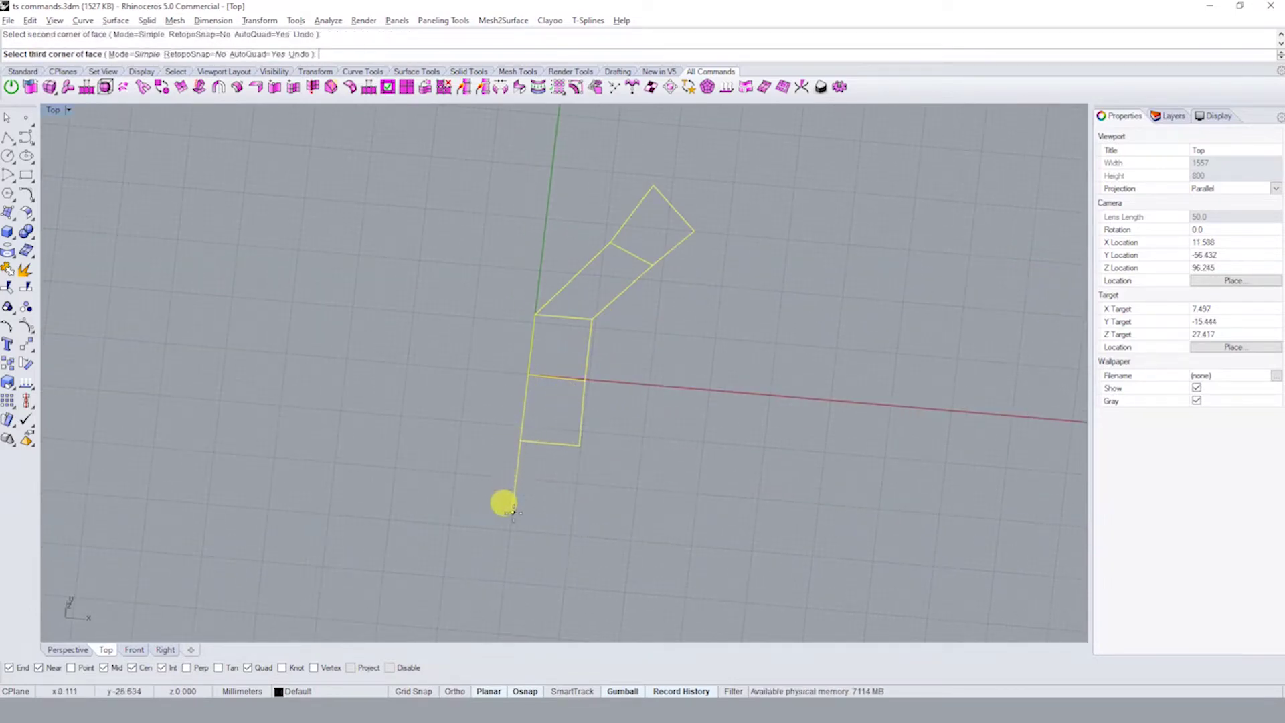
left_click(572, 515)
left_click(578, 444)
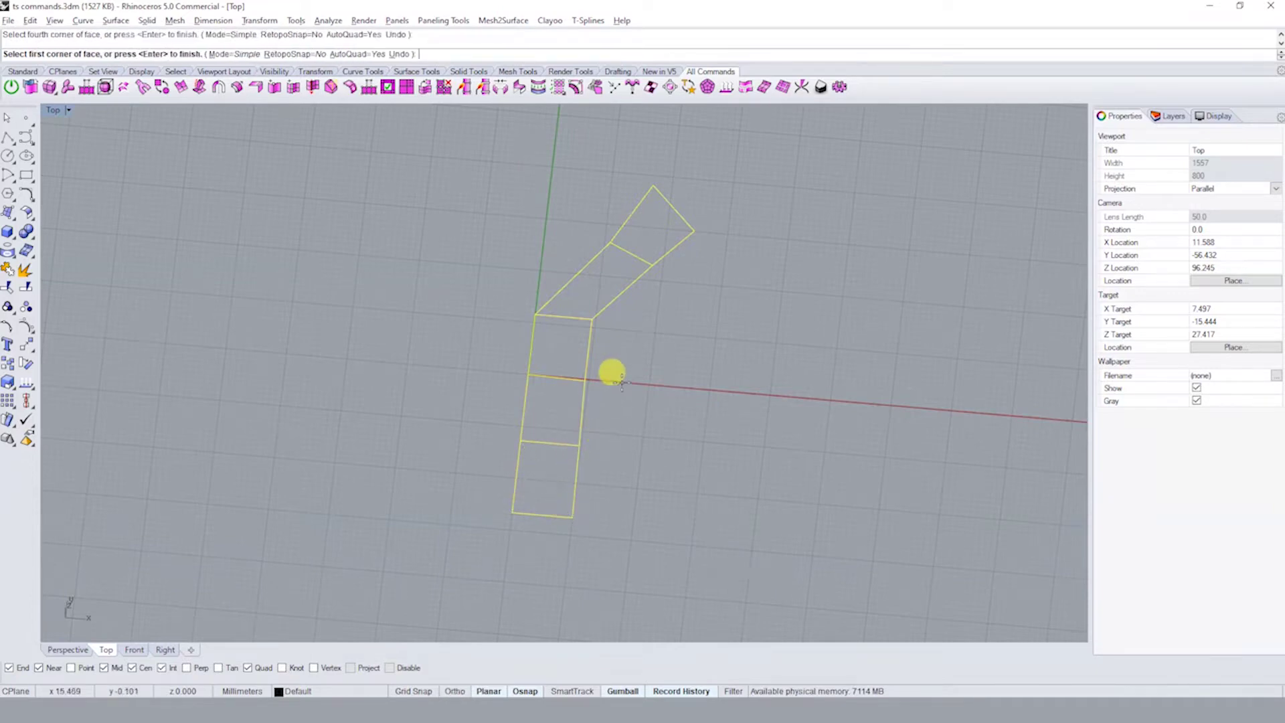
key("Return")
mouse_move(594, 390)
right_mouse_down("ctrl+shift")
mouse_move(589, 341)
mouse_move(574, 367)
right_mouse_up("ctrl+shift")
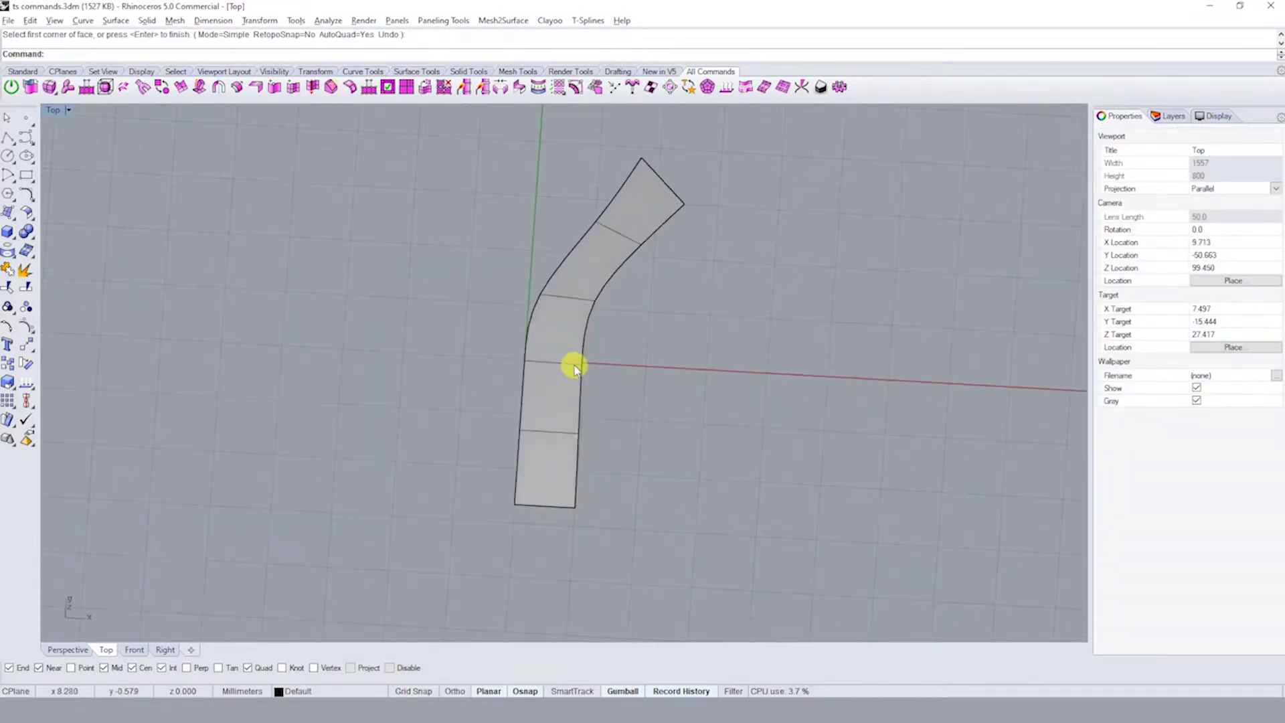
left_click(575, 367)
right_click_drag(597, 319, 600, 441, "ctrl+shift")
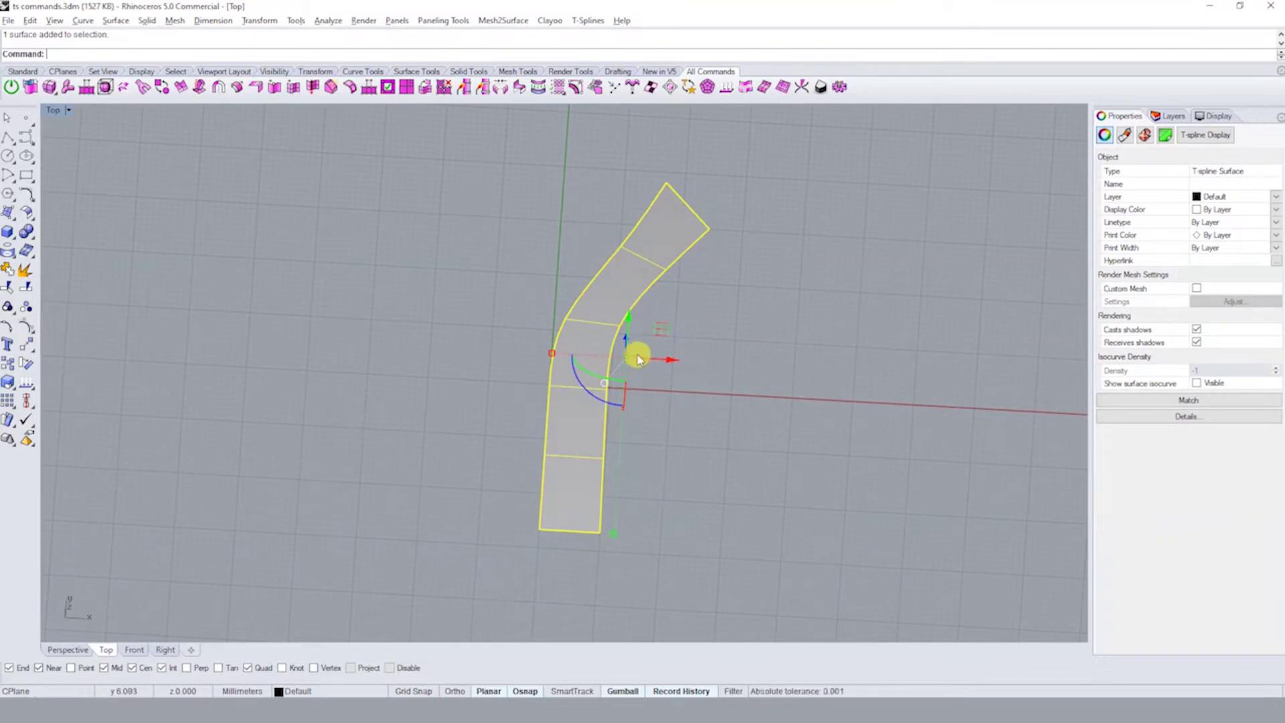
- Reselect the strip and start a polyline at the blade's base, then cancel it
left_click(703, 482)
left_click(556, 439)
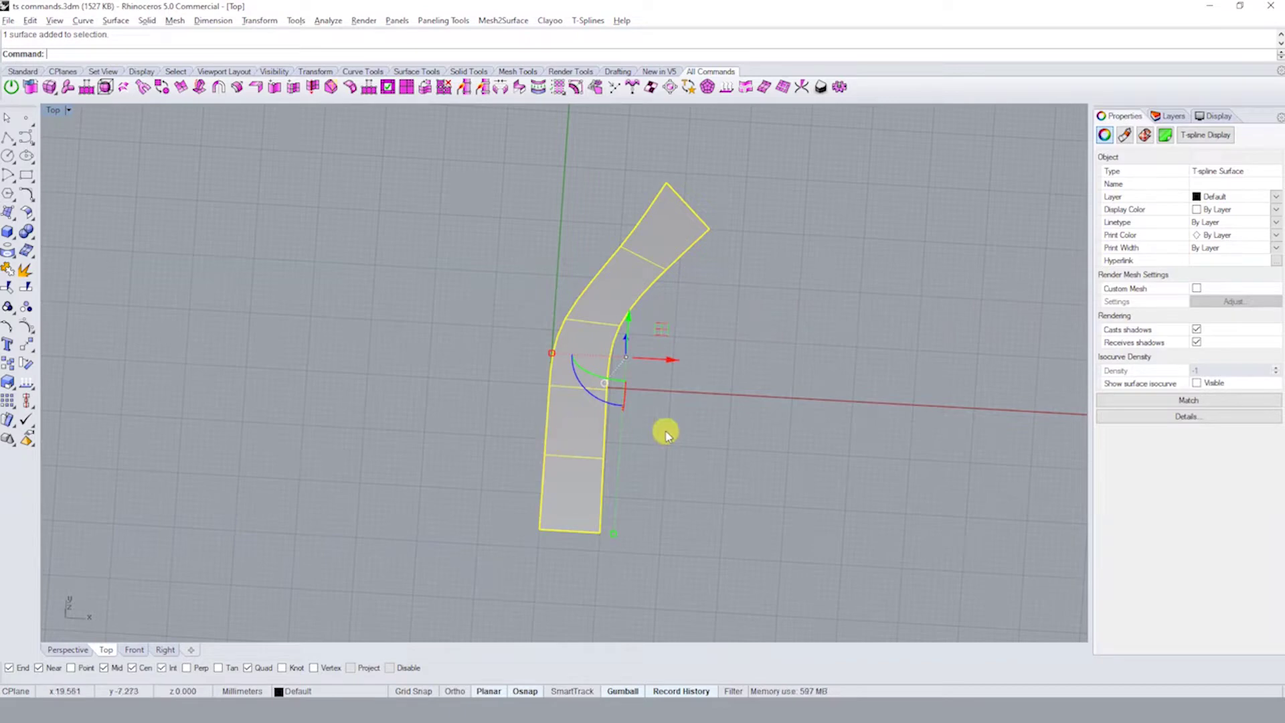
left_click(666, 432)
left_click(565, 431)
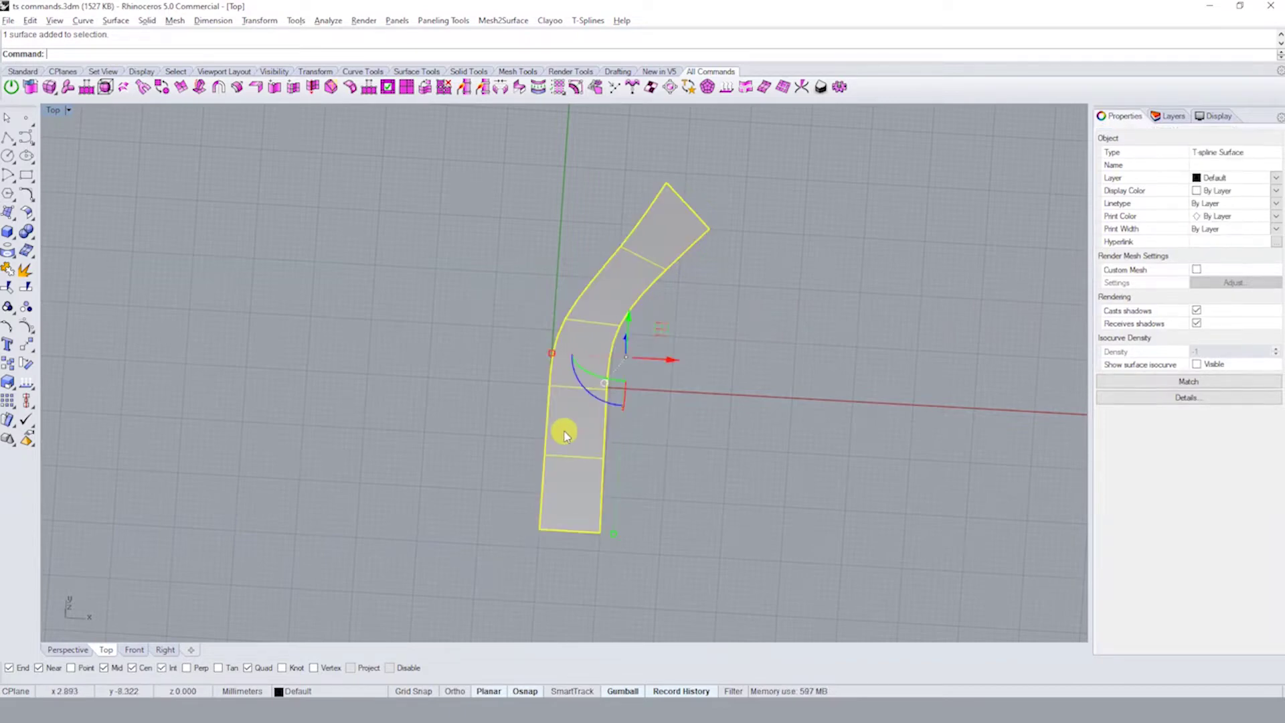
left_click(8, 137)
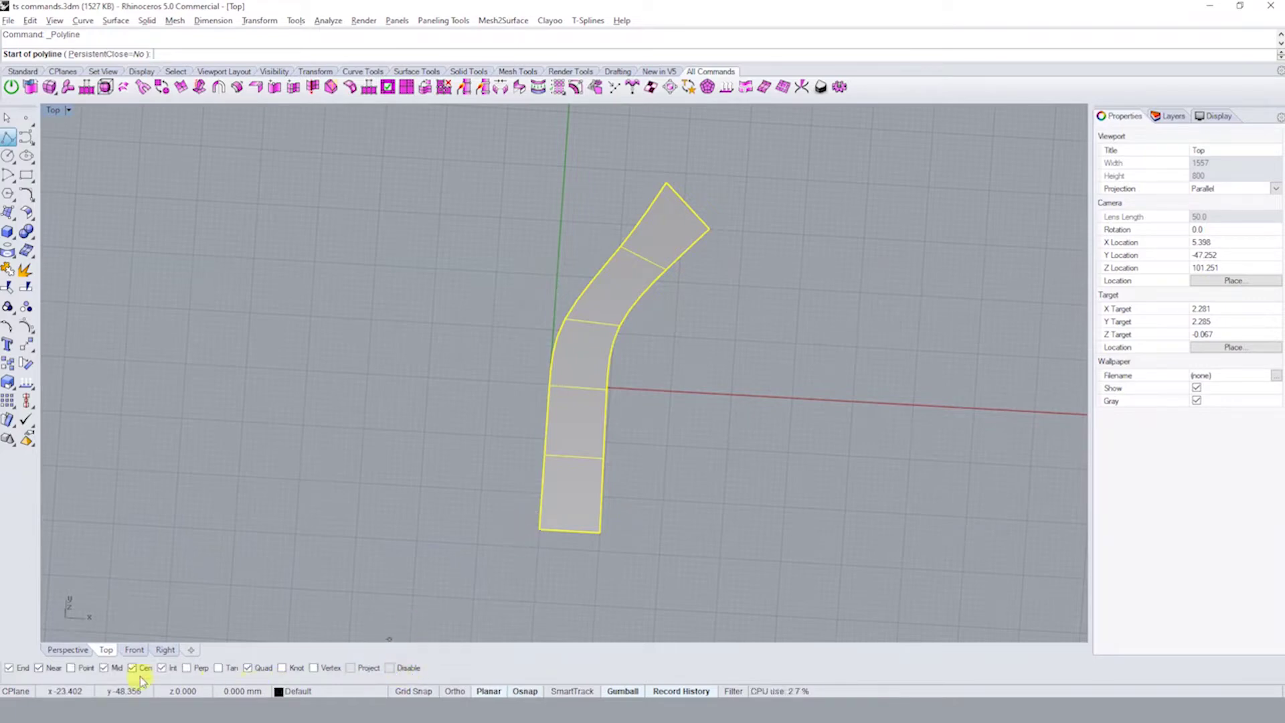
left_click(319, 672)
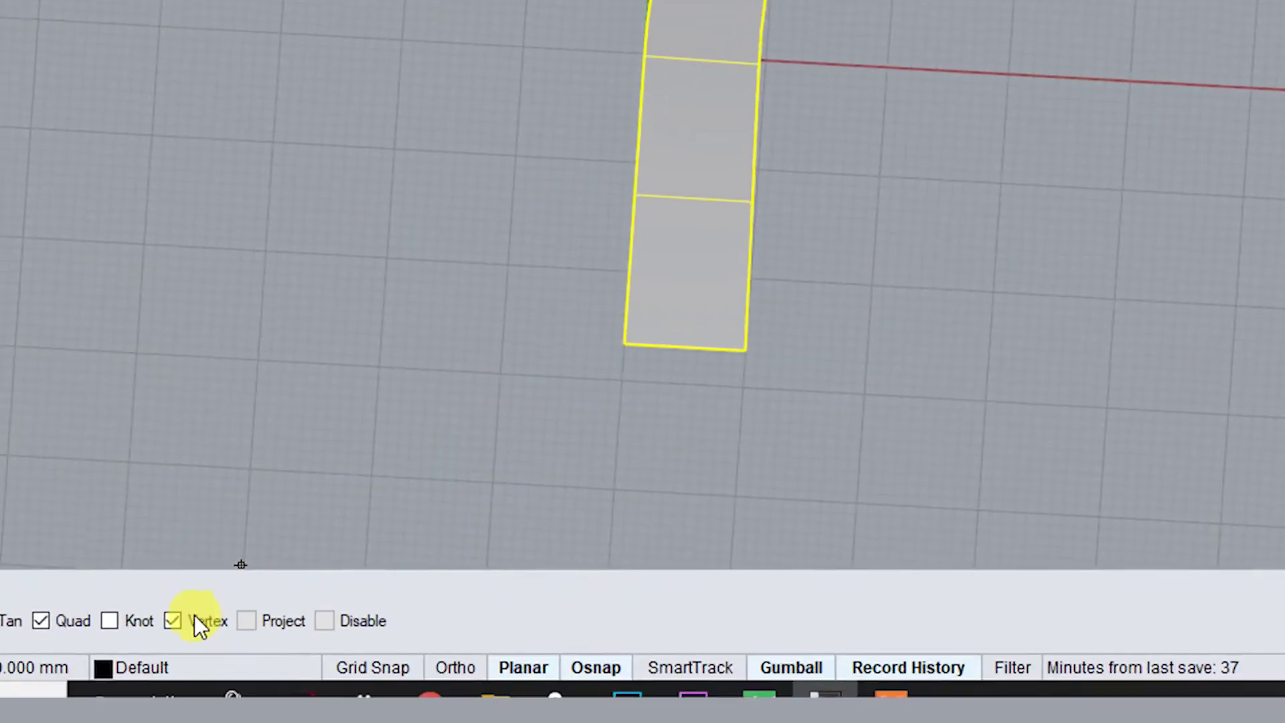
left_click(192, 614)
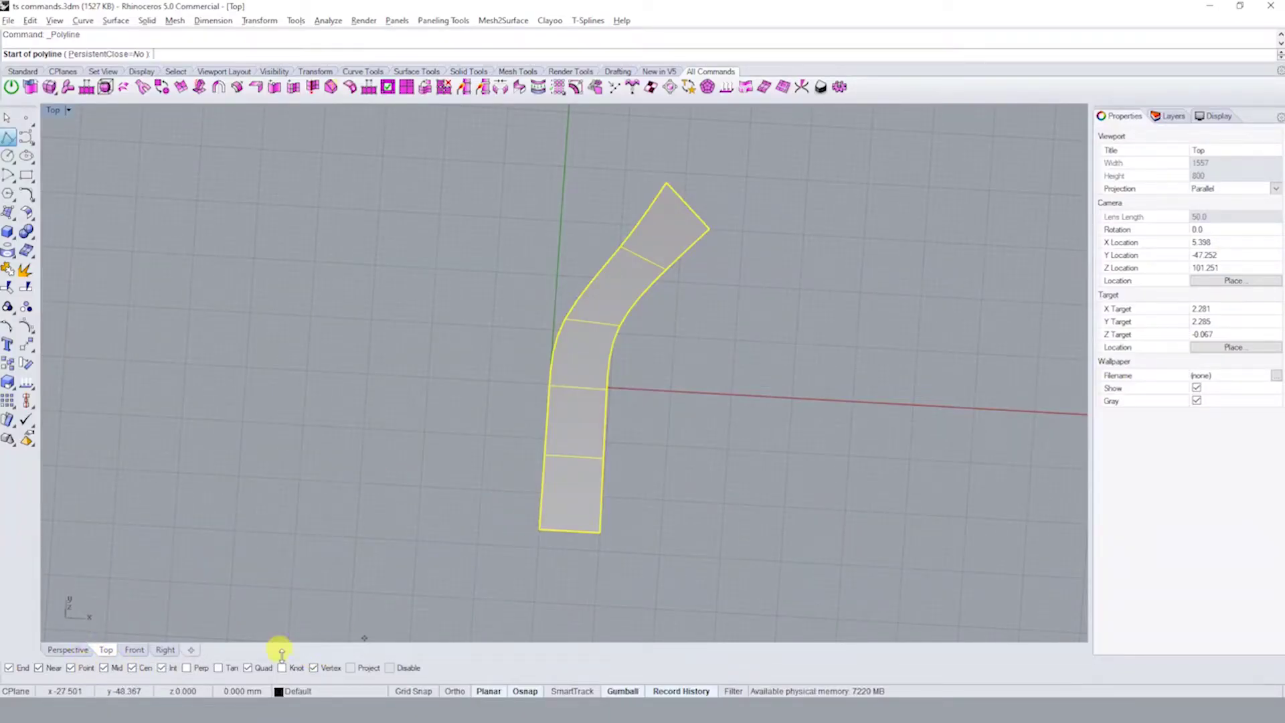
left_click(531, 522)
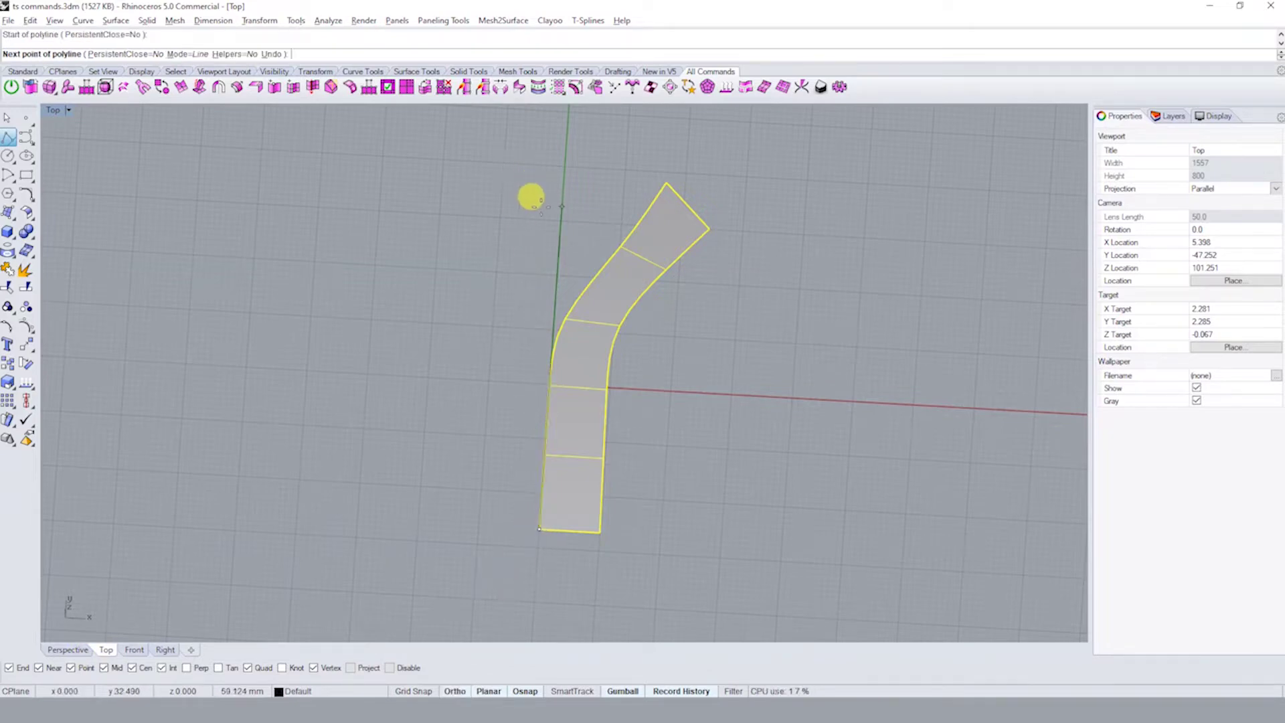
key("Escape")
- Select the curve along the blade's left edge, then the blade surface
left_click(766, 373)
left_click(549, 232)
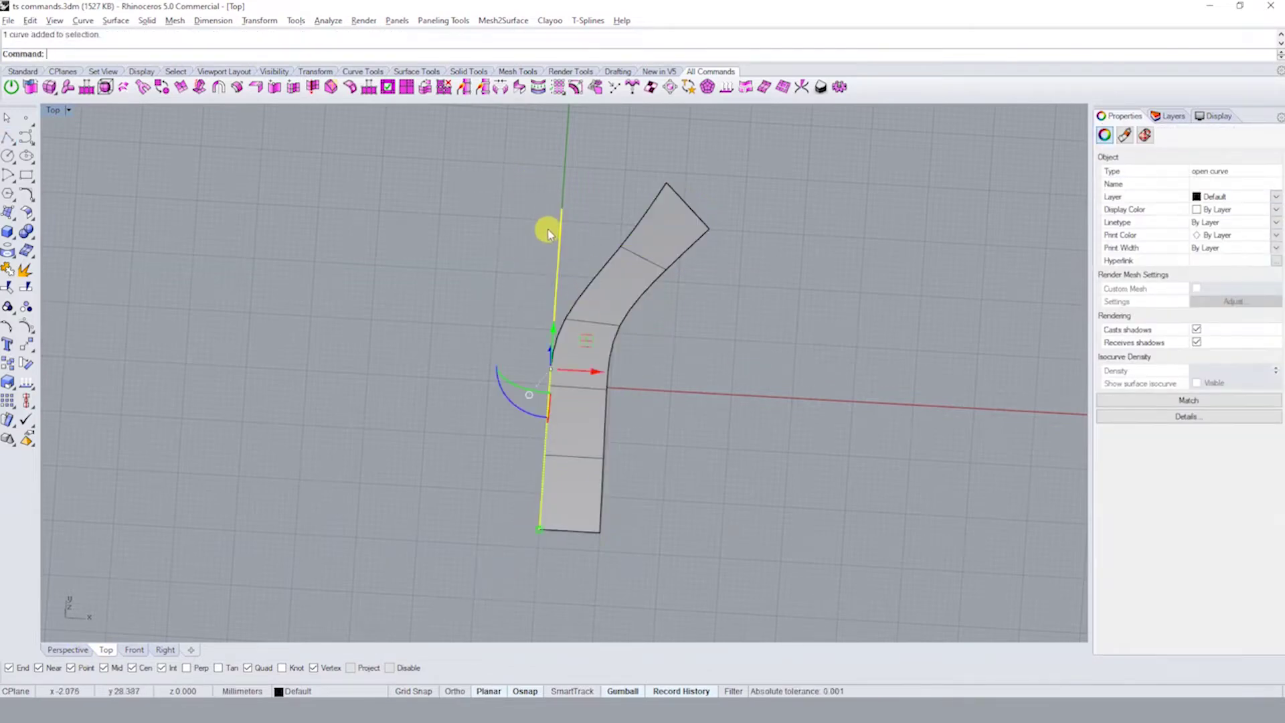
right_click_drag(555, 387, 568, 348, "ctrl+shift")
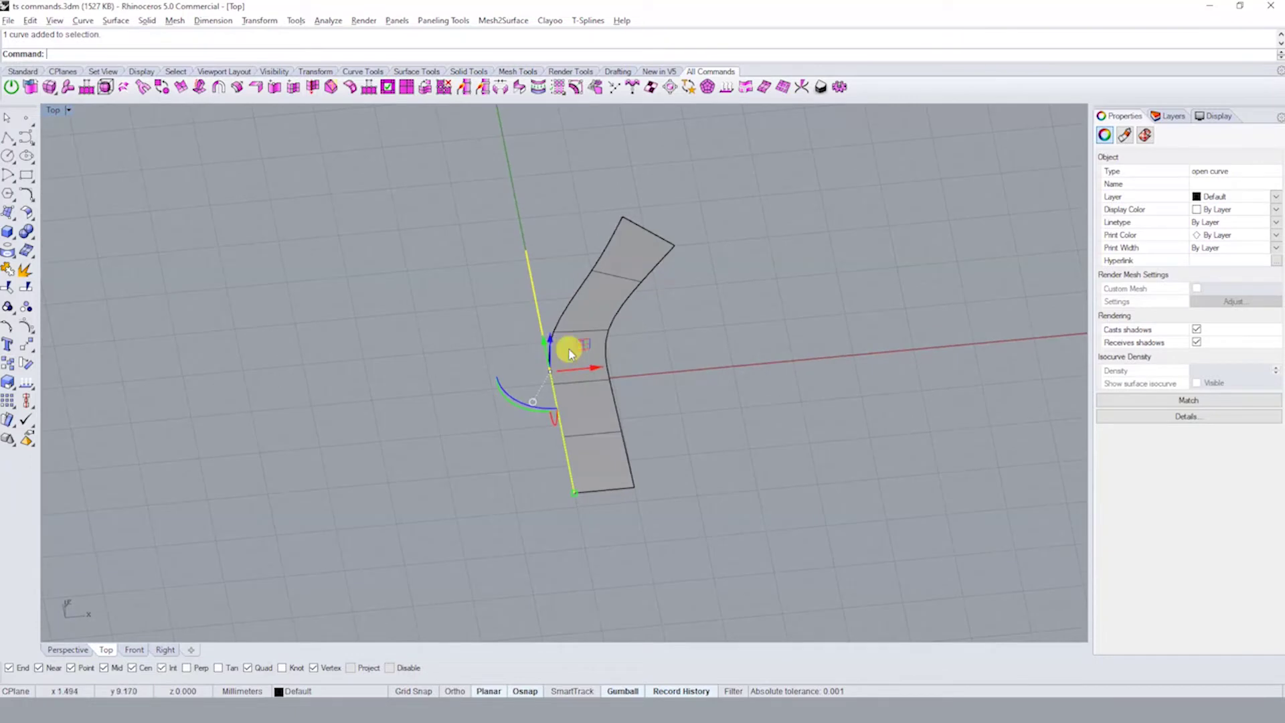
left_click(674, 322)
left_click(616, 288)
type("ts")
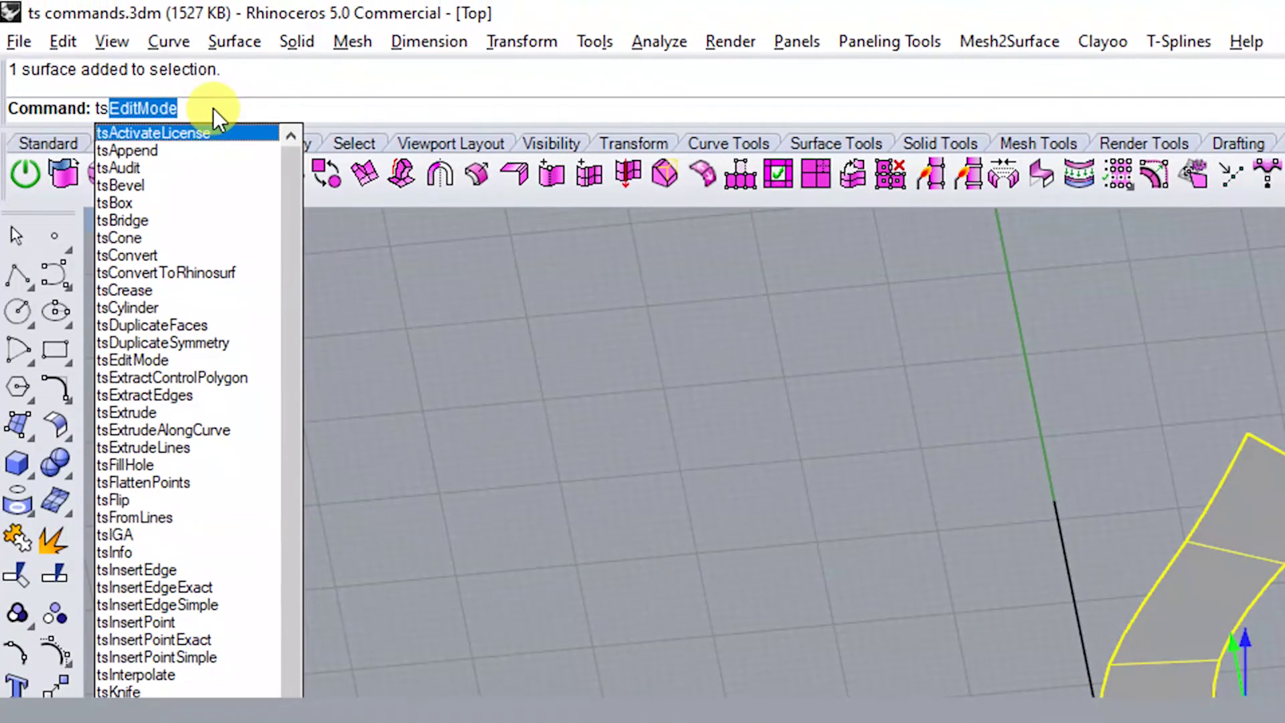
- Add axial tsSymmetry with the mirror line running up the blade's left edge
key("Escape")
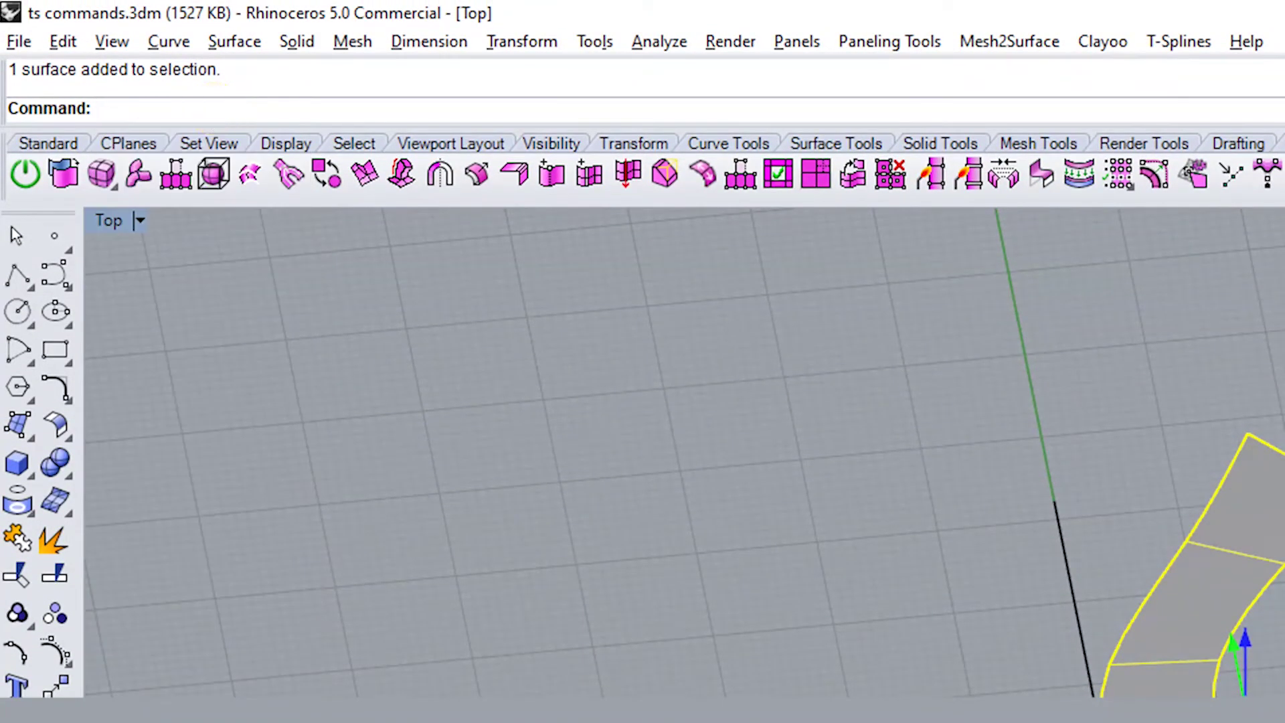
type("tssy")
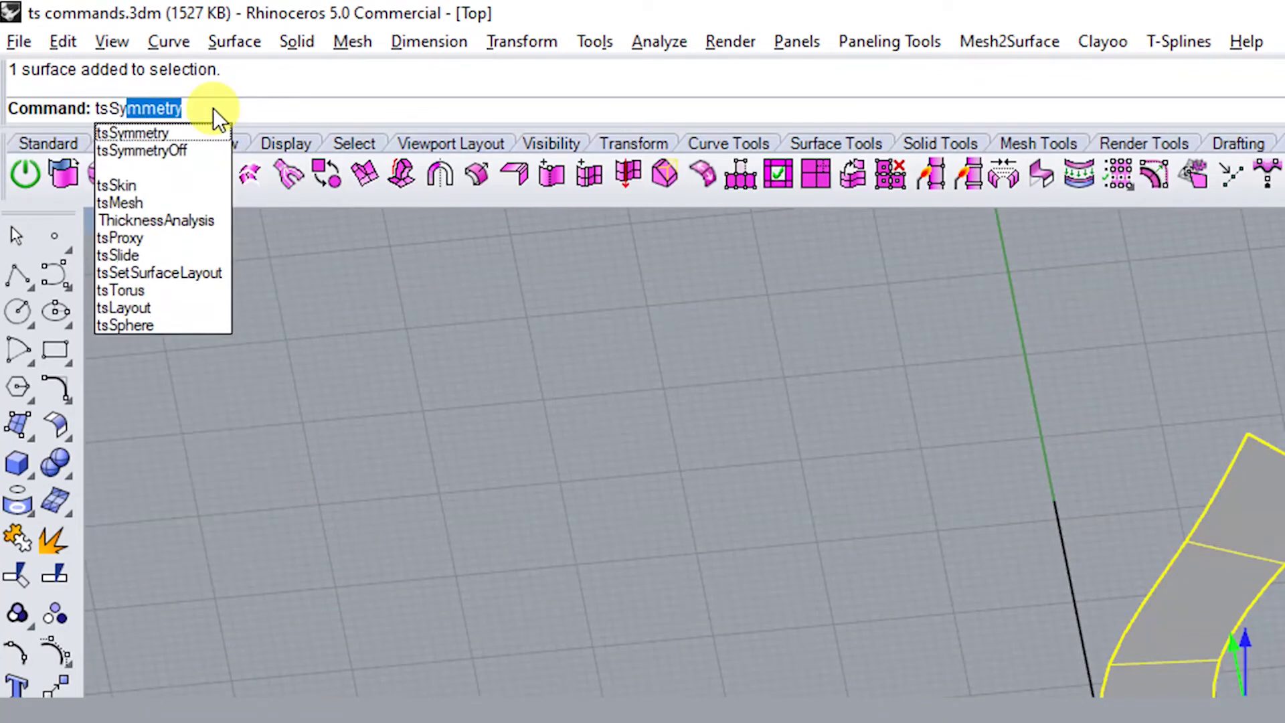
key("Return")
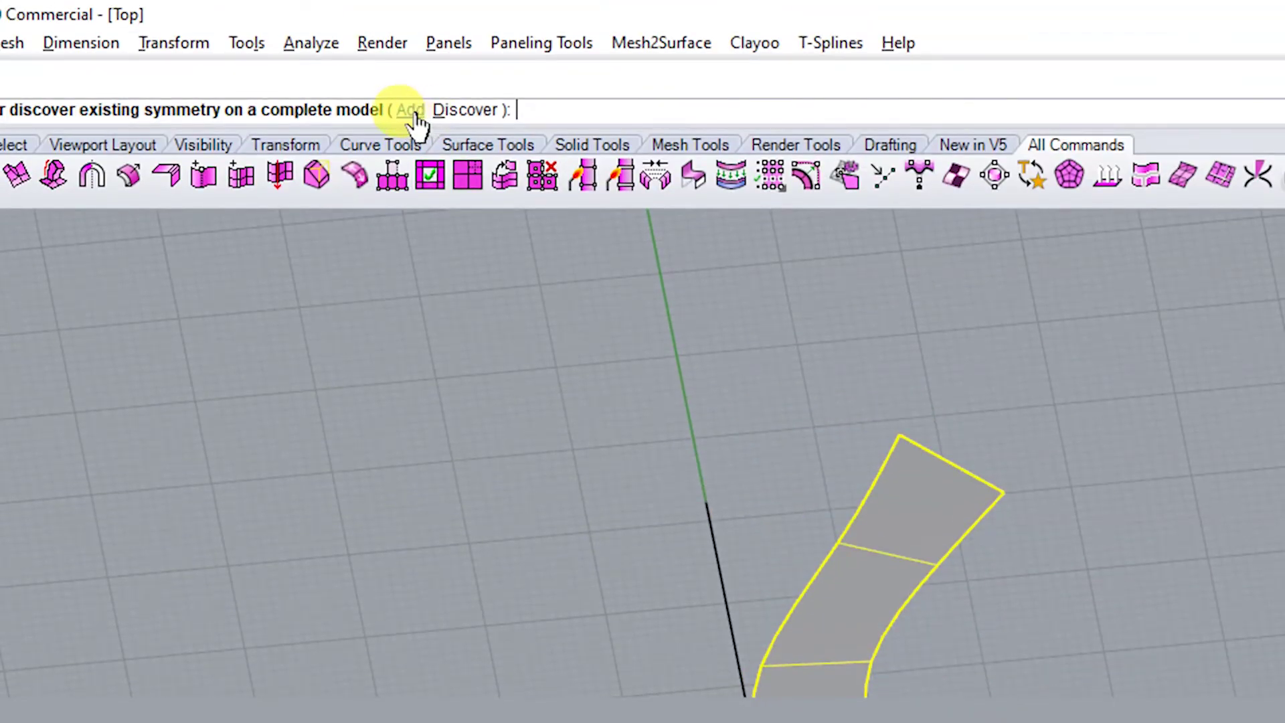
left_click(411, 110)
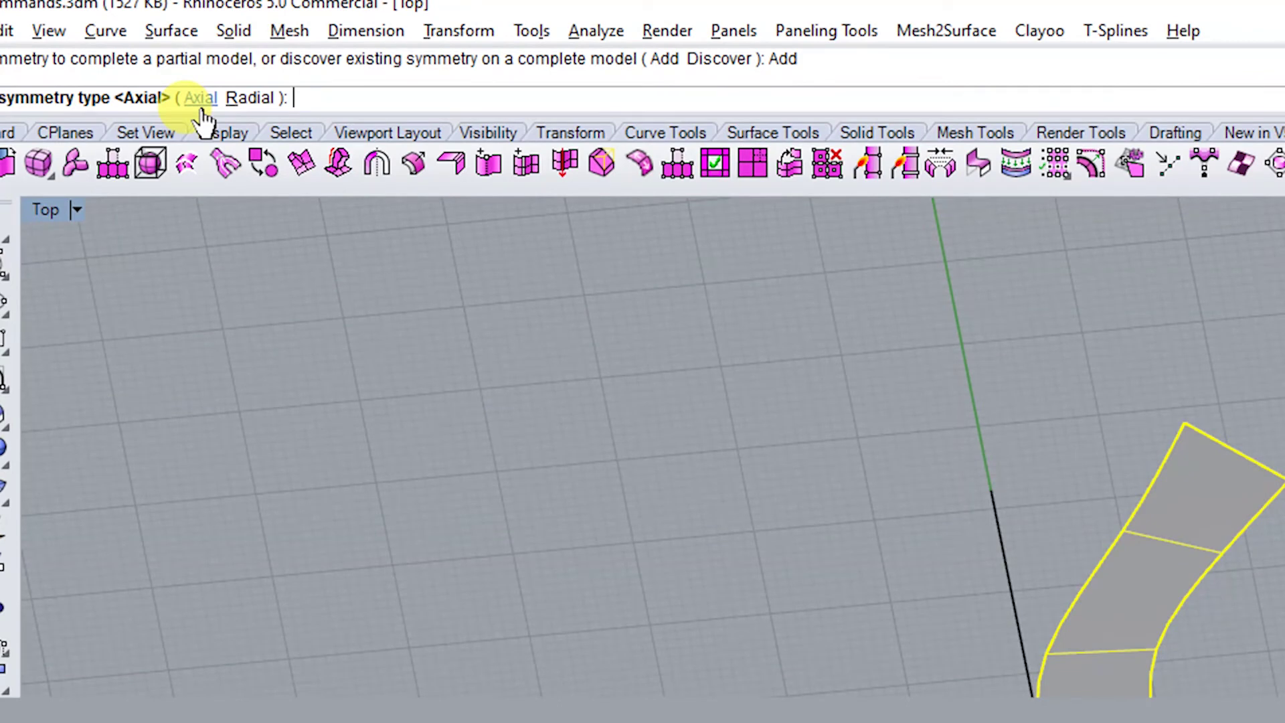
left_click(201, 101)
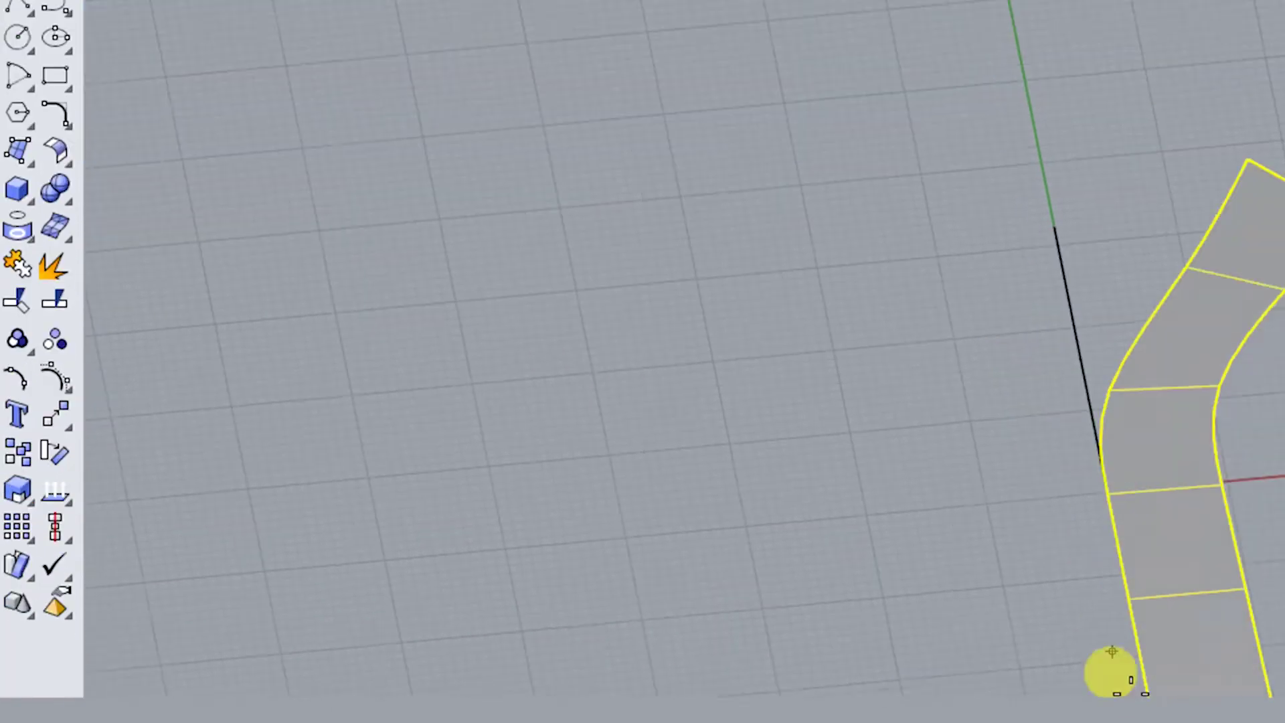
left_click(1076, 542)
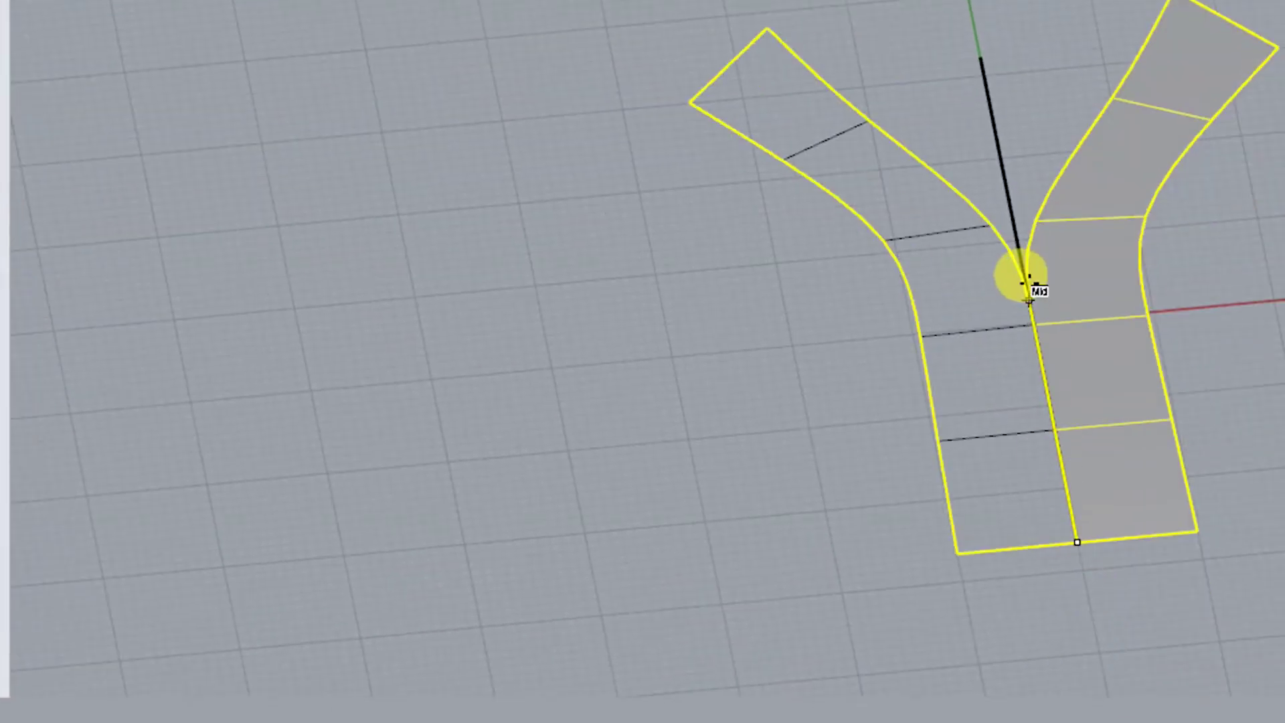
left_click(991, 109)
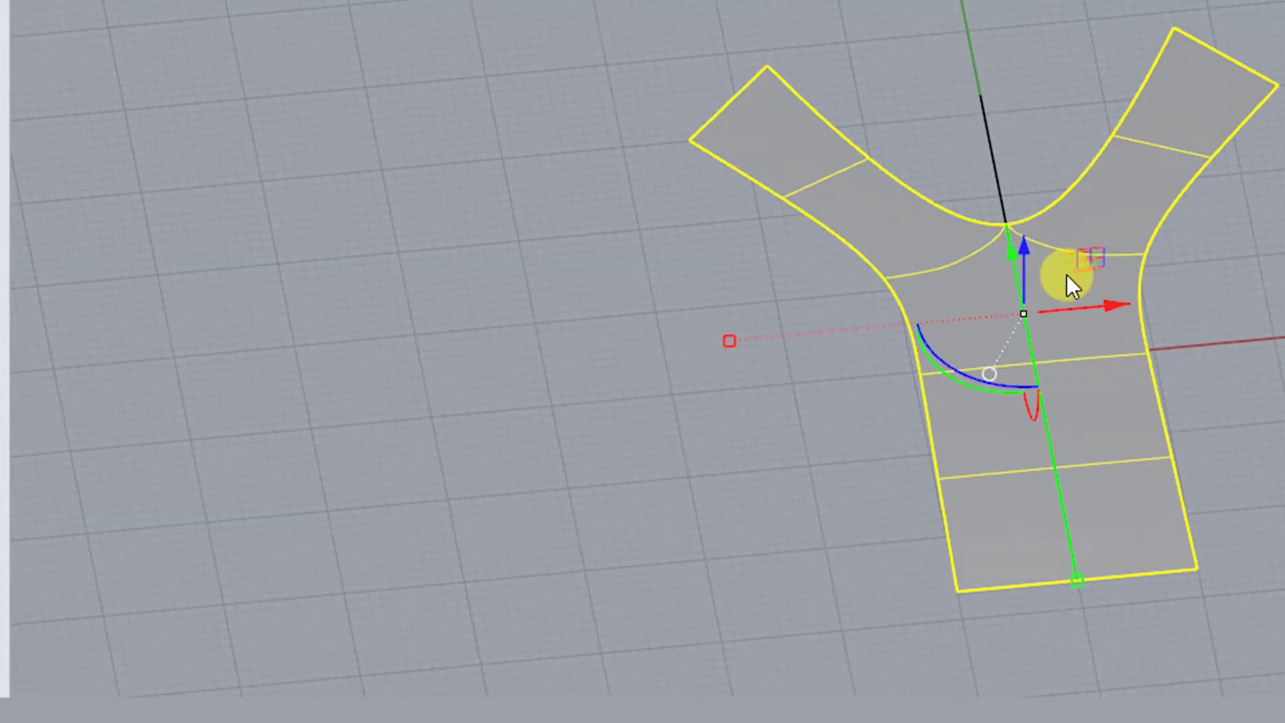
left_click(1053, 166)
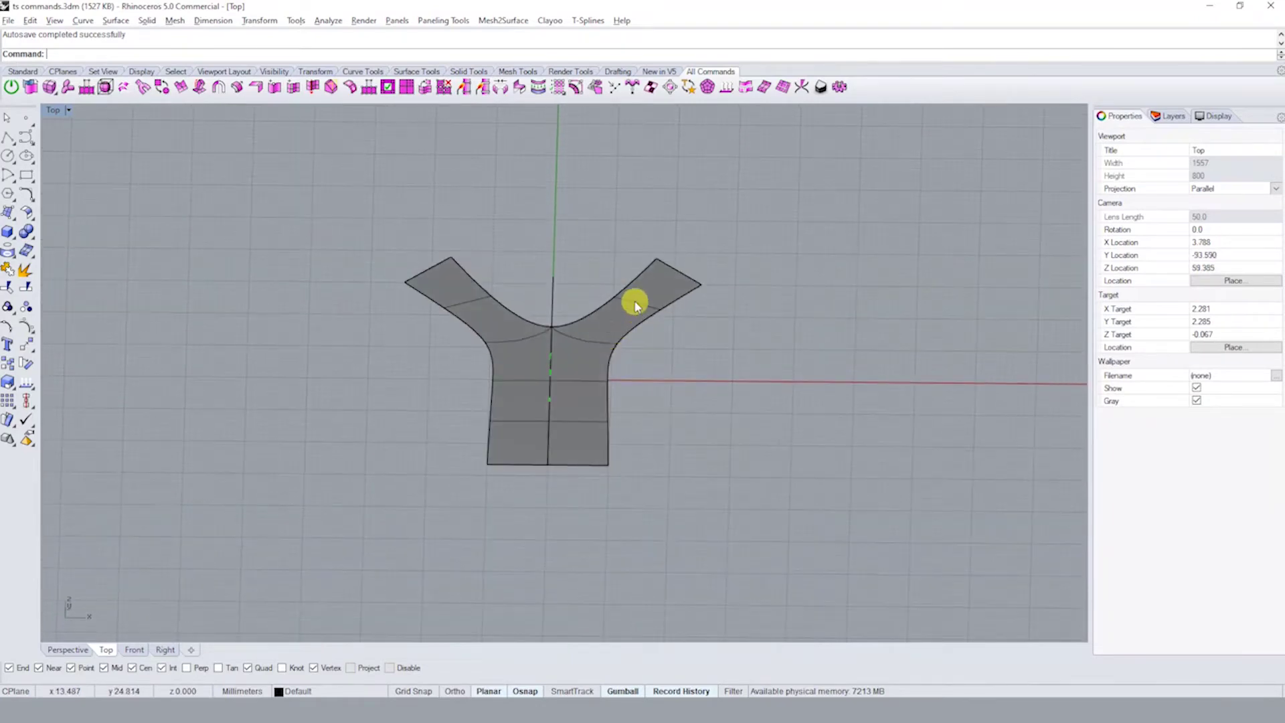
- Show the Y surface's control points and pull the arm tip points up into peaks
left_click(635, 305)
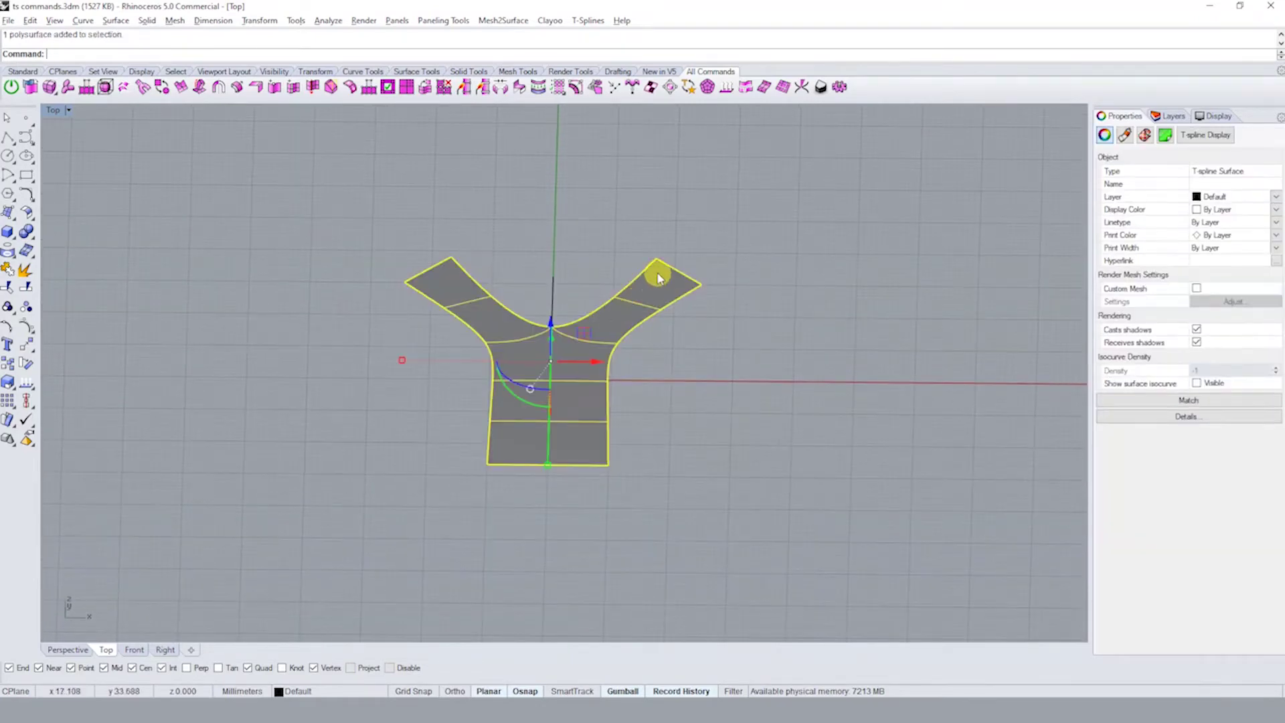
left_click(26, 307)
left_click(55, 333)
scroll(533, 459, "up", 2)
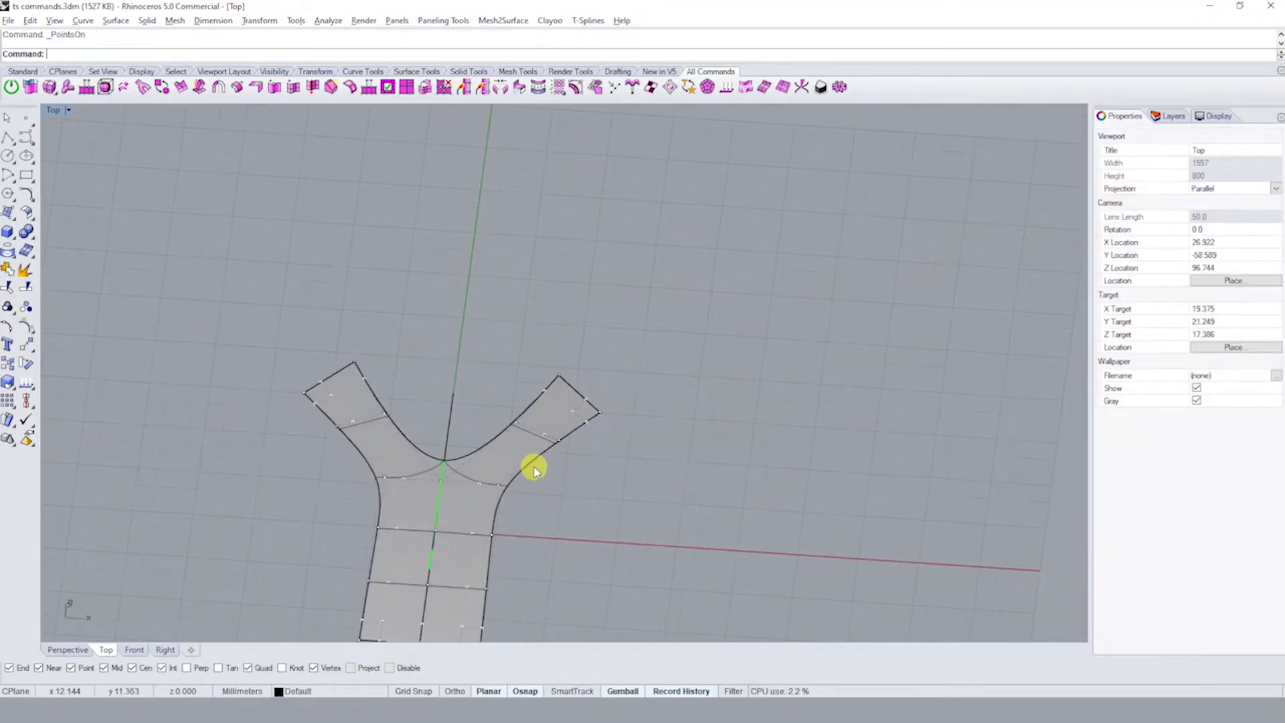
left_click_drag(575, 407, 625, 278)
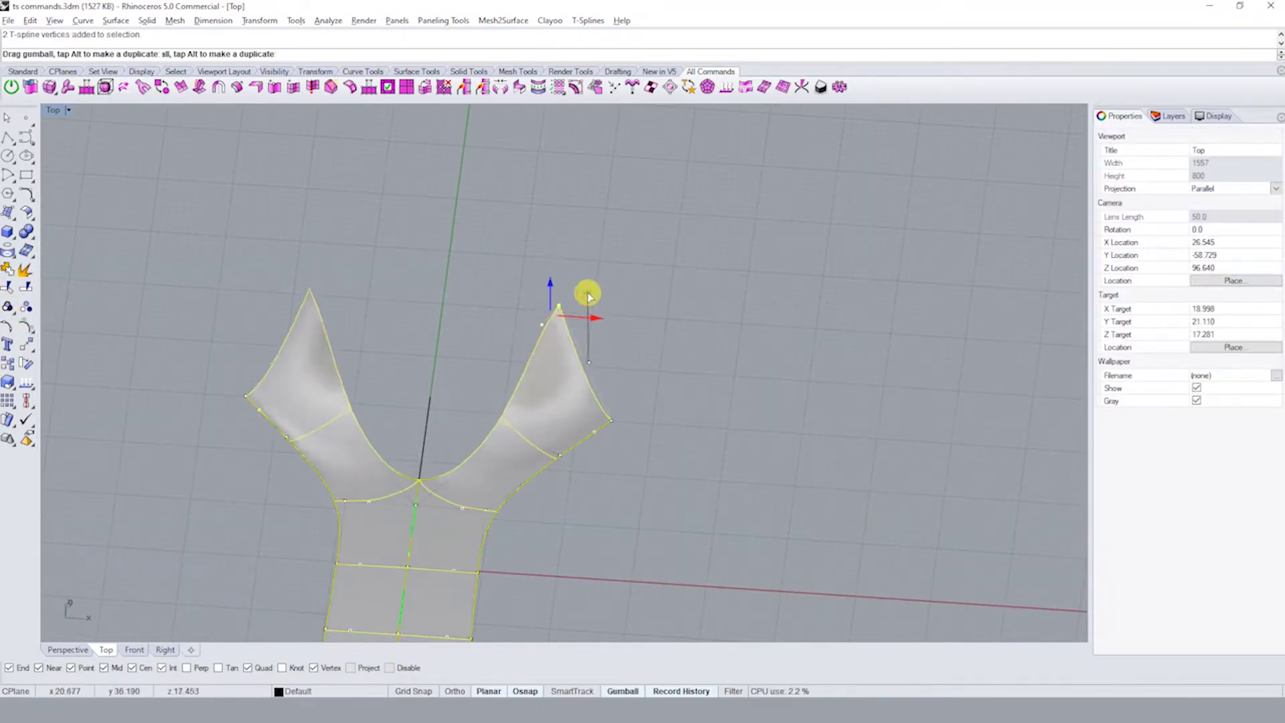
right_click_drag(642, 423, 474, 355, "ctrl+shift")
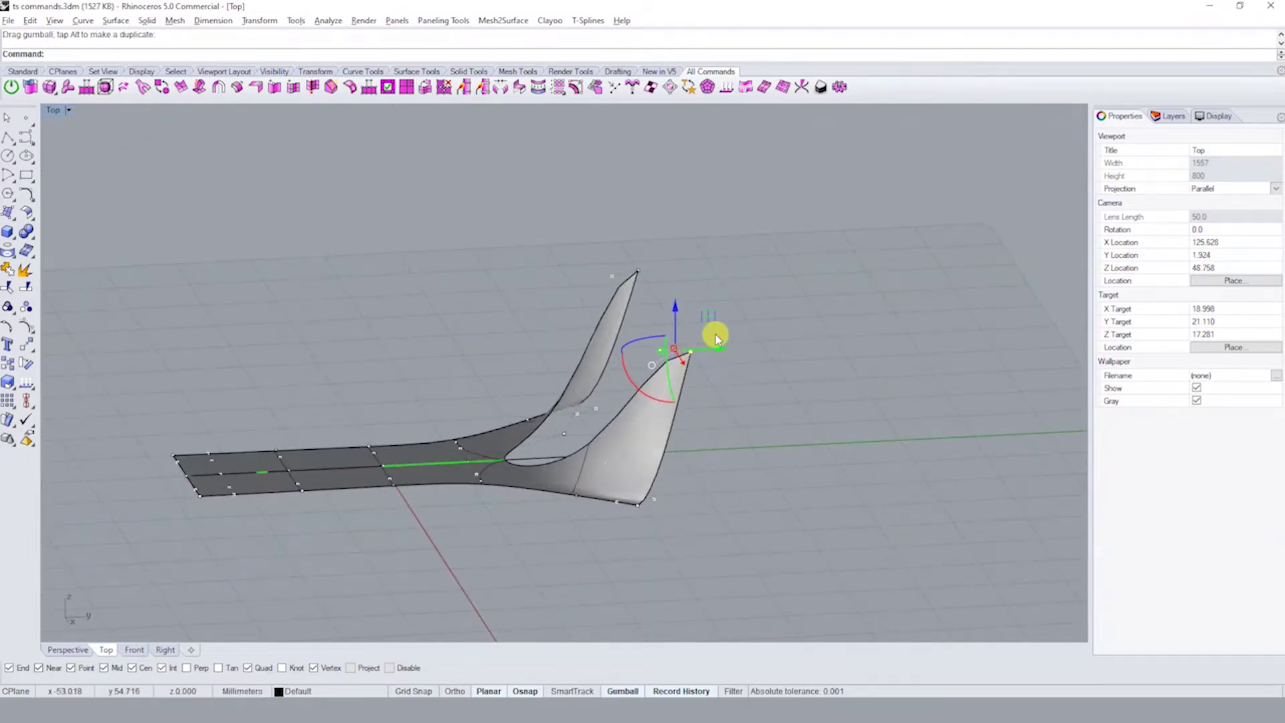
mouse_move(678, 309)
left_mouse_down()
mouse_move(775, 443)
mouse_move(754, 345)
left_mouse_up()
key("Escape")
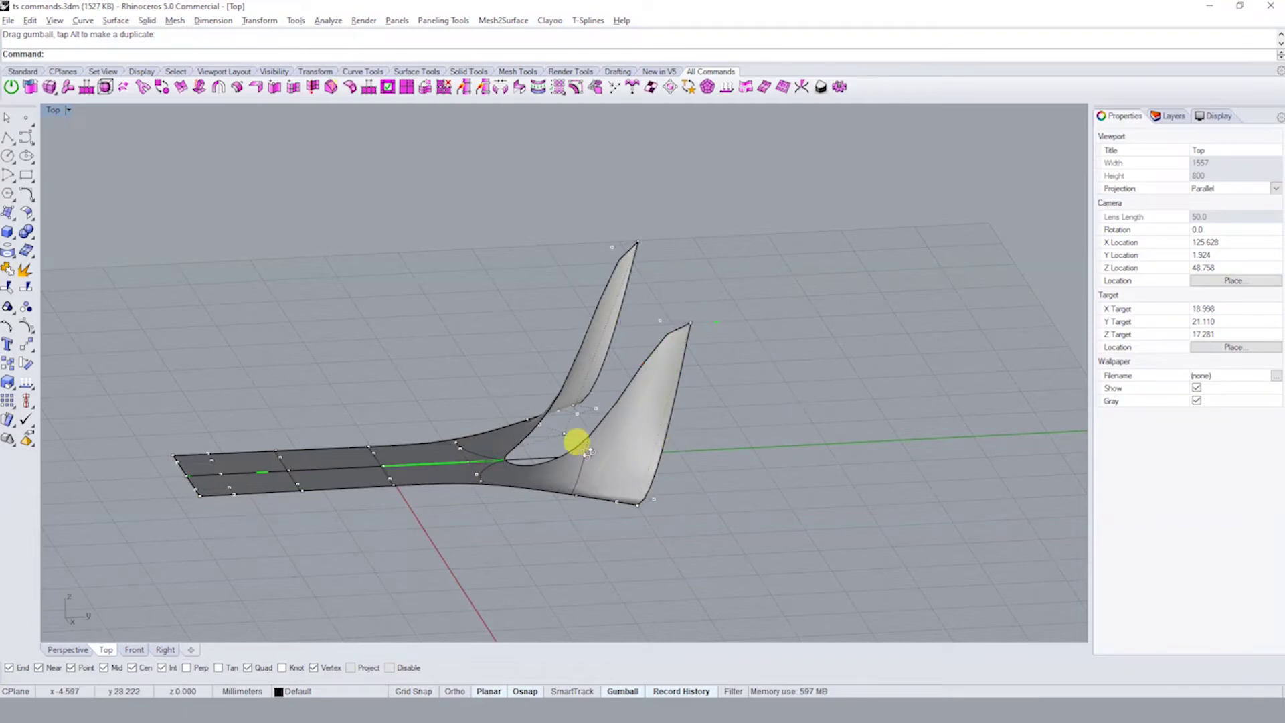
- Move two vertices on the arm's inner edge outward to the right
right_click_drag(576, 445, 431, 503, "ctrl+shift")
scroll(431, 503, "up", 3)
right_click_drag(506, 416, 562, 383, "ctrl+shift")
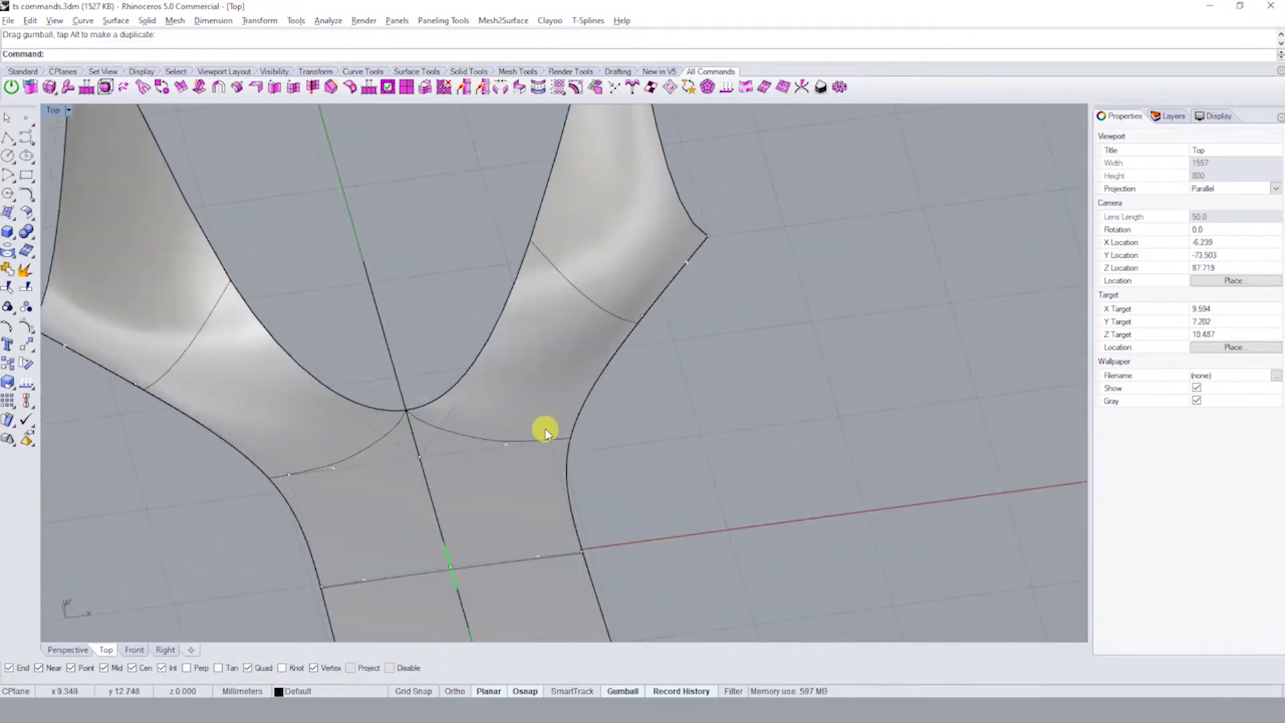
mouse_move(545, 432)
right_mouse_down("ctrl+shift")
mouse_move(516, 411)
mouse_move(574, 344)
right_mouse_up("ctrl+shift")
left_click(594, 424)
mouse_move(574, 345)
left_mouse_down()
mouse_move(746, 366)
mouse_move(743, 407)
left_mouse_up()
left_click(790, 315)
- Pull the vertex at the arm's lower corner to deform the arm
mouse_move(789, 315)
right_mouse_down("ctrl+shift")
mouse_move(583, 279)
mouse_move(683, 502)
right_mouse_up("ctrl+shift")
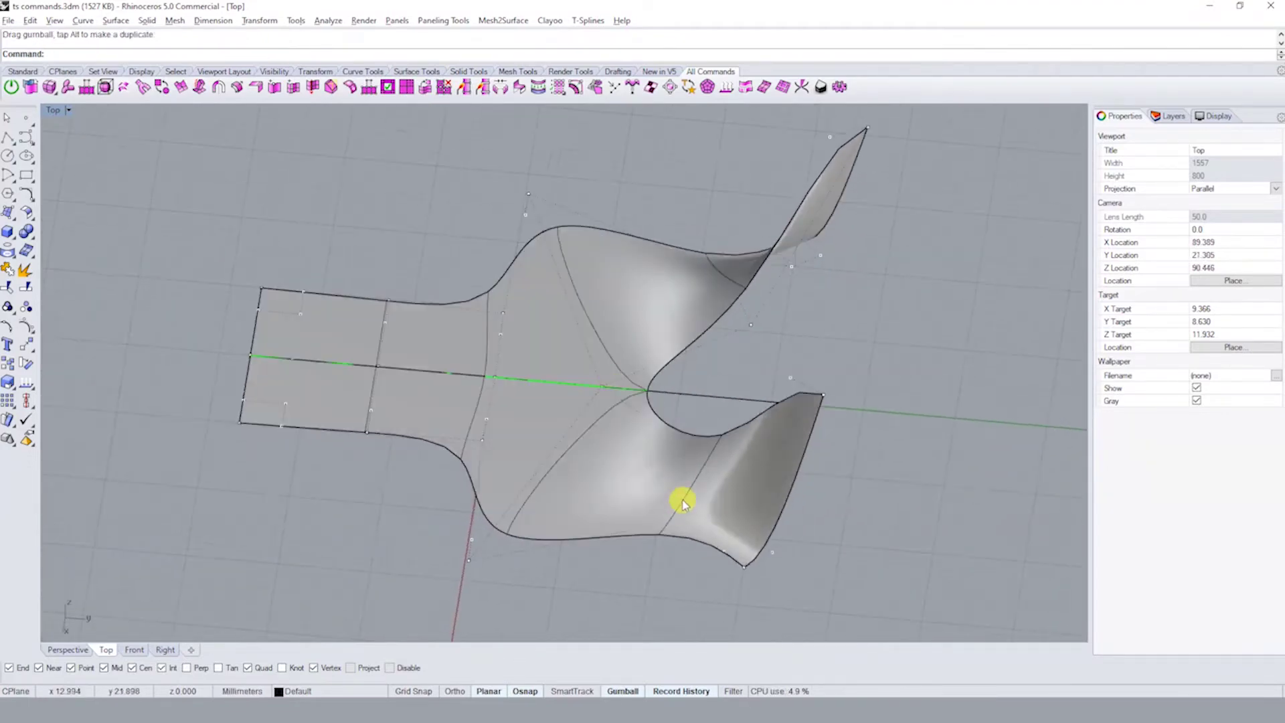
scroll(683, 502, "up", 3)
scroll(709, 382, "up", 2)
left_click_drag(696, 372, 846, 507)
scroll(830, 479, "down", 2)
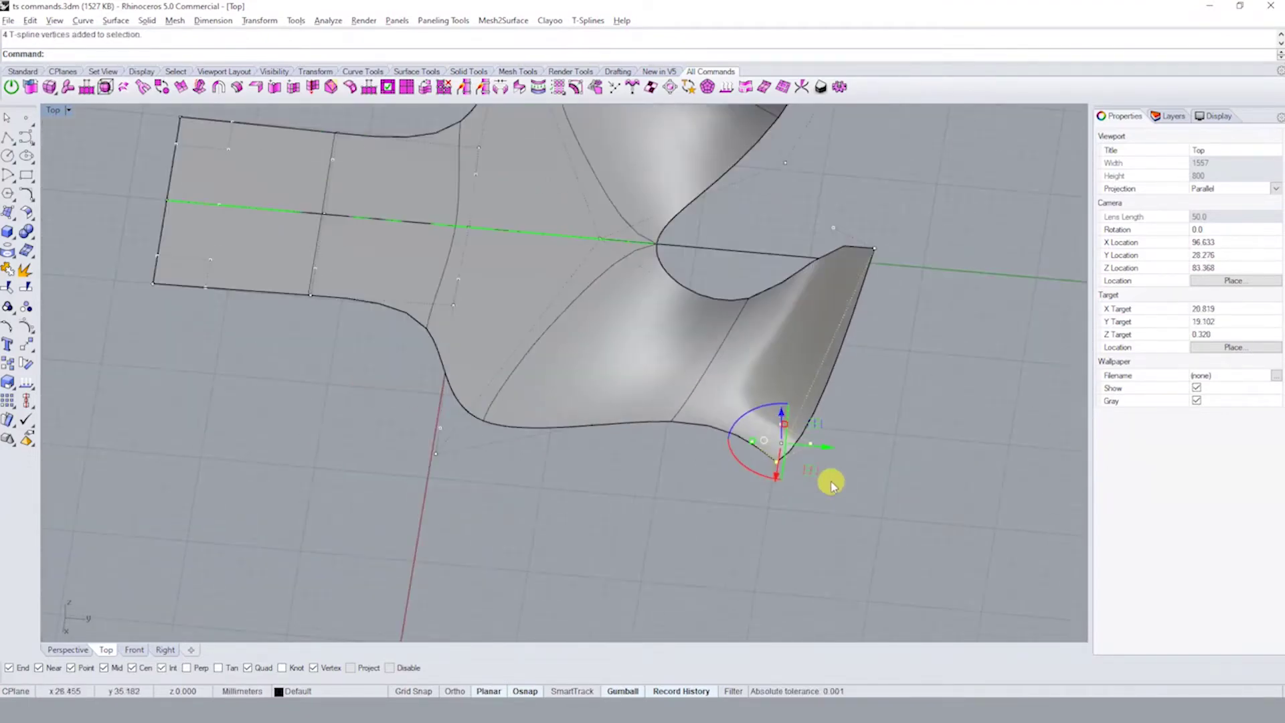
right_click_drag(830, 479, 802, 415, "ctrl+shift")
mouse_move(802, 415)
left_mouse_down()
mouse_move(797, 504)
mouse_move(789, 450)
left_mouse_up()
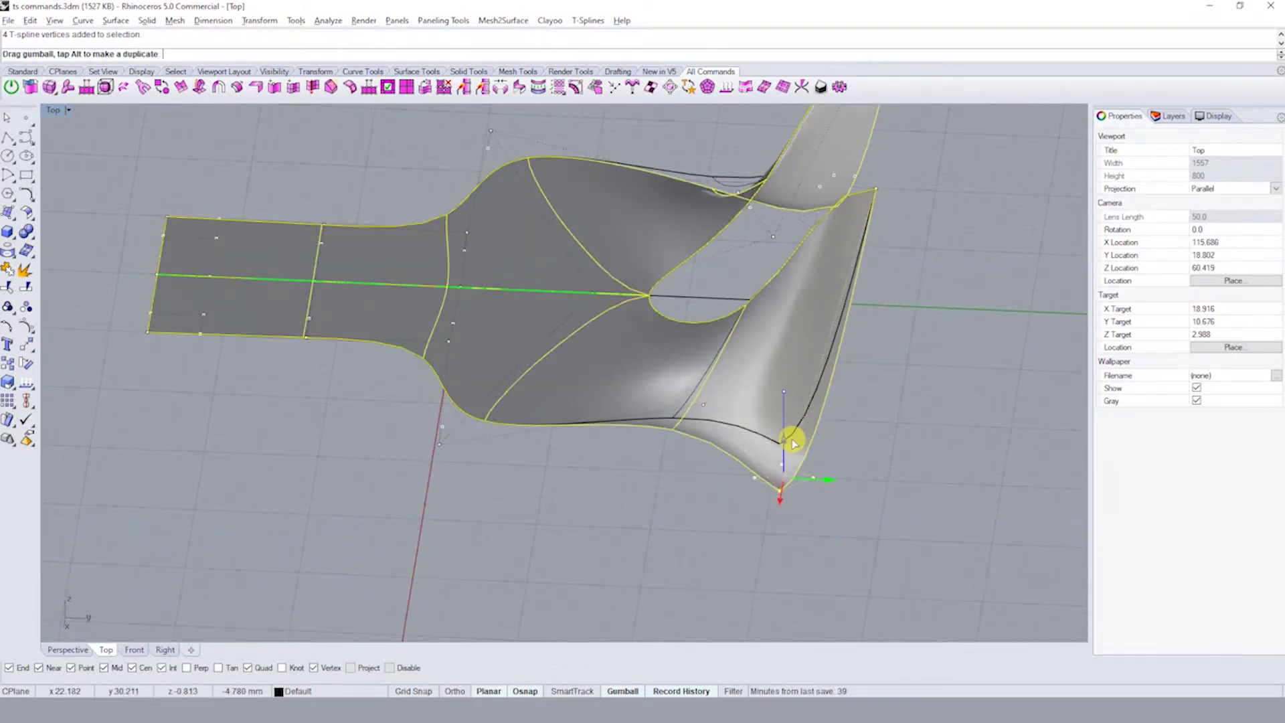
left_click(760, 460)
- Stretch the spike's side vertex outward, pull a vertex down, and raise the spike tip
mouse_move(760, 459)
right_mouse_down("ctrl+shift")
mouse_move(886, 428)
mouse_move(633, 395)
mouse_move(568, 322)
right_mouse_up("ctrl+shift")
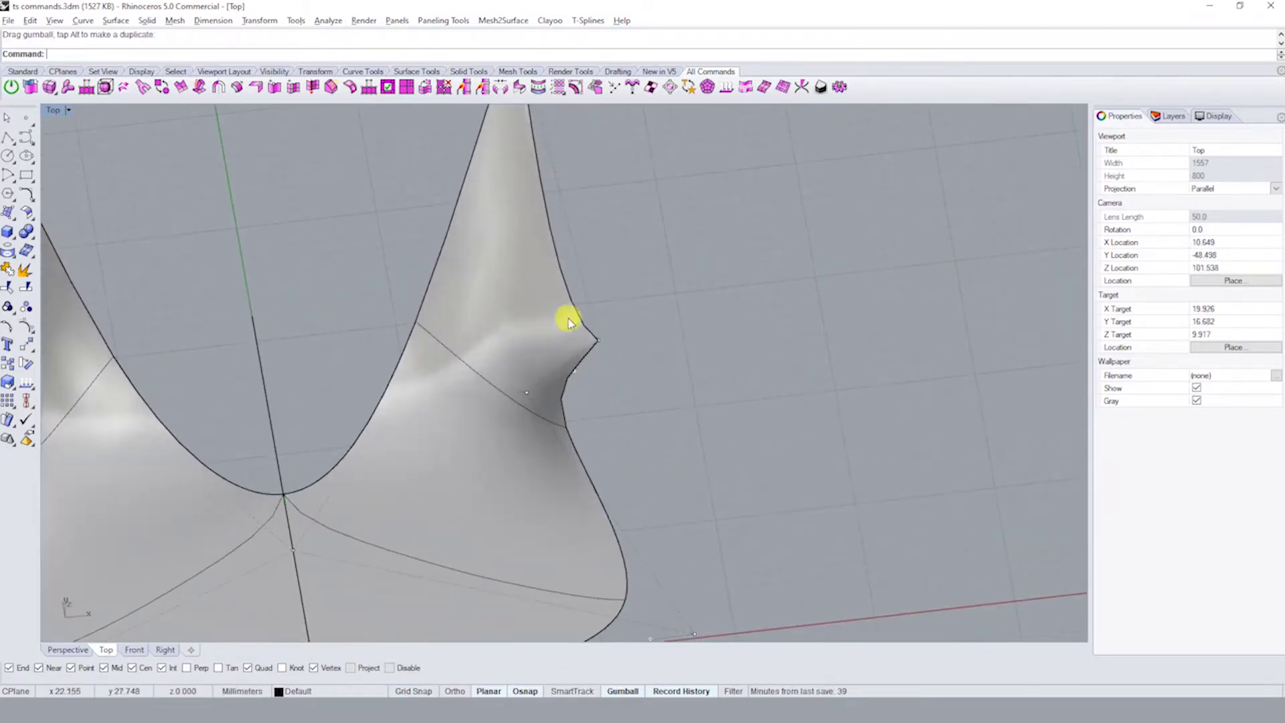
mouse_move(625, 383)
left_mouse_down()
mouse_move(630, 369)
mouse_move(737, 338)
left_mouse_up()
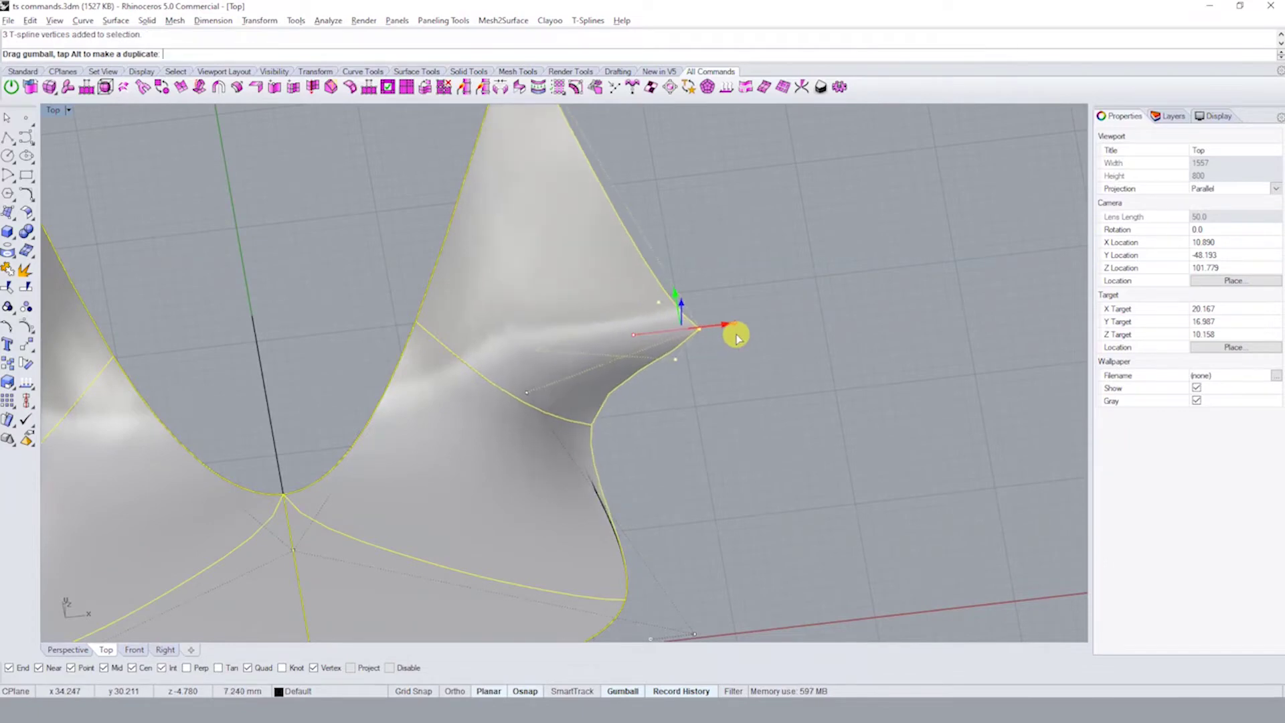
scroll(748, 409, "down", 2)
mouse_move(748, 409)
right_mouse_down("ctrl+shift")
mouse_move(549, 376)
mouse_move(669, 435)
right_mouse_up("ctrl+shift")
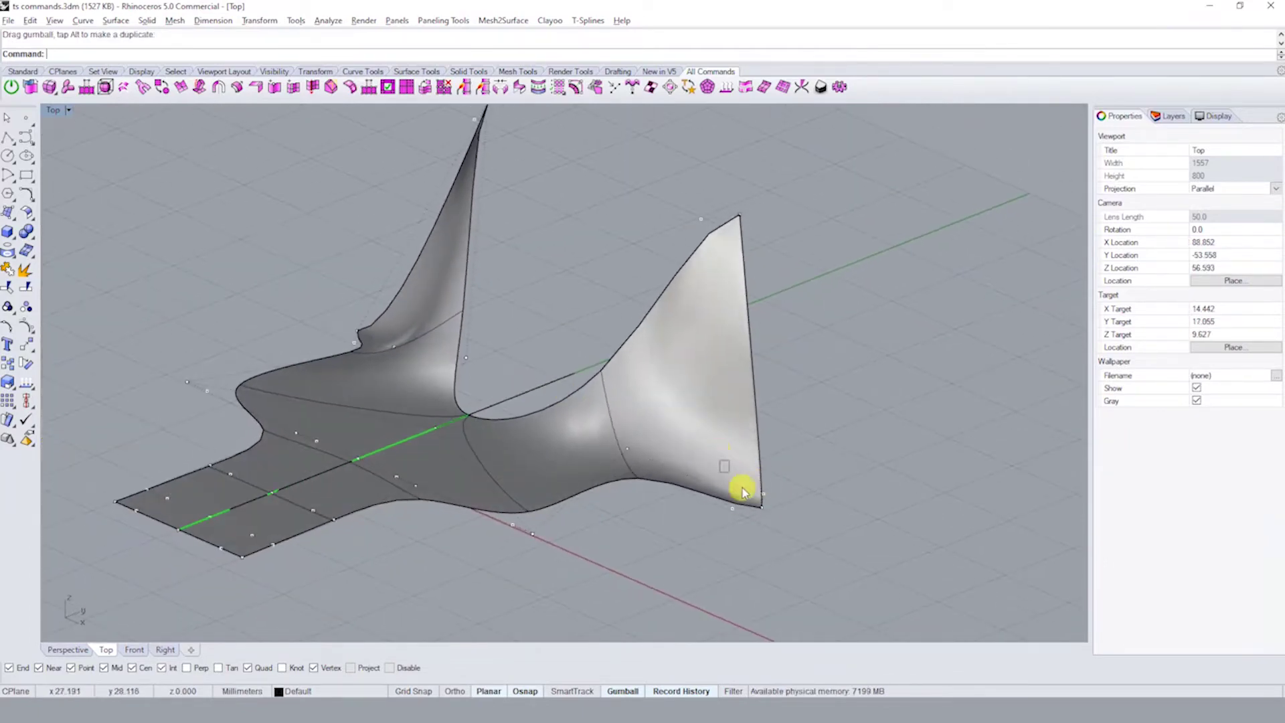
right_click_drag(790, 543, 754, 476, "ctrl+shift")
mouse_move(754, 477)
left_mouse_down()
mouse_move(769, 580)
mouse_move(761, 435)
left_mouse_up()
mouse_move(761, 436)
right_mouse_down("ctrl+shift")
mouse_move(623, 458)
mouse_move(649, 453)
mouse_move(654, 381)
mouse_move(597, 376)
mouse_move(666, 459)
mouse_move(540, 523)
mouse_move(582, 436)
mouse_move(641, 501)
mouse_move(392, 413)
right_mouse_up("ctrl+shift")
mouse_move(561, 450)
right_mouse_down("ctrl+shift")
mouse_move(533, 489)
mouse_move(624, 432)
mouse_move(619, 405)
right_mouse_up("ctrl+shift")
- Select the Y surface, run tsSymmetryOff, and cancel the save-changes prompt
left_click(621, 372)
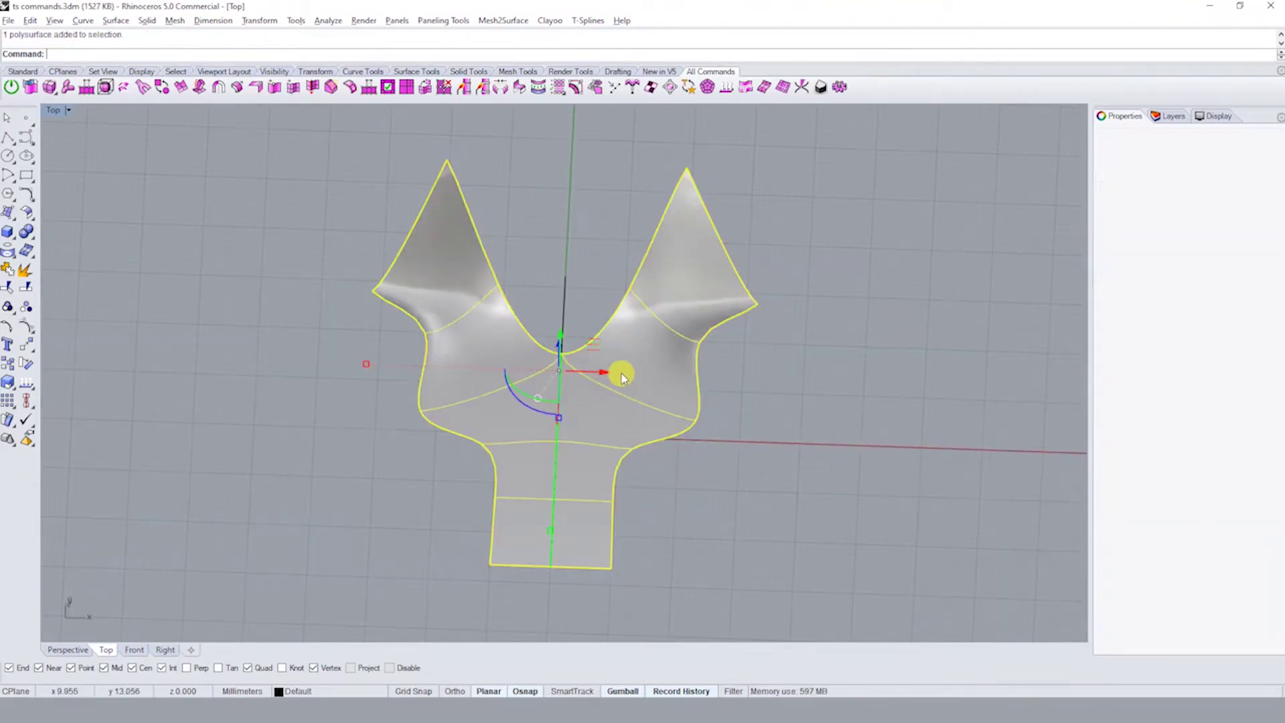
mouse_move(717, 279)
right_mouse_down("ctrl+shift")
mouse_move(596, 315)
mouse_move(605, 332)
right_mouse_up("ctrl+shift")
right_click_drag(670, 355, 706, 382, "ctrl+shift")
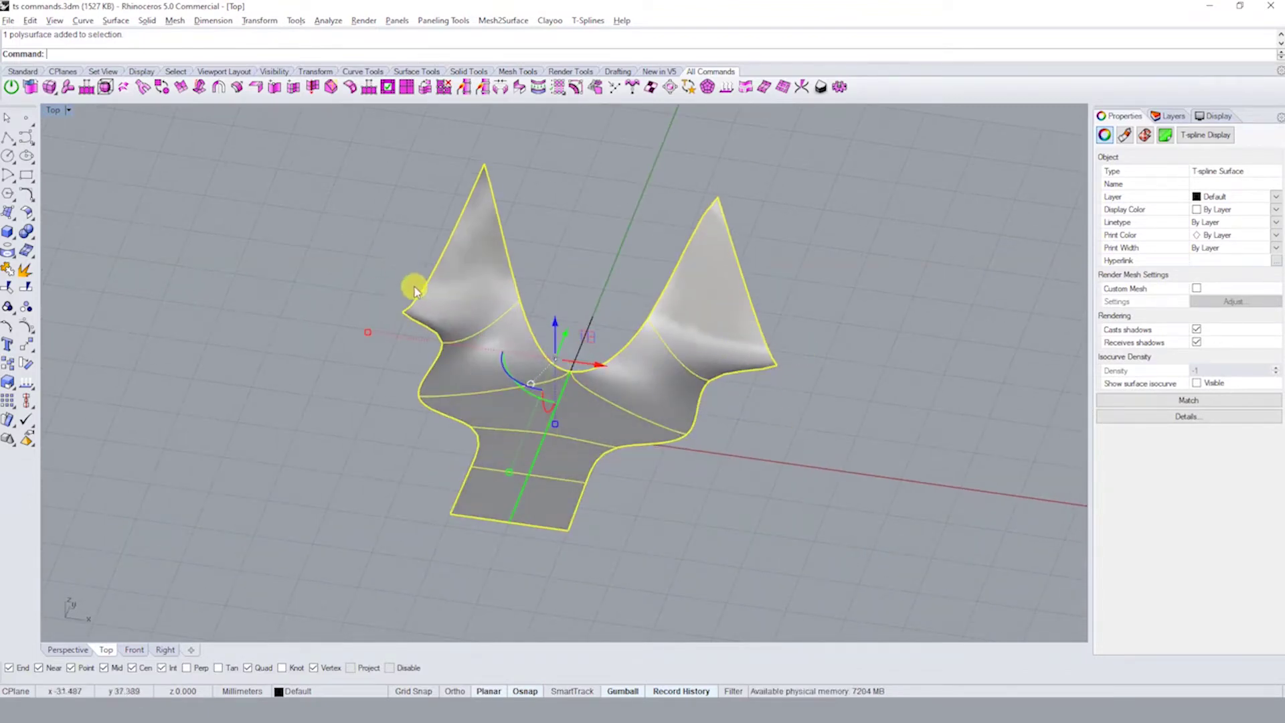
scroll(415, 291, "up", 3)
scroll(492, 374, "down", 1)
scroll(722, 429, "down", 3)
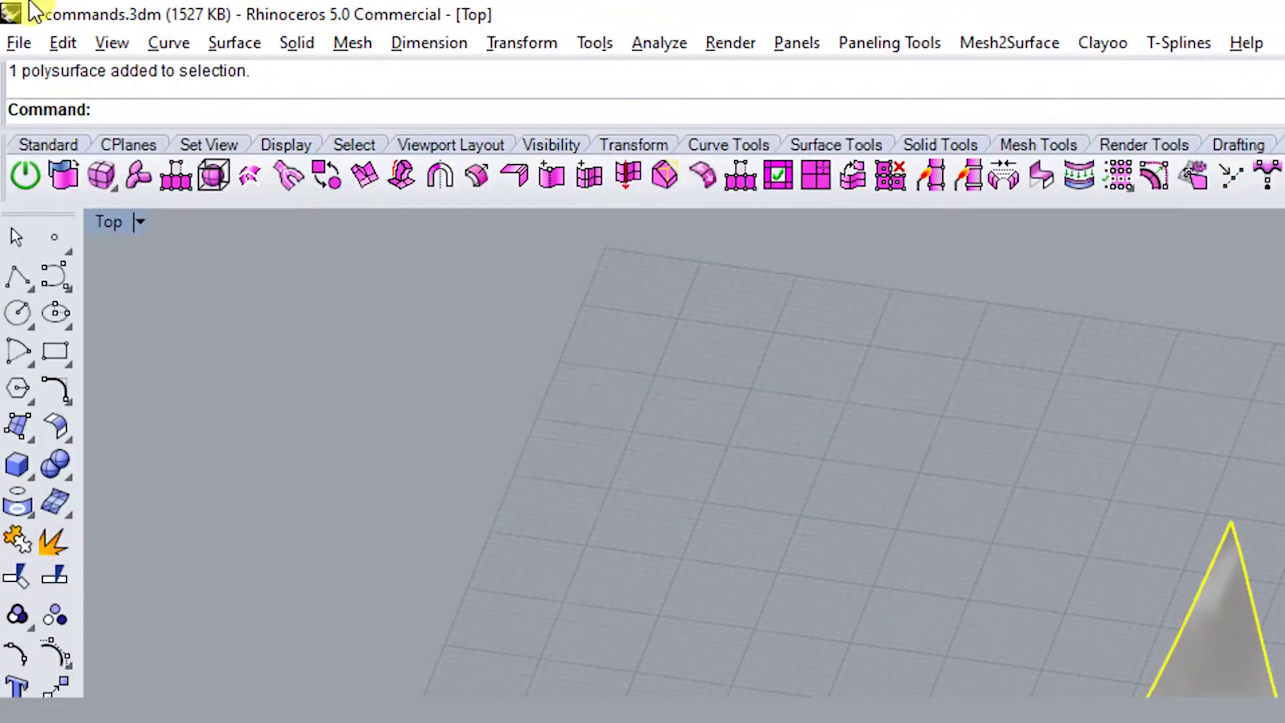
type("tsSymmetry")
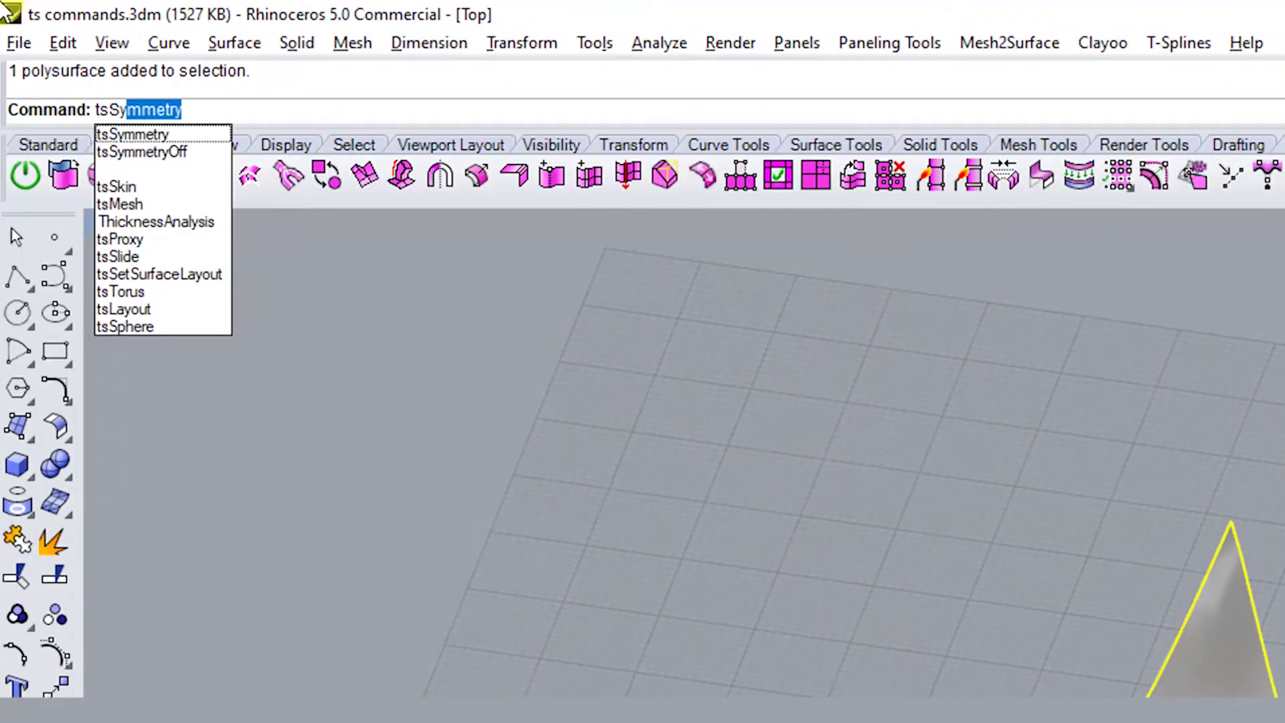
left_click(164, 159)
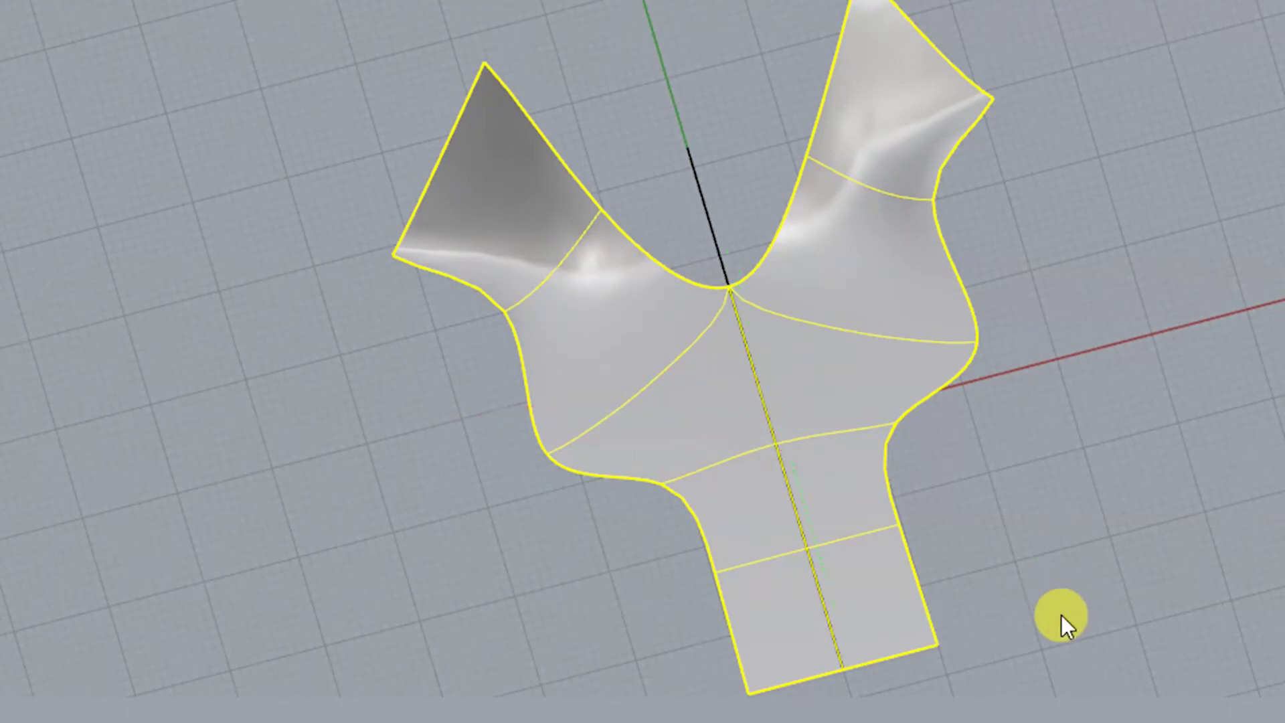
key("alt+F4")
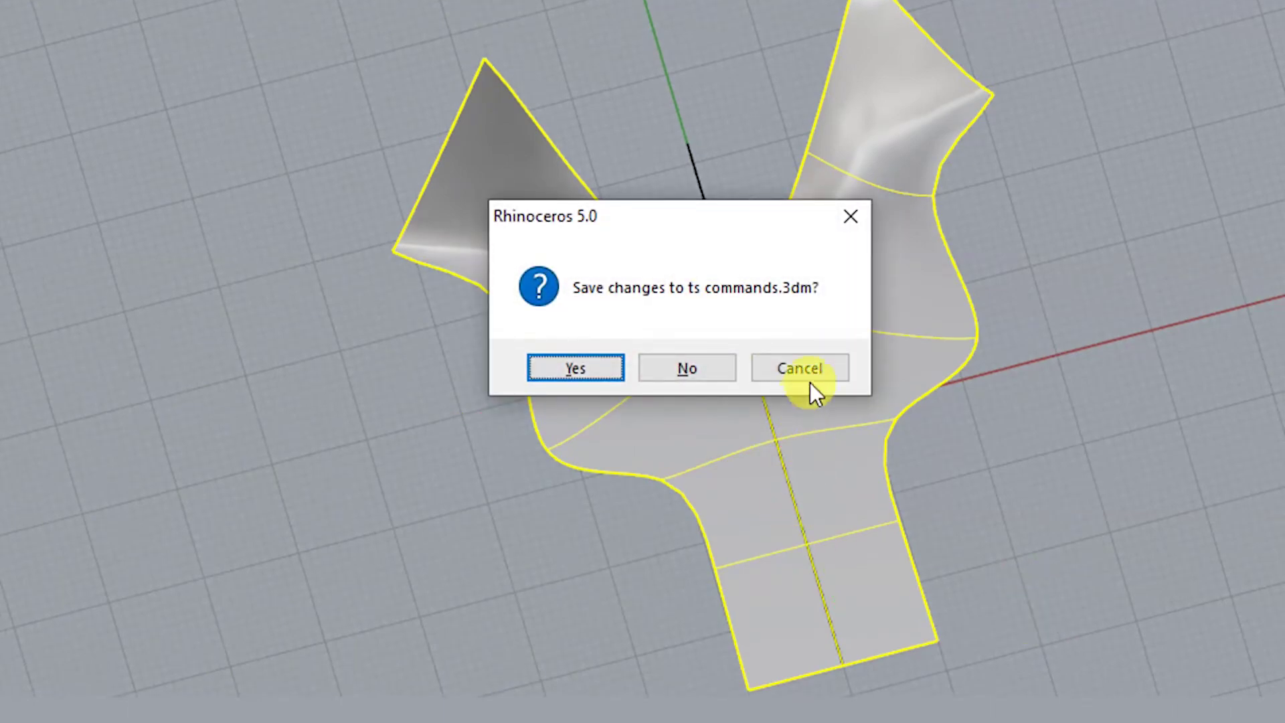
left_click(810, 377)
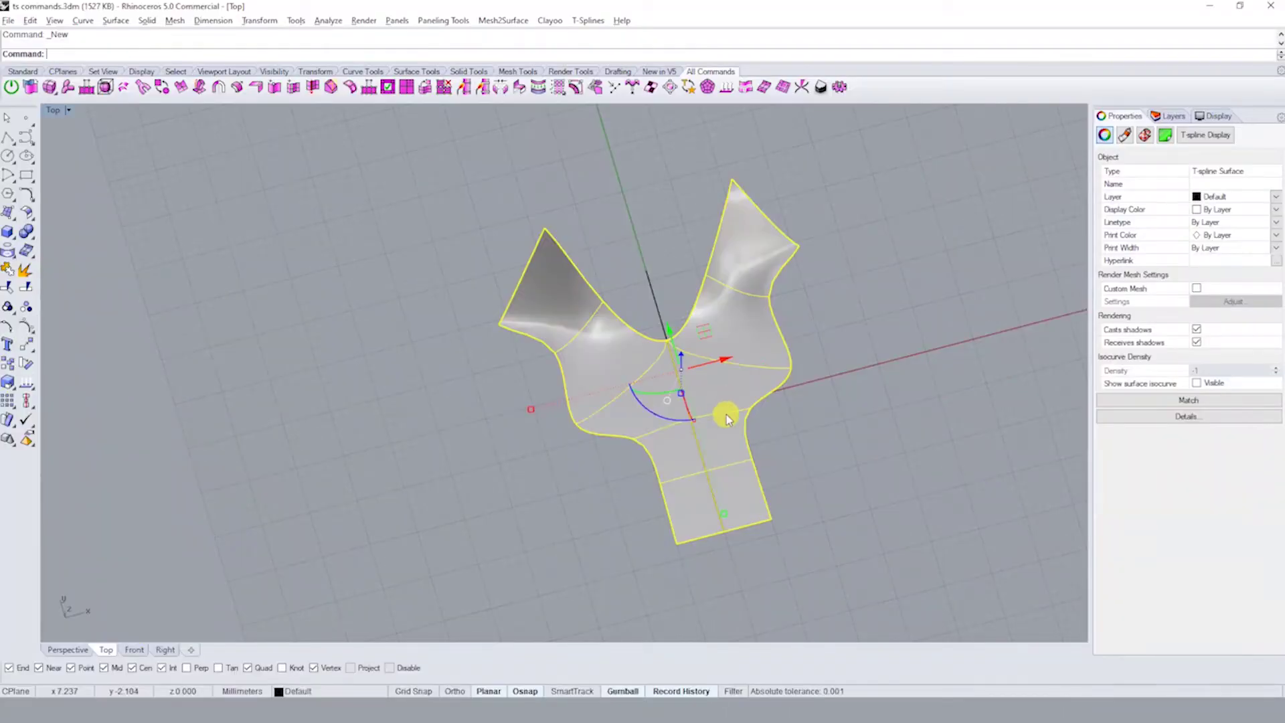
- Pull the three right-peak vertices up and outward, then drag the blade tip downward
right_click_drag(725, 415, 742, 431)
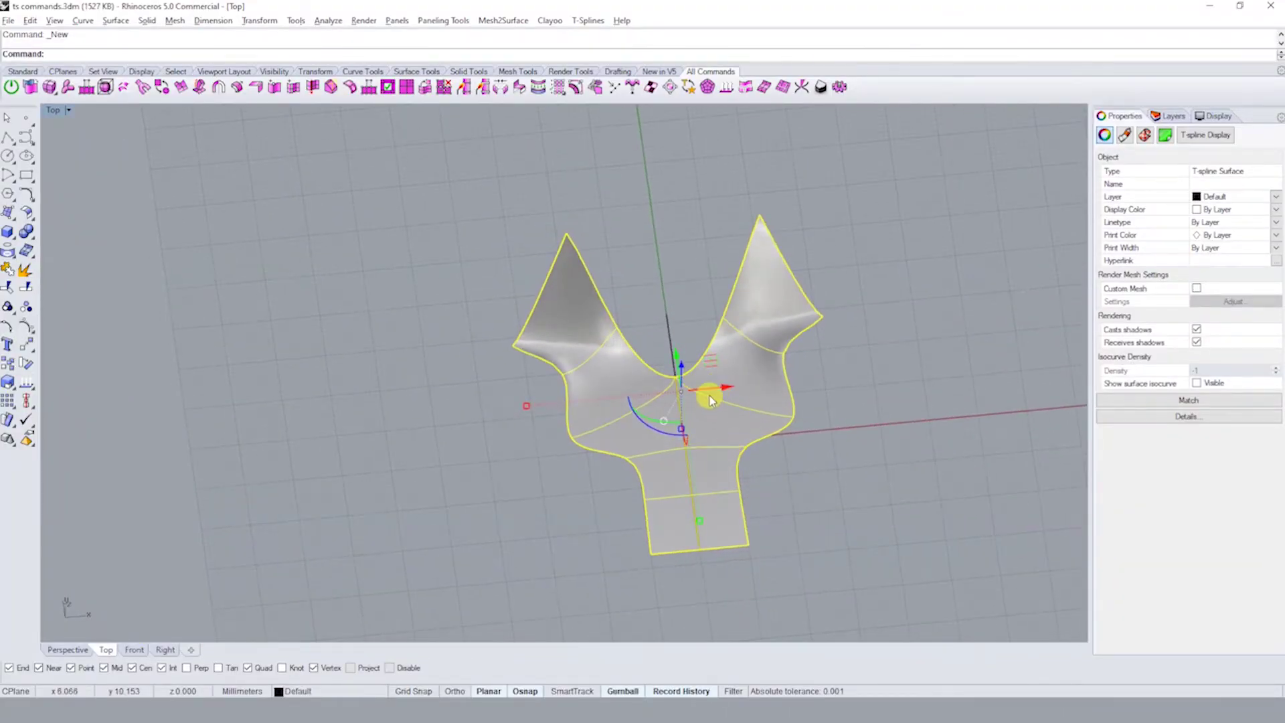
scroll(720, 428, "up", 3)
left_click(787, 324)
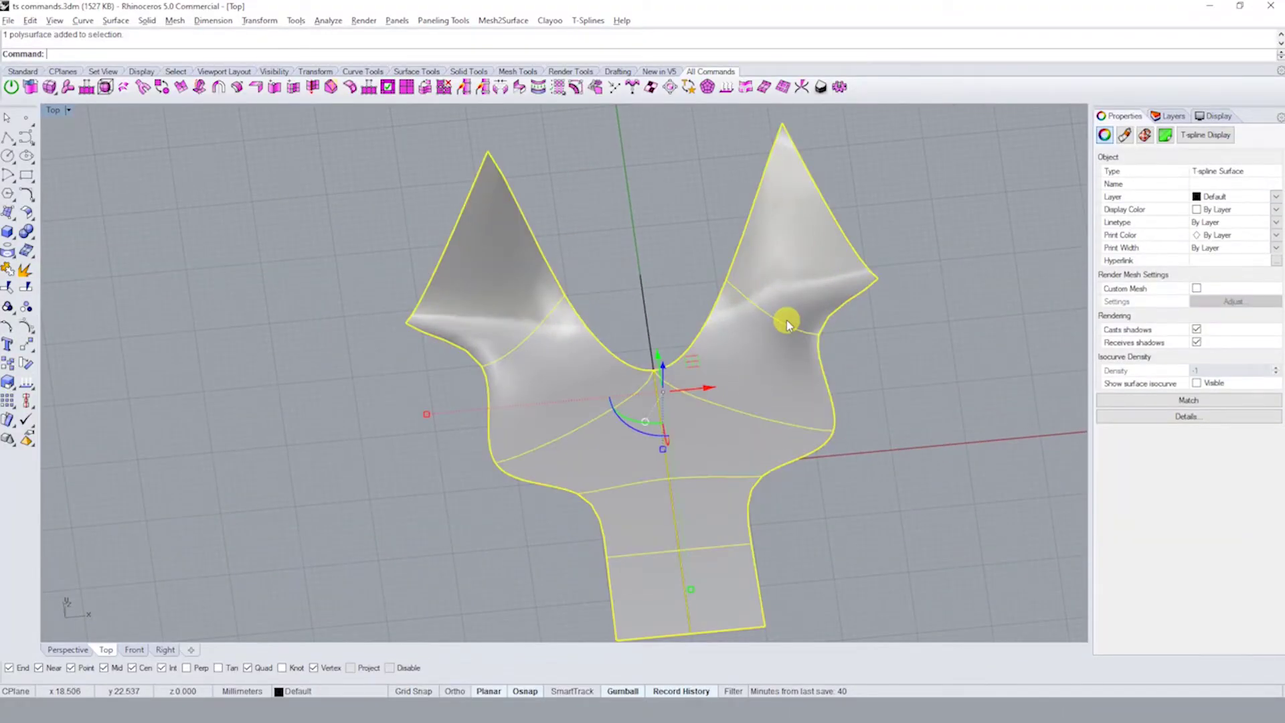
scroll(906, 322, "down", 3)
scroll(817, 224, "up", 3)
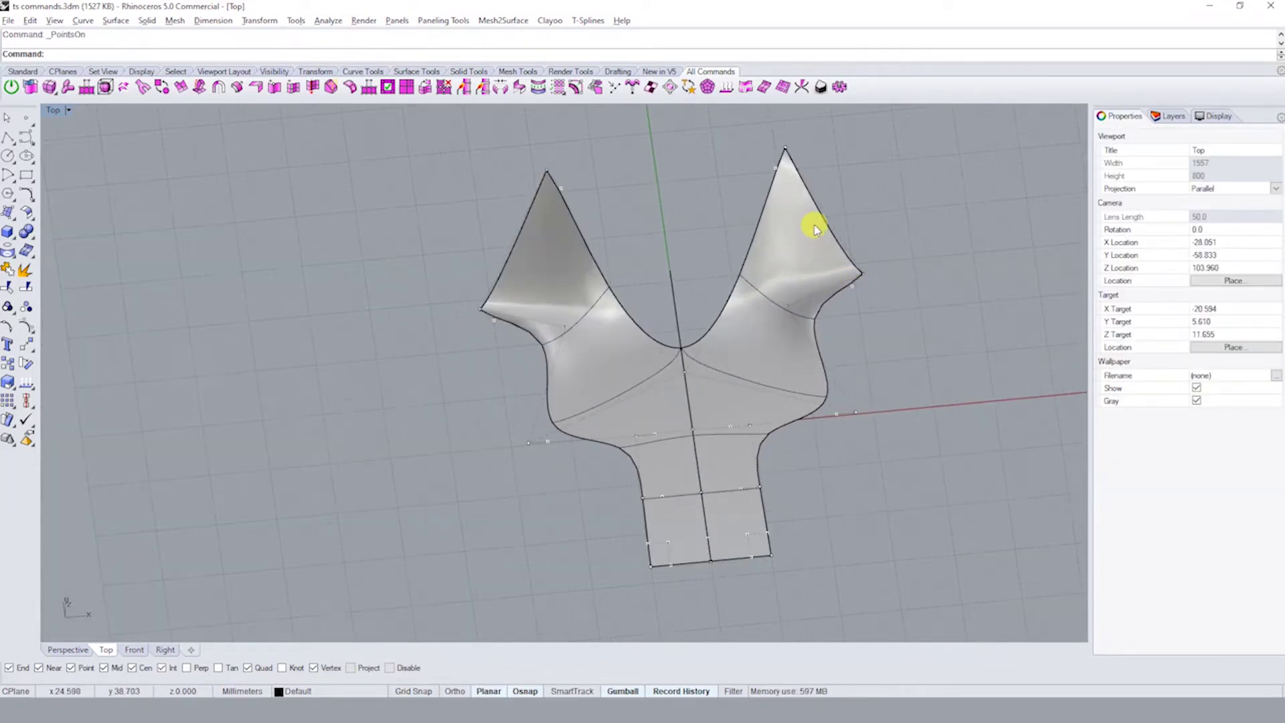
left_click_drag(817, 224, 897, 344)
left_click_drag(893, 254, 946, 186)
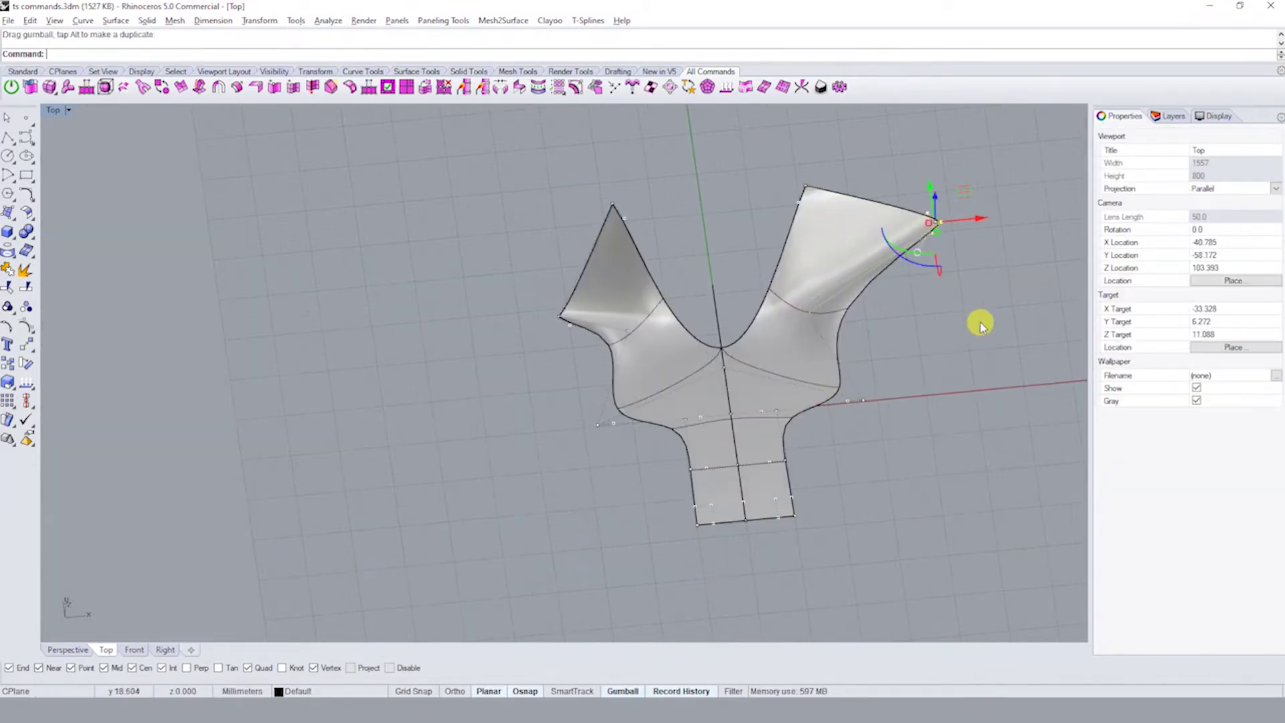
right_click_drag(982, 321, 732, 381, "ctrl+shift")
right_click_drag(796, 466, 768, 502, "ctrl+shift")
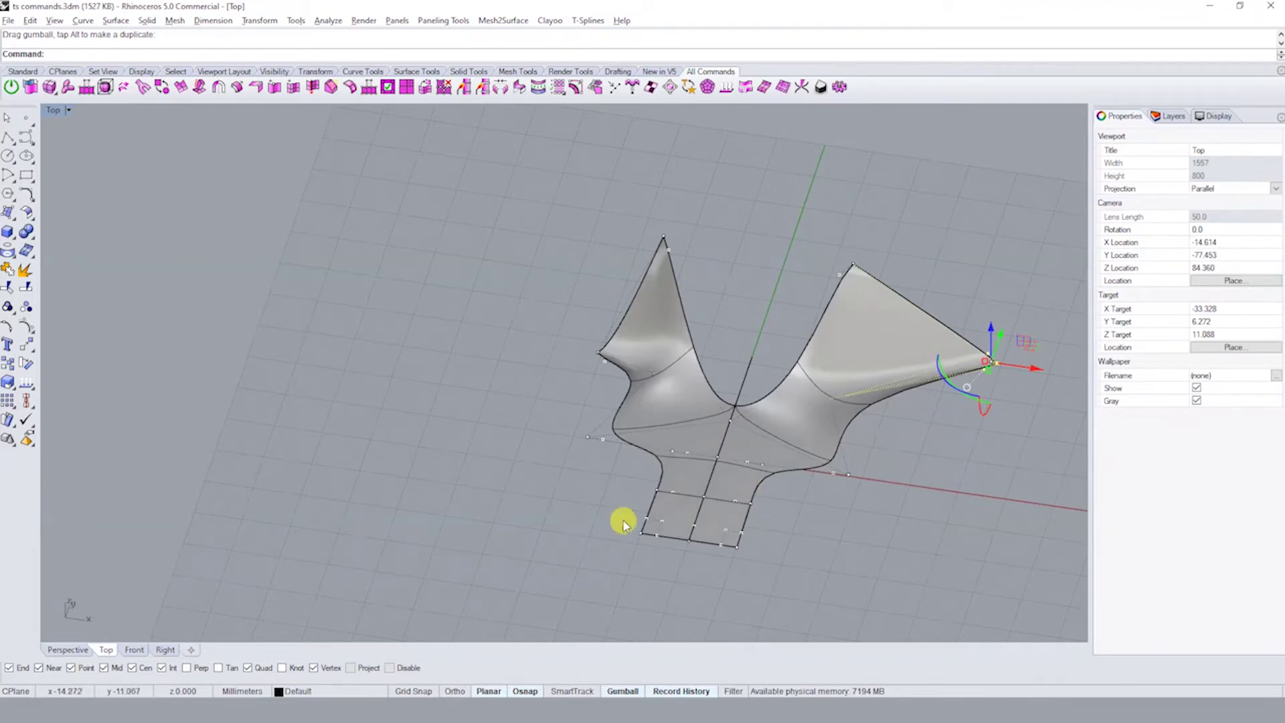
mouse_move(624, 524)
right_mouse_down("ctrl+shift")
mouse_move(668, 502)
mouse_move(683, 468)
right_mouse_up("ctrl+shift")
mouse_move(548, 499)
right_mouse_down("ctrl+shift")
mouse_move(932, 308)
mouse_move(890, 282)
mouse_move(882, 257)
right_mouse_up("ctrl+shift")
mouse_move(915, 373)
left_mouse_down()
mouse_move(893, 252)
mouse_move(881, 288)
mouse_move(912, 522)
left_mouse_up()
key("Home")
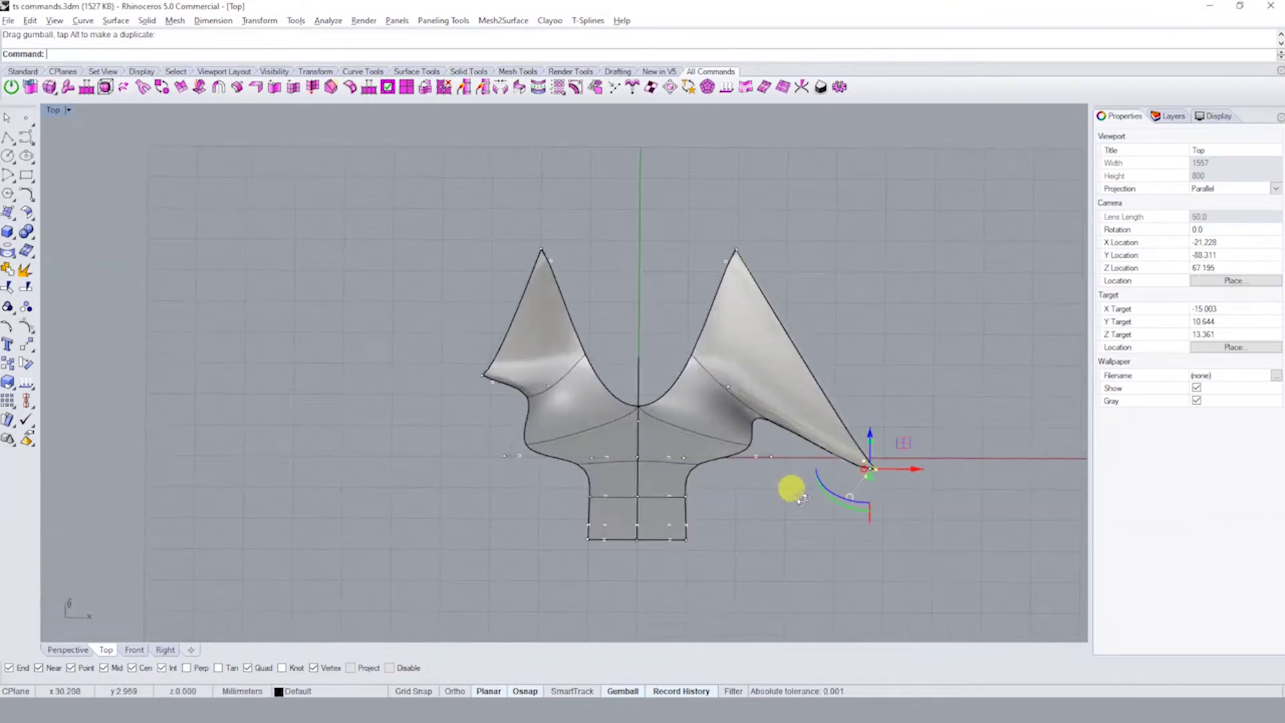
- Move three, then two, right-blade vertices to reshape the blade
left_click(769, 377)
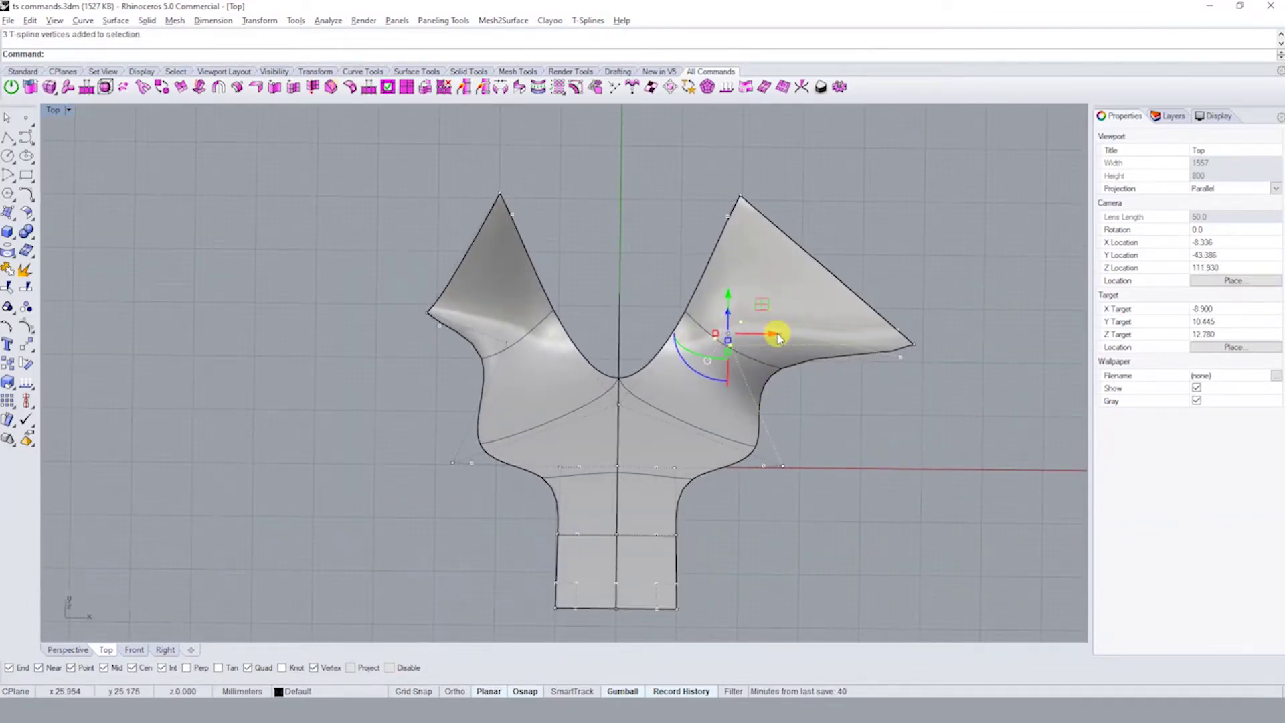
mouse_move(777, 336)
left_mouse_down()
mouse_move(890, 359)
mouse_move(789, 356)
mouse_move(852, 335)
mouse_move(826, 189)
left_mouse_up()
left_click(927, 376)
mouse_move(927, 375)
right_mouse_down("ctrl+shift")
mouse_move(703, 336)
mouse_move(770, 480)
mouse_move(770, 400)
mouse_move(781, 436)
mouse_move(840, 488)
right_mouse_up("ctrl+shift")
left_click(814, 495)
mouse_move(841, 488)
left_mouse_down()
mouse_move(761, 503)
mouse_move(776, 504)
left_mouse_up()
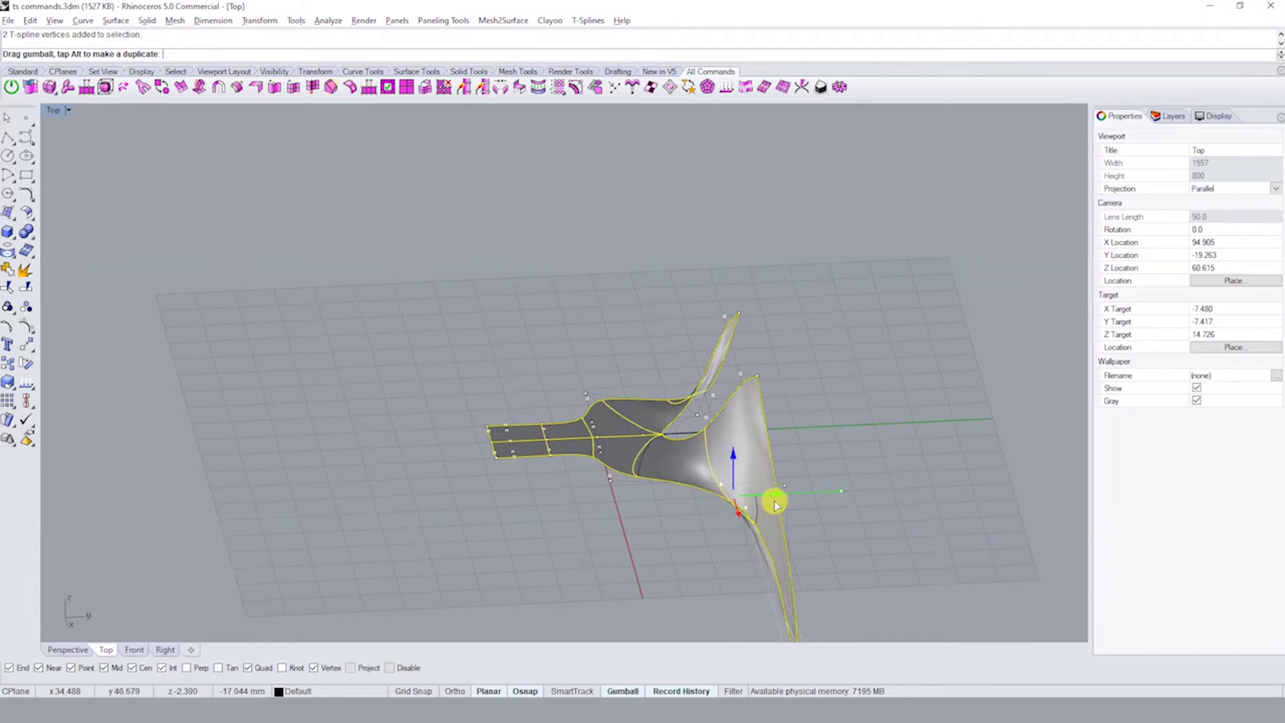
- Shift a right-blade vertex left and recall a command at the command line
mouse_move(925, 499)
right_mouse_down("ctrl+shift")
mouse_move(855, 405)
mouse_move(940, 520)
mouse_move(812, 468)
right_mouse_up("ctrl+shift")
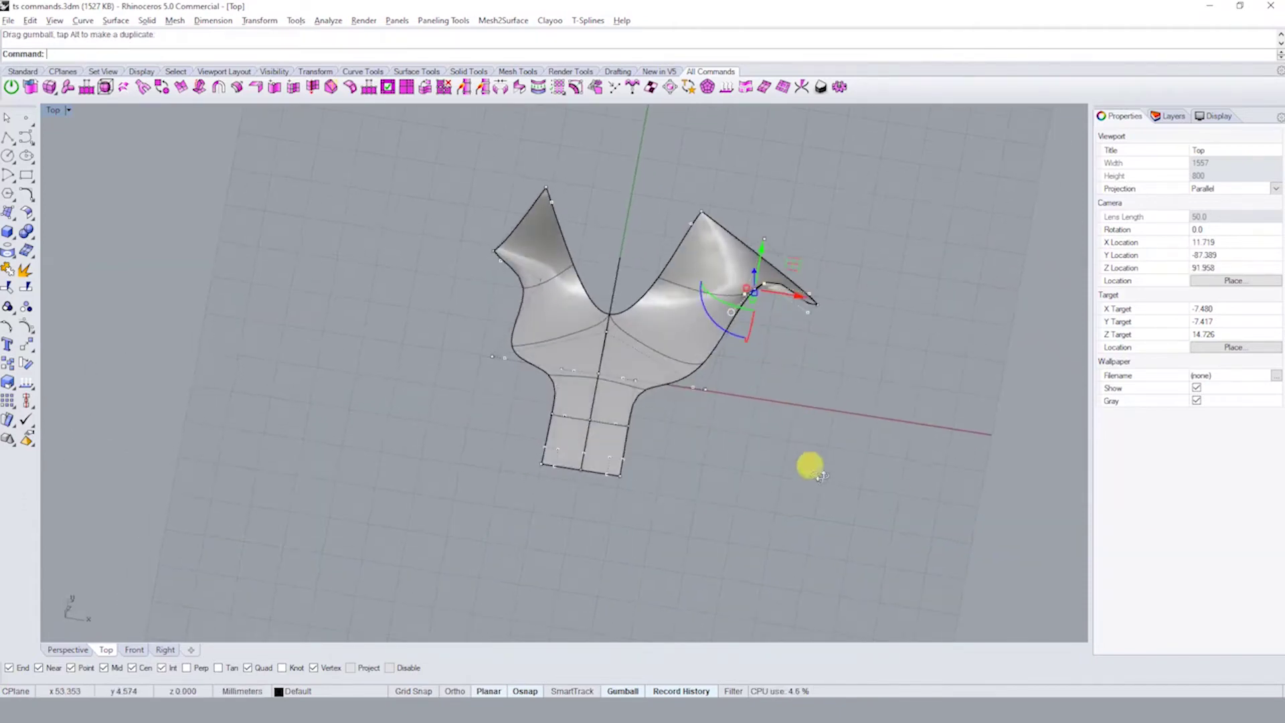
left_click_drag(793, 269, 731, 275)
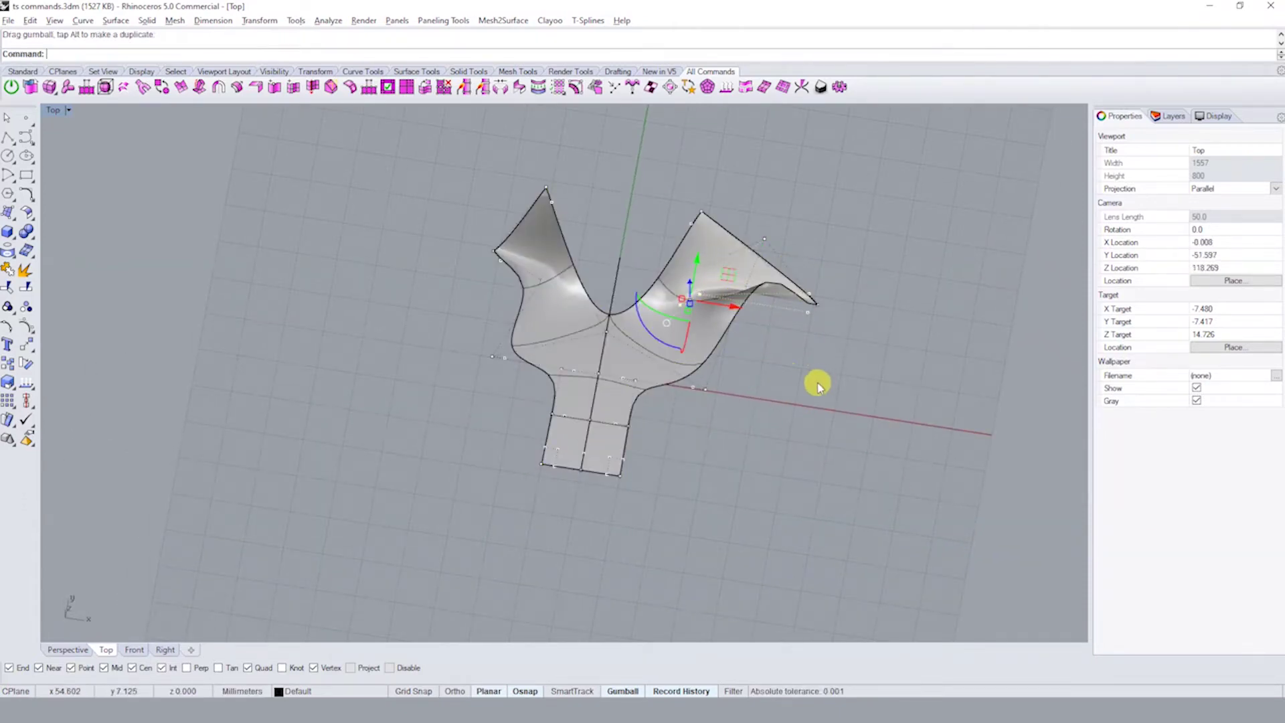
mouse_move(819, 387)
right_mouse_down("ctrl+shift")
mouse_move(634, 330)
mouse_move(554, 238)
mouse_move(810, 400)
right_mouse_up("ctrl+shift")
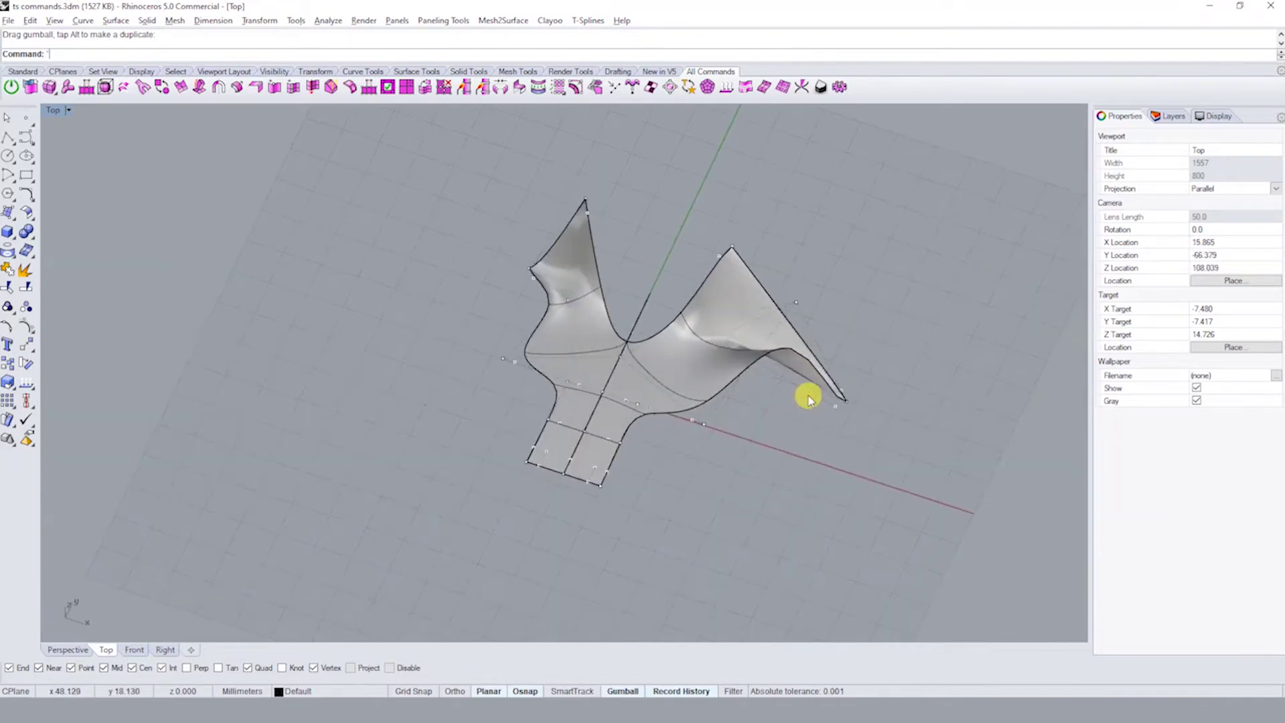
key("Up")
mouse_move(730, 372)
right_mouse_down("ctrl+shift")
mouse_move(732, 394)
mouse_move(626, 356)
mouse_move(620, 322)
right_mouse_up("ctrl+shift")
scroll(620, 320, "up", 2)
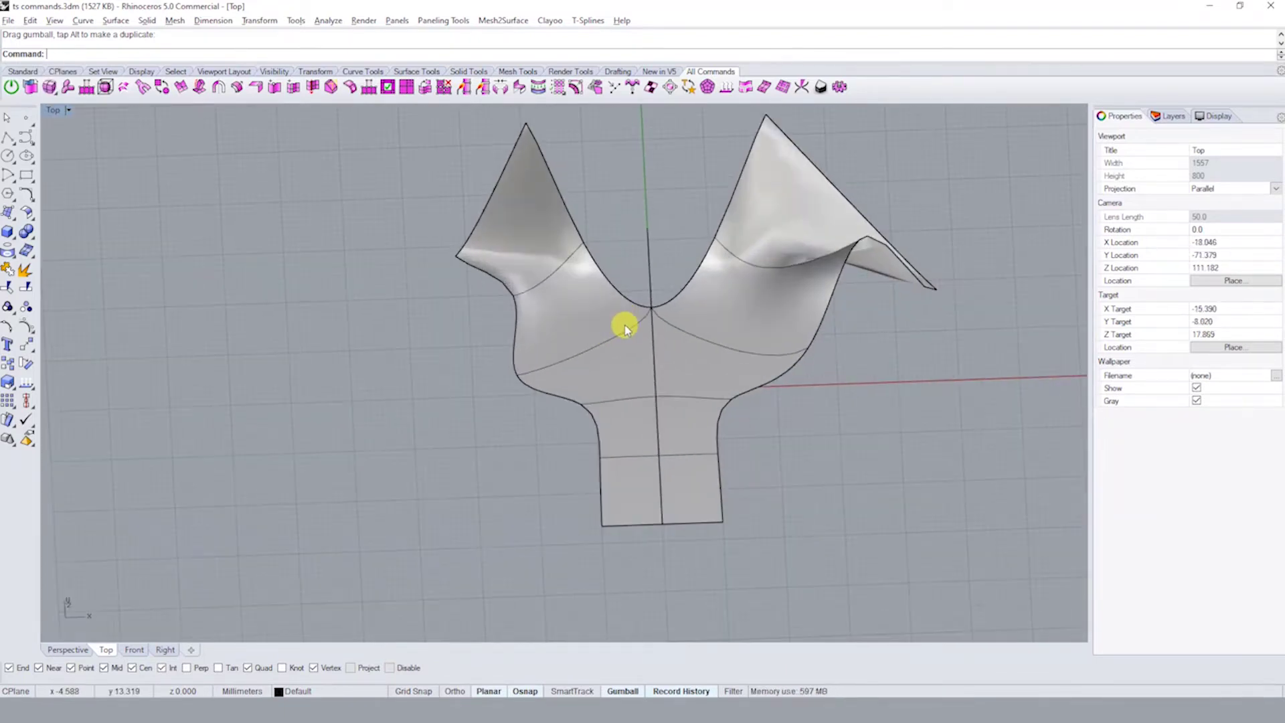
type("tsEx")
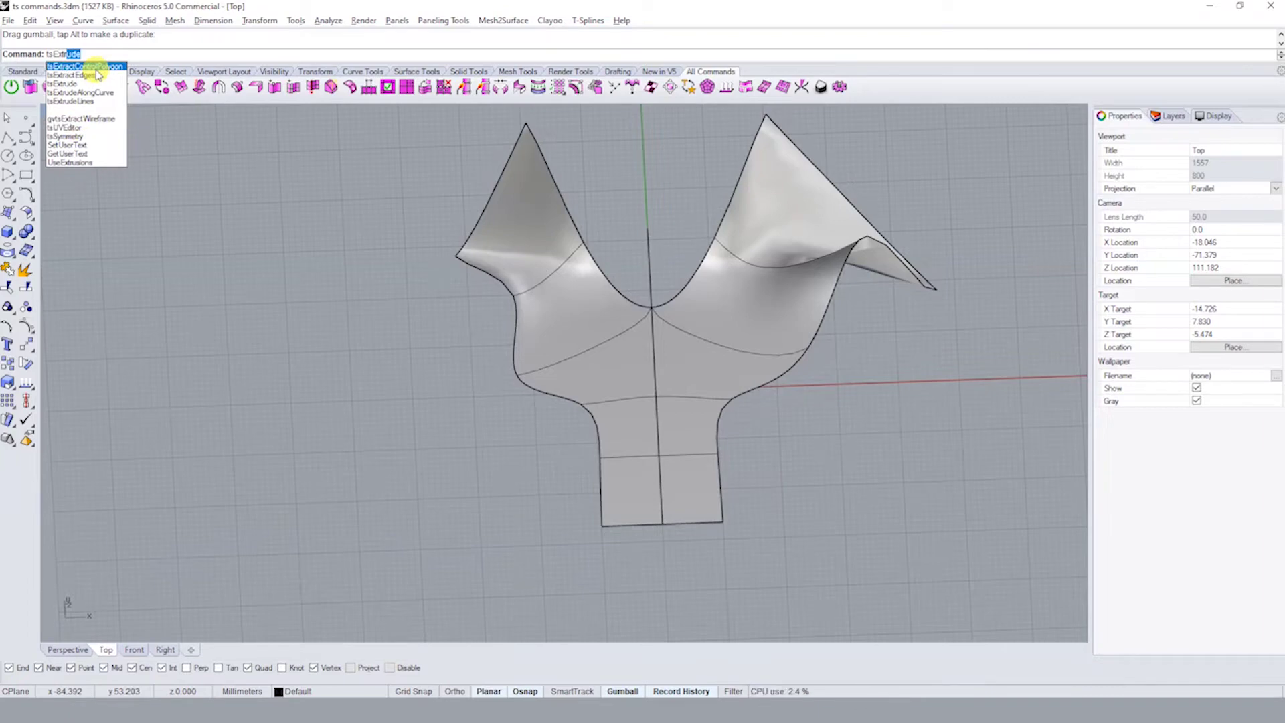
- Cancel the half-typed command and toggle T-spline edit mode with tsEditMode
key("Escape")
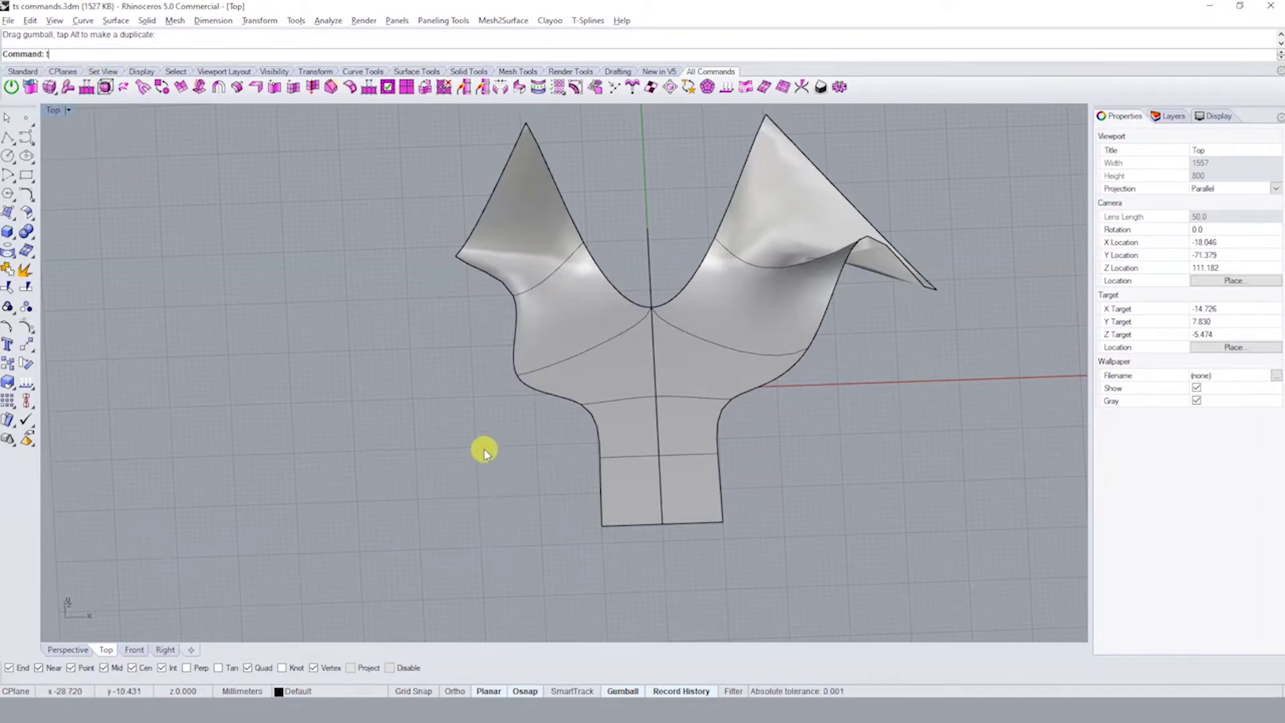
type("sEditMode")
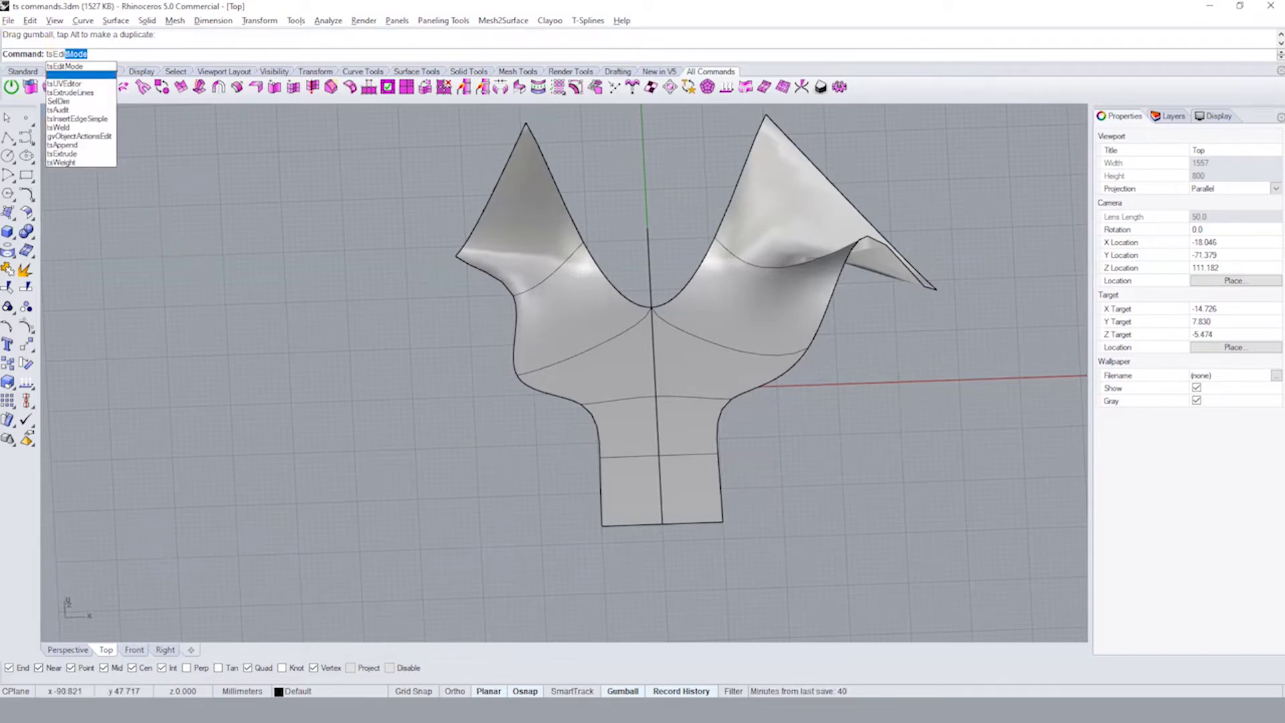
key("Return")
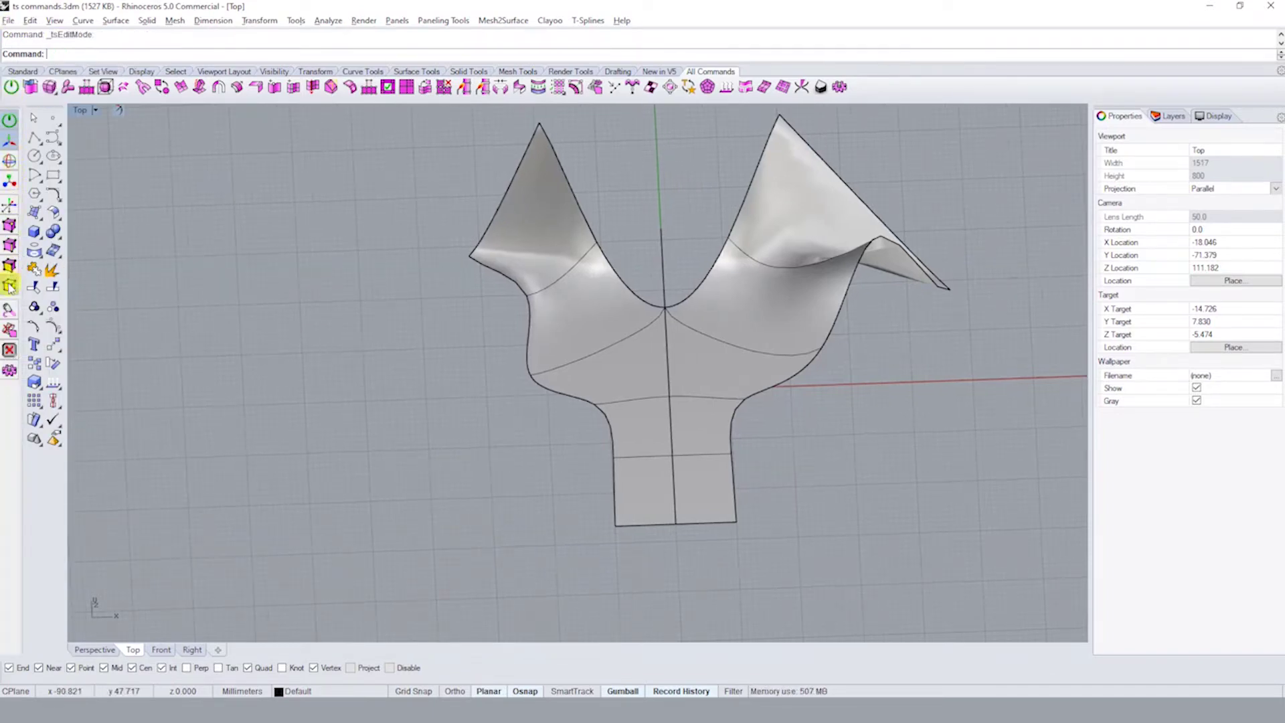
- Select the five left-side faces from blade top to neck, delete them, and exit edit mode
left_click(555, 268)
left_click(589, 292, "shift")
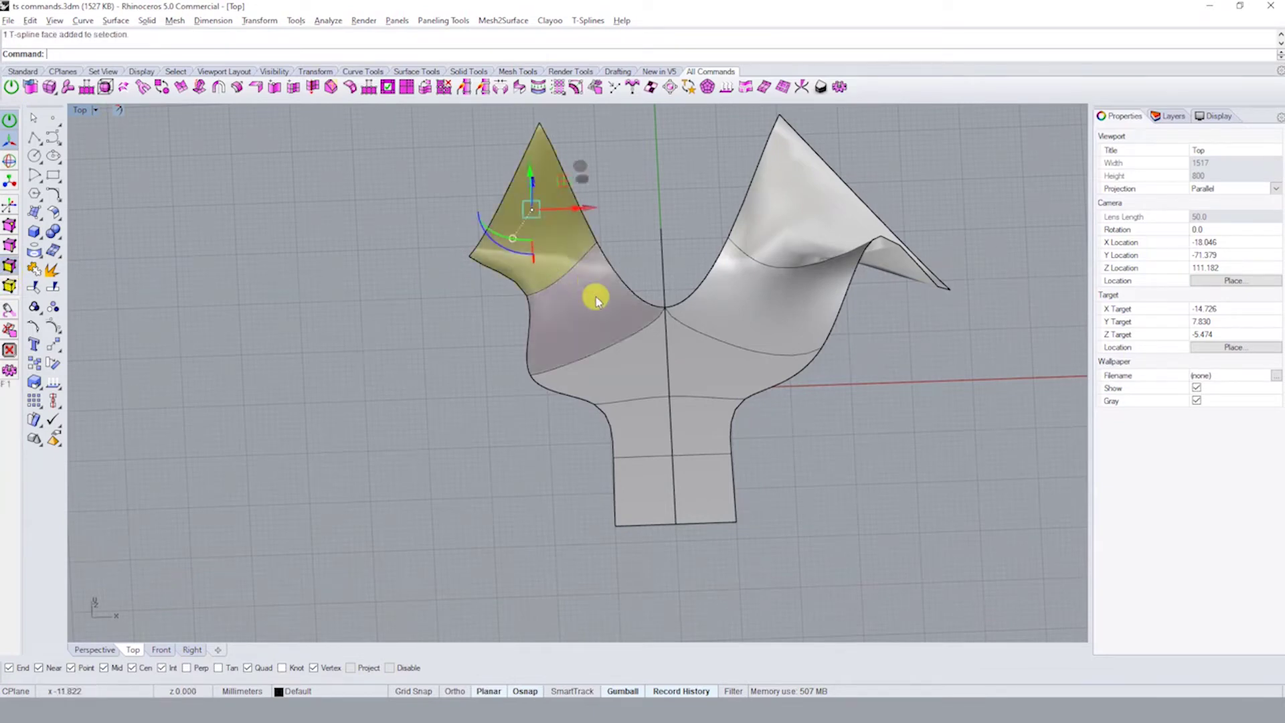
left_click(636, 362, "shift")
left_click(646, 428, "shift")
left_click(654, 487, "shift")
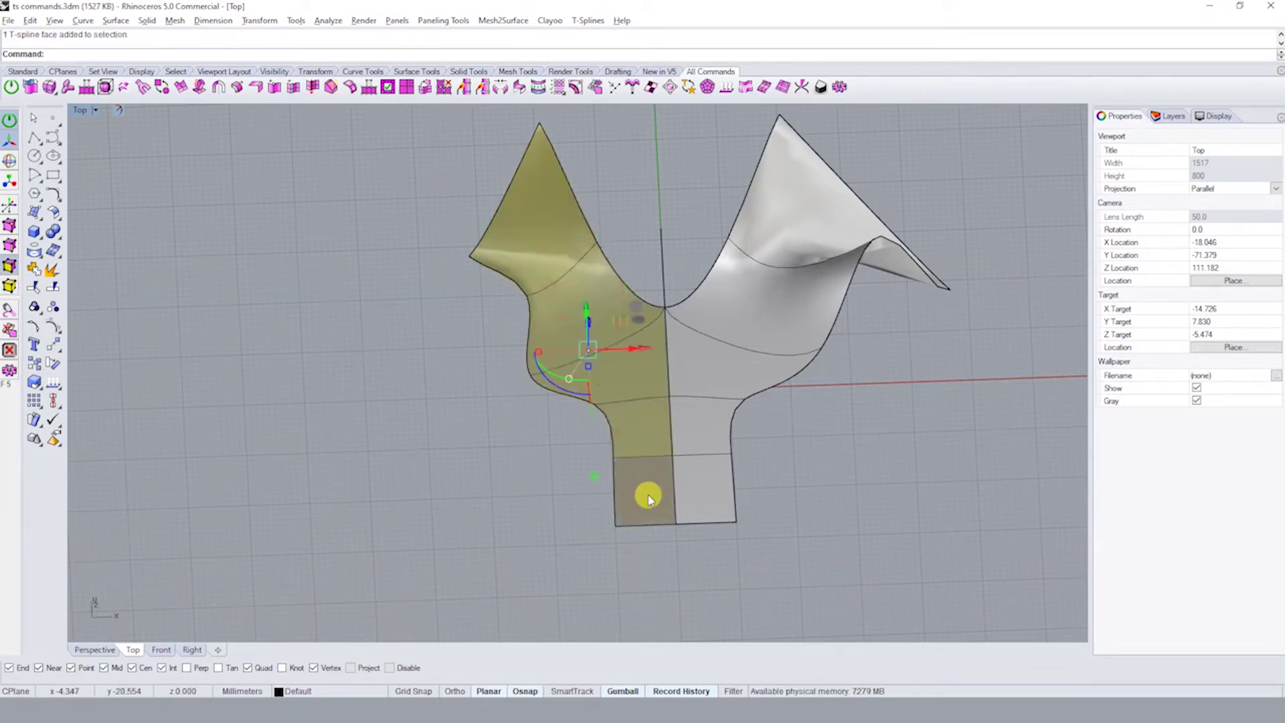
key("Delete")
key("Return")
left_click(747, 321)
type("ts")
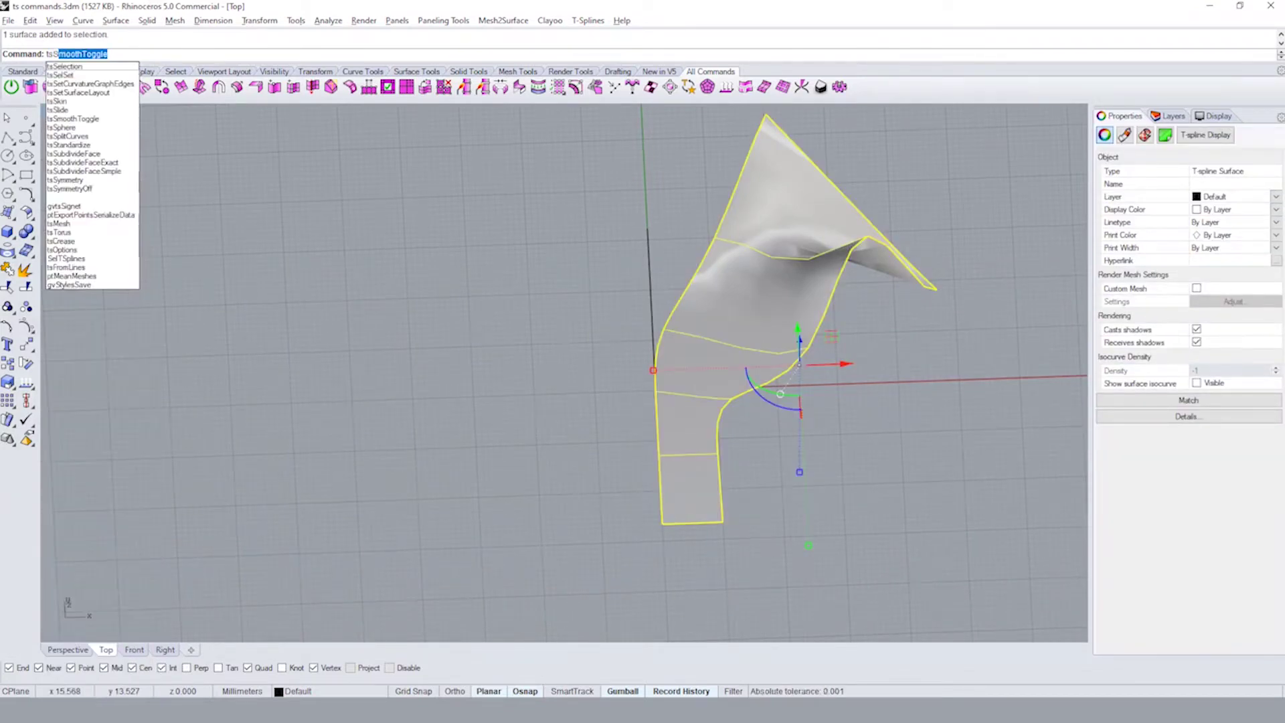
- Add axial tsSymmetry along the vertical centre axis, mirroring the right half
type("Symmetry")
key("Return")
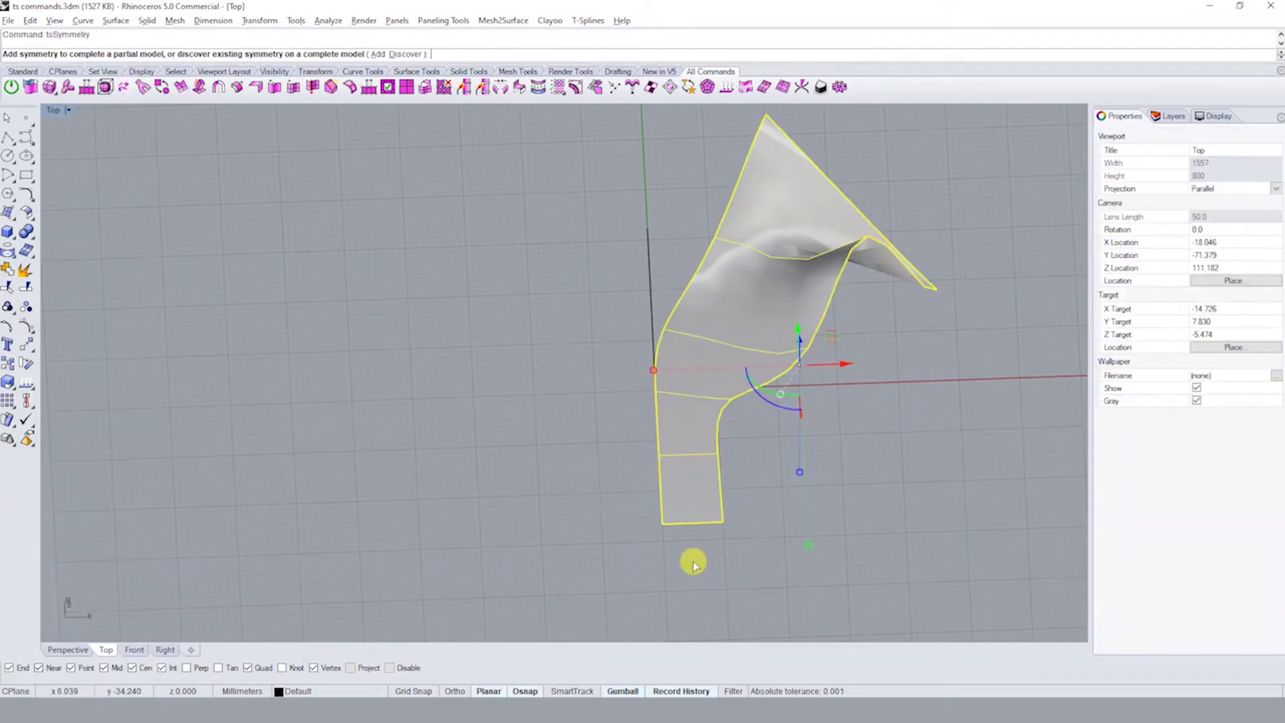
left_click(377, 54)
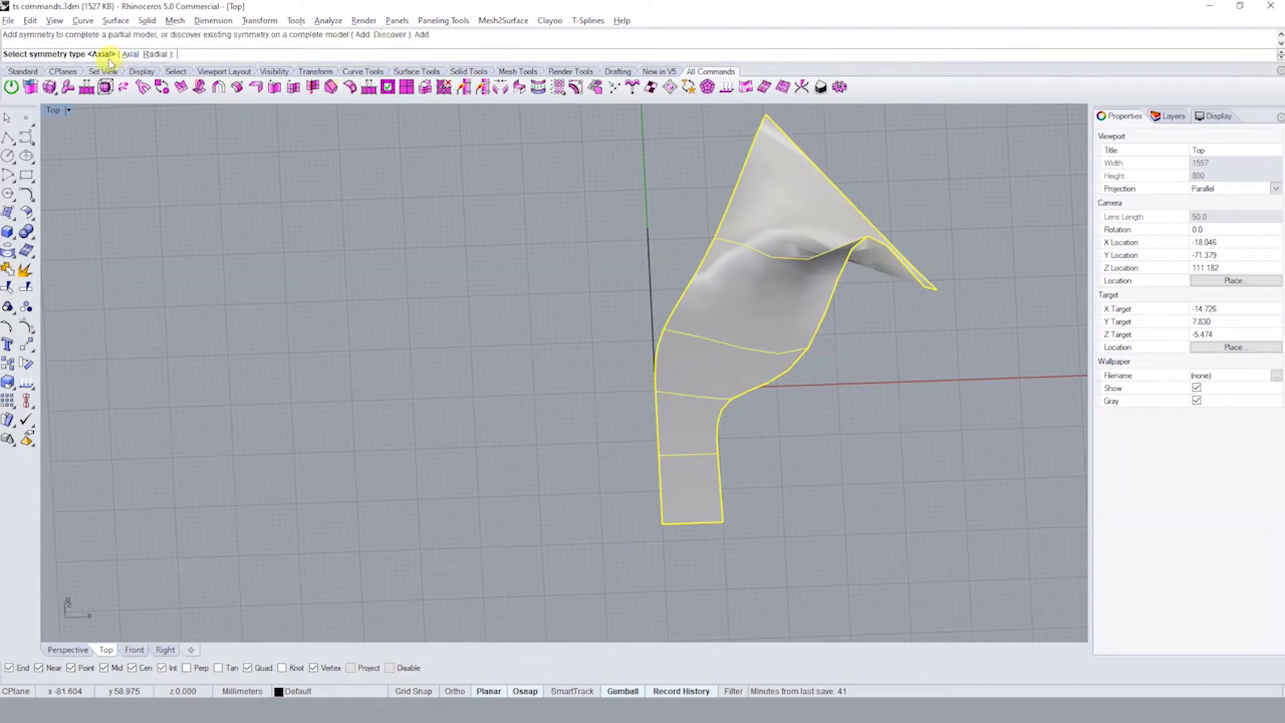
left_click(115, 54)
left_click(660, 522)
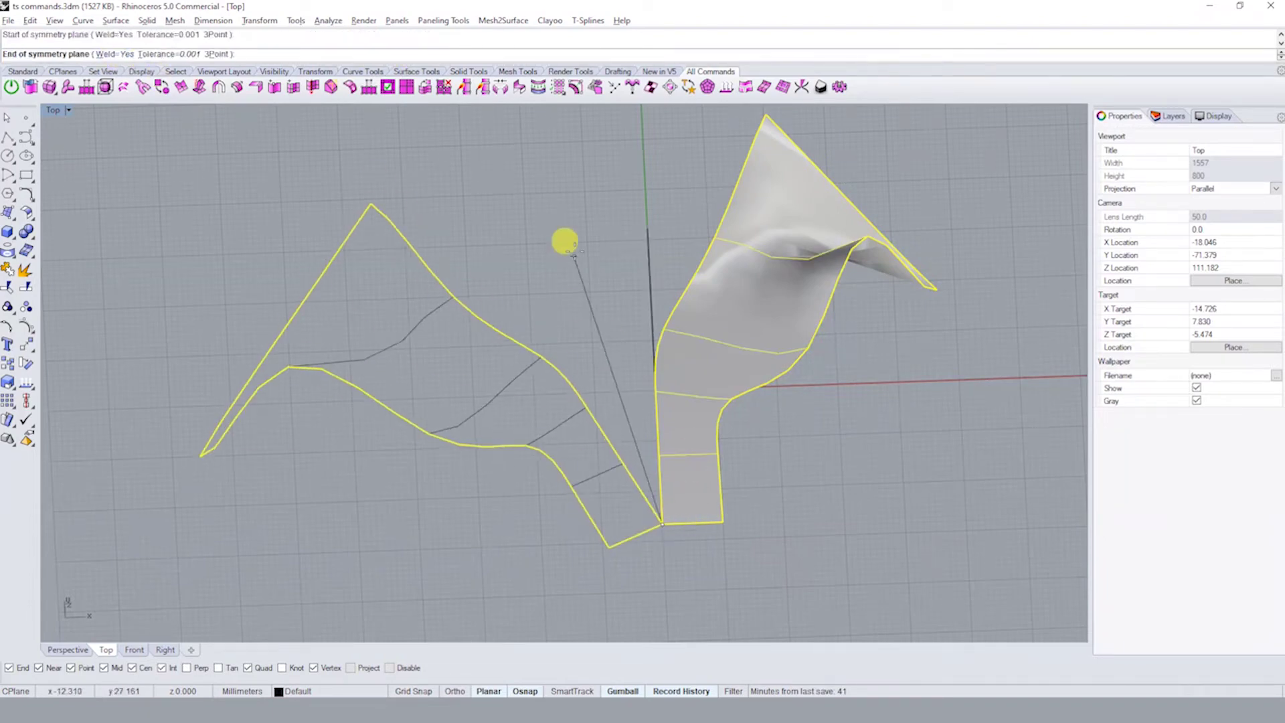
left_click(641, 191)
mouse_move(642, 192)
right_mouse_down("ctrl+shift")
mouse_move(488, 281)
mouse_move(333, 252)
mouse_move(444, 183)
mouse_move(635, 420)
right_mouse_up("ctrl+shift")
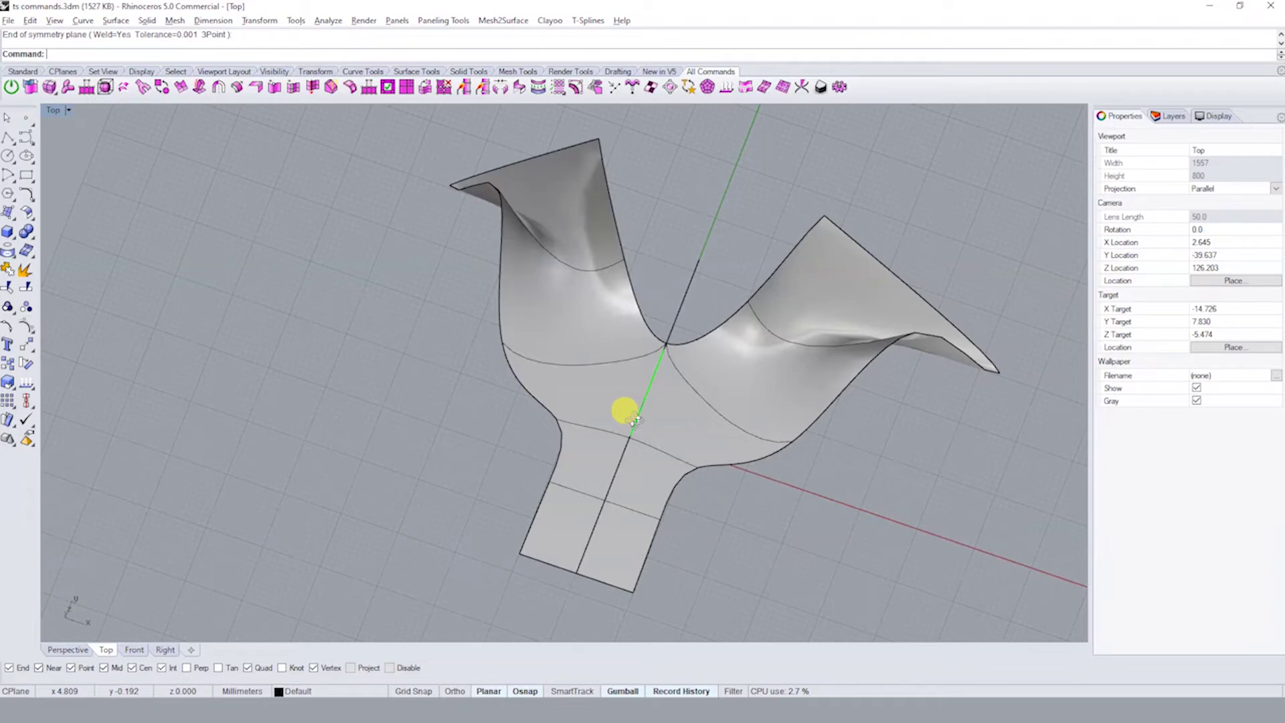
- Delete the whole two-winged T-spline surface, leaving only the straight axis curve
left_click(635, 422)
key("Delete")
key("ctrl+z")
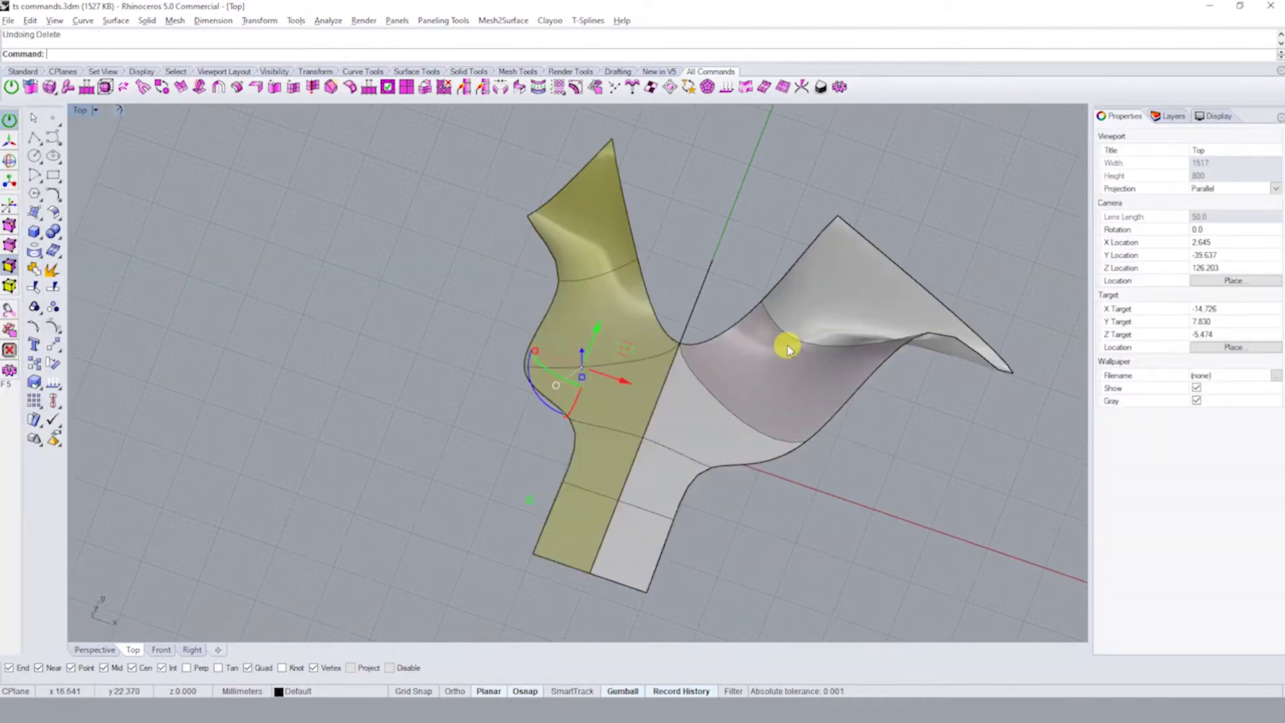
key("Escape")
left_click(849, 305, "ctrl+shift")
key("Escape")
left_click(849, 305)
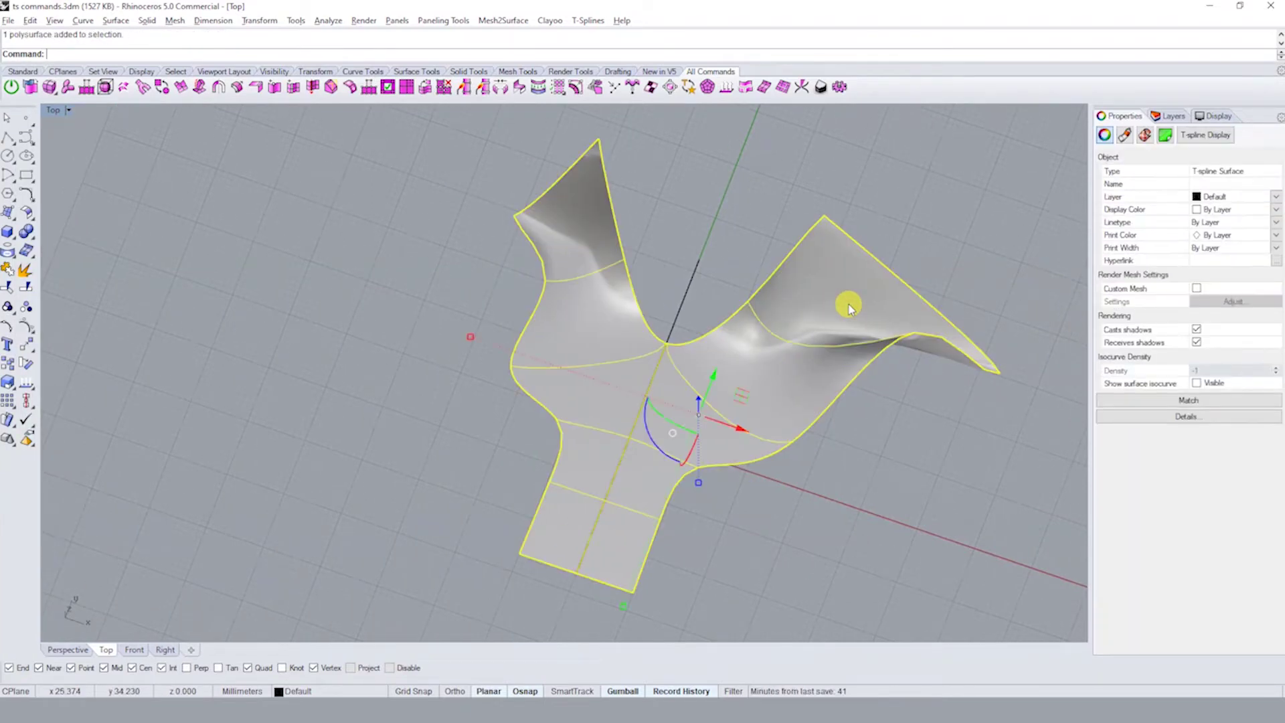
key("Delete")
- Select the remaining straight curve and restore the four-viewport layout
left_click(646, 401)
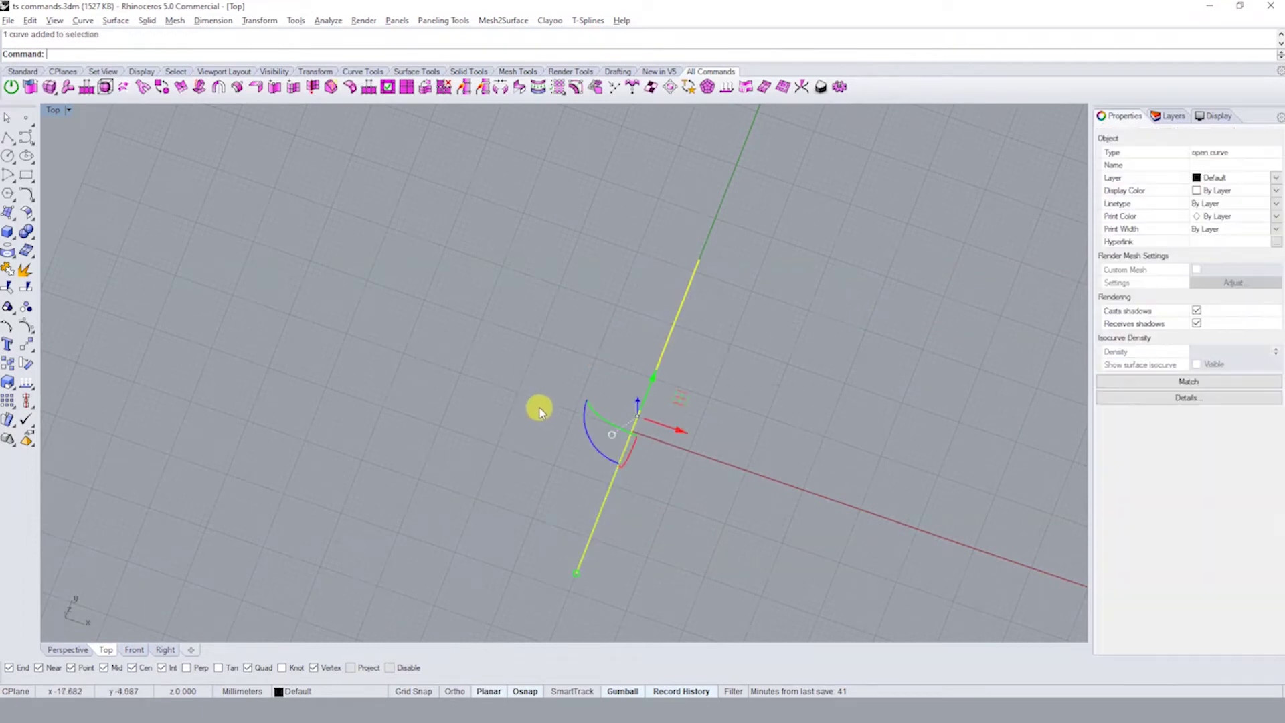
right_click_drag(669, 422, 690, 391, "ctrl+shift")
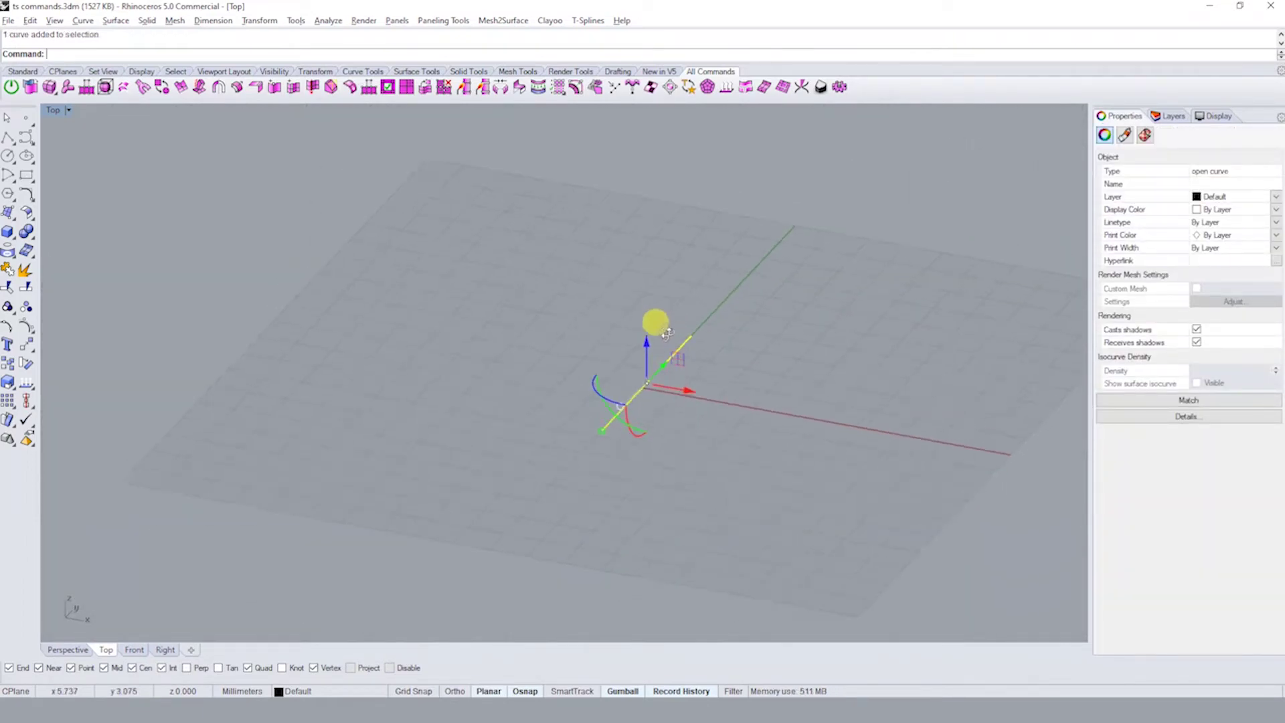
key("Escape")
left_click(656, 399)
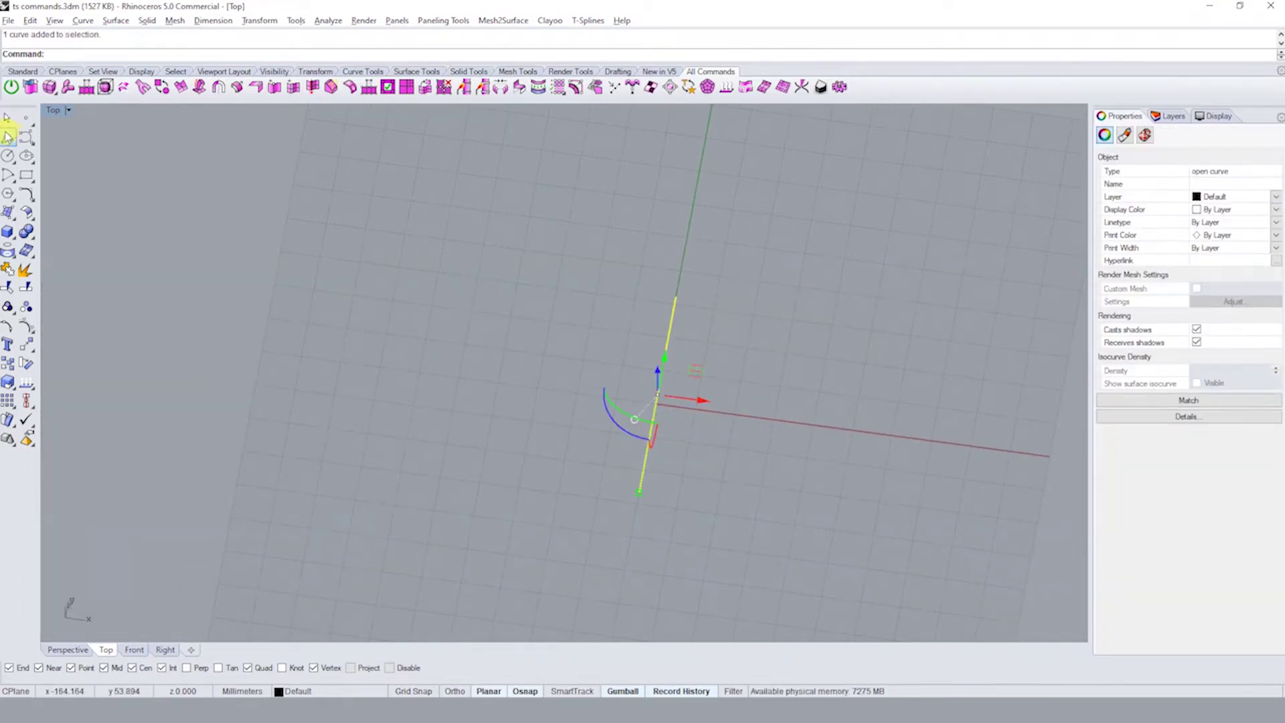
double_click(54, 111)
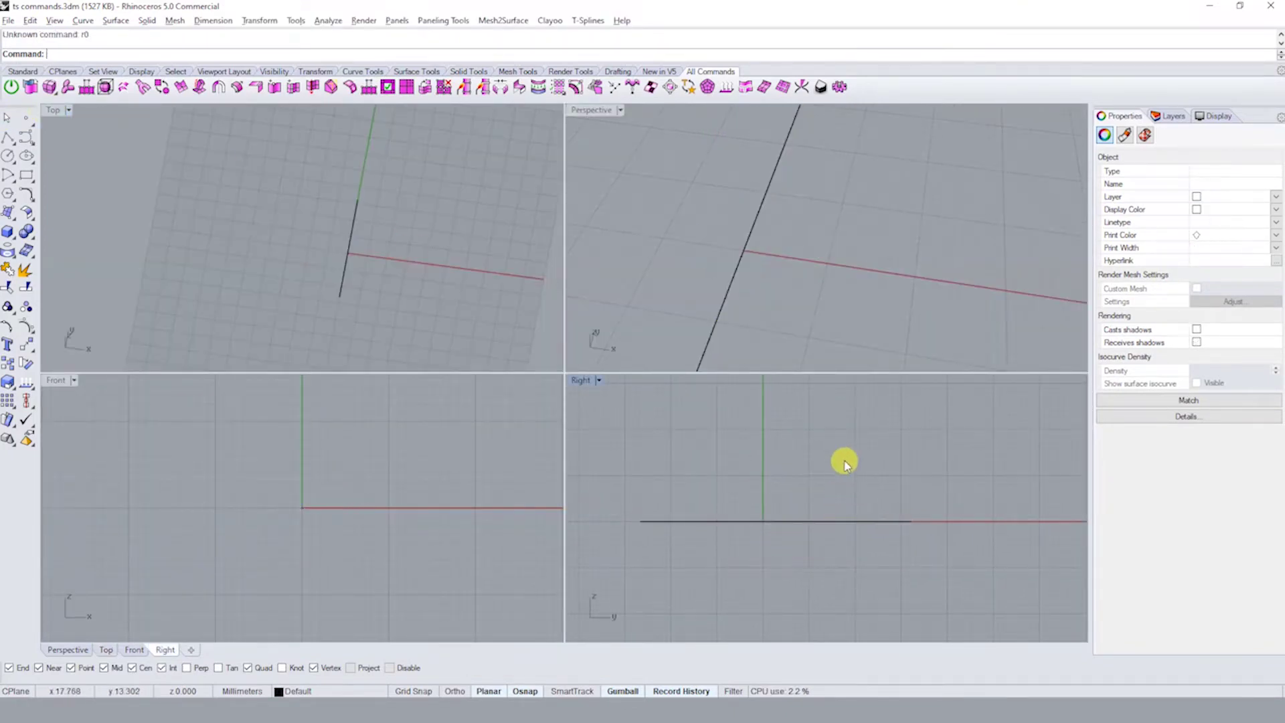
- Rotate the axis line about the origin so it stands vertically
type("rotate")
key("Return")
type("0")
key("Return")
left_click(718, 568)
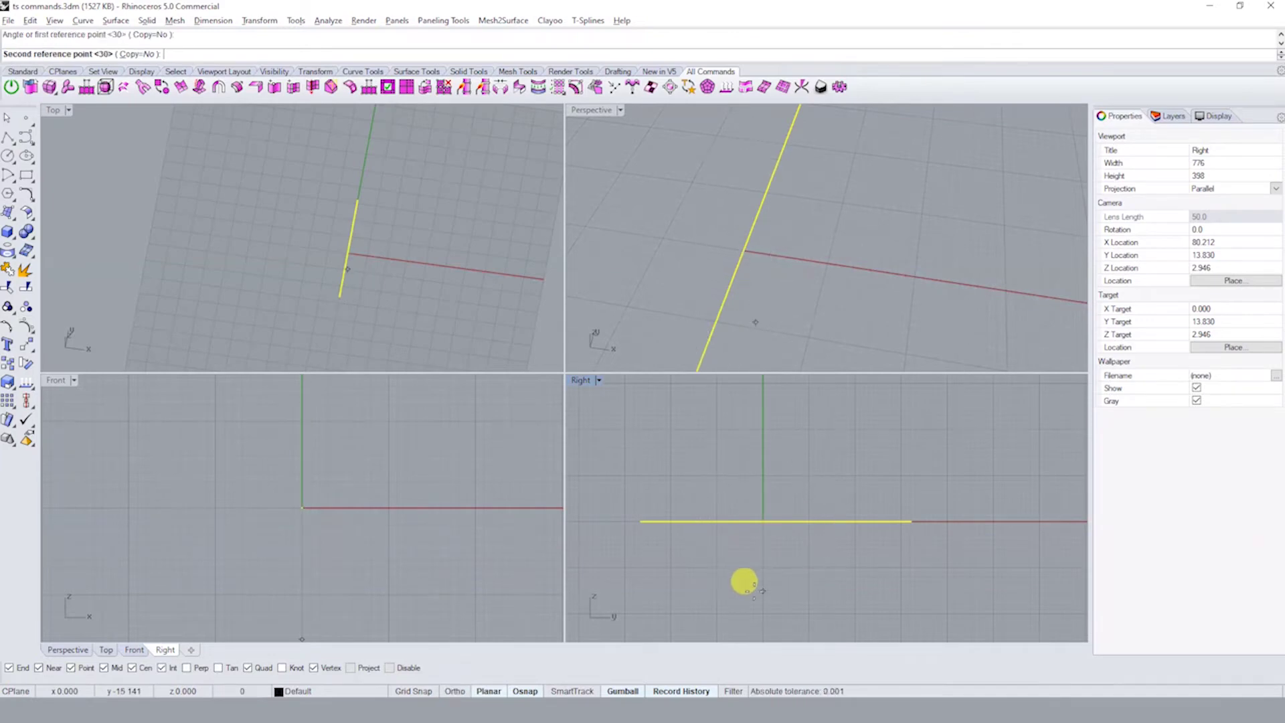
left_click(896, 594)
key("Escape")
- Zoom all views to fit, then maximize the Perspective view around the upright line
right_click_drag(733, 247, 691, 184)
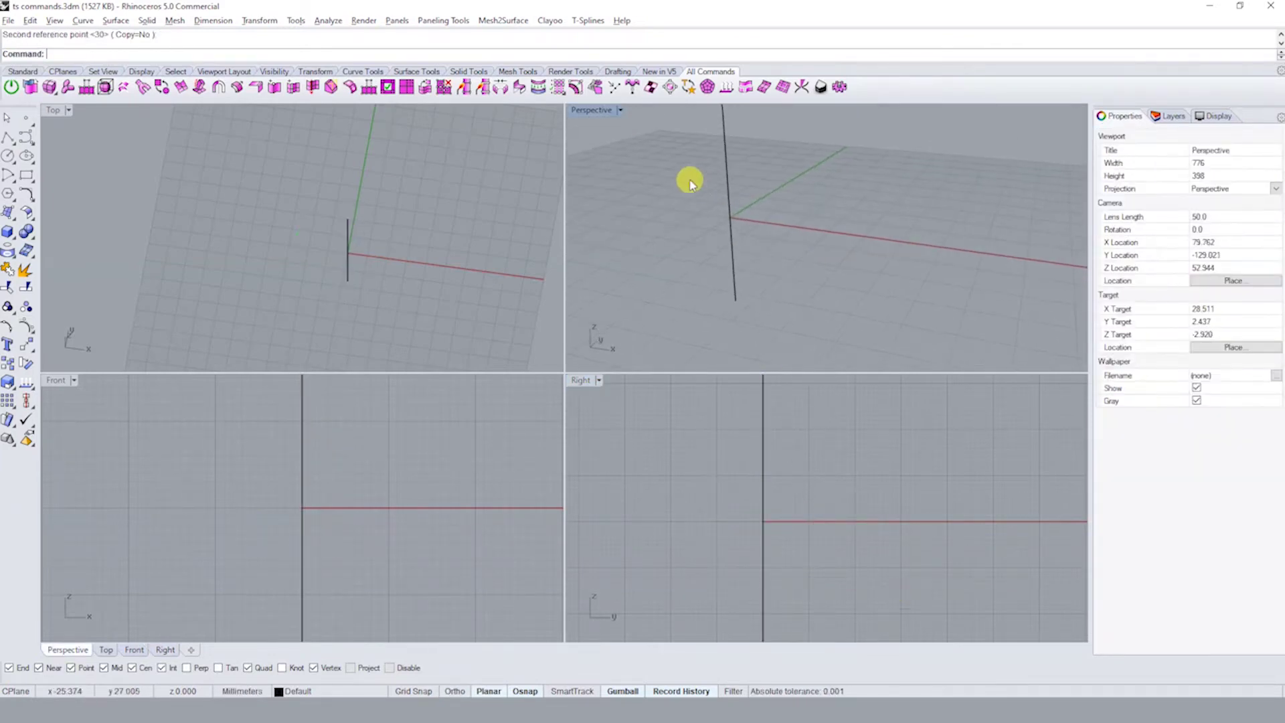
double_click(602, 113)
scroll(629, 399, "down", 3)
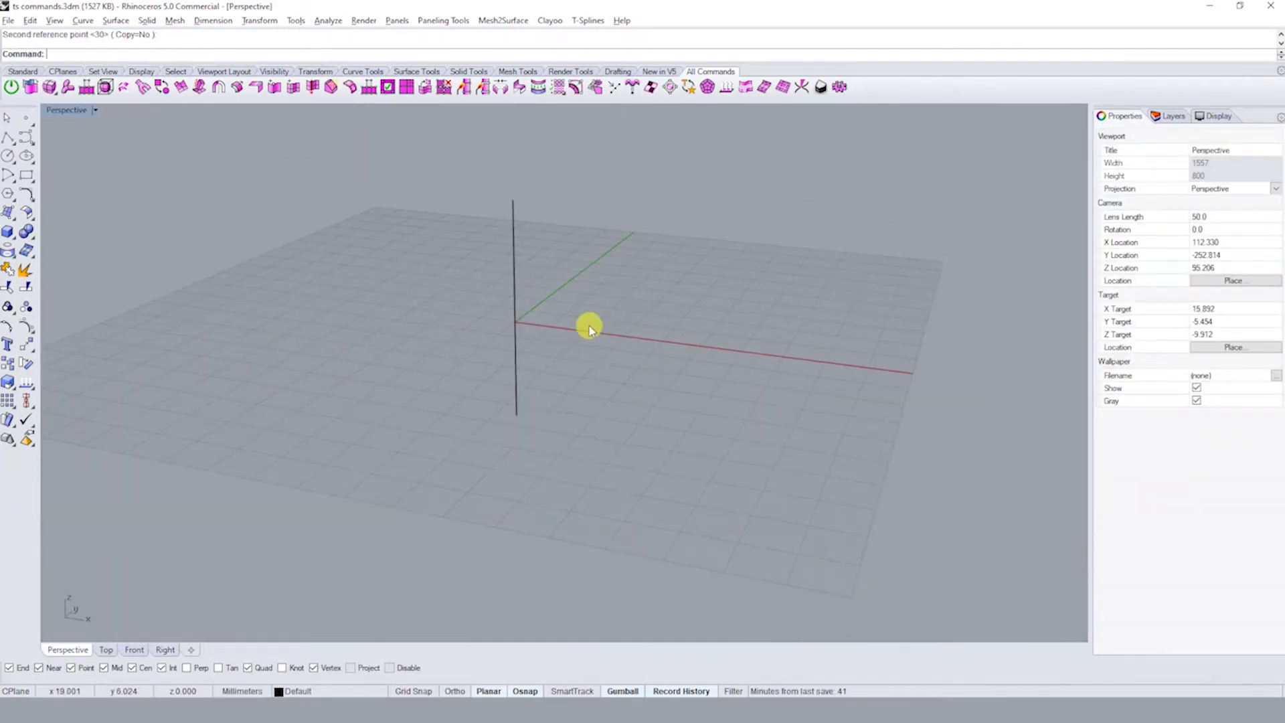
right_click_drag(589, 325, 703, 358, "shift")
double_click(50, 113)
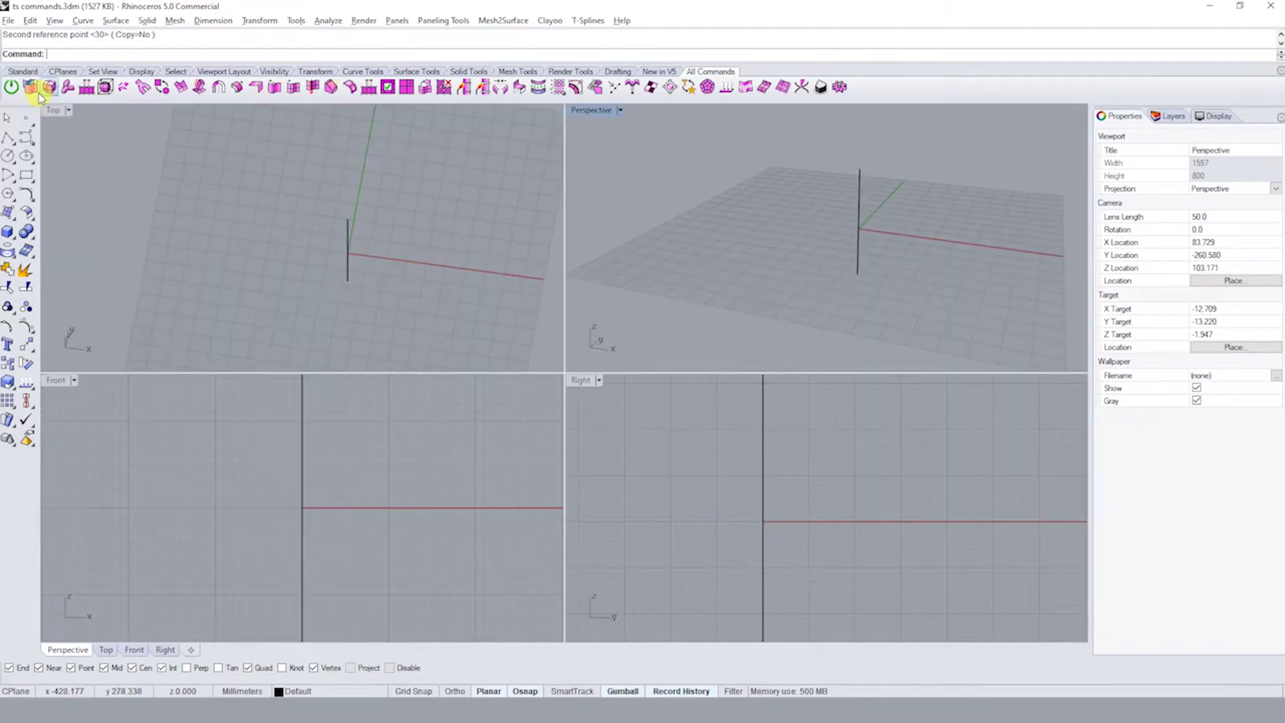
left_click(30, 73)
left_click(328, 89)
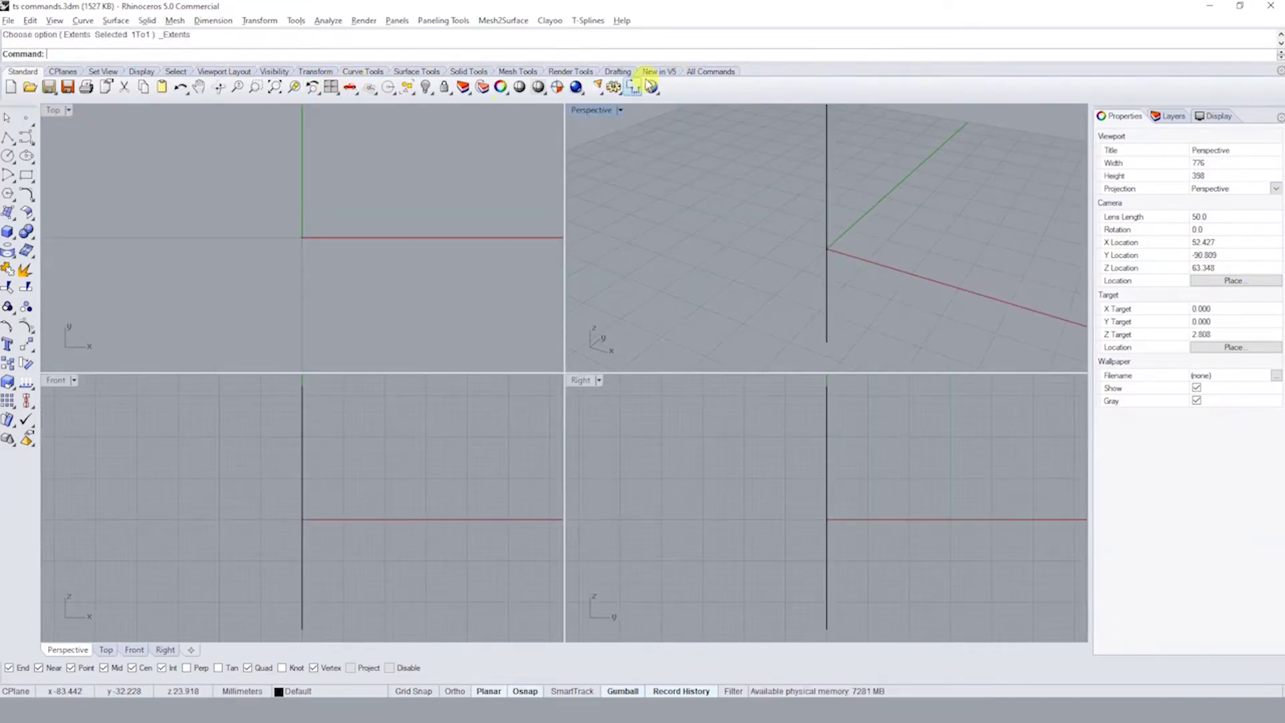
double_click(592, 113)
mouse_move(611, 134)
right_mouse_down()
mouse_move(703, 304)
mouse_move(553, 307)
mouse_move(525, 347)
mouse_move(344, 339)
mouse_move(47, 182)
right_mouse_up()
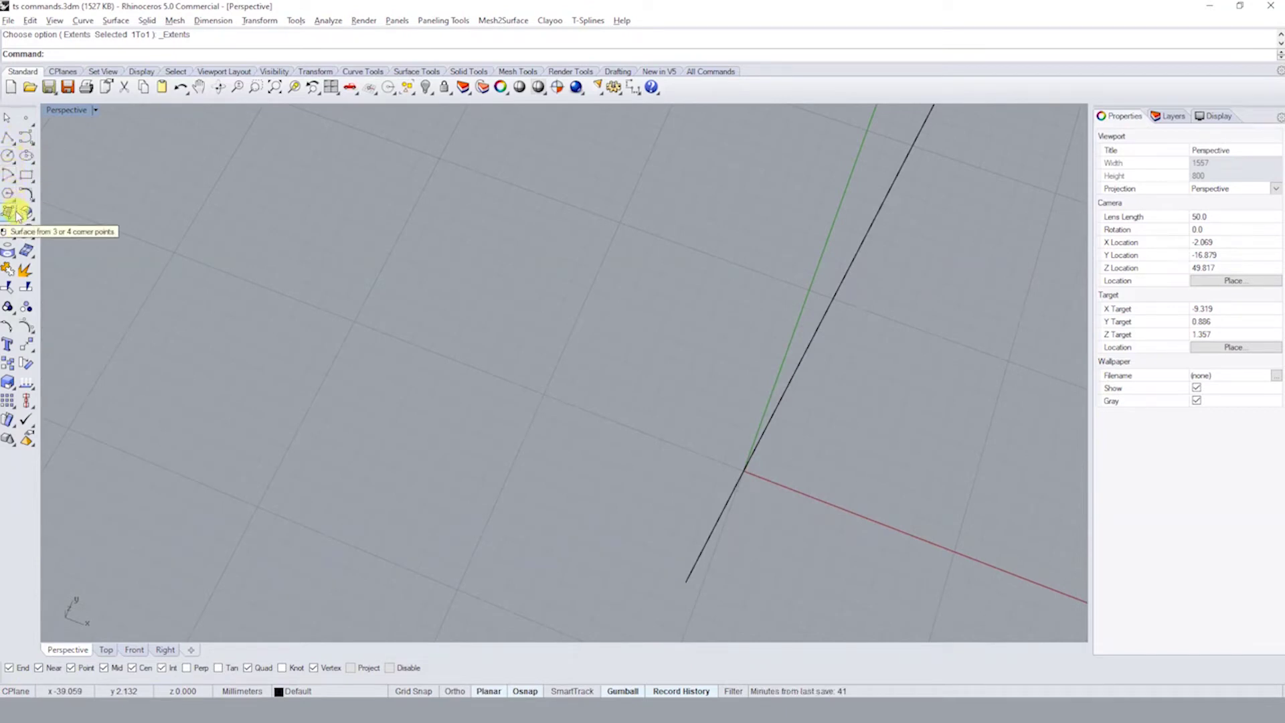
- Start tsAppend at the origin and draw the first quad face plus a second face
left_click(710, 71)
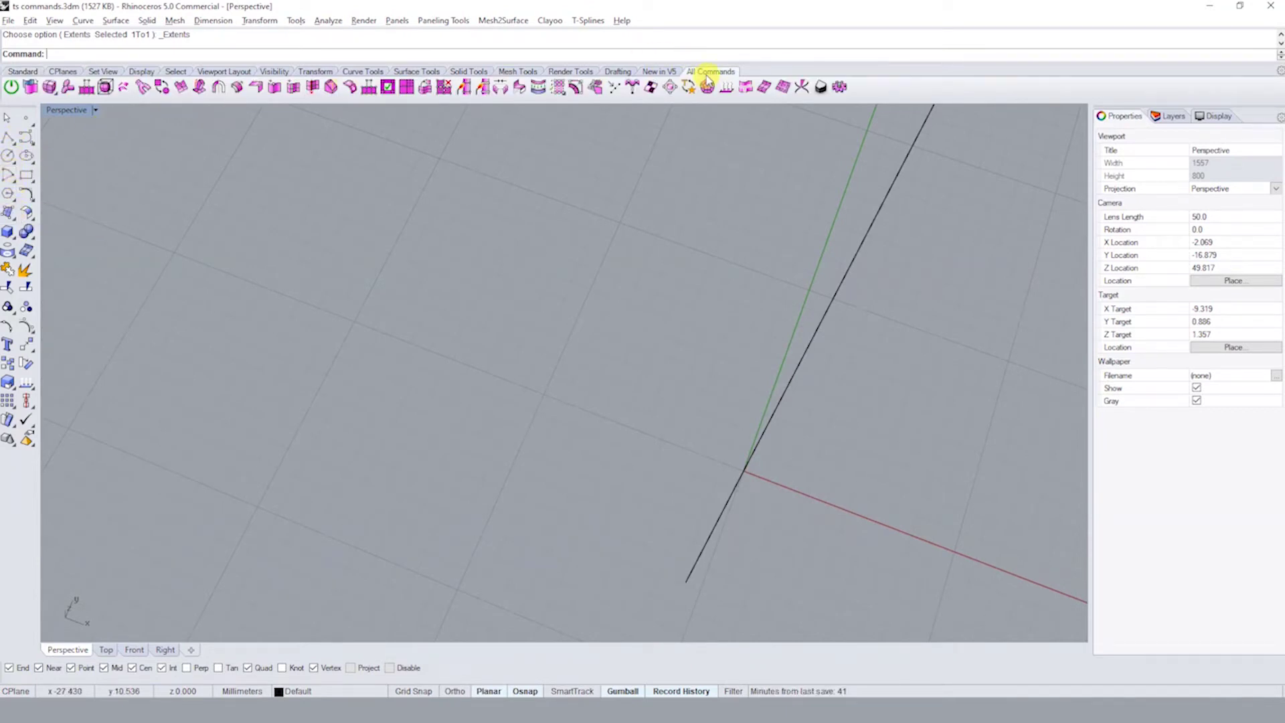
left_click(86, 93)
right_click_drag(832, 387, 582, 394, "shift")
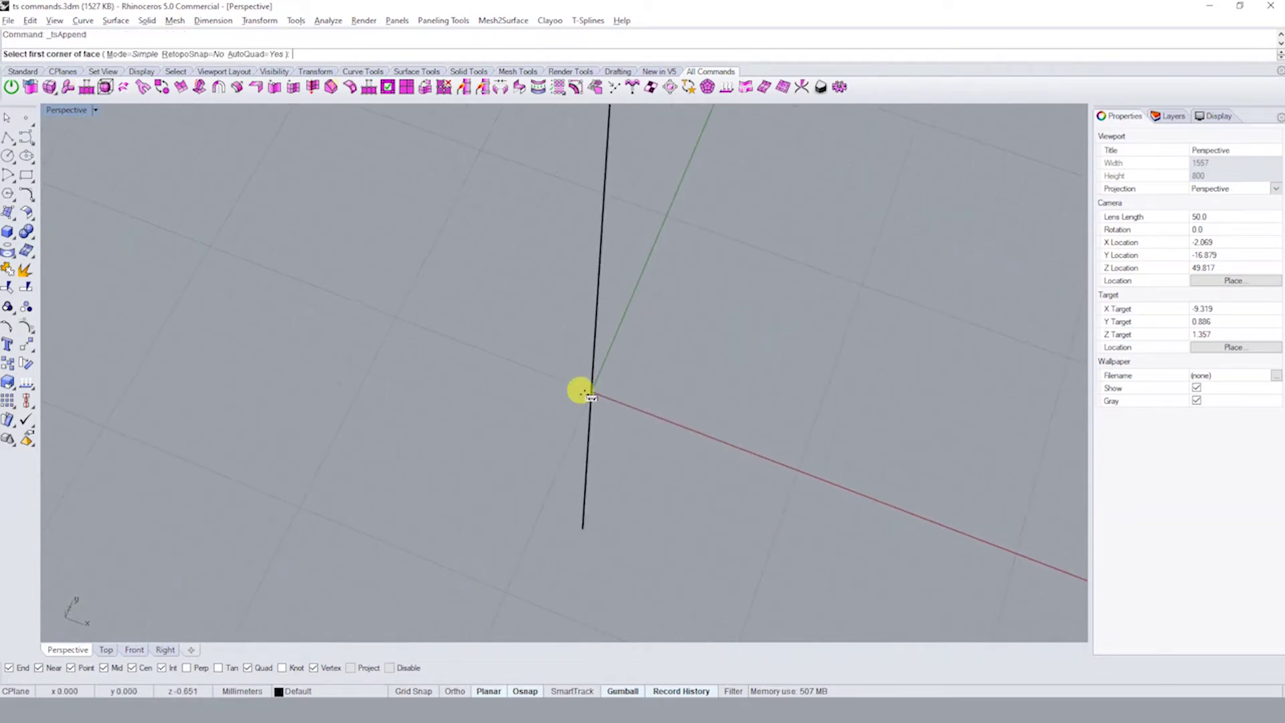
type("0")
key("Return")
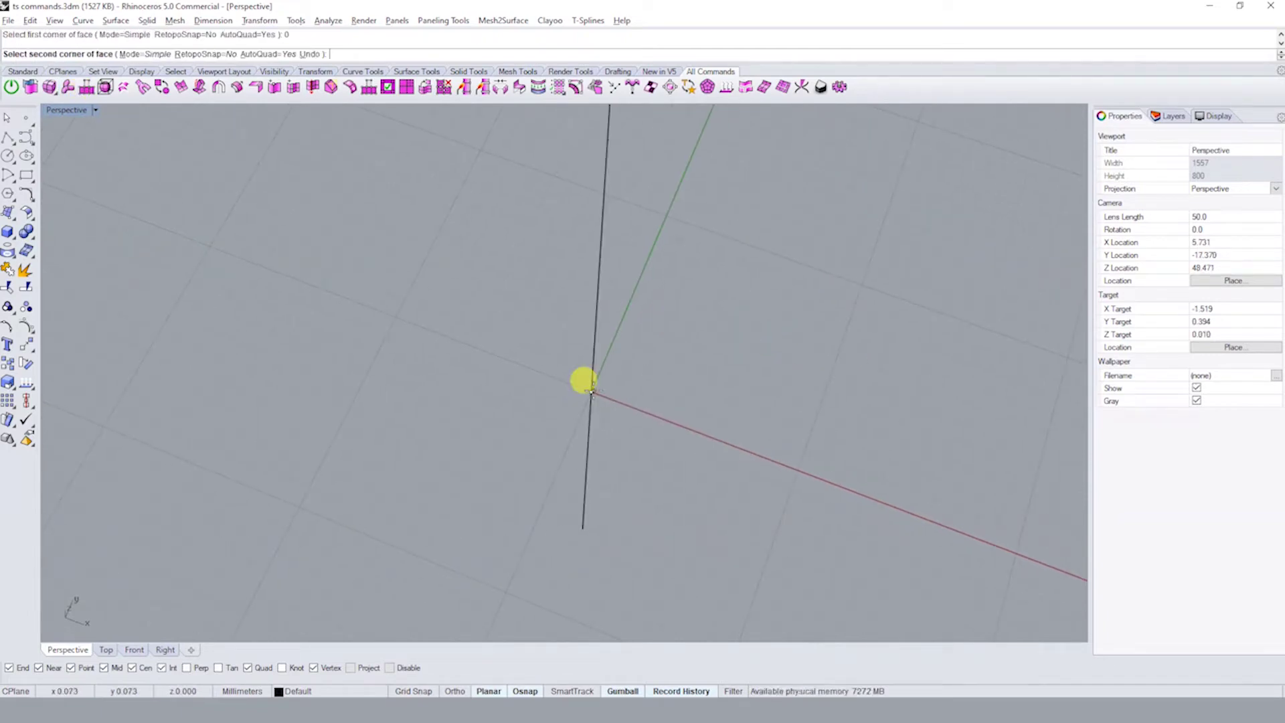
left_click(627, 310)
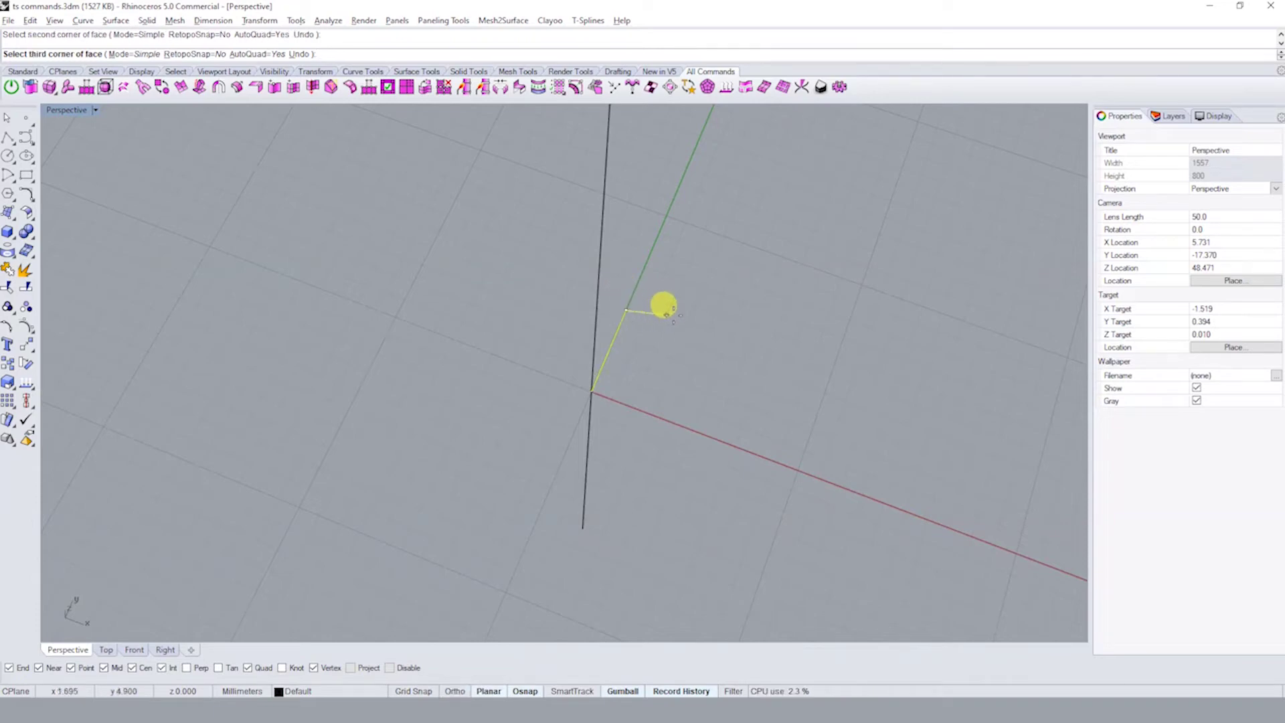
left_click(736, 309)
left_click(719, 368)
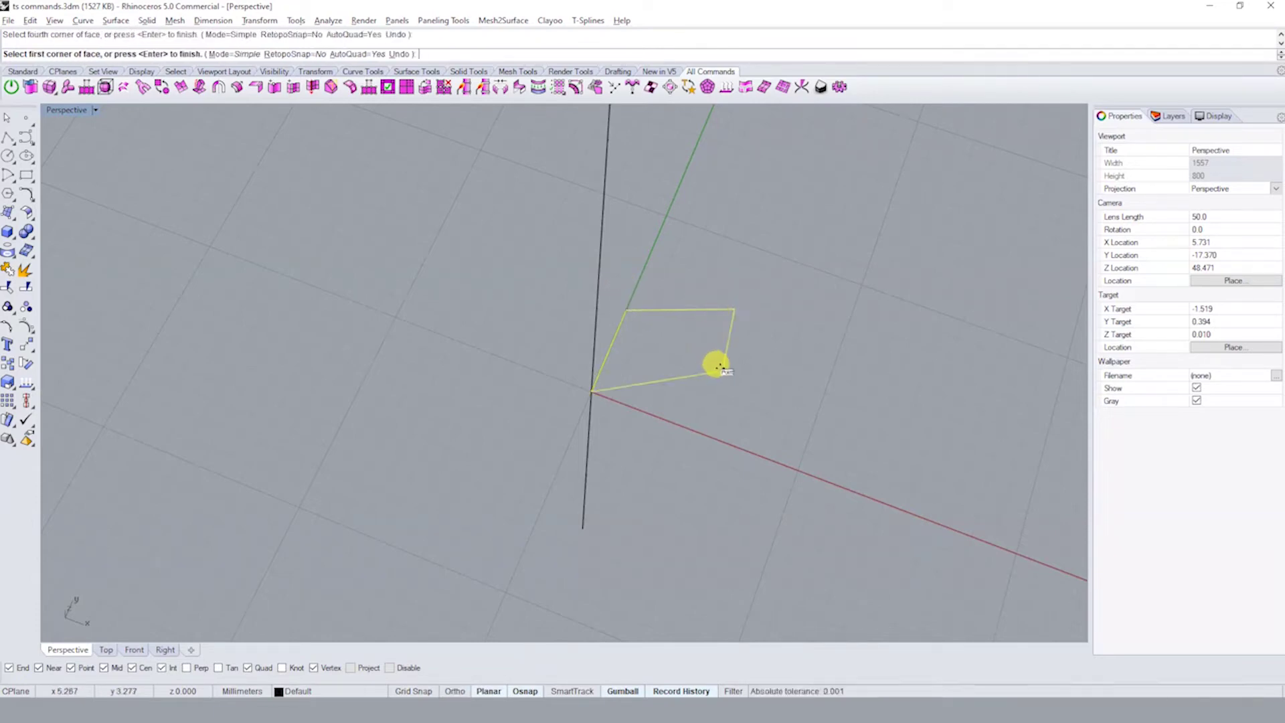
left_click(723, 369)
left_click(776, 407)
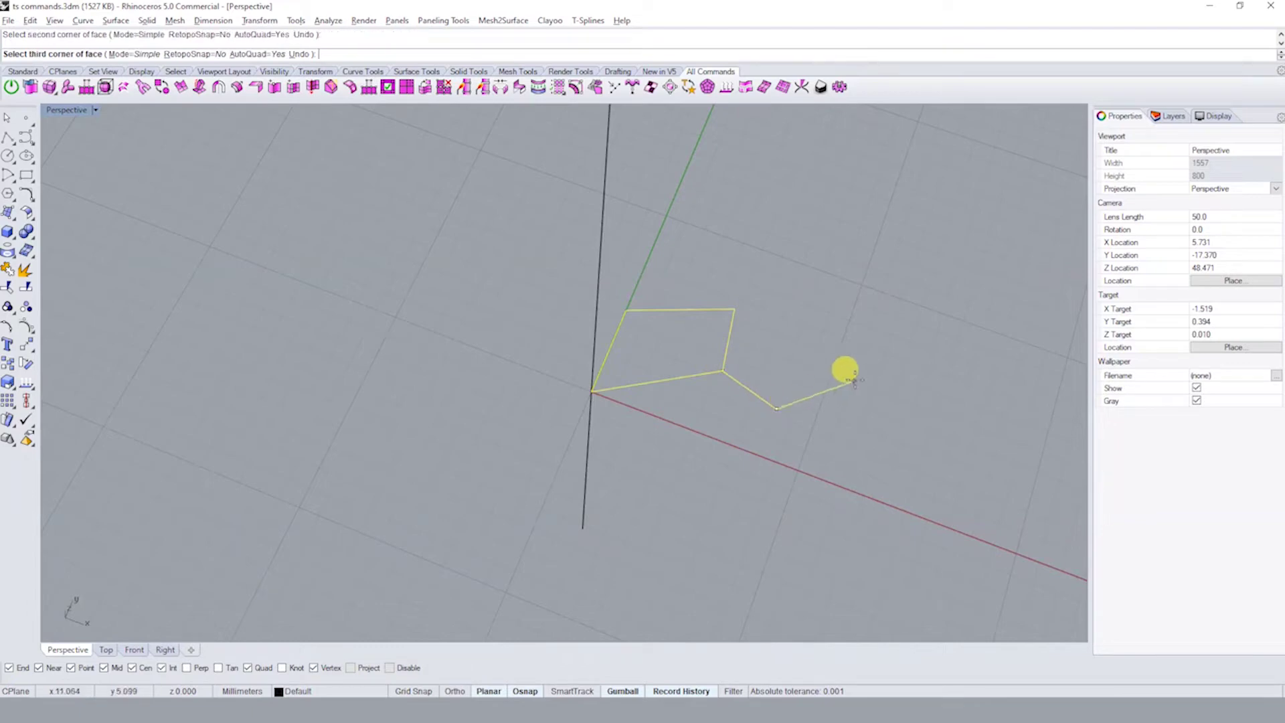
left_click(845, 366)
left_click(734, 310)
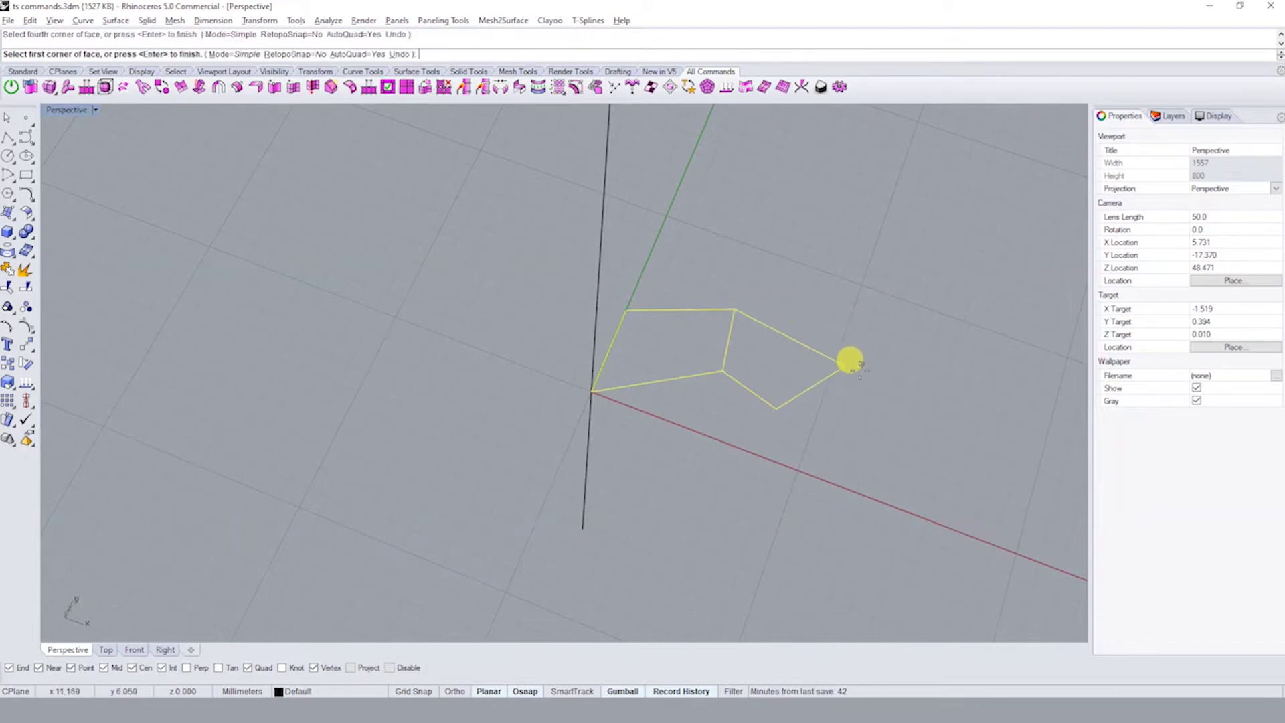
- Add a triangular face up to the raised blade tip and a last face closing at the bottom vertex
left_click(845, 366)
left_click(904, 264)
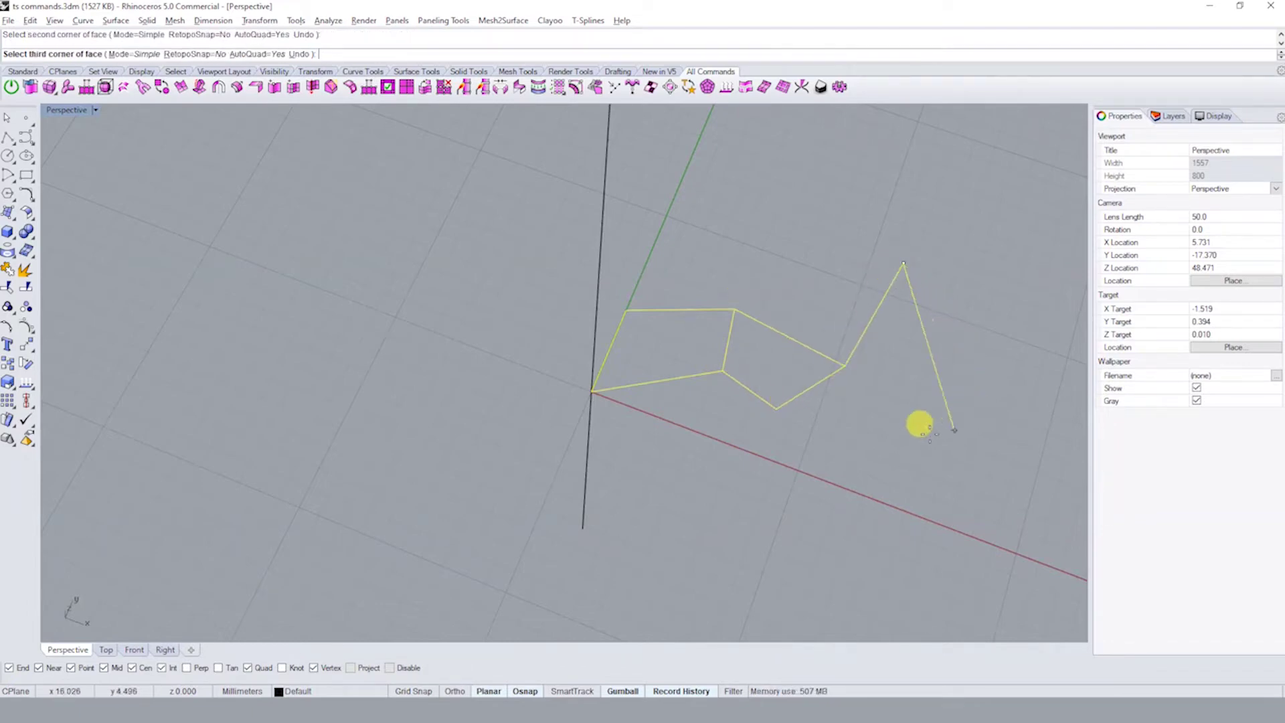
left_click(962, 443)
left_click(776, 407)
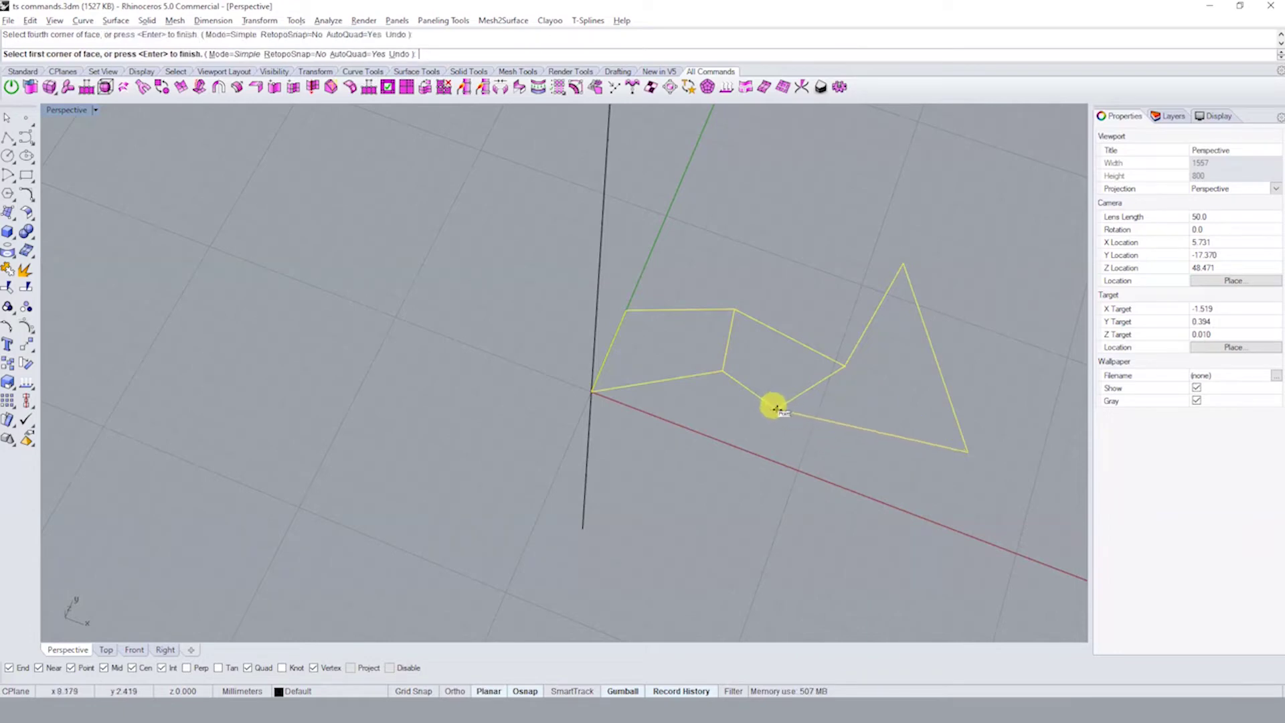
scroll(767, 409, "down", 4)
left_click(765, 335)
left_click(805, 241)
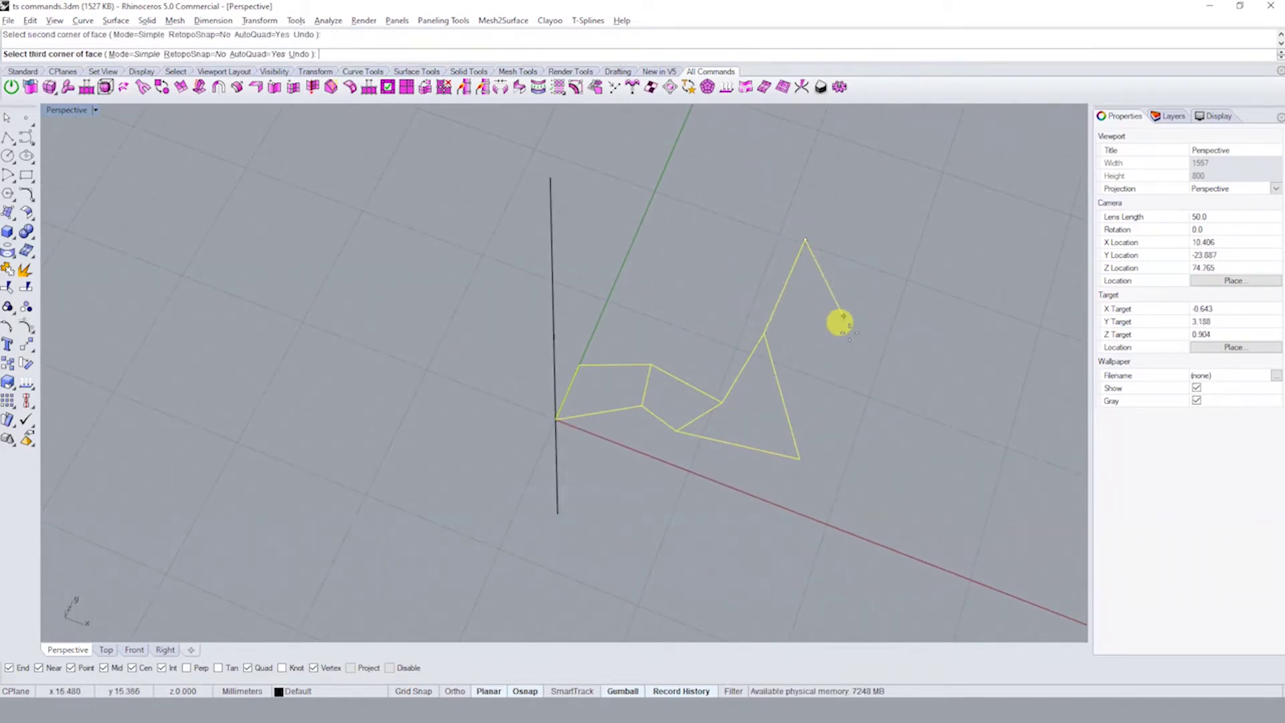
left_click(860, 390)
left_click(800, 459)
key("Return")
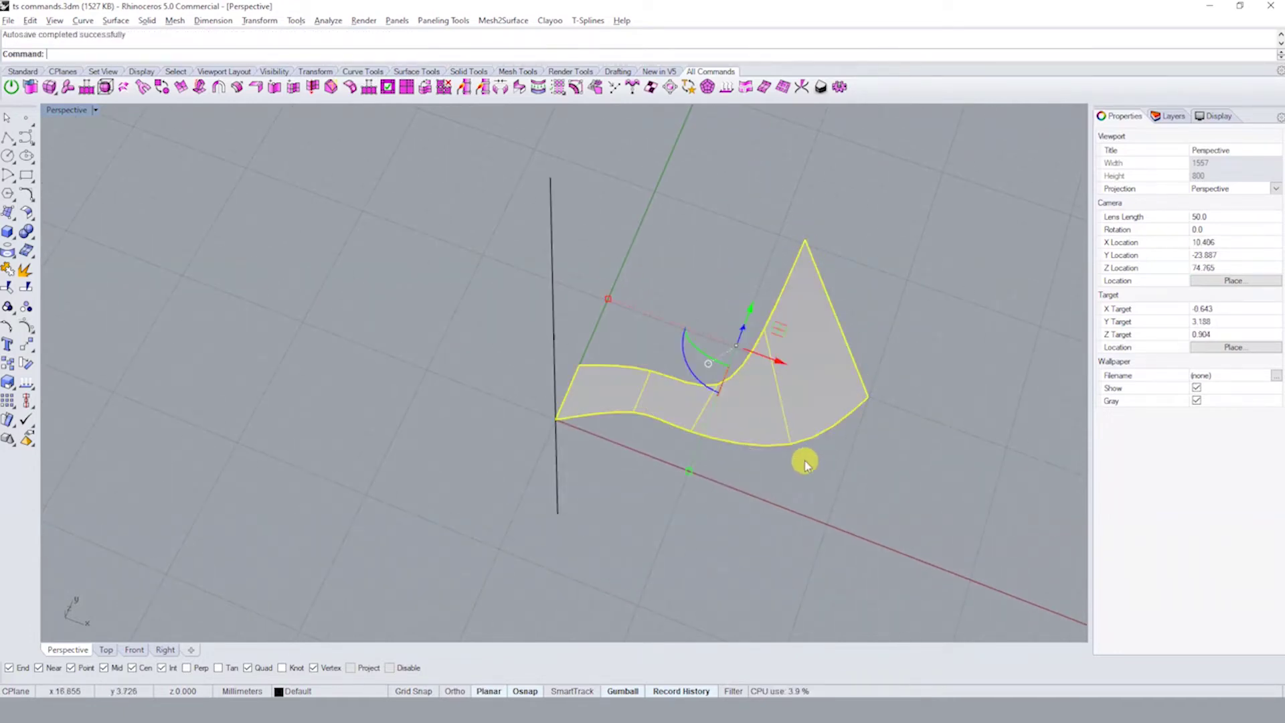
mouse_move(721, 480)
right_mouse_down()
mouse_move(731, 402)
mouse_move(726, 502)
mouse_move(663, 459)
mouse_move(642, 427)
mouse_move(690, 488)
right_mouse_up()
left_click(636, 421)
left_click(670, 417)
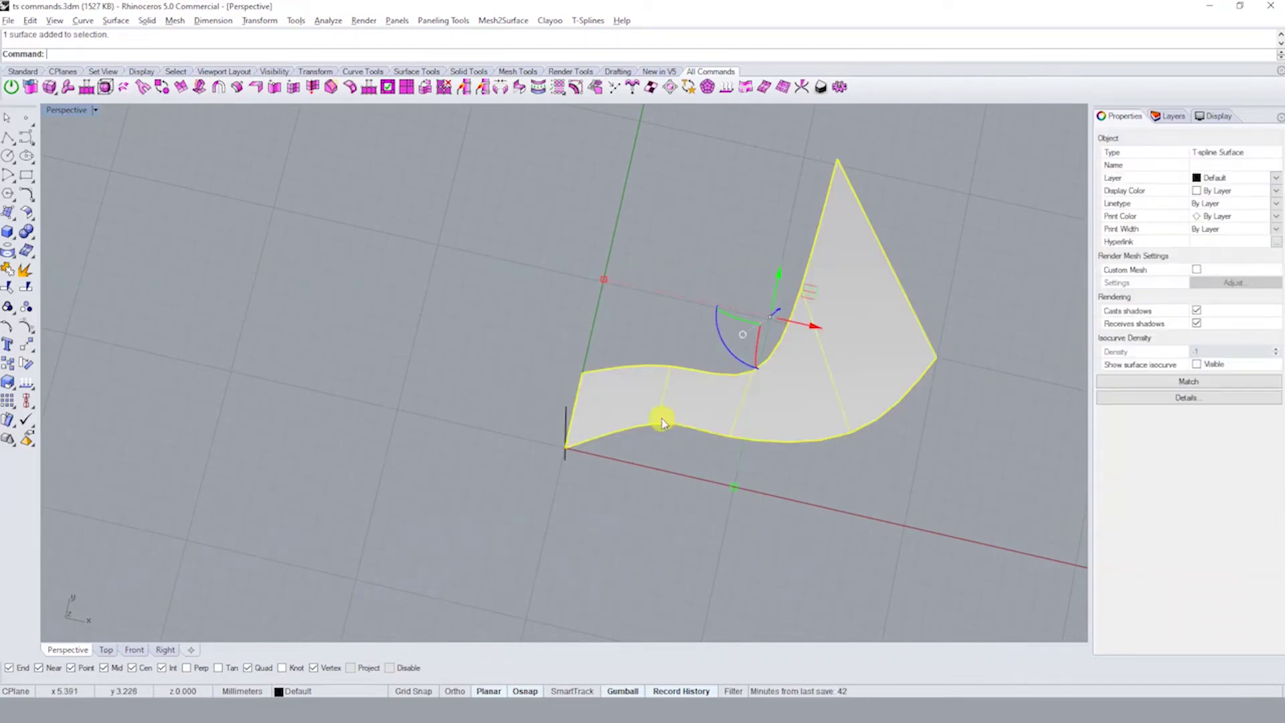
scroll(557, 439, "up", 3)
scroll(557, 439, "down", 3)
mouse_move(611, 430)
right_mouse_down()
mouse_move(583, 388)
mouse_move(698, 449)
mouse_move(655, 387)
mouse_move(603, 381)
mouse_move(622, 403)
right_mouse_up()
left_click(620, 394)
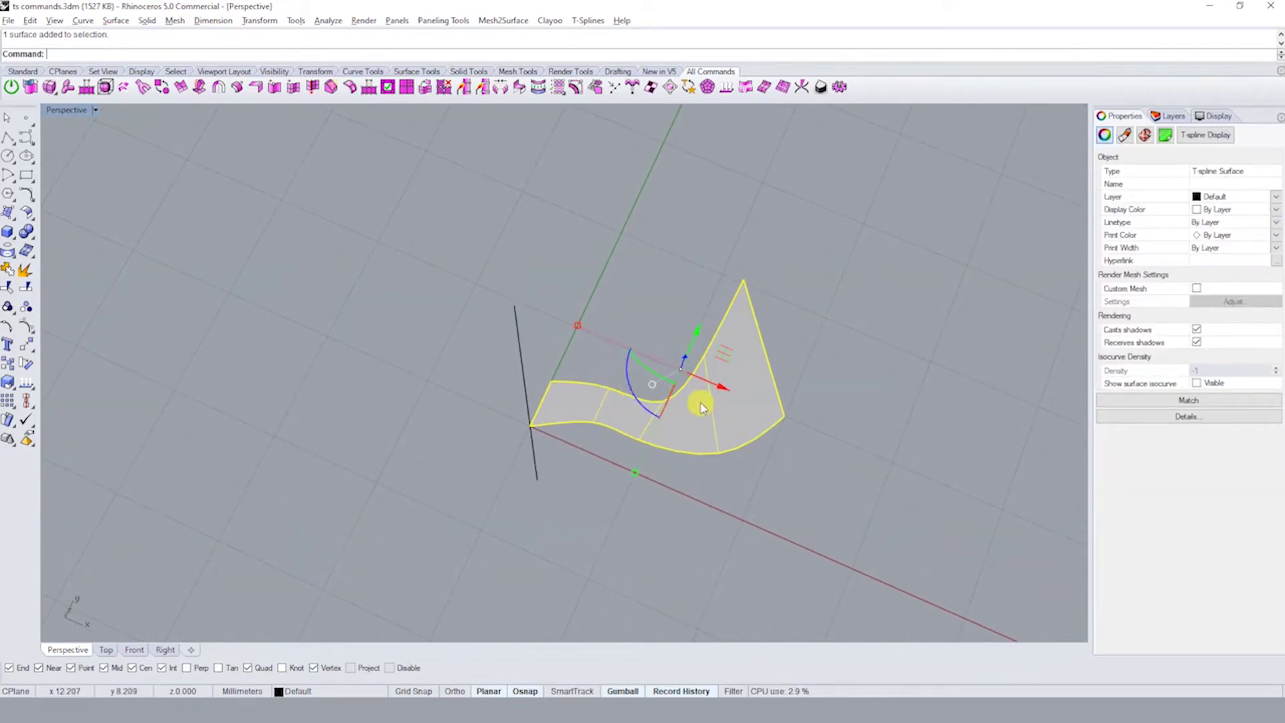
right_click_drag(700, 402, 723, 361)
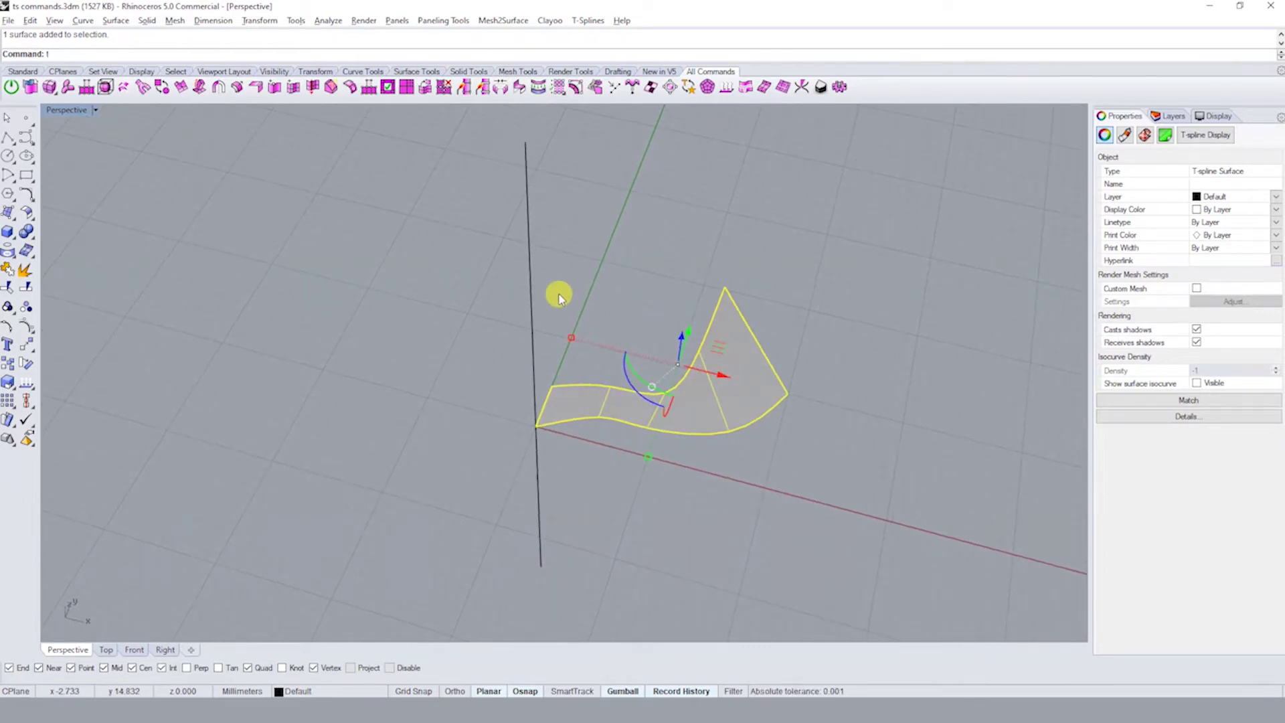
key("BackSpace")
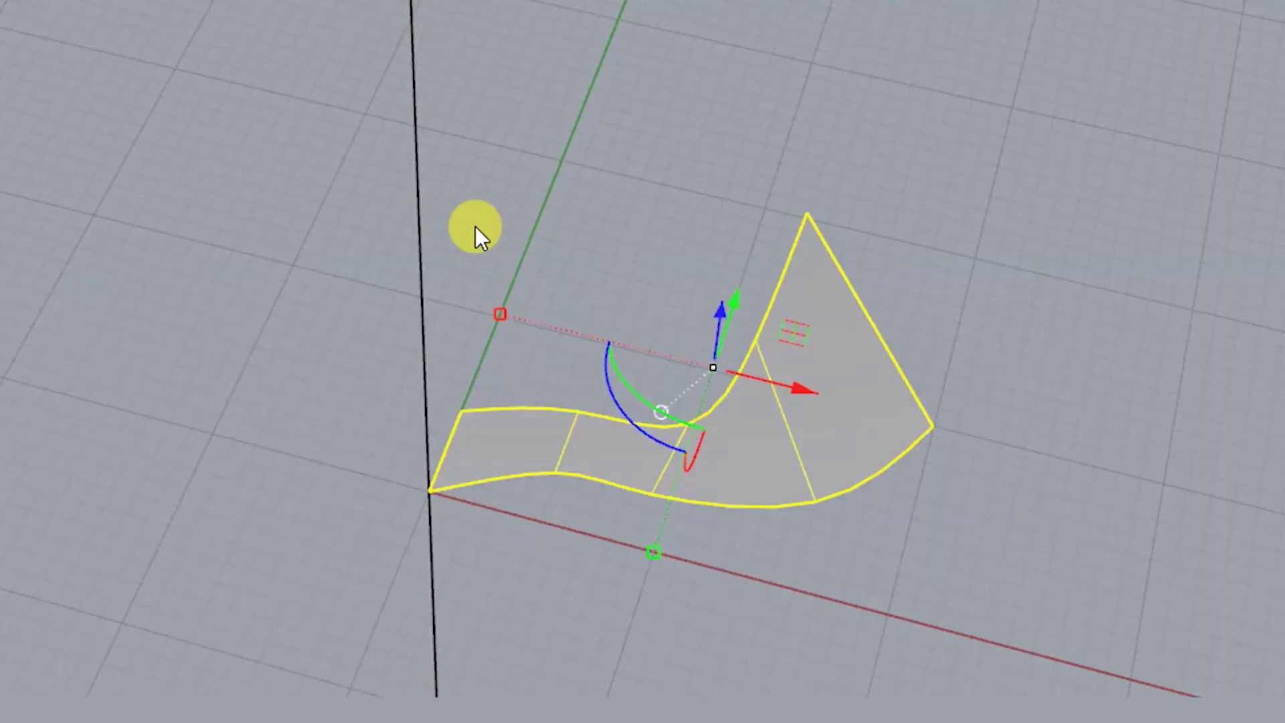
- Add radial symmetry with 6 segments to the blade, centred at the axis line's end
type("tsS")
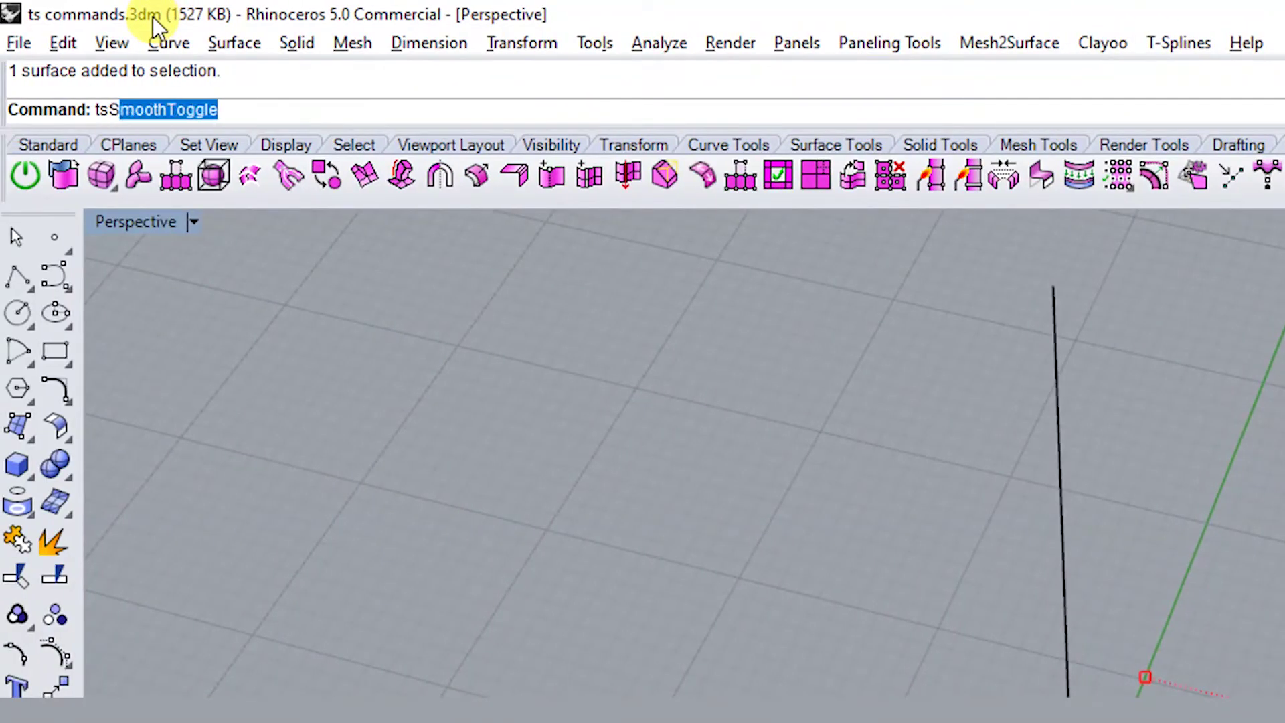
type("y")
key("Return")
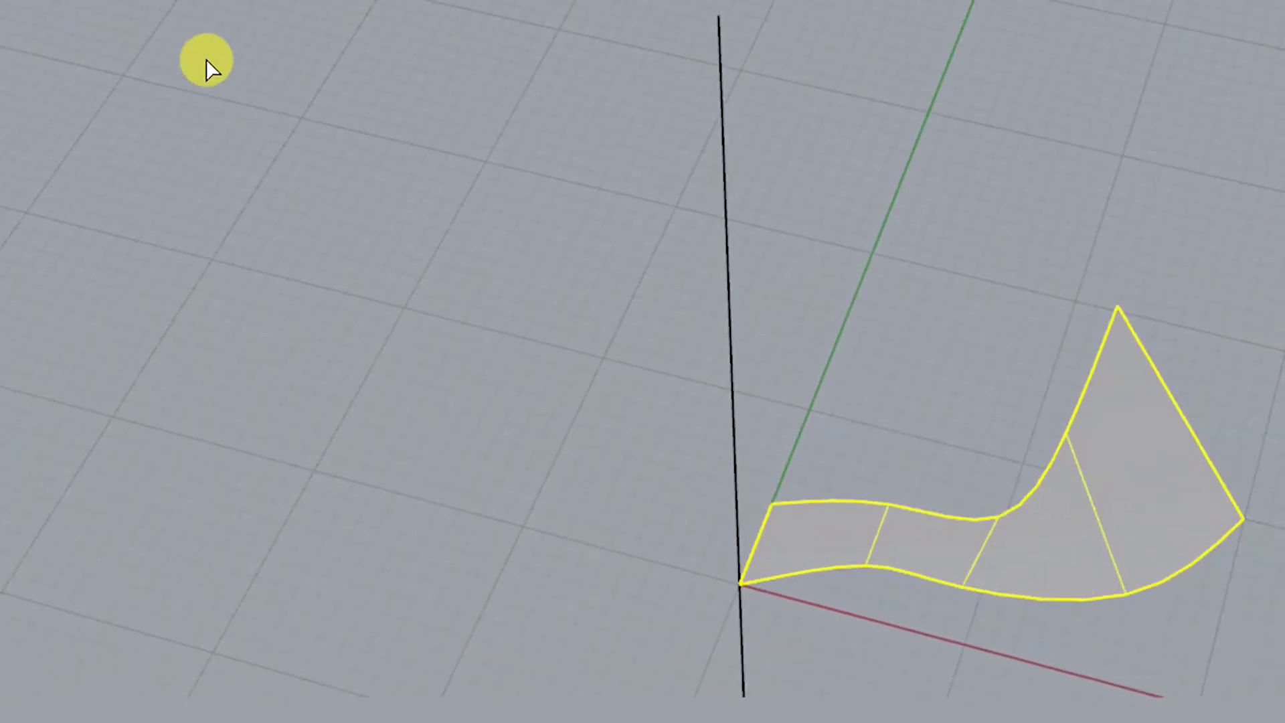
left_click(422, 102)
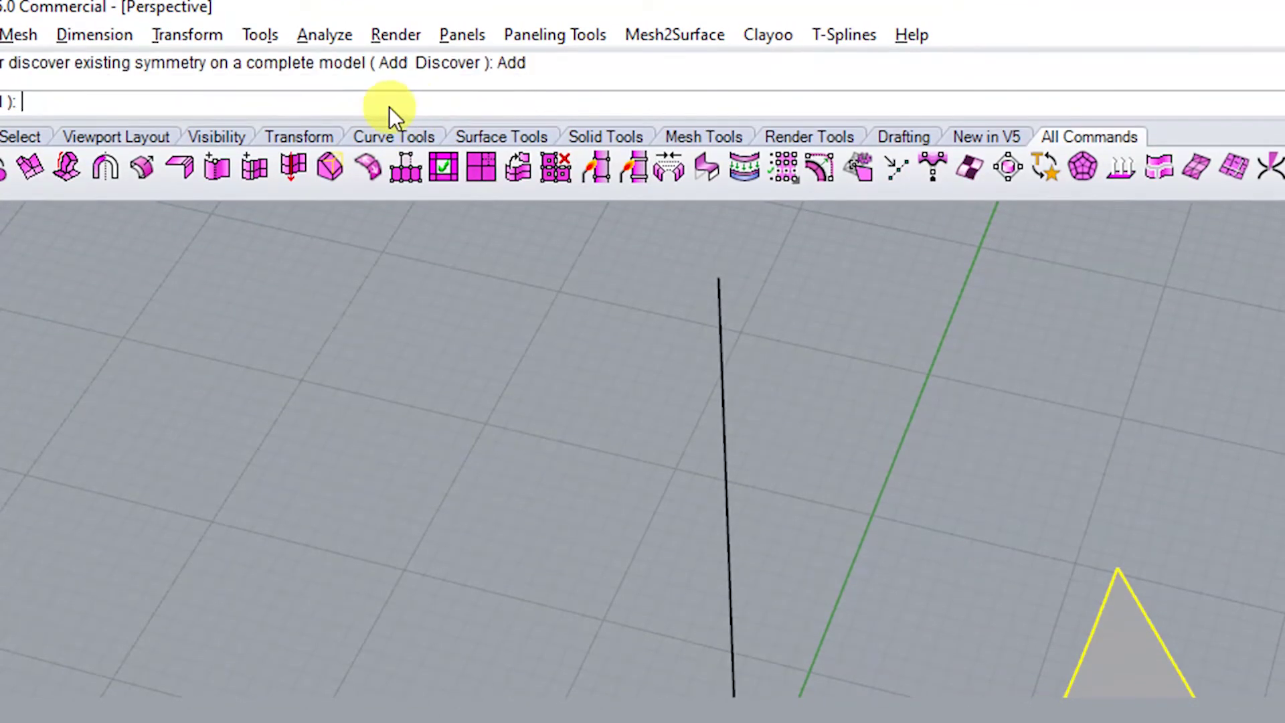
left_click(191, 114)
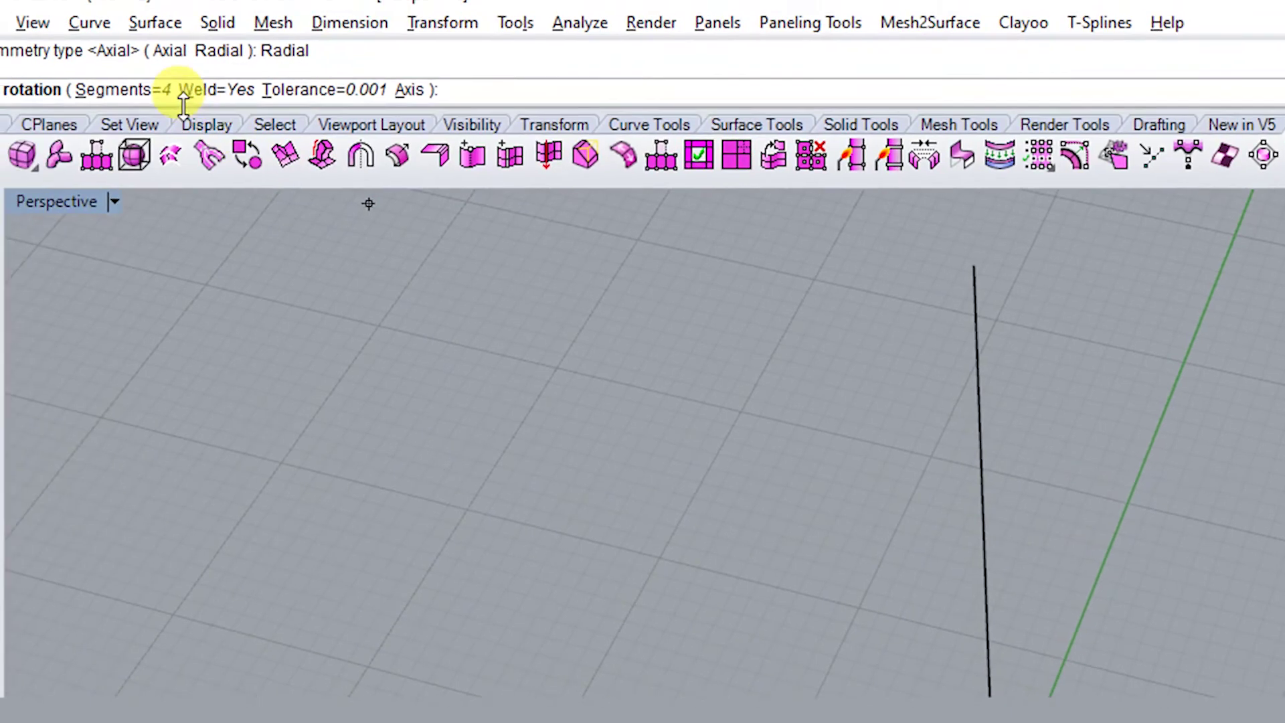
left_click(164, 93)
type("6")
key("Return")
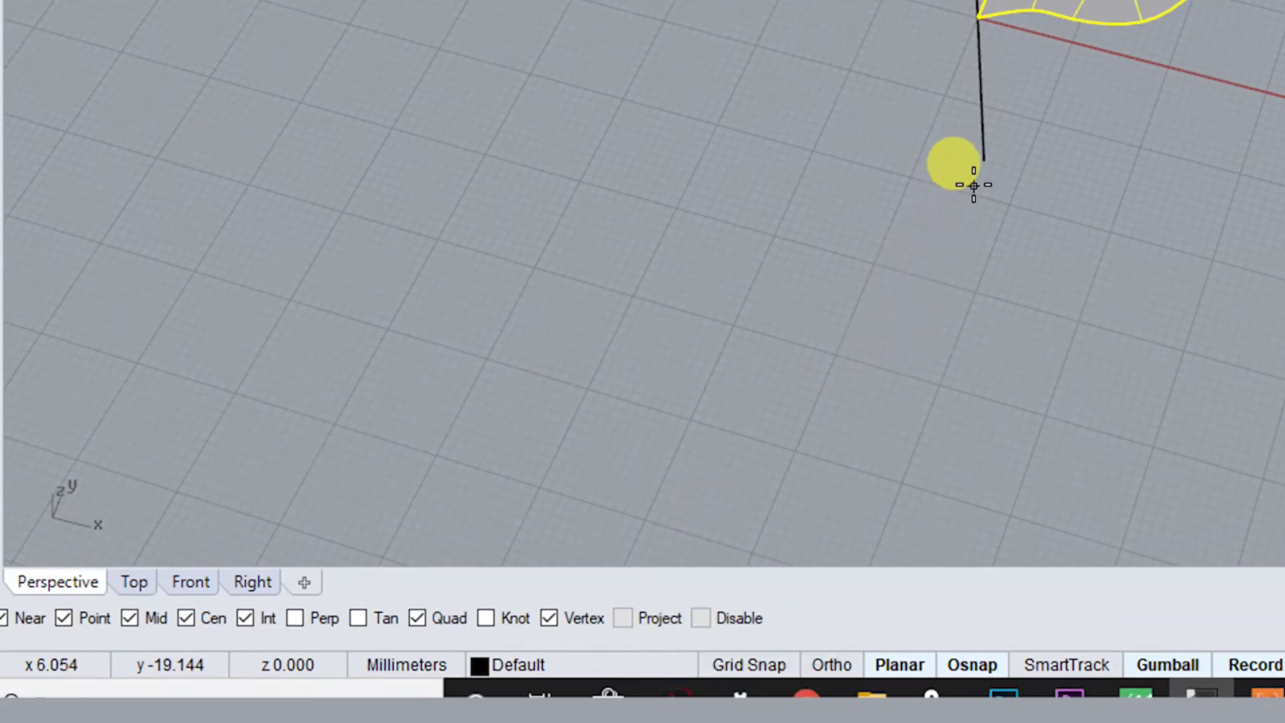
left_click(976, 174)
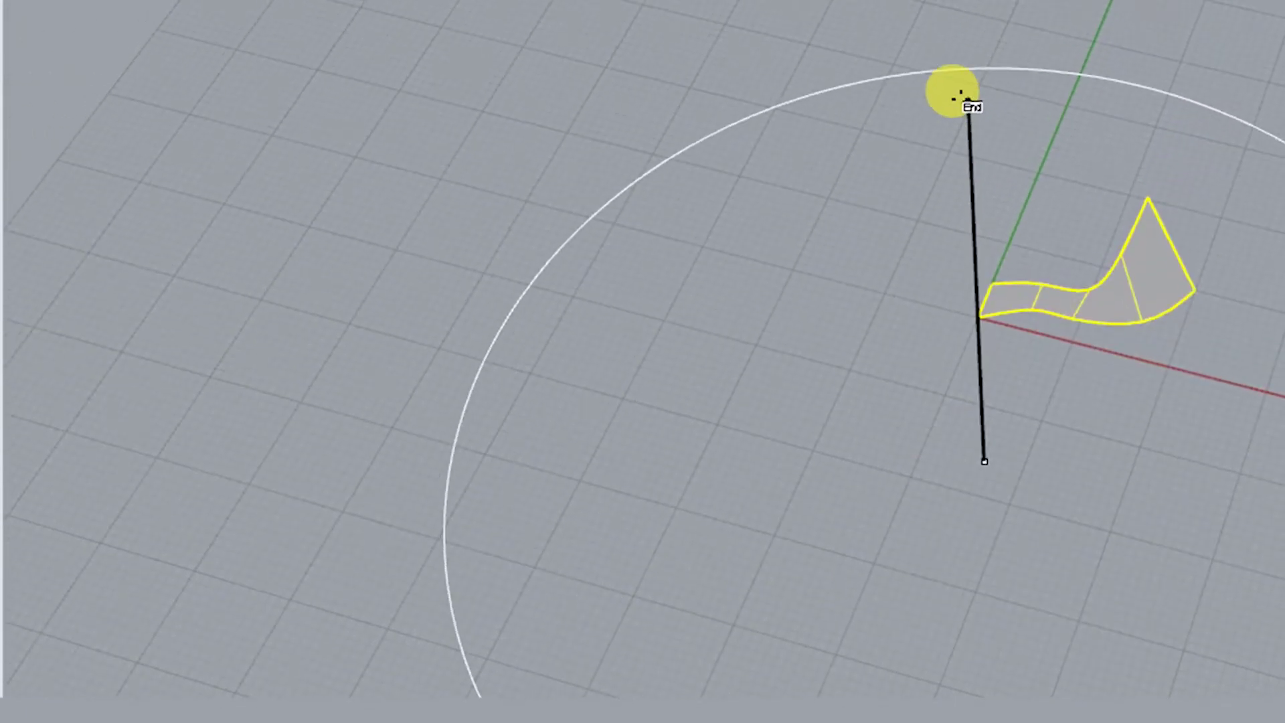
key("Return")
- Undo the radial copies and restart adding symmetry to the blade surface
scroll(982, 271, "up", 3)
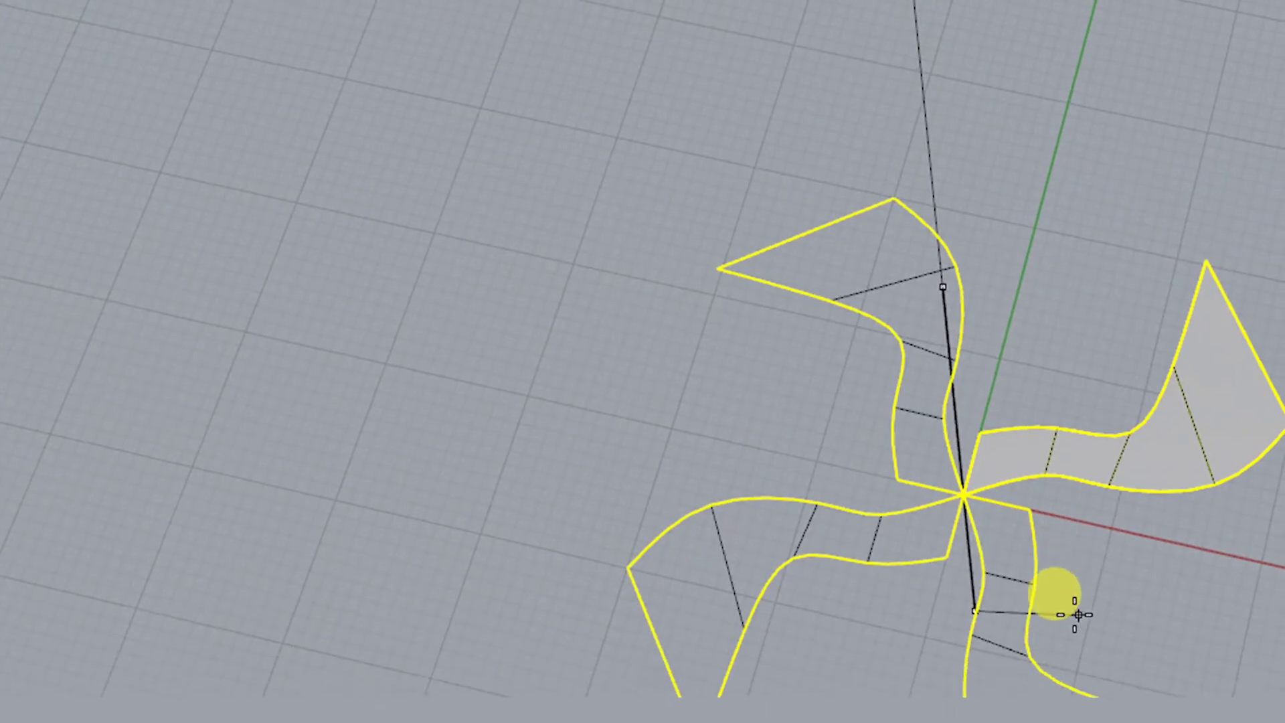
key("ctrl+z")
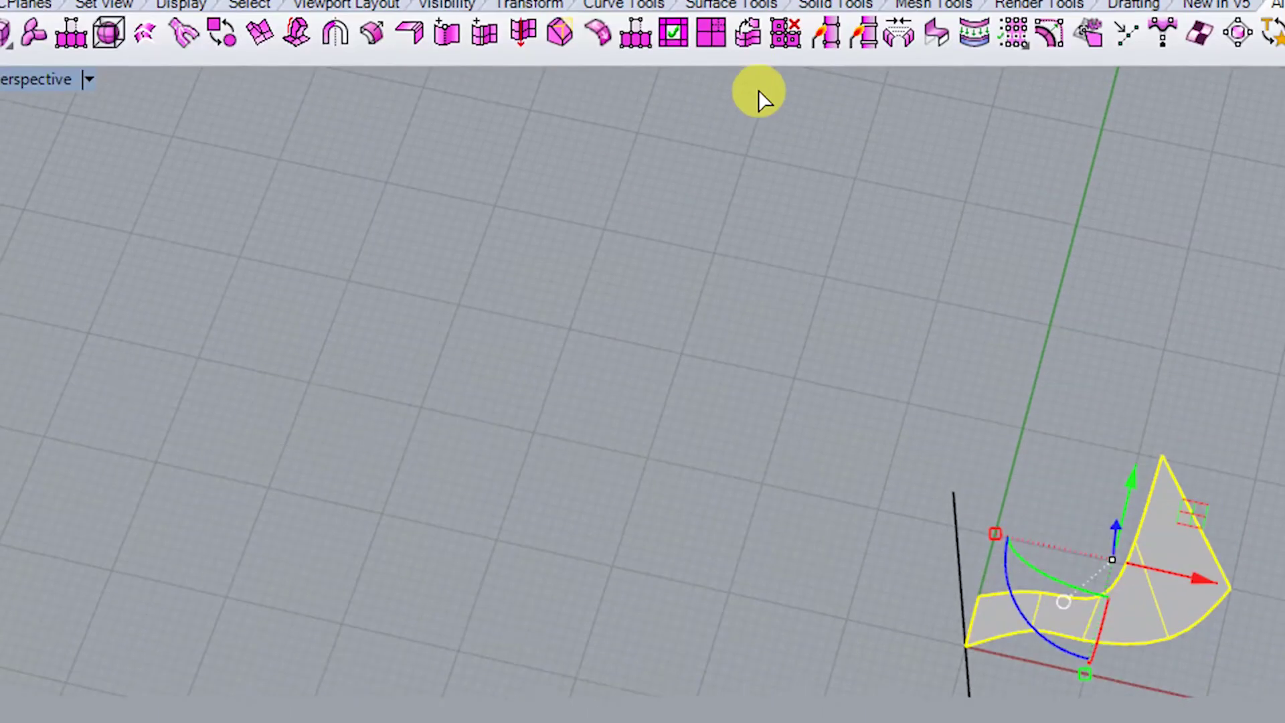
left_click(757, 94)
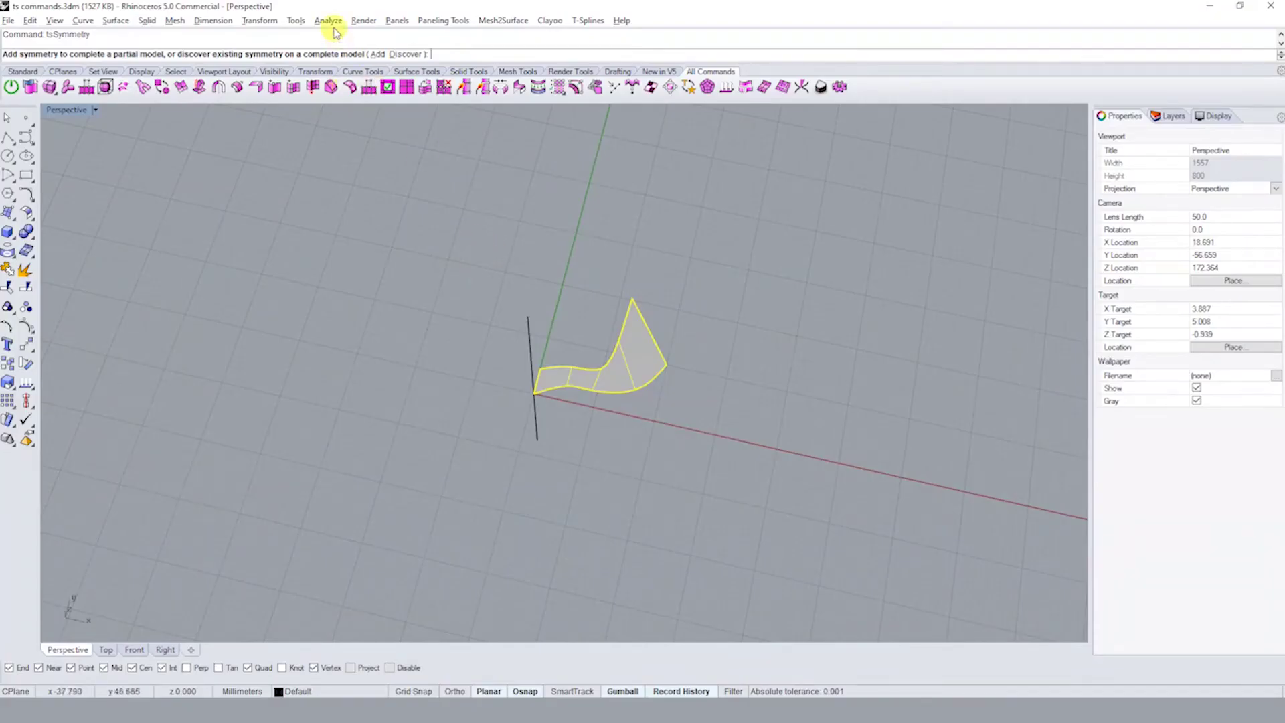
left_click(379, 55)
left_click(159, 54)
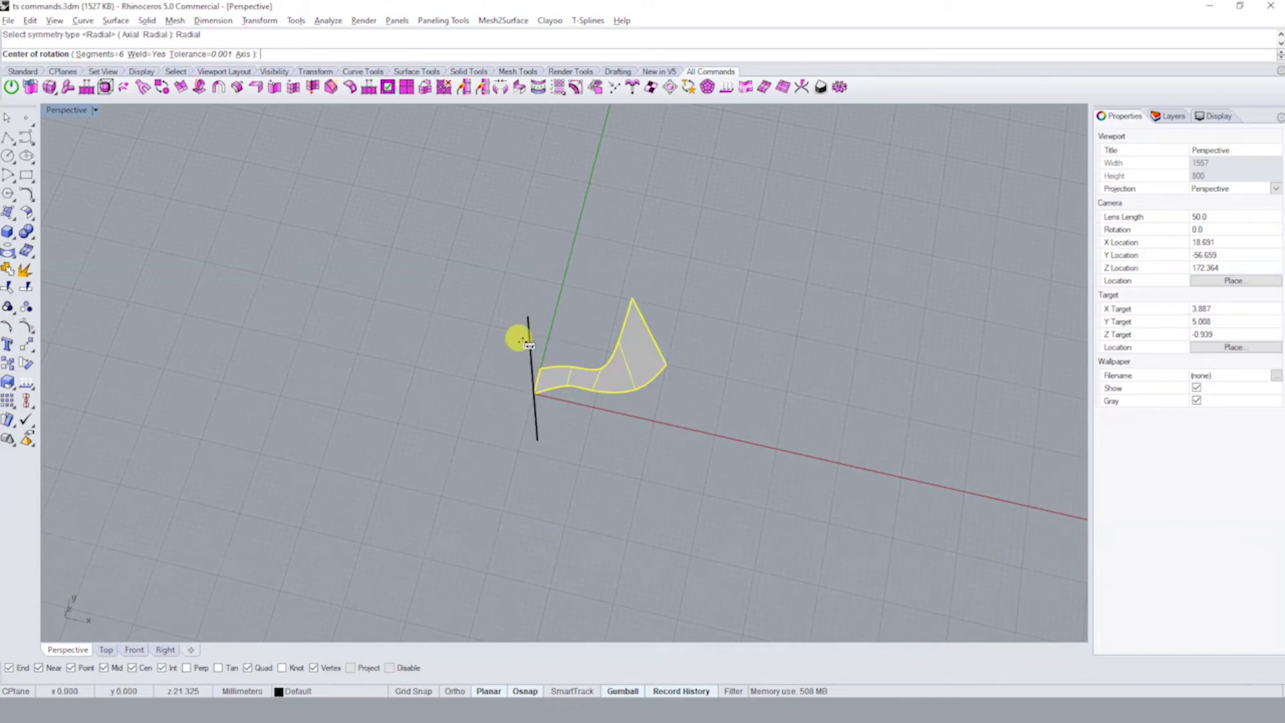
type("0")
left_click(518, 420)
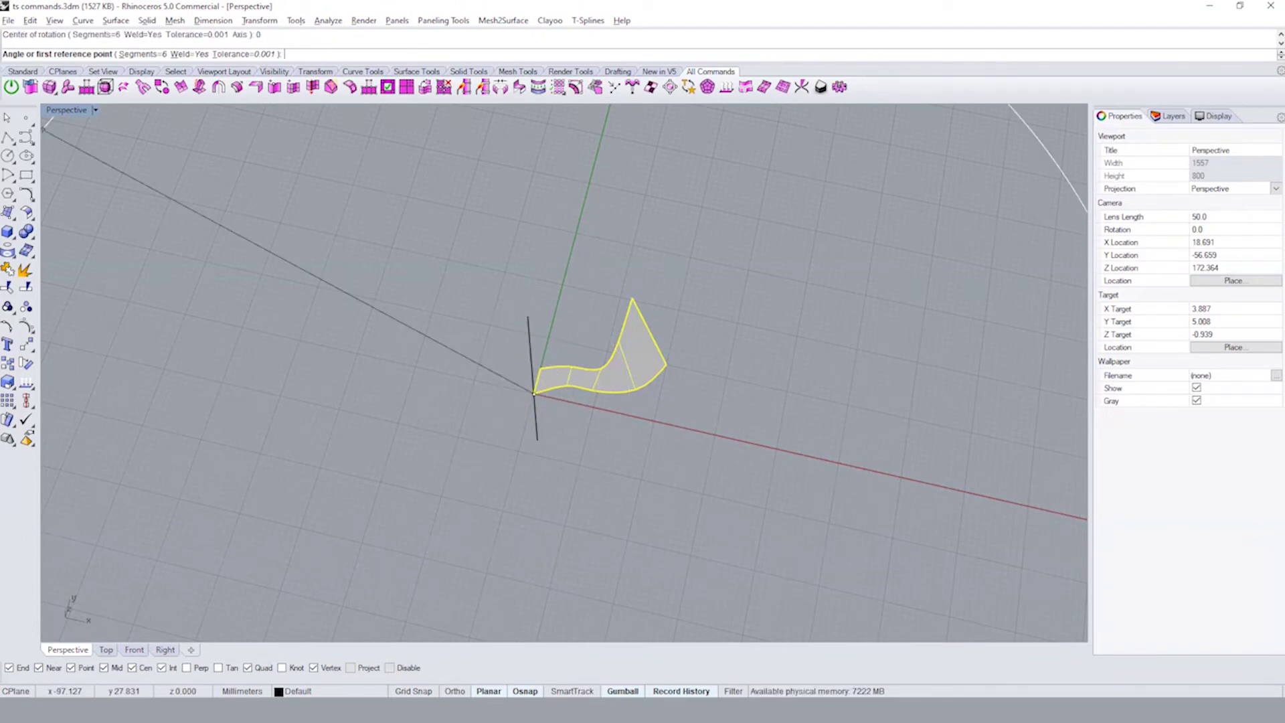
key("F8")
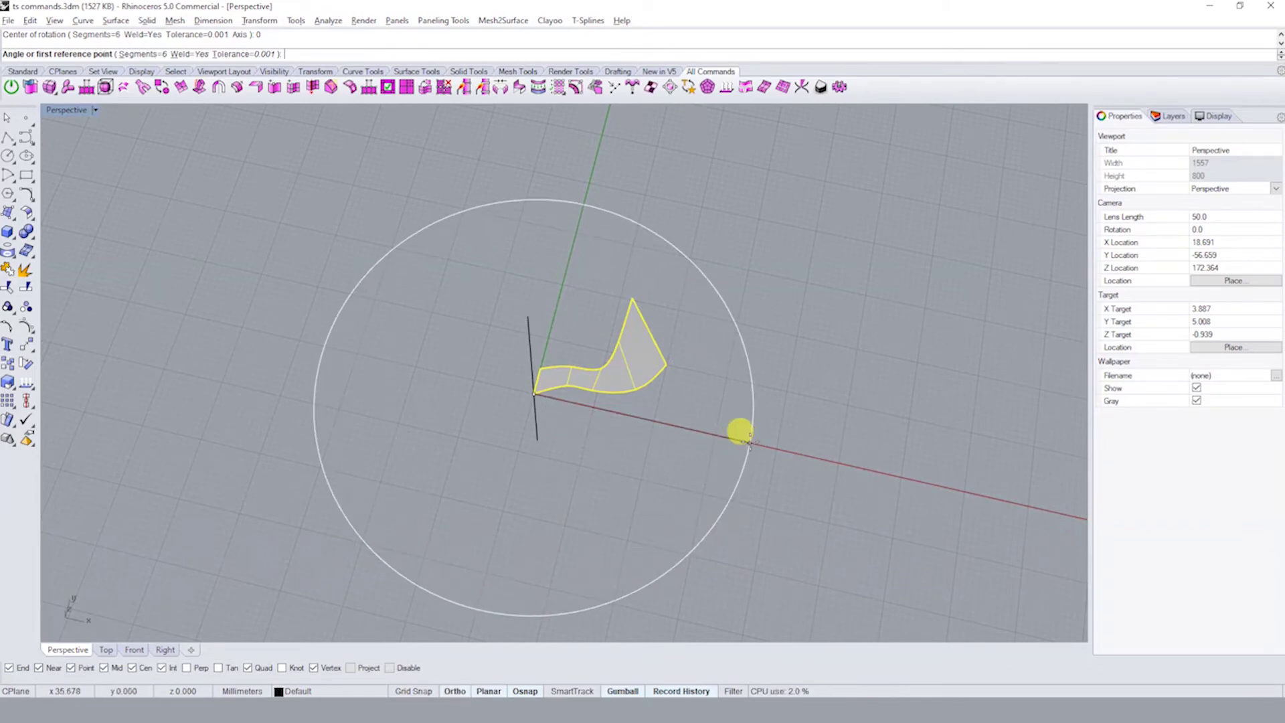
left_click(748, 440)
key("F8")
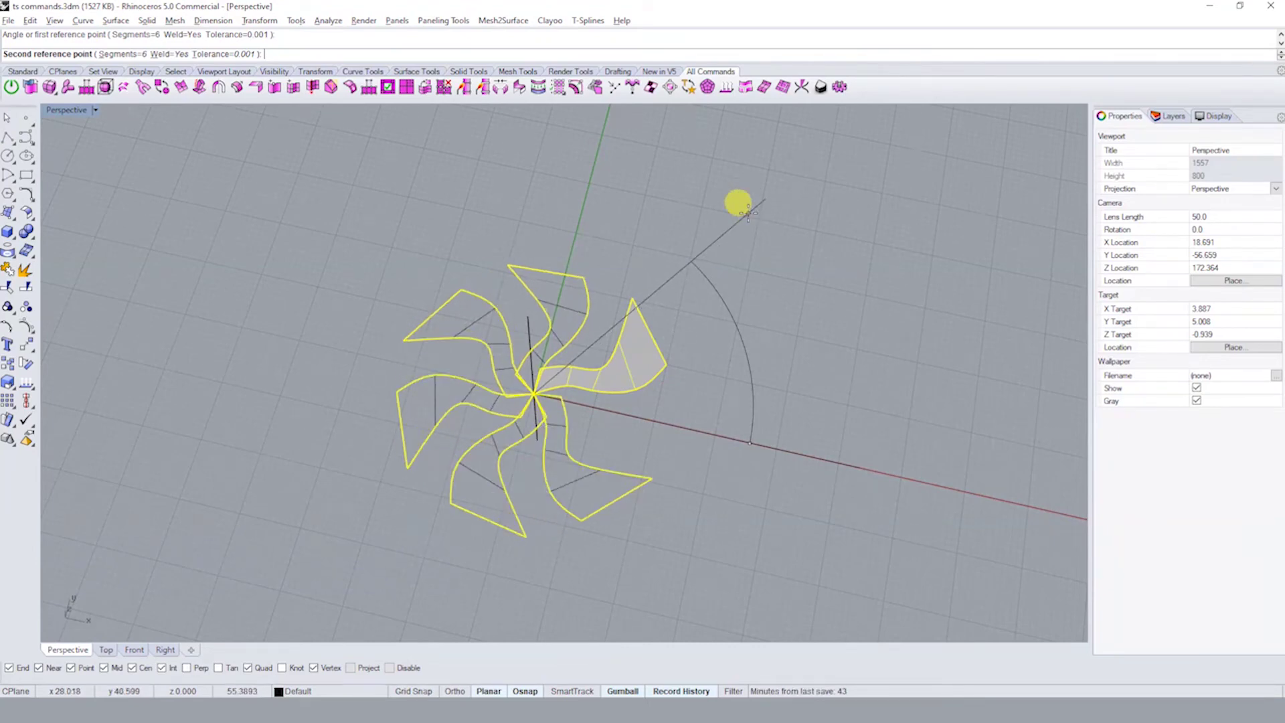
left_click(749, 213)
key("Return")
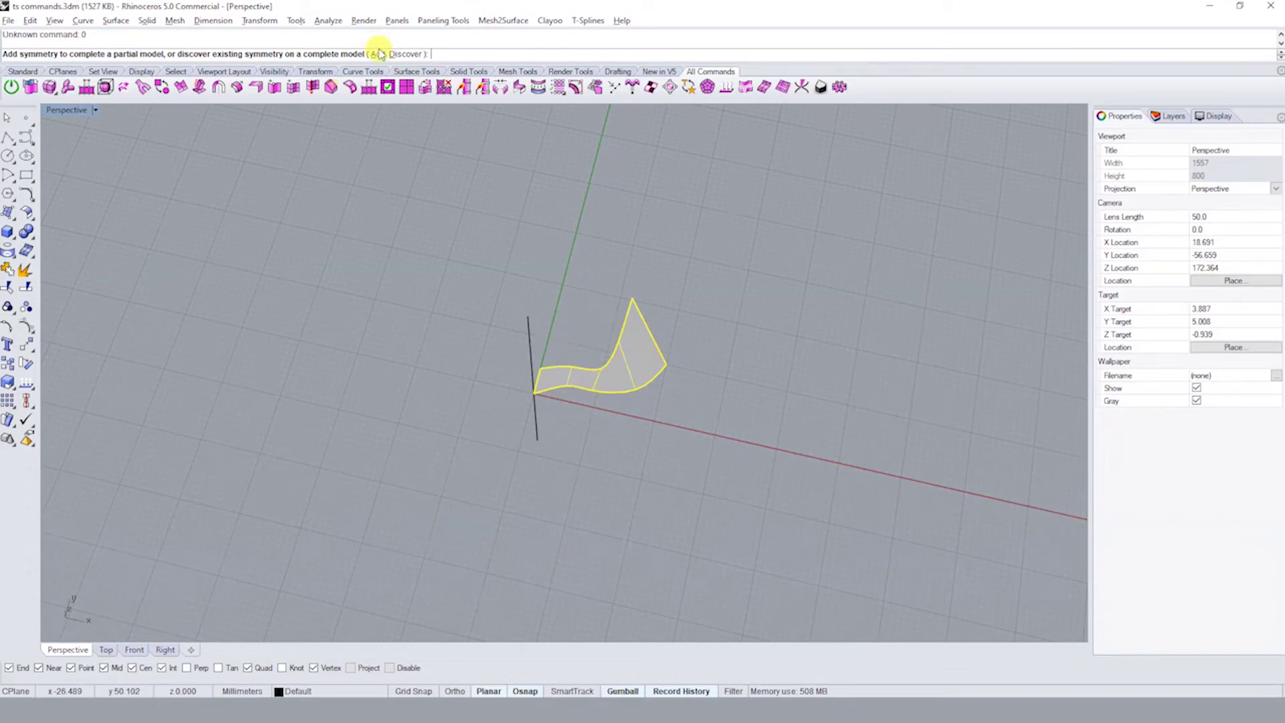
left_click(378, 54)
left_click(143, 55)
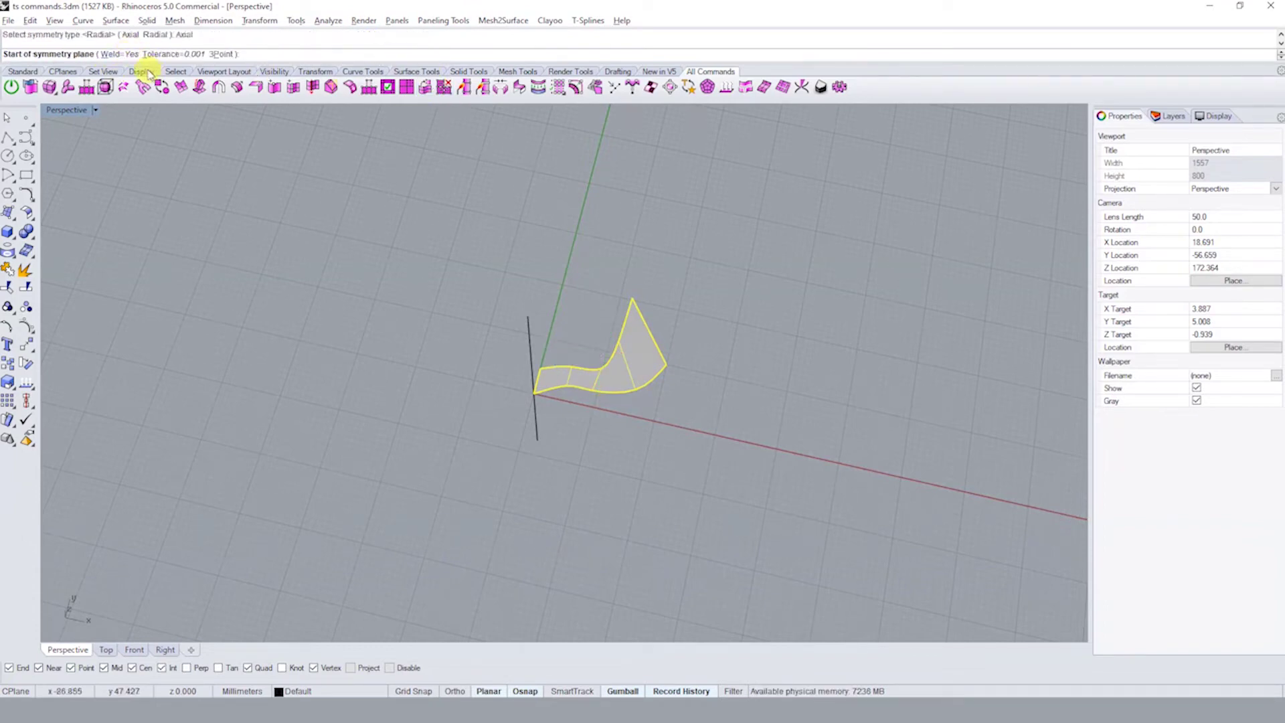
type("0")
right_click(659, 390)
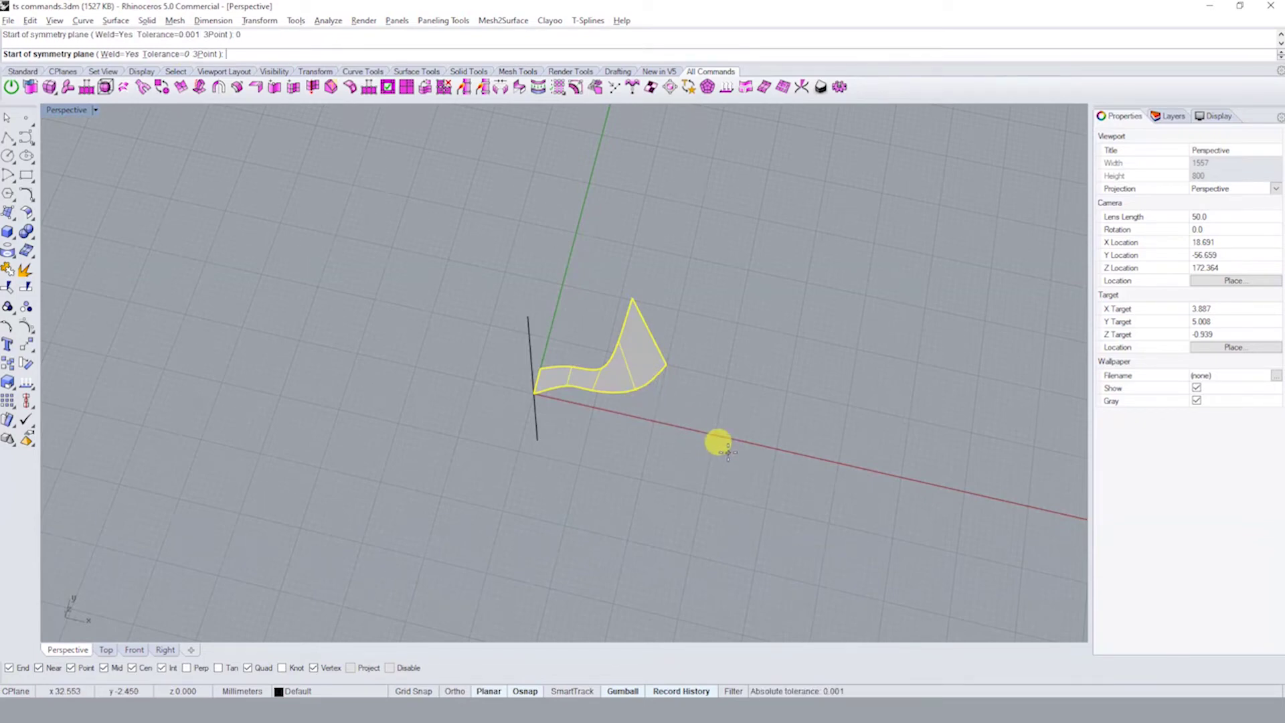
right_click(728, 453)
right_click(523, 318)
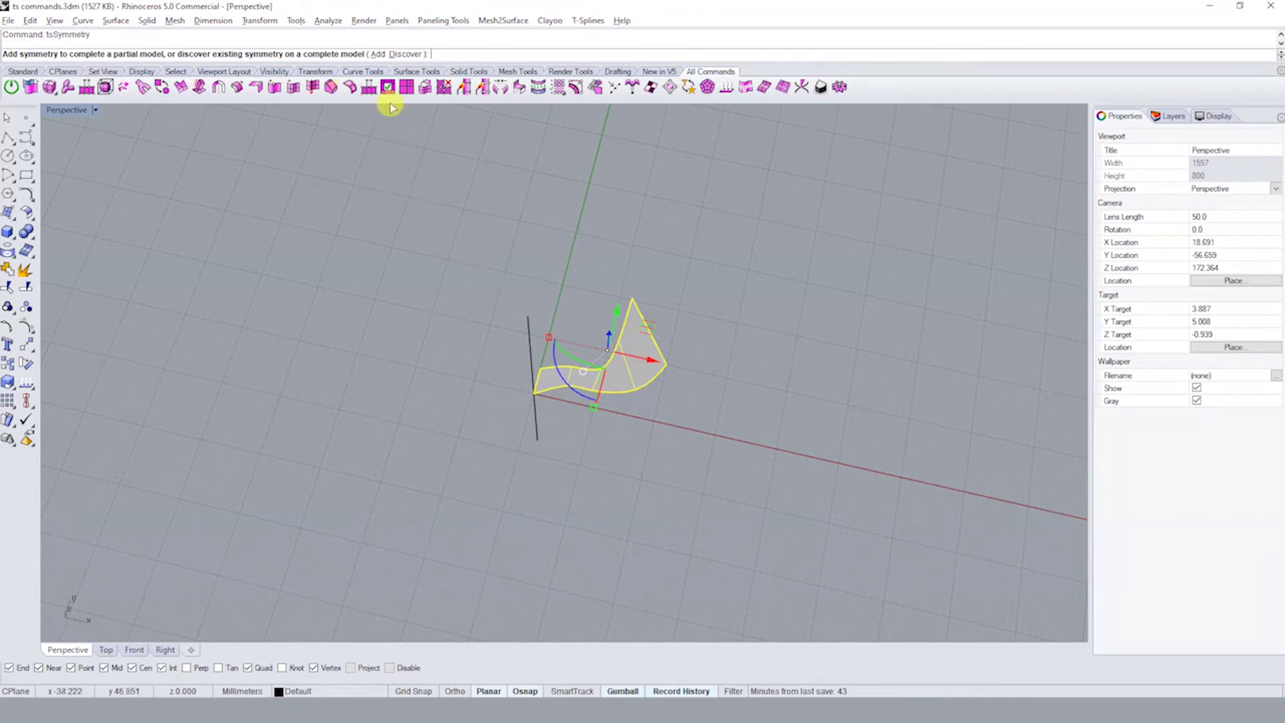
right_click(717, 264)
type("t")
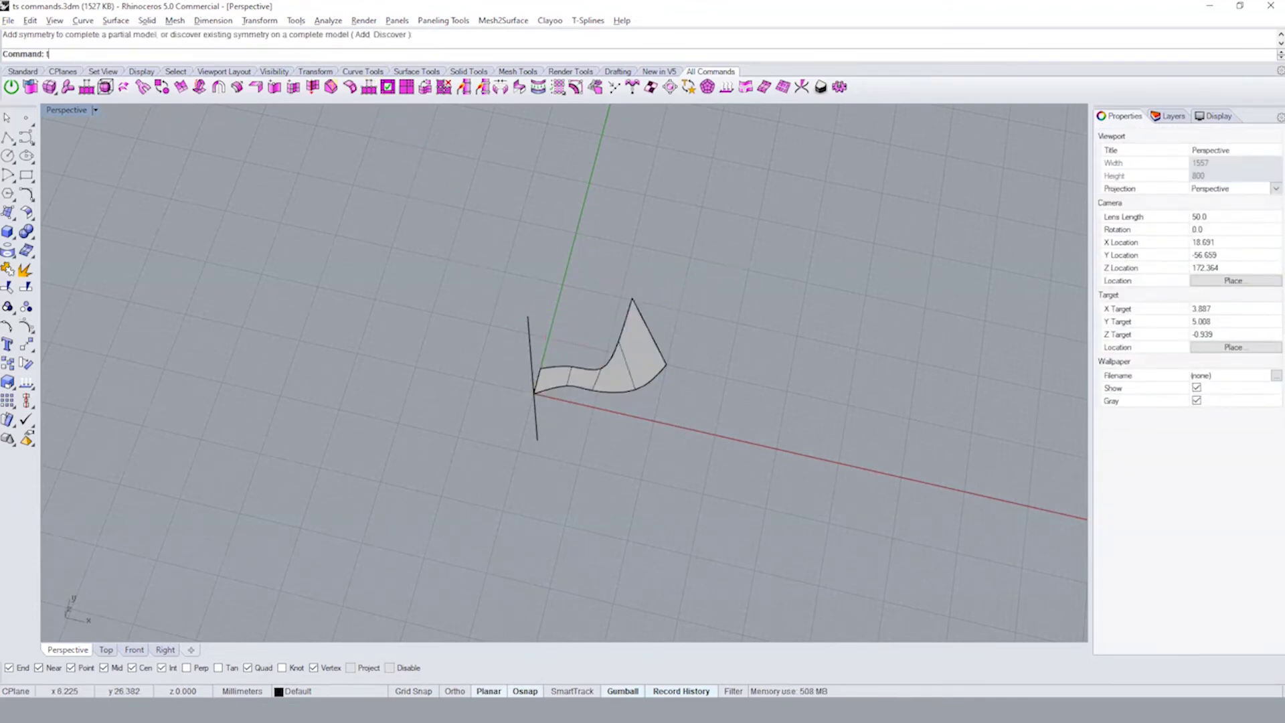
- Give the blade radial tsSymmetry about the origin, producing six blades
type("sSymmetry")
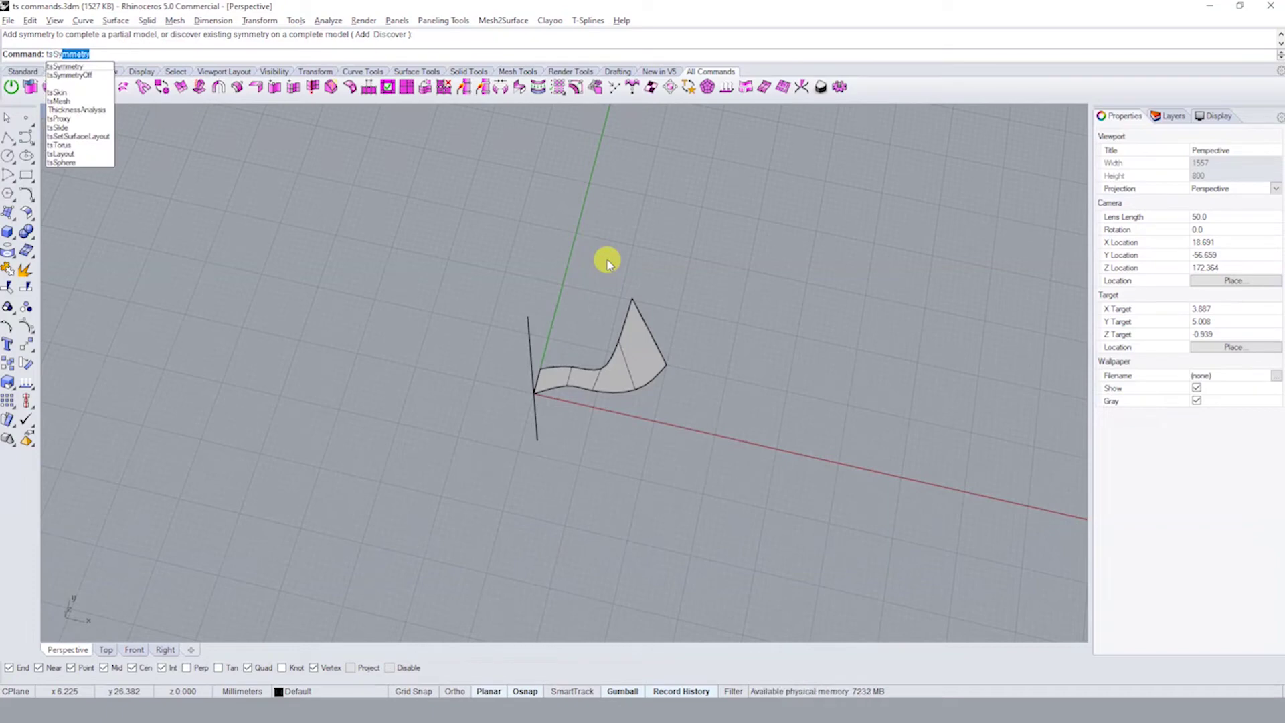
key("Return")
left_click(612, 372)
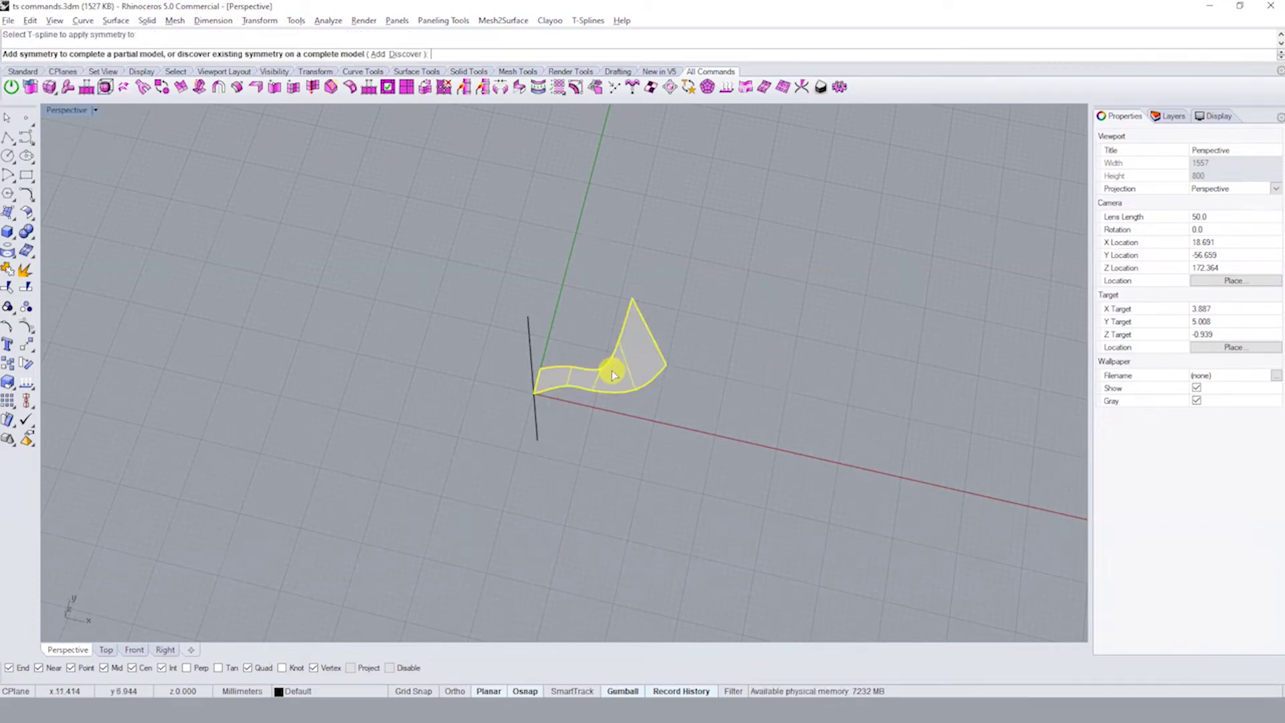
left_click(378, 53)
left_click(148, 54)
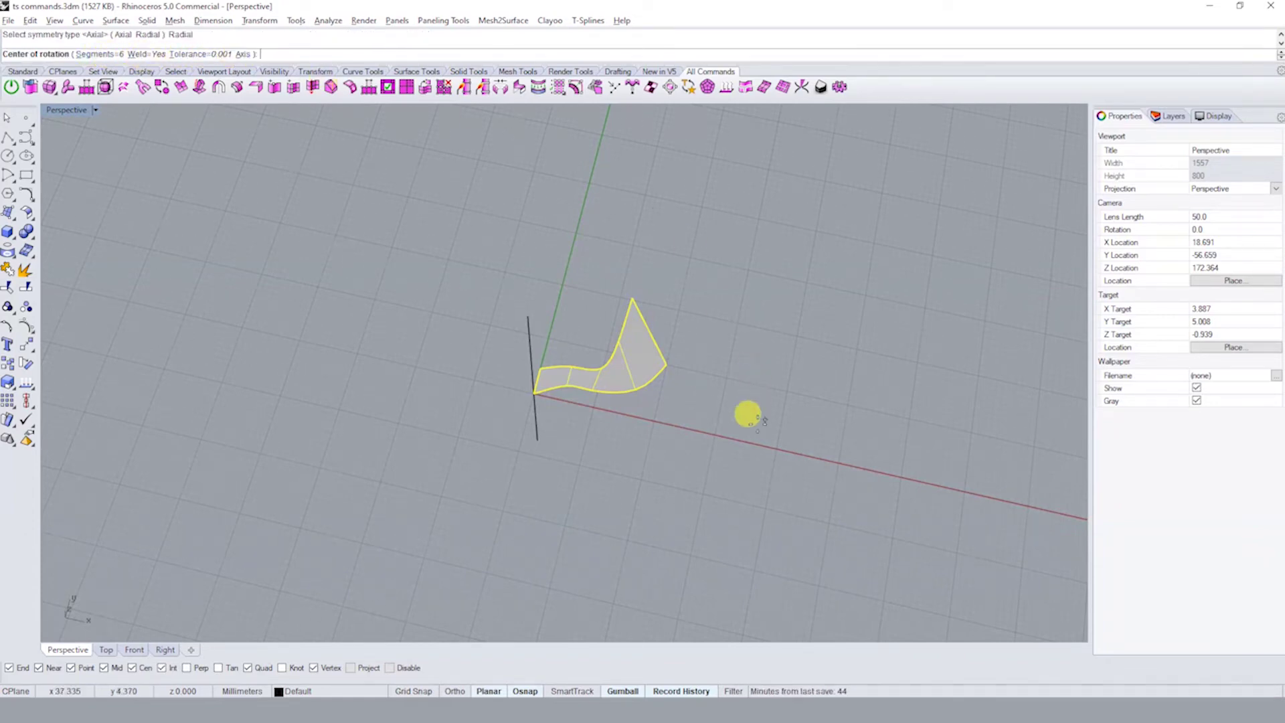
type("0")
key("Return")
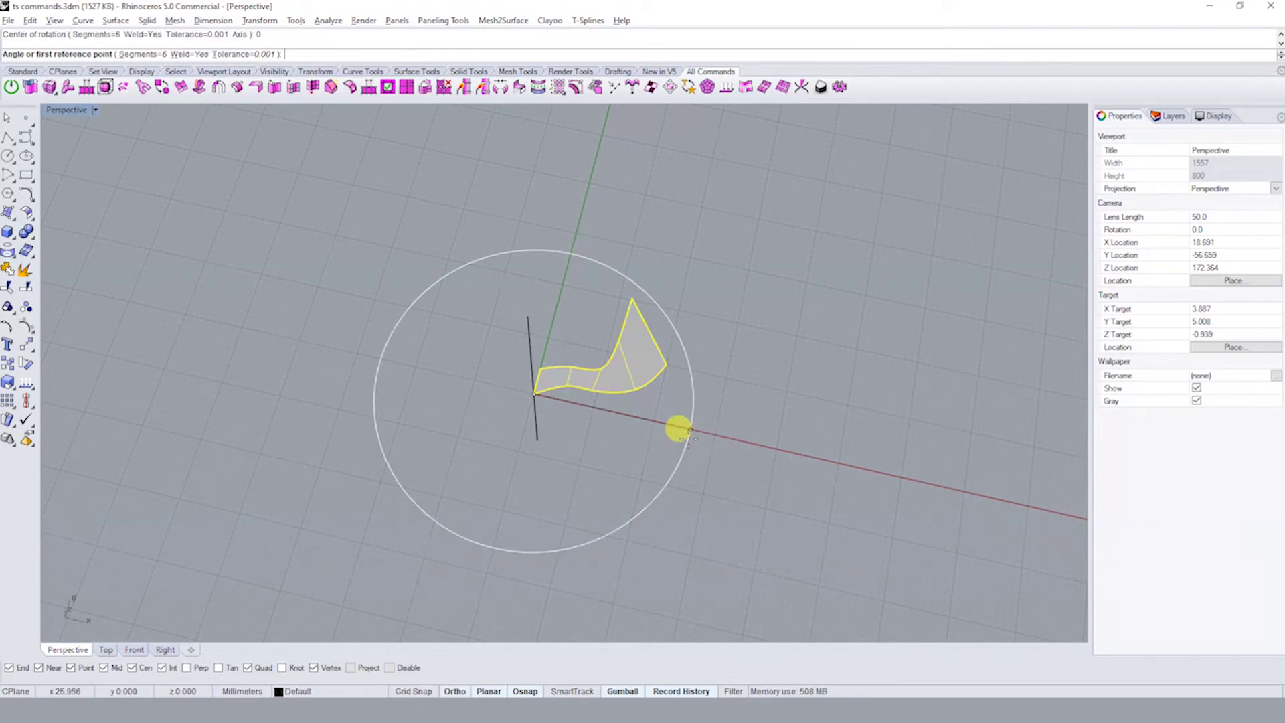
left_click(703, 430)
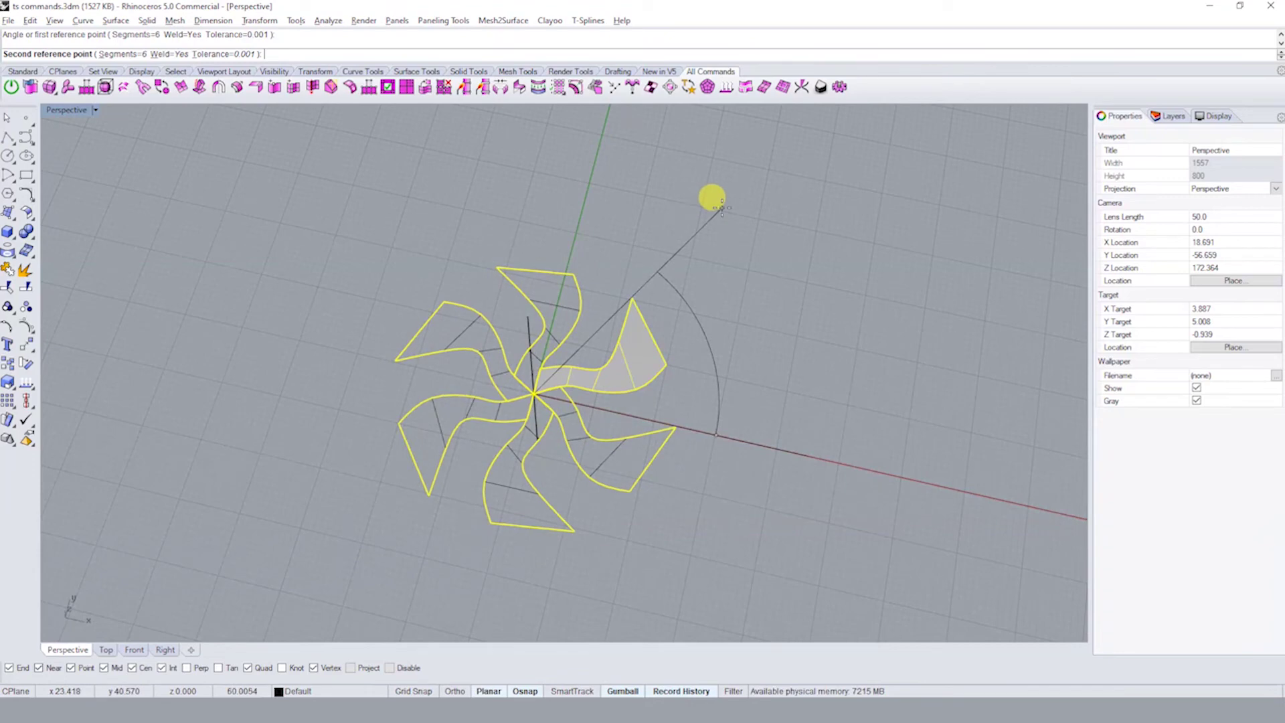
left_click(721, 209)
- Zoom in and select the pinwheel mesh
scroll(555, 392, "up", 3)
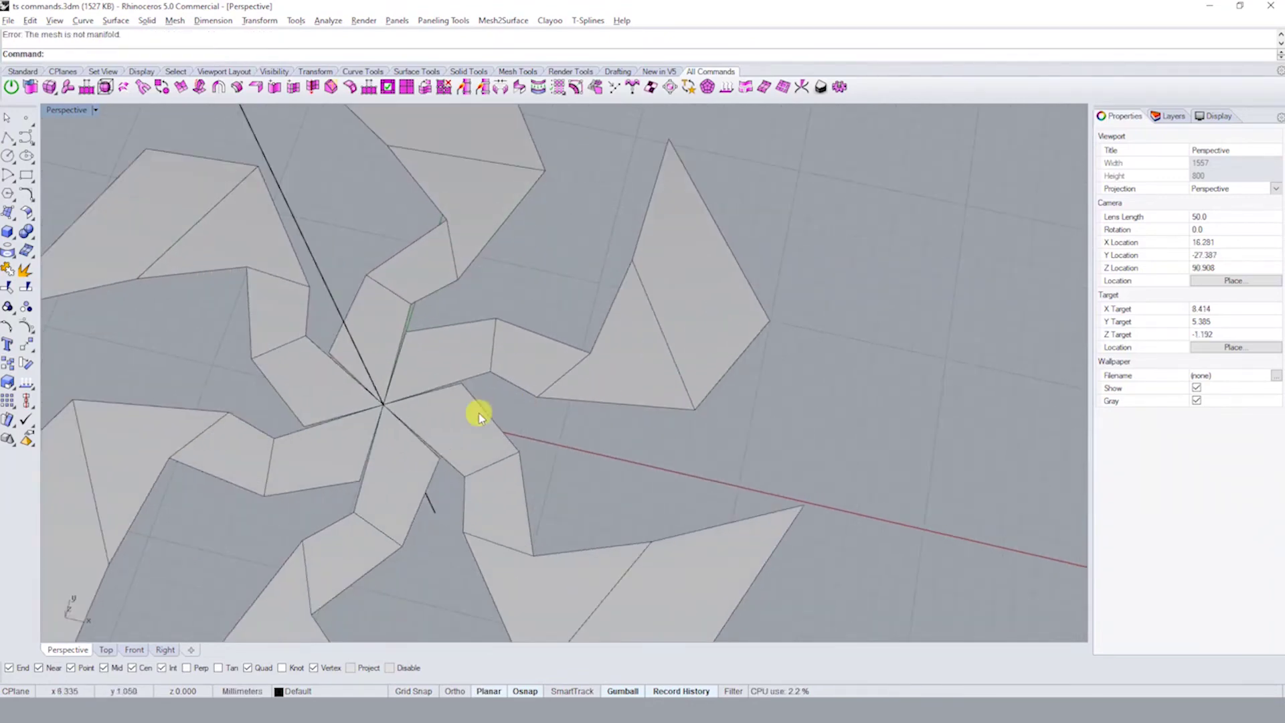
scroll(442, 395, "up", 3)
scroll(422, 398, "down", 1)
scroll(830, 372, "down", 3)
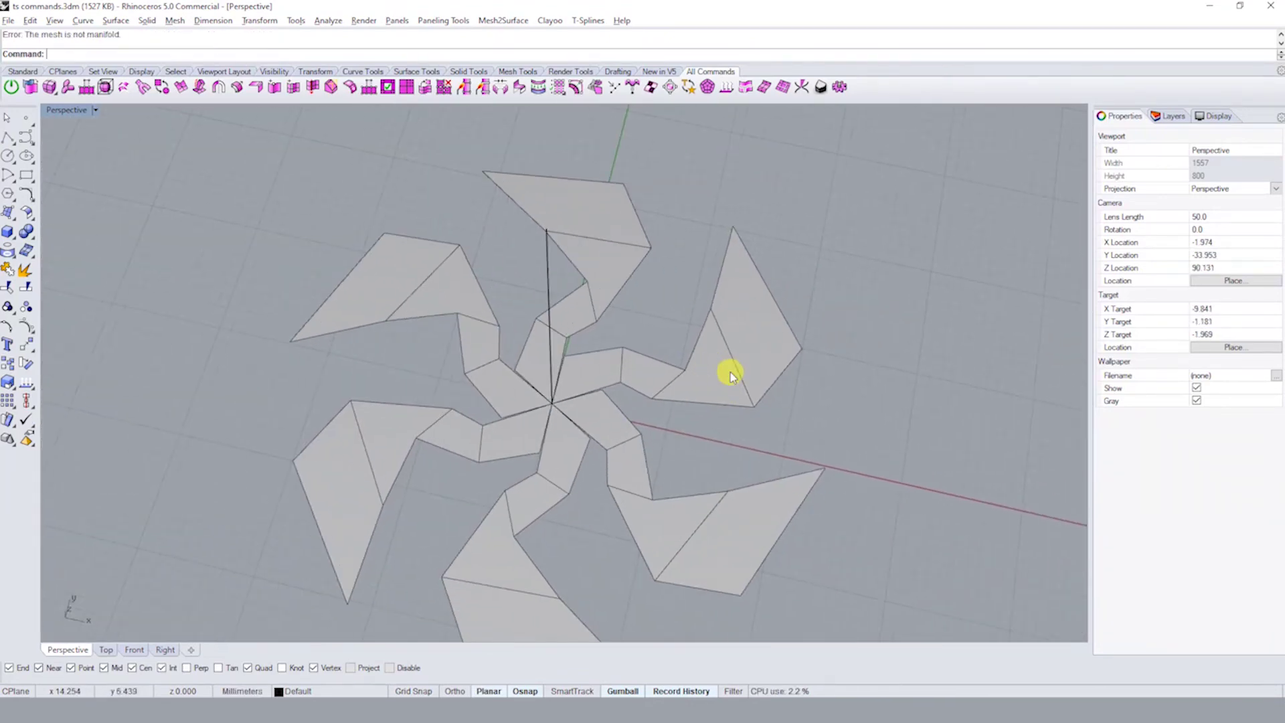
left_click(731, 369)
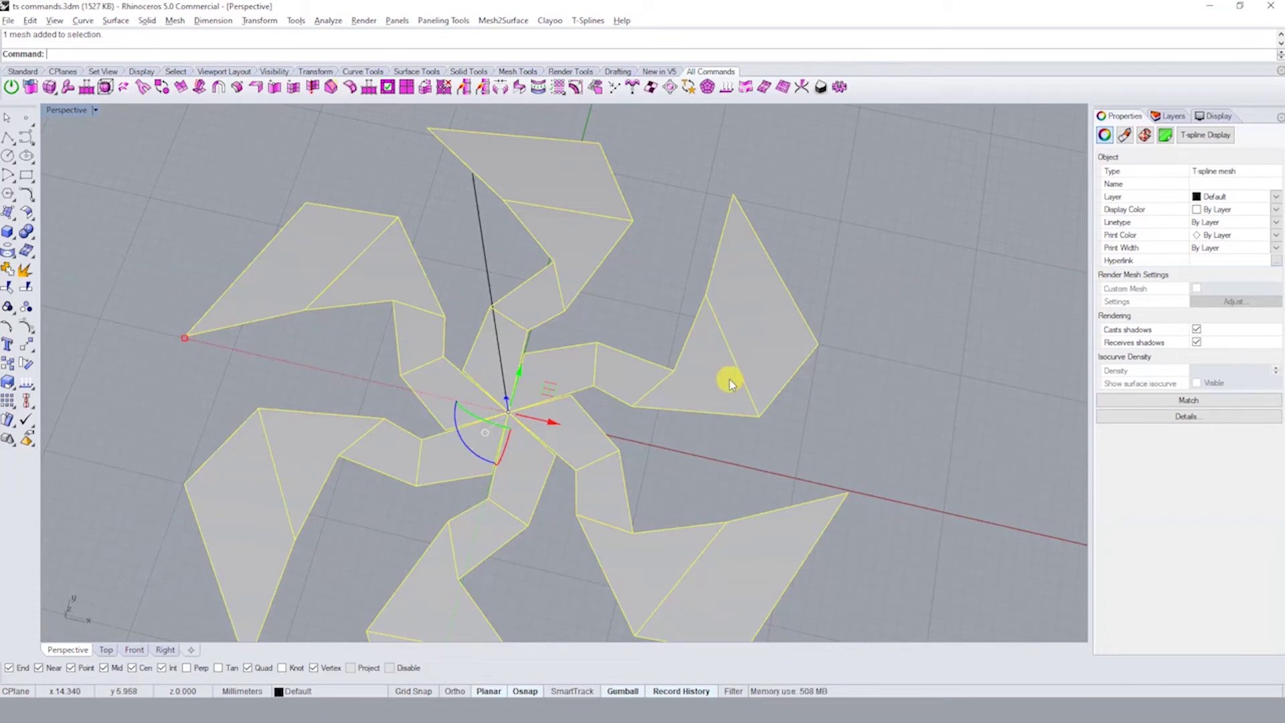
scroll(729, 381, "up", 8)
key("Escape")
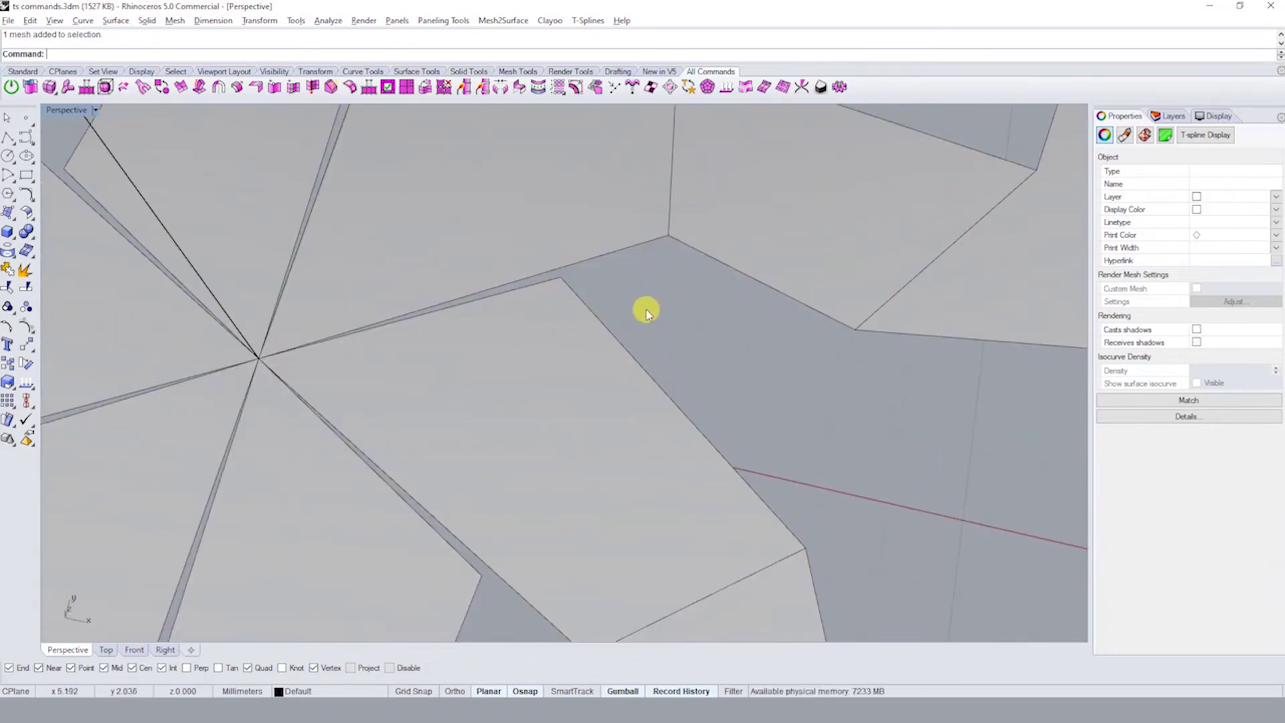
scroll(646, 309, "down", 4)
scroll(723, 439, "down", 4)
left_click(629, 380)
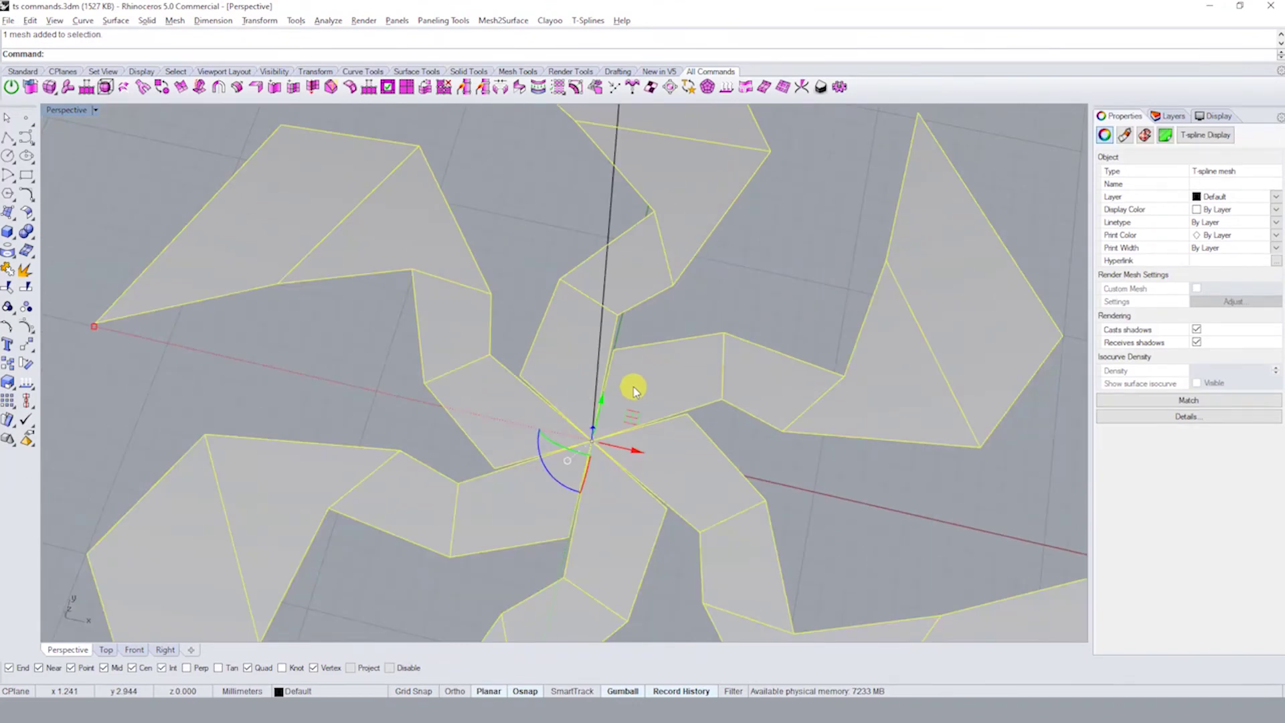
scroll(634, 390, "up", 5)
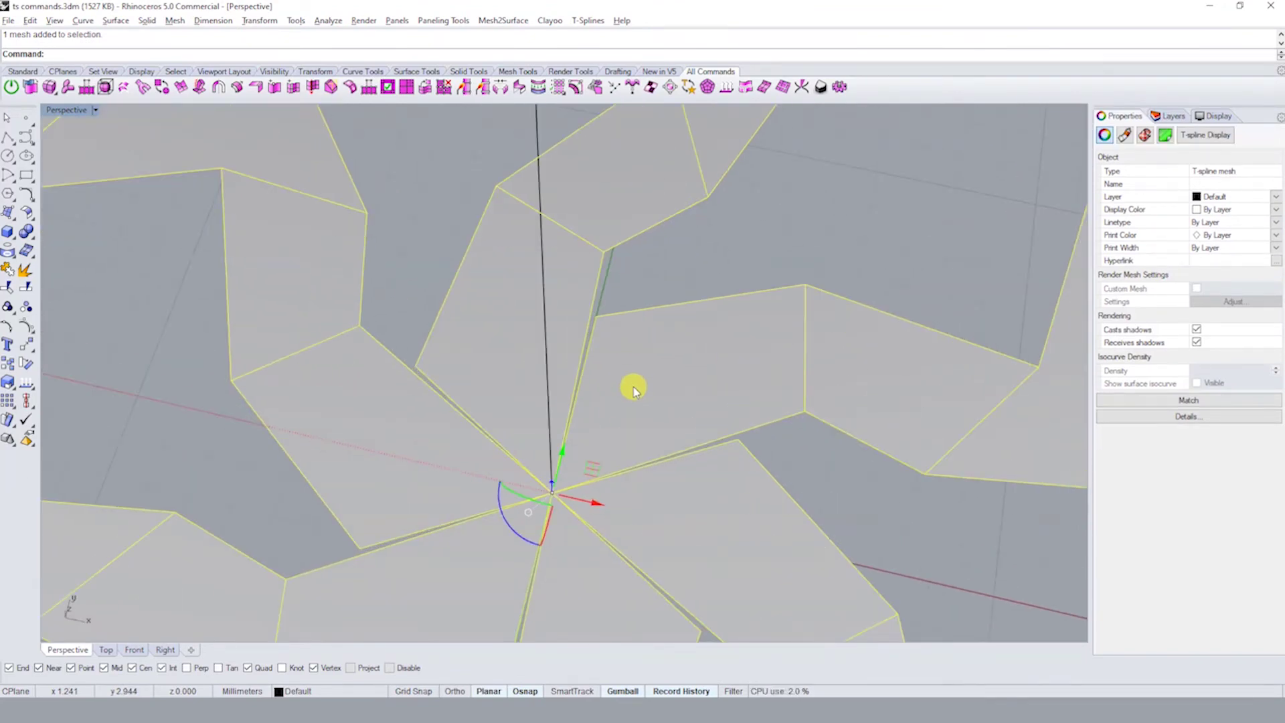
- Show control points, move one vertex near the pinwheel centre, then reselect the mesh
key("F10")
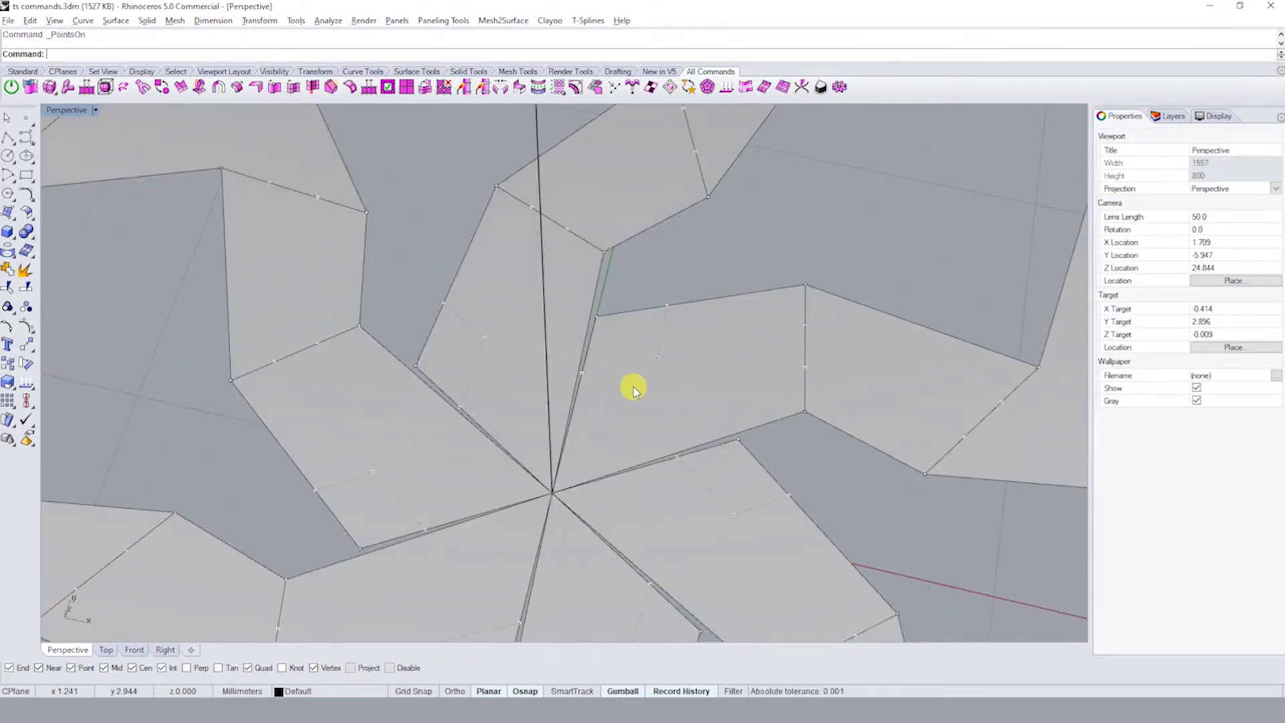
scroll(745, 472, "up", 2)
mouse_move(697, 355)
left_mouse_down()
mouse_move(748, 438)
mouse_move(838, 387)
left_mouse_up()
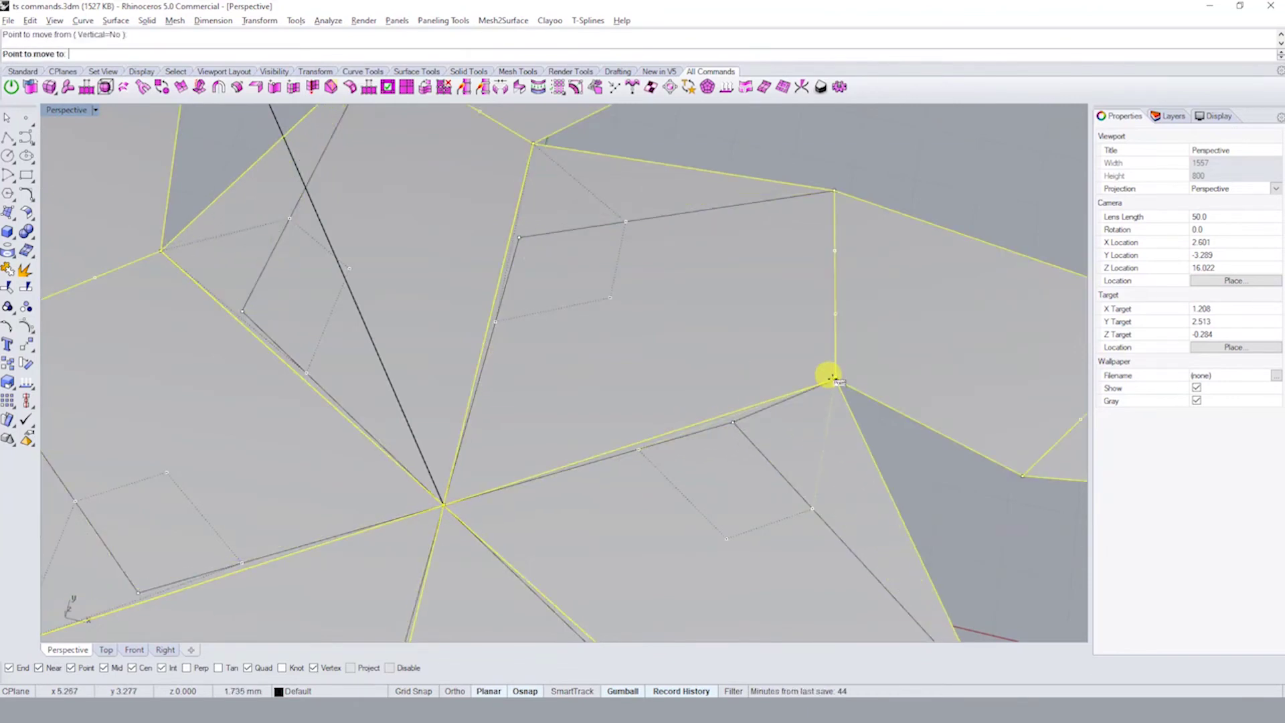
scroll(767, 400, "down", 2)
scroll(735, 367, "down", 2)
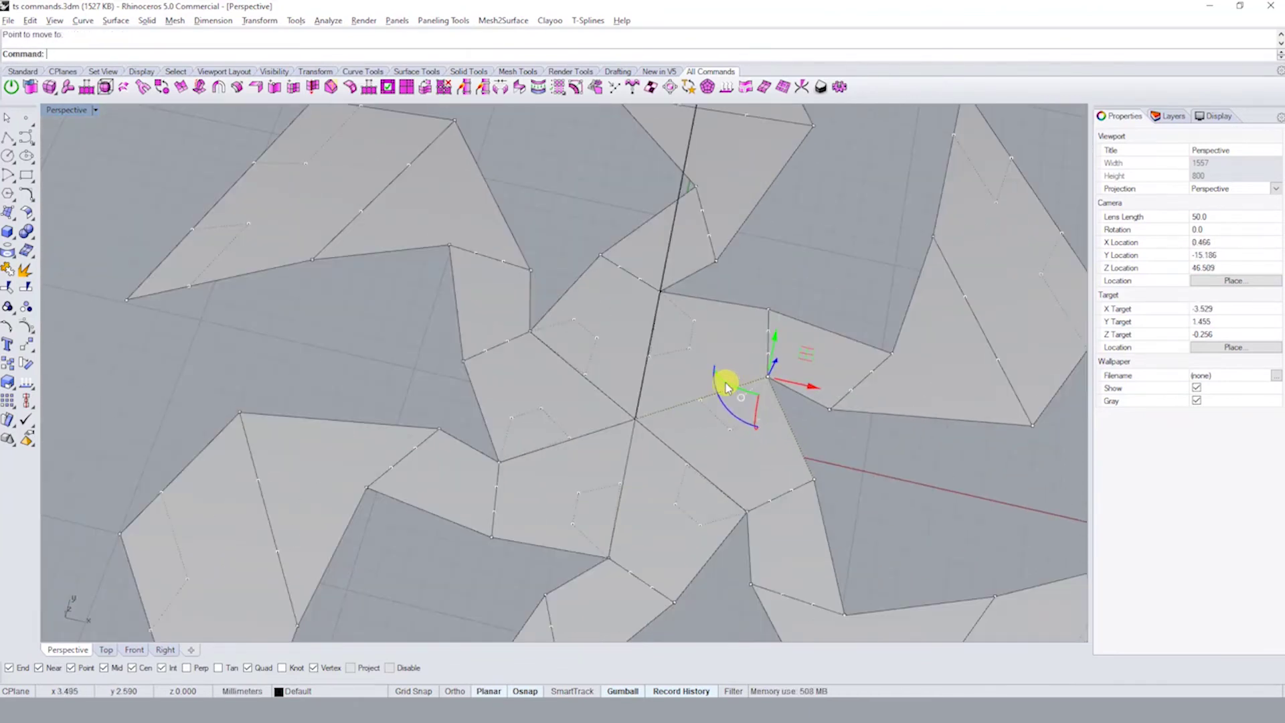
key("Escape")
key("Escape")
scroll(776, 348, "down", 2)
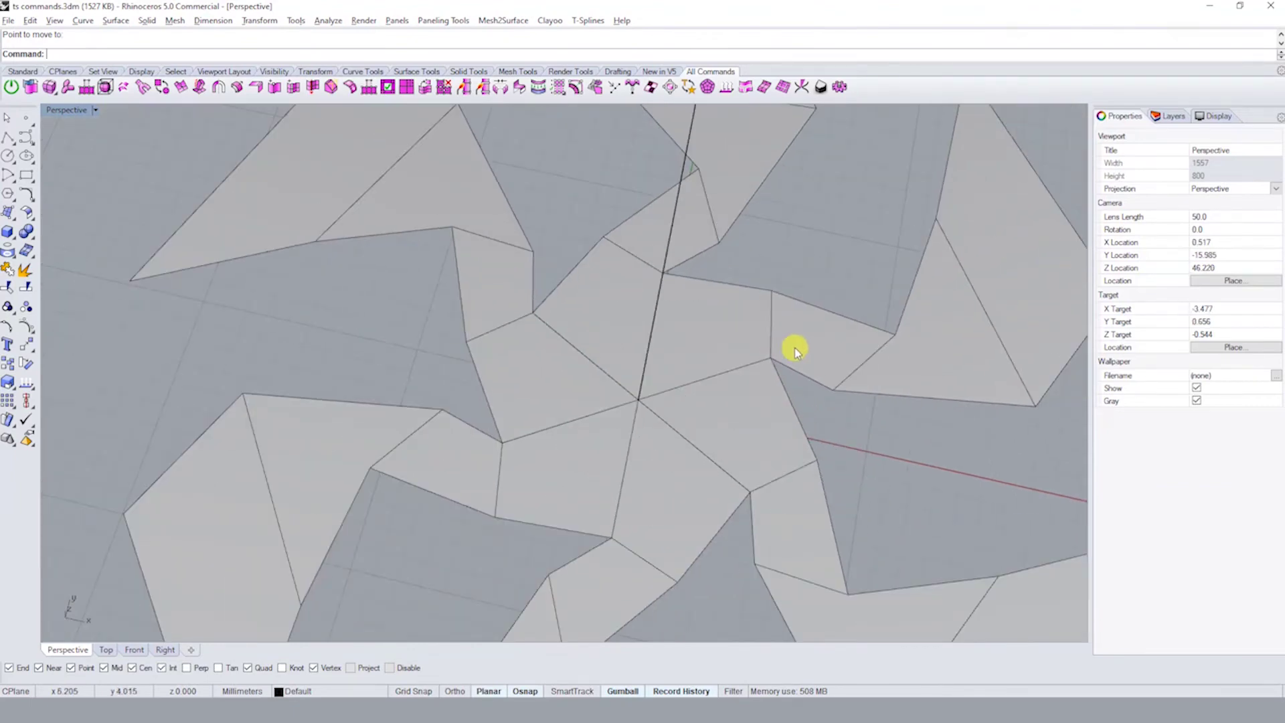
left_click(794, 347)
scroll(795, 349, "down", 2)
scroll(796, 351, "up", 2)
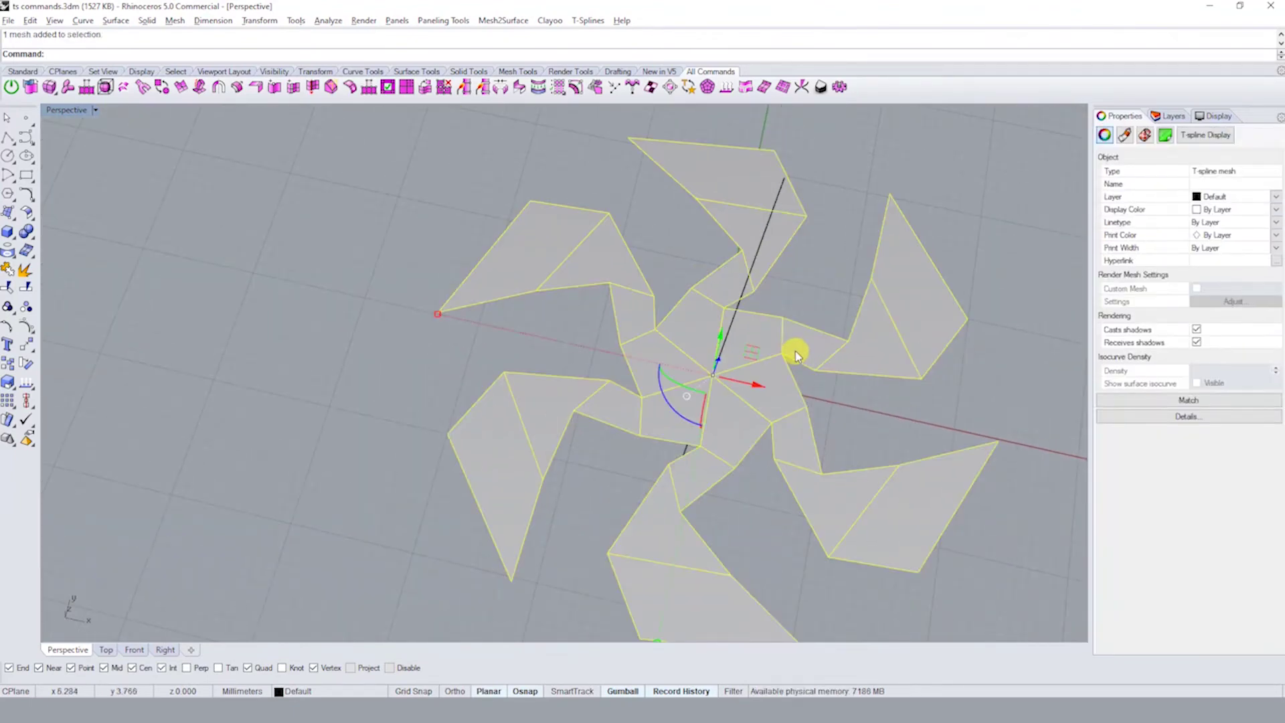
- Turn off symmetry on the pinwheel and clear the selection
type("tsymmetry")
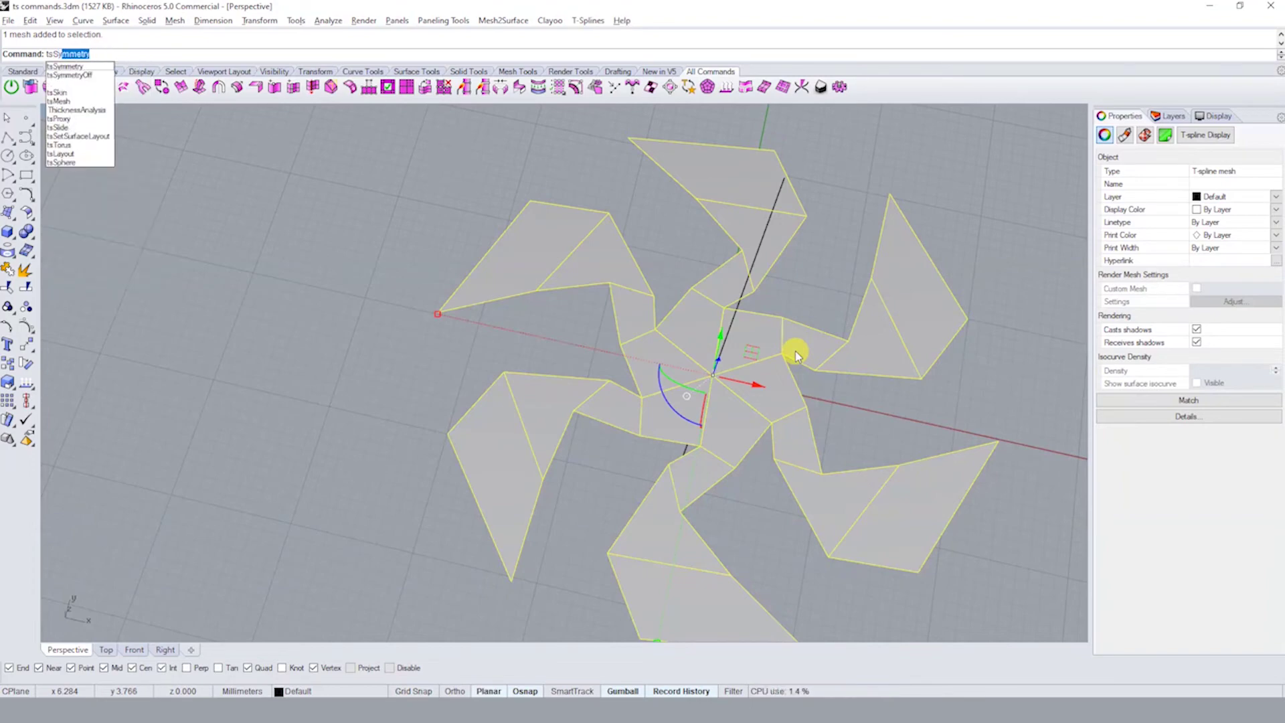
left_click(101, 75)
scroll(804, 375, "down", 3)
left_click(823, 411)
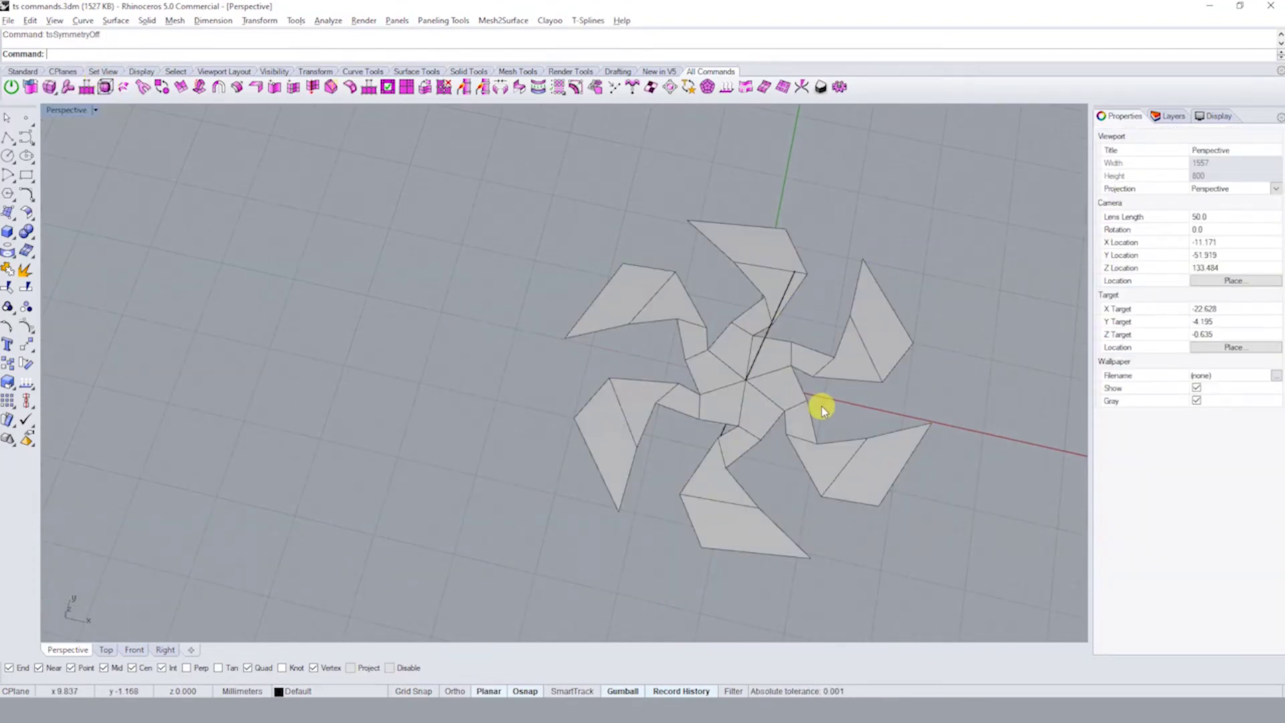
type("tsEd")
key("Escape")
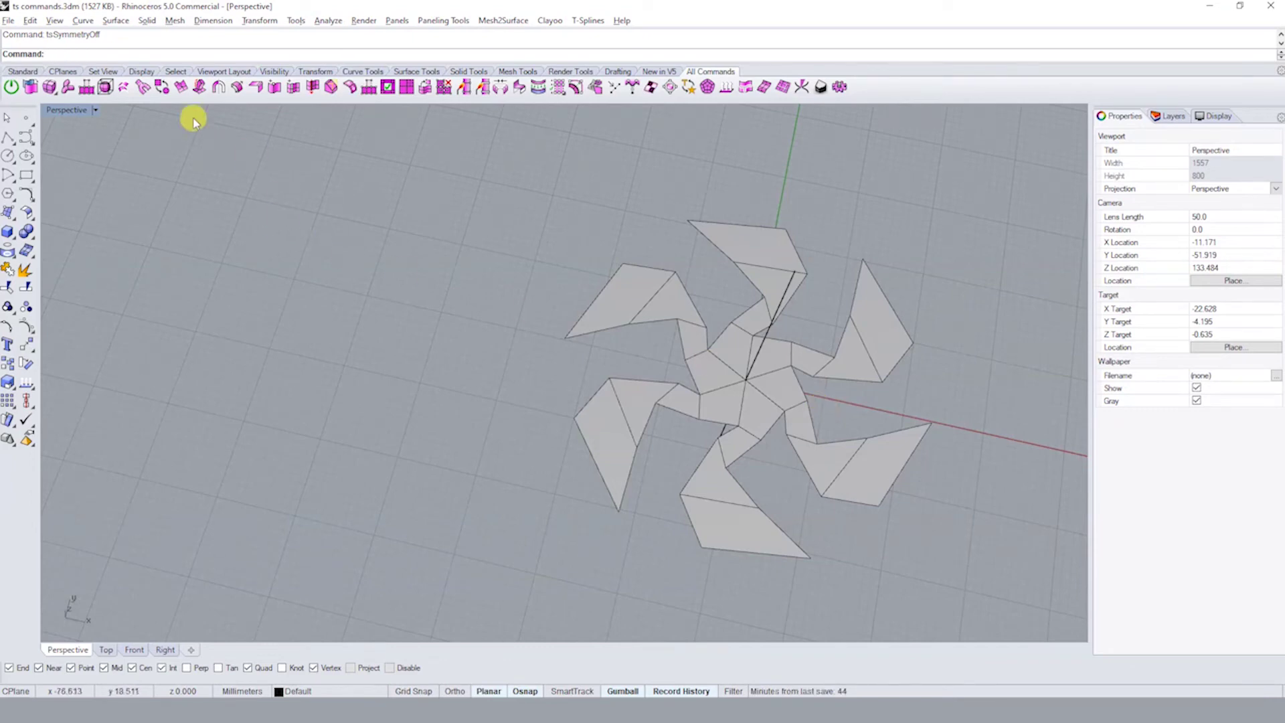
- In T-spline edit mode, delete the faces of all blades except one and select the remainder
left_click(11, 88)
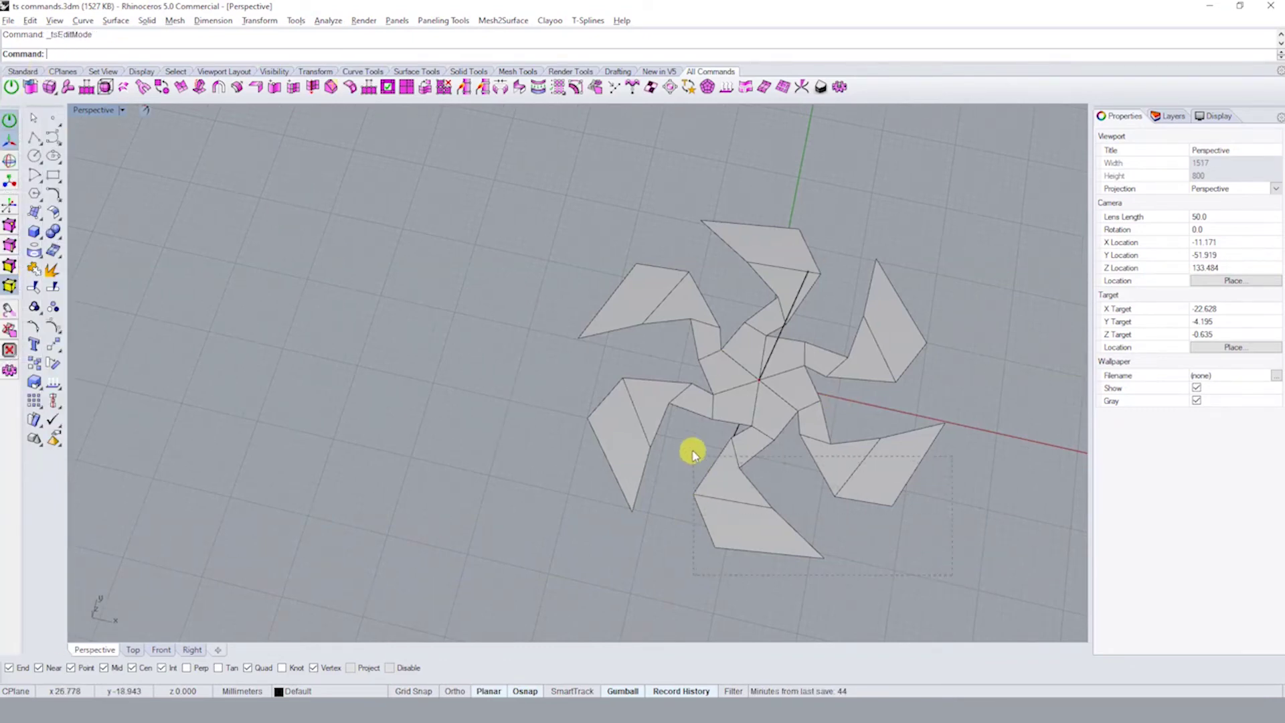
left_click_drag(693, 455, 669, 422)
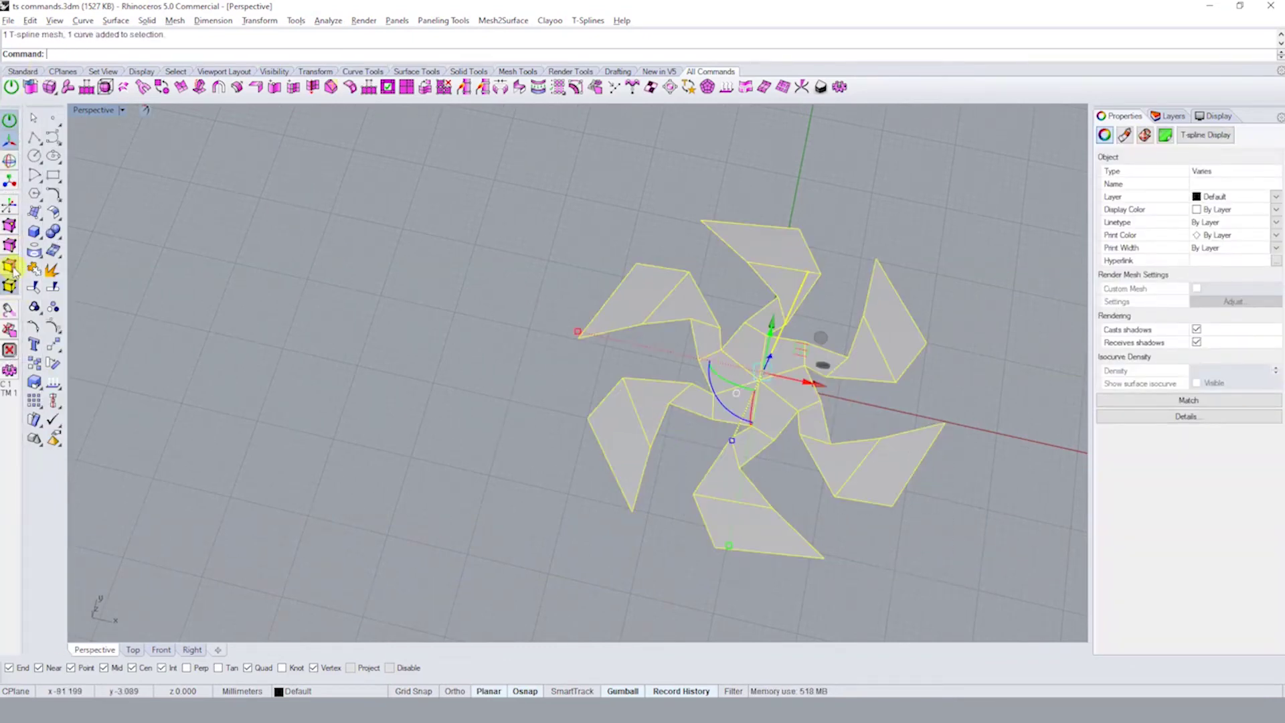
key("Escape")
mouse_move(918, 583)
left_mouse_down()
mouse_move(620, 453)
mouse_move(624, 439)
left_mouse_up()
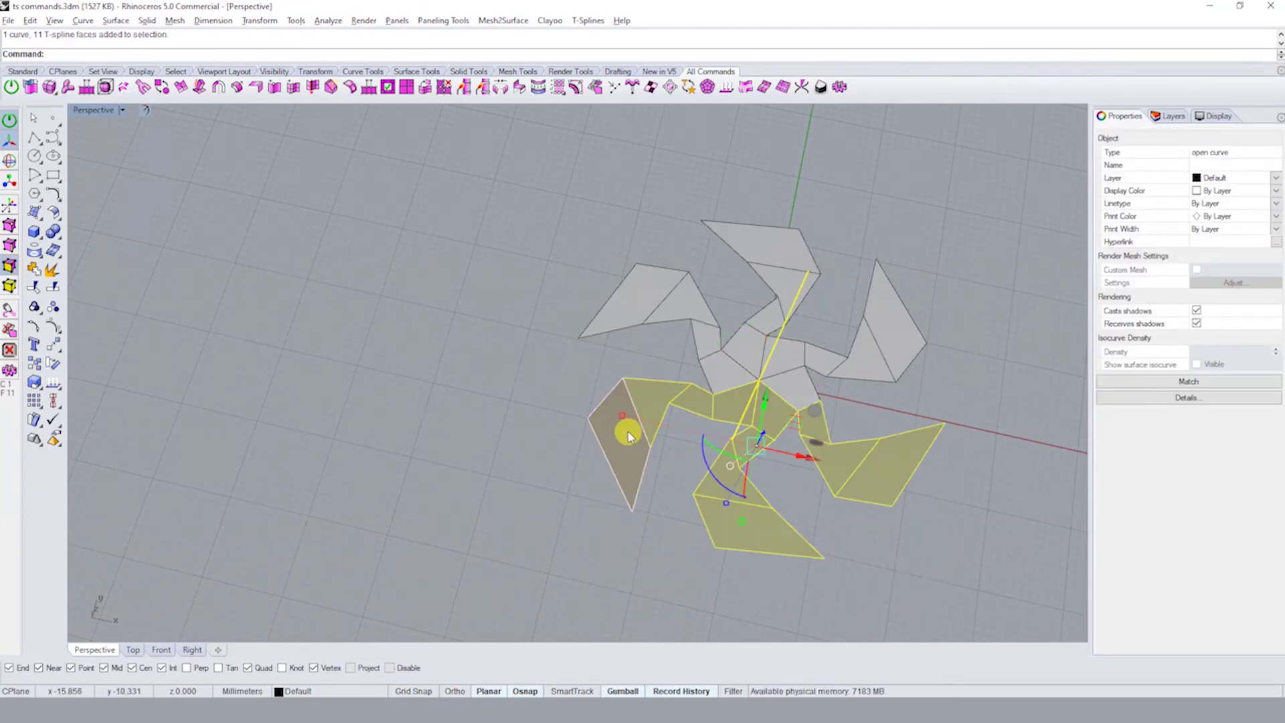
mouse_move(492, 134)
left_mouse_down()
mouse_move(773, 484)
mouse_move(753, 488)
left_mouse_up()
left_click(760, 321, "shift")
left_click(784, 291, "shift")
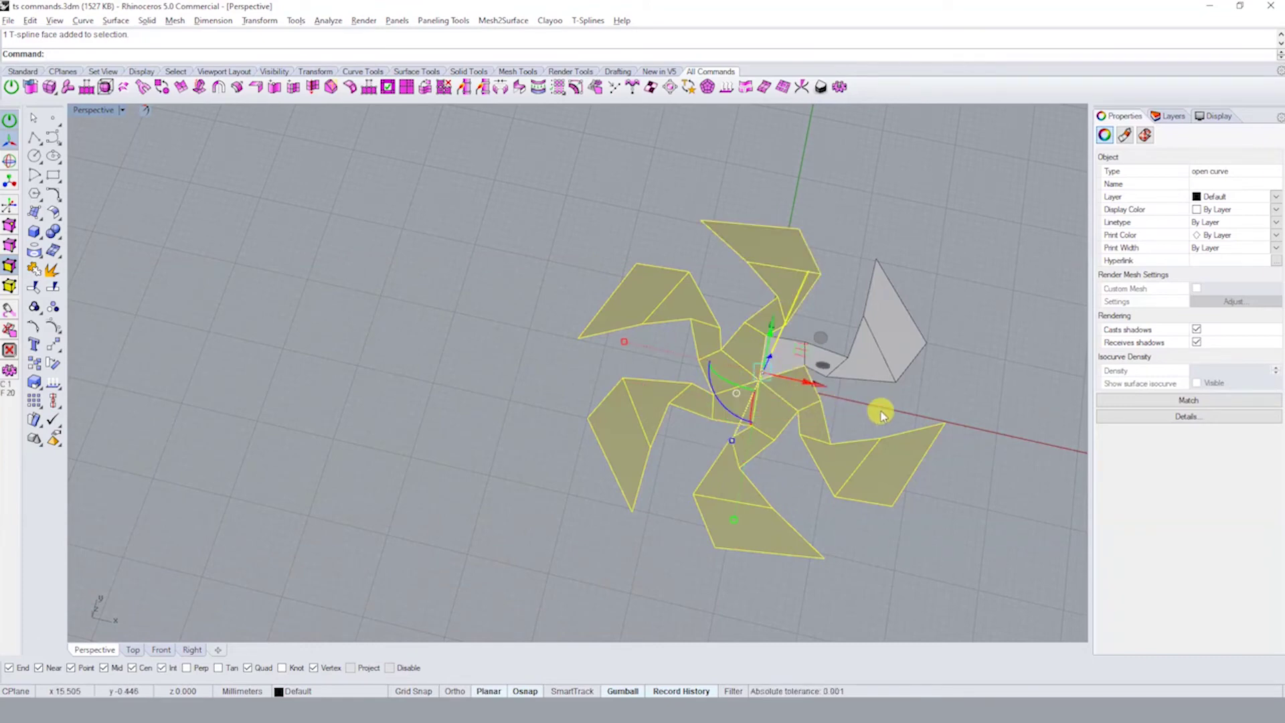
key("Delete")
scroll(837, 388, "up", 2)
left_click(790, 365)
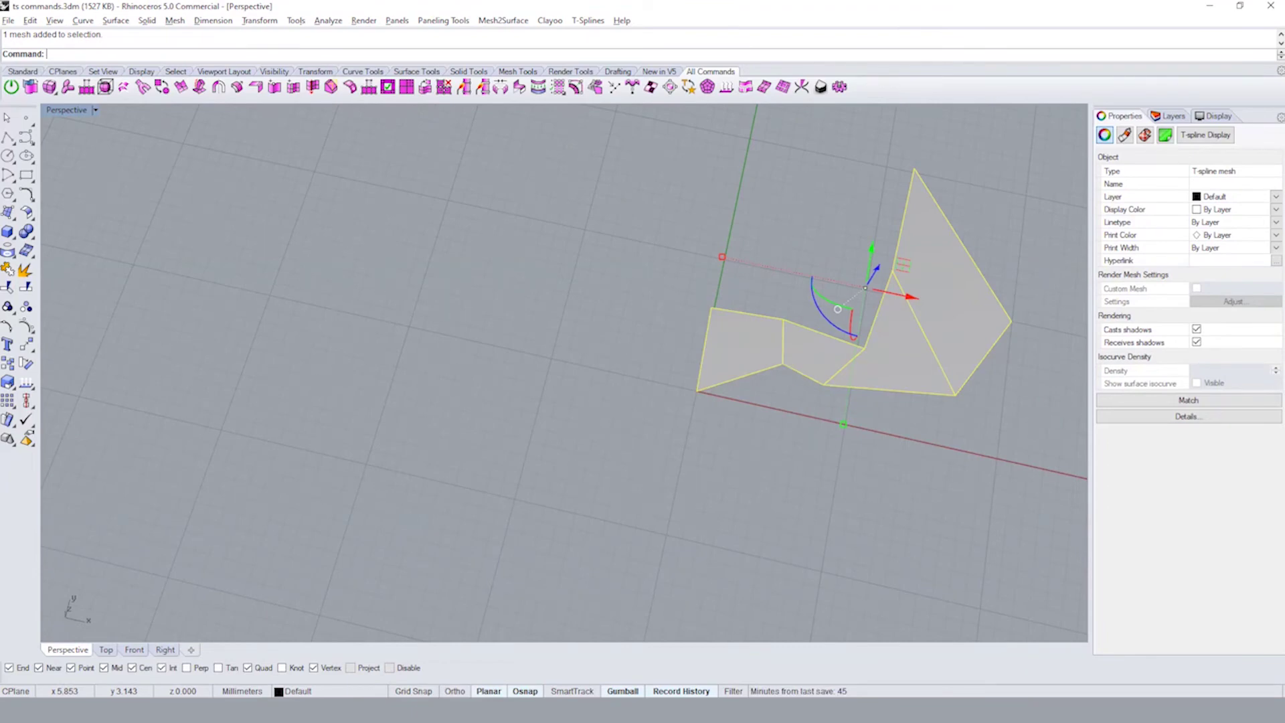
type("tsS")
key("Return")
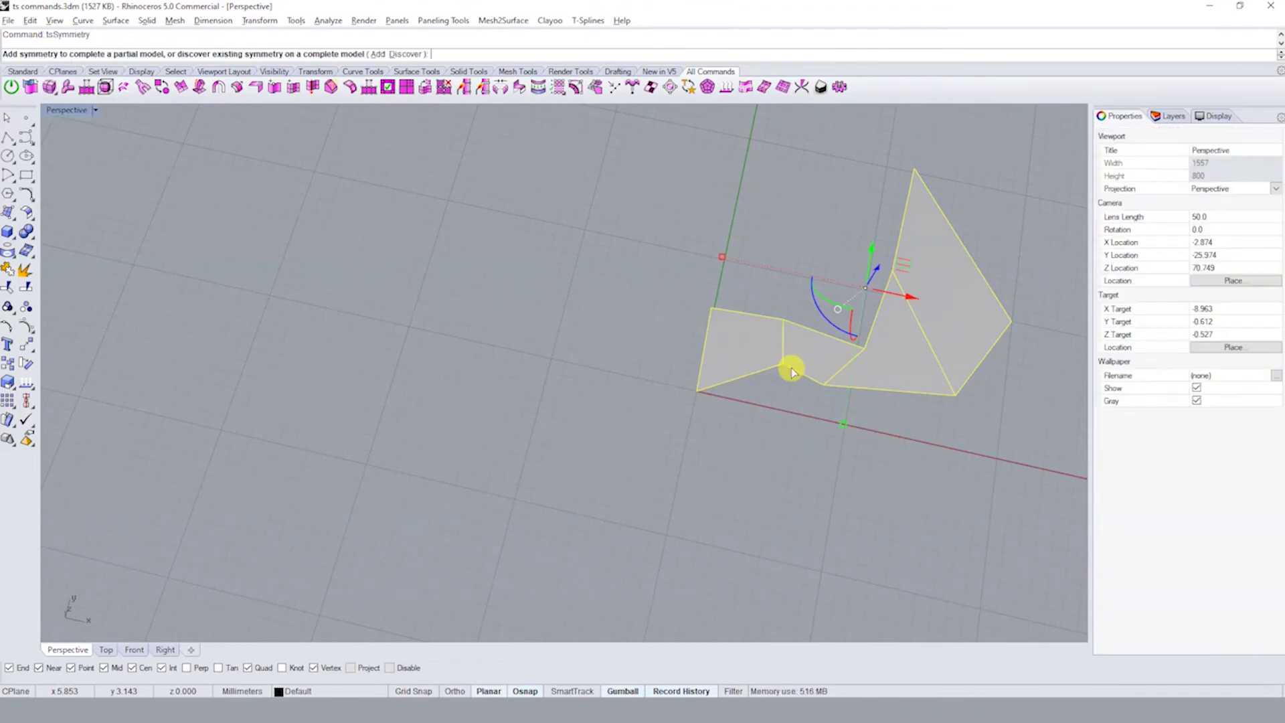
left_click(376, 54)
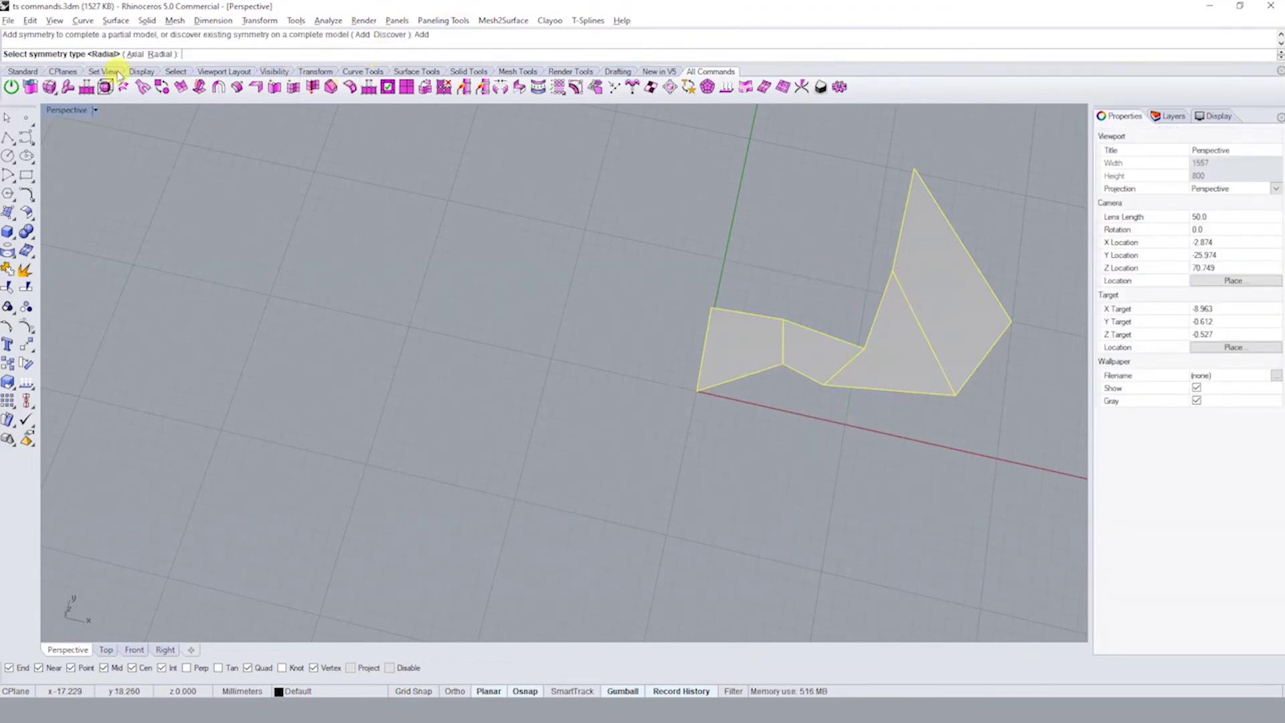
left_click(160, 54)
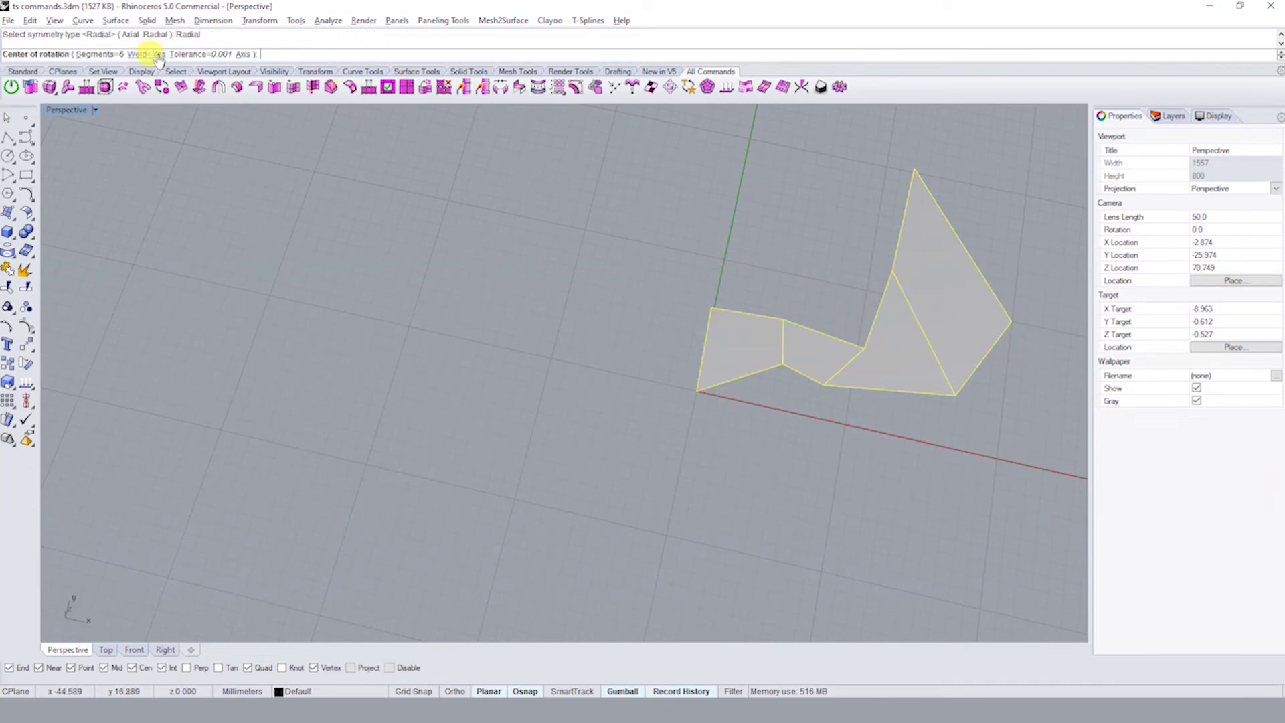
type("0")
left_click(696, 391)
scroll(696, 391, "down", 2)
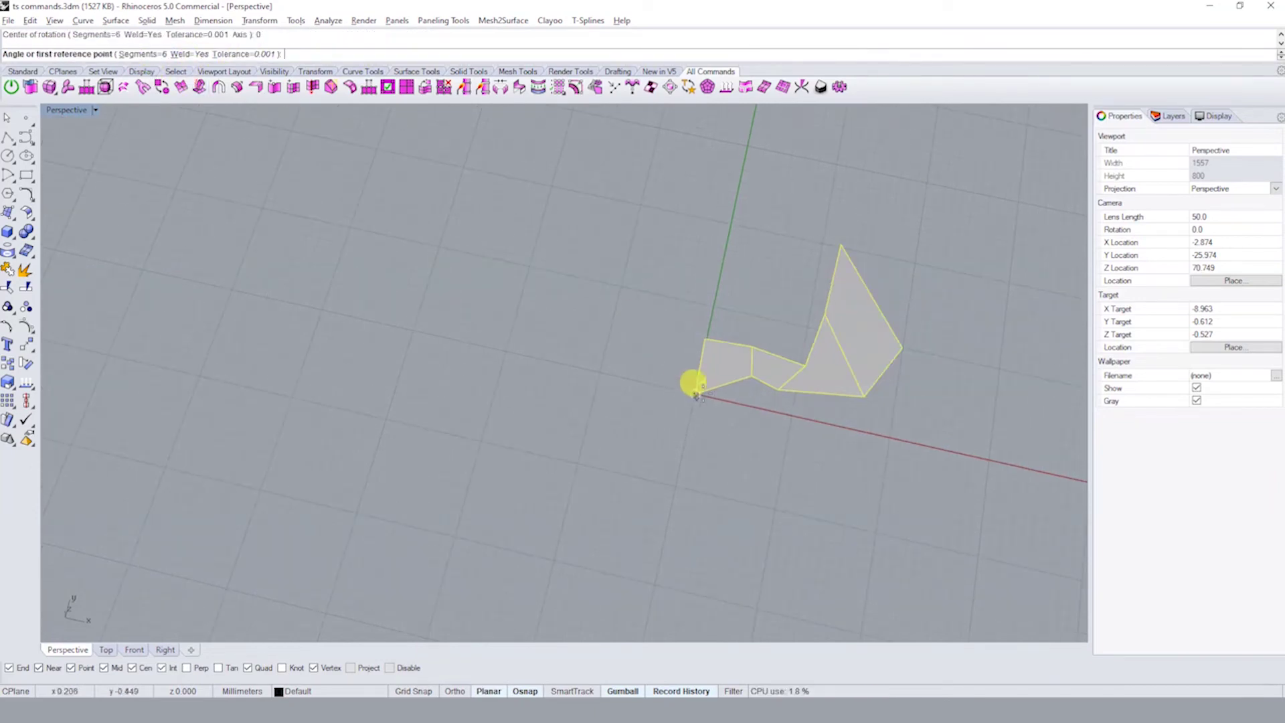
scroll(740, 178, "down", 2)
left_click(744, 177)
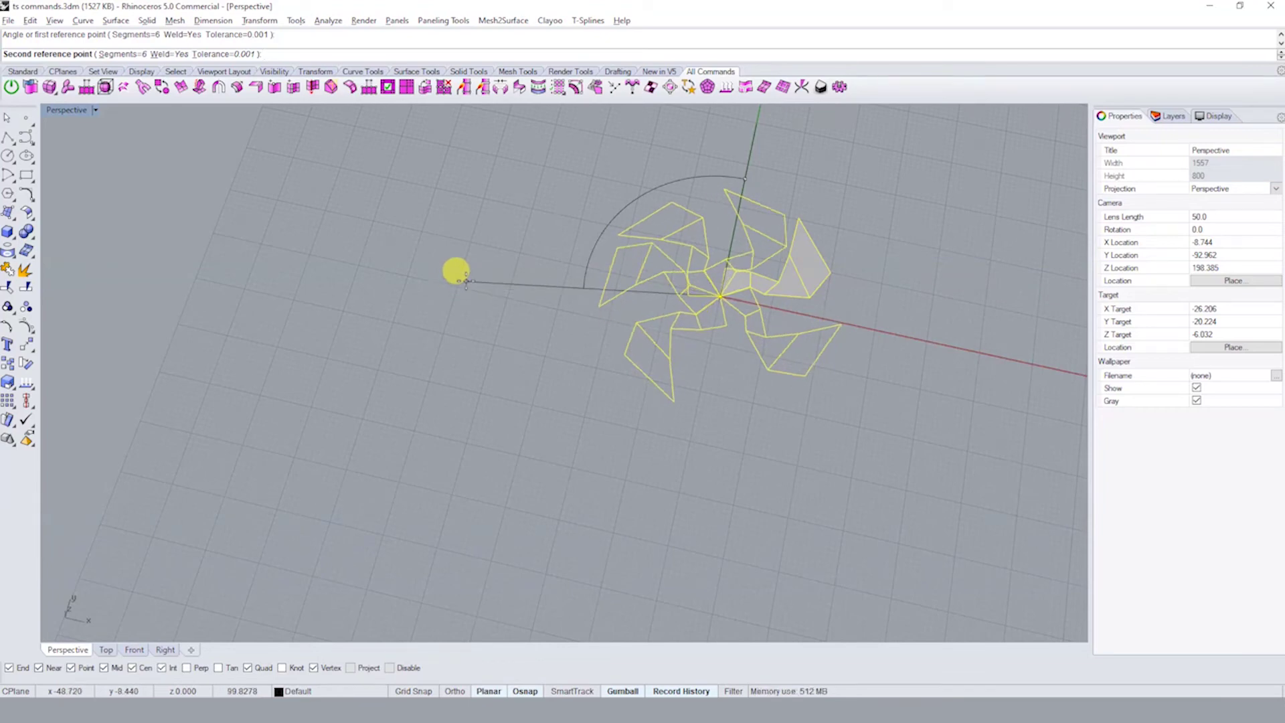
type("60")
key("Return")
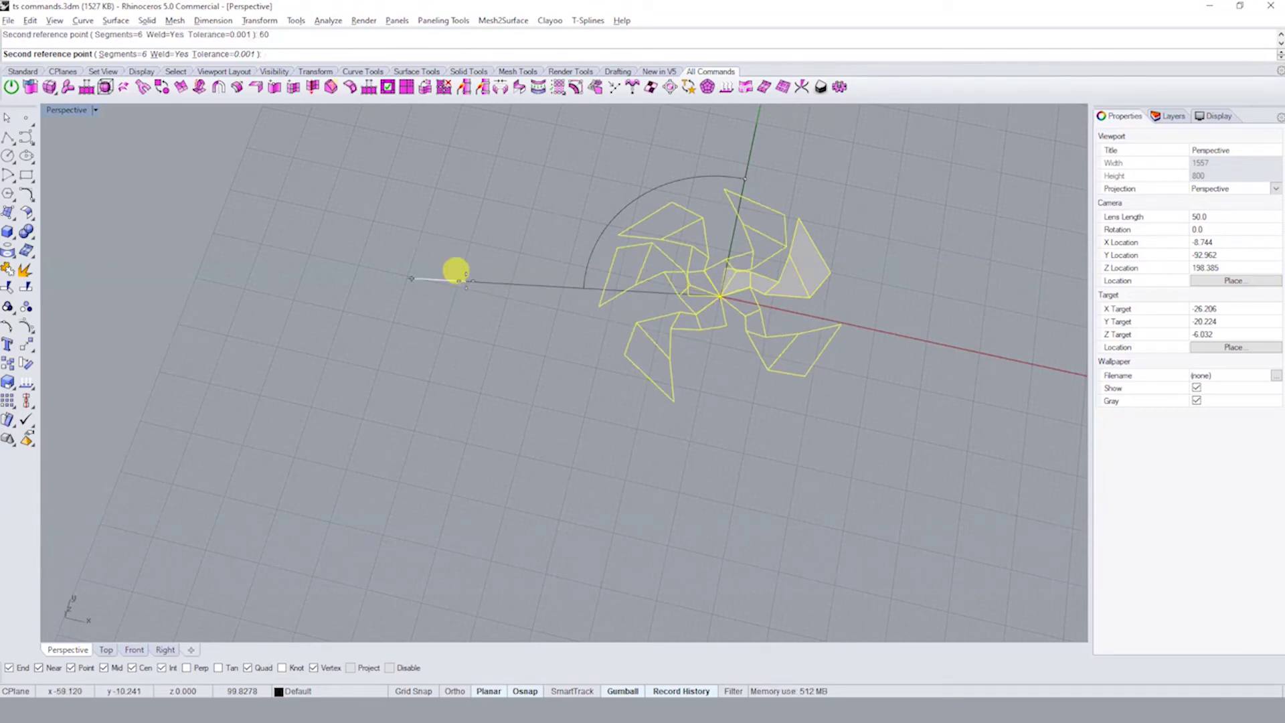
- Draw a reference line from the origin and rotate it about the origin
key("Escape")
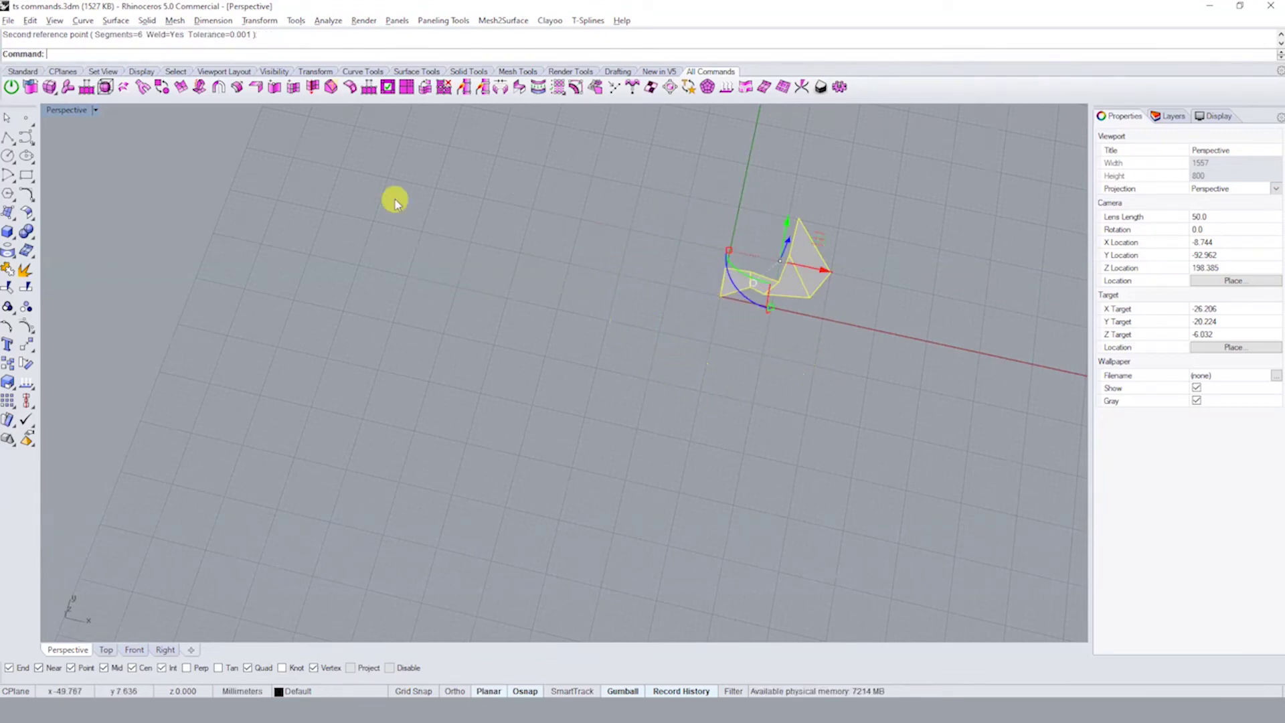
left_click(8, 137)
type("0")
key("Return")
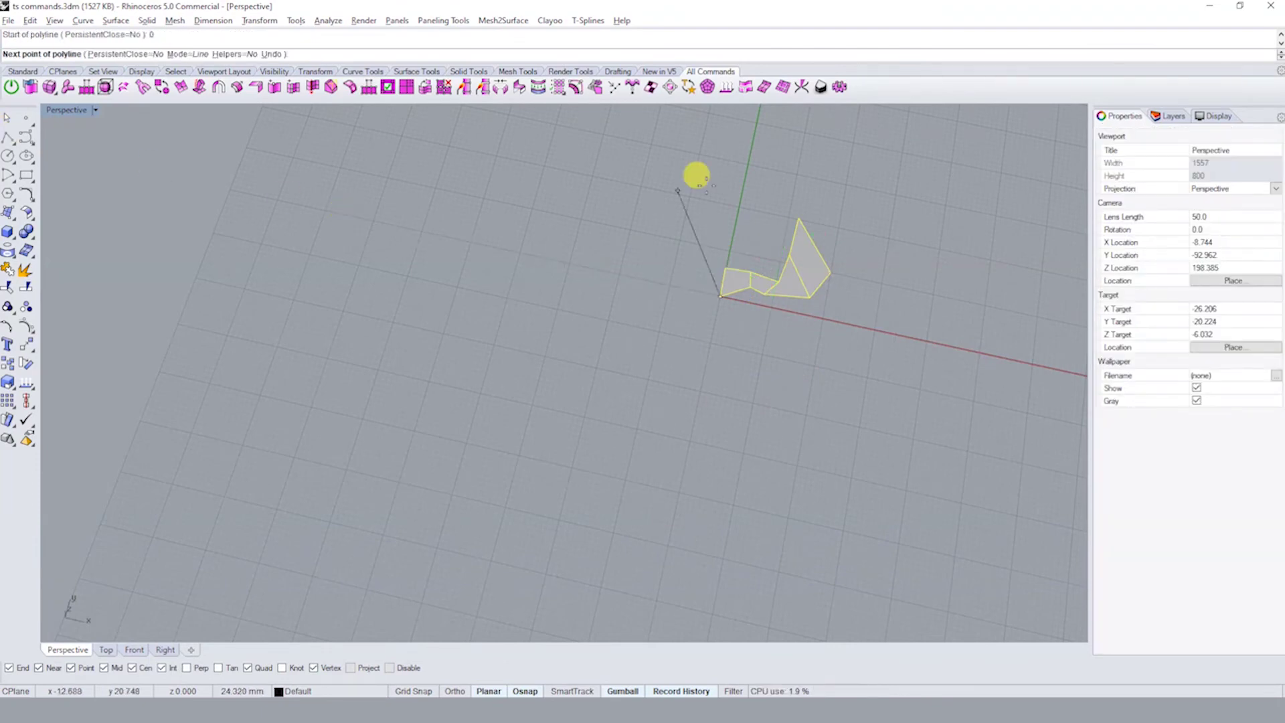
scroll(723, 171, "up", 3)
key("Escape")
left_click(750, 176)
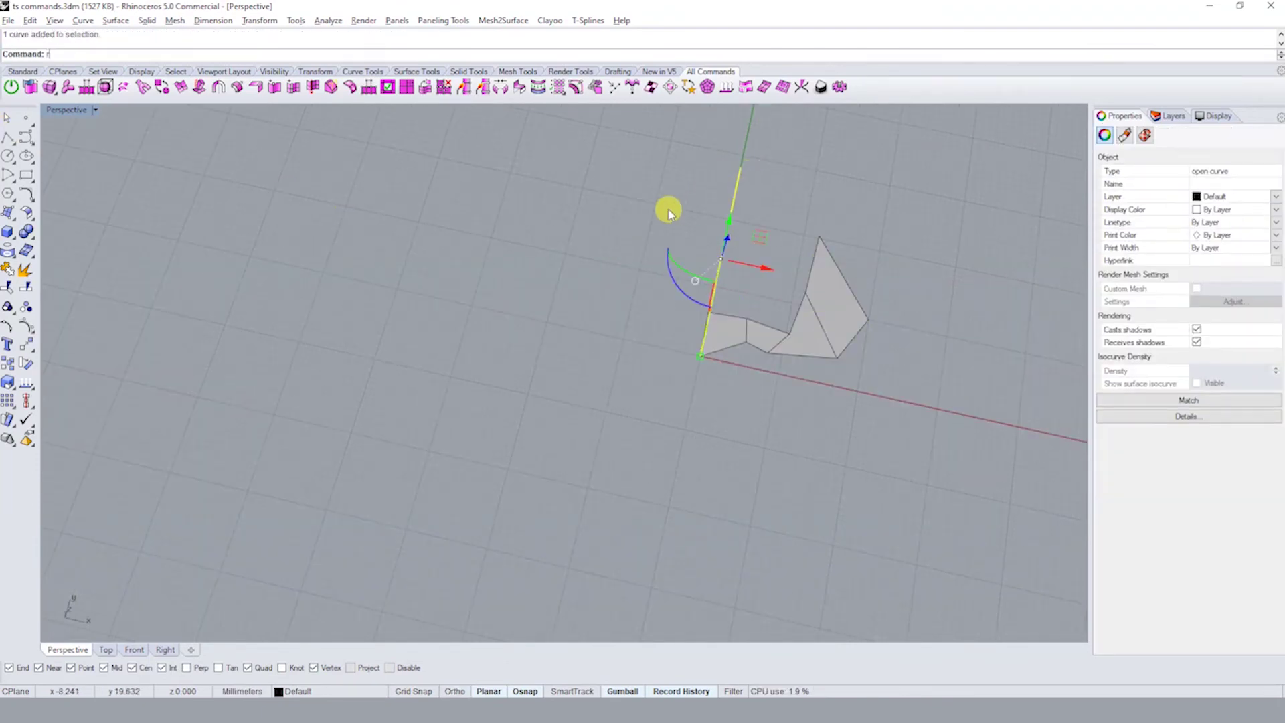
type("rotate")
key("Return")
type("0")
key("Return")
key("Return")
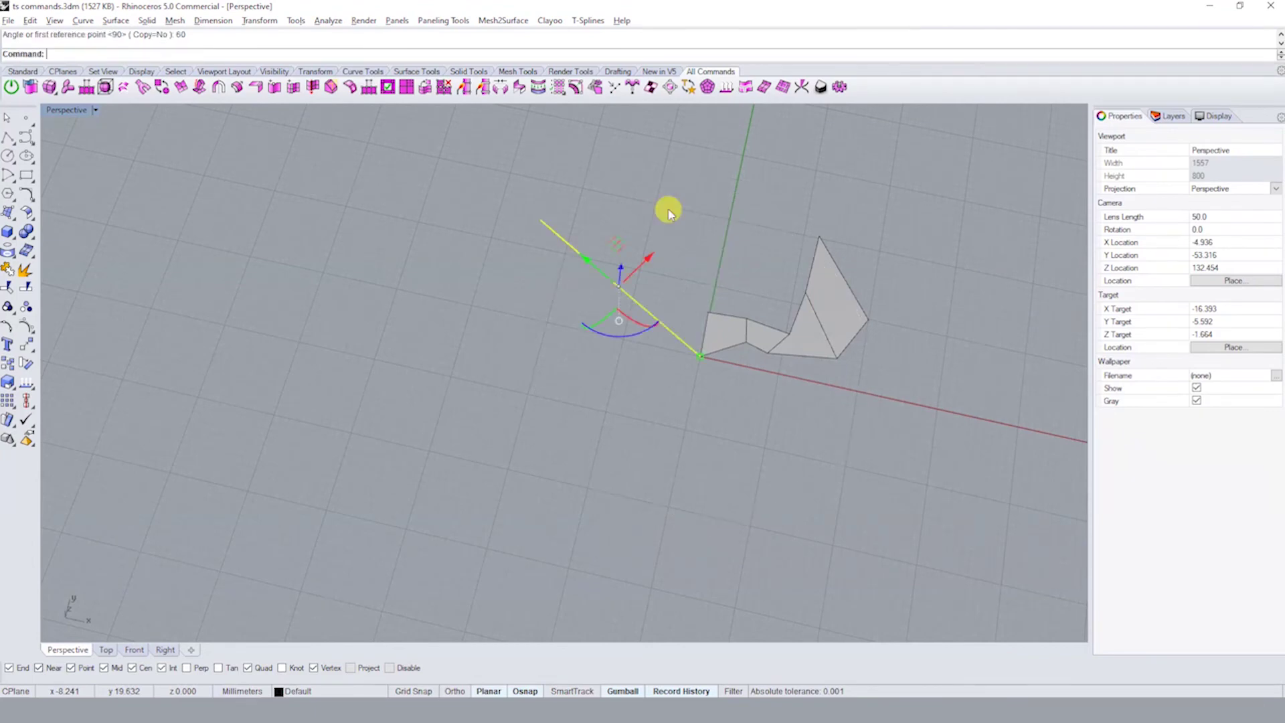
- Apply 6-segment radial symmetry to the blade around the origin, using the reference line
left_click(764, 337)
type("tsS")
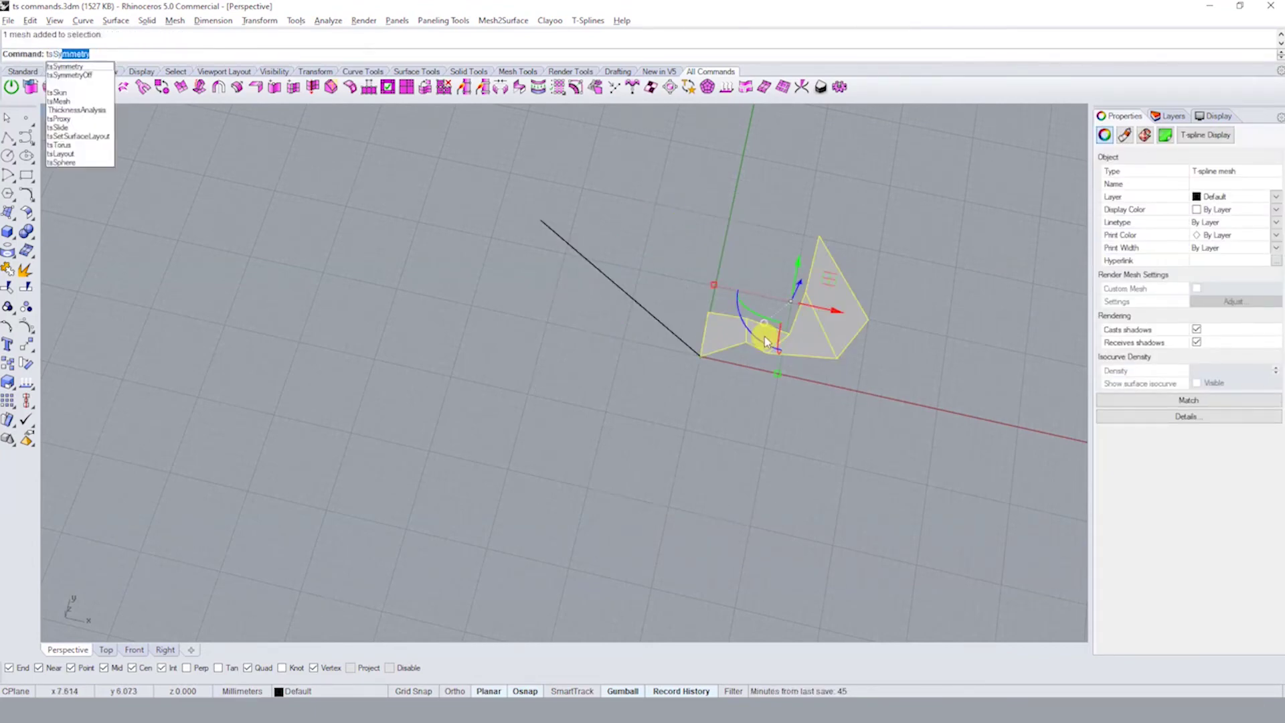
key("Return")
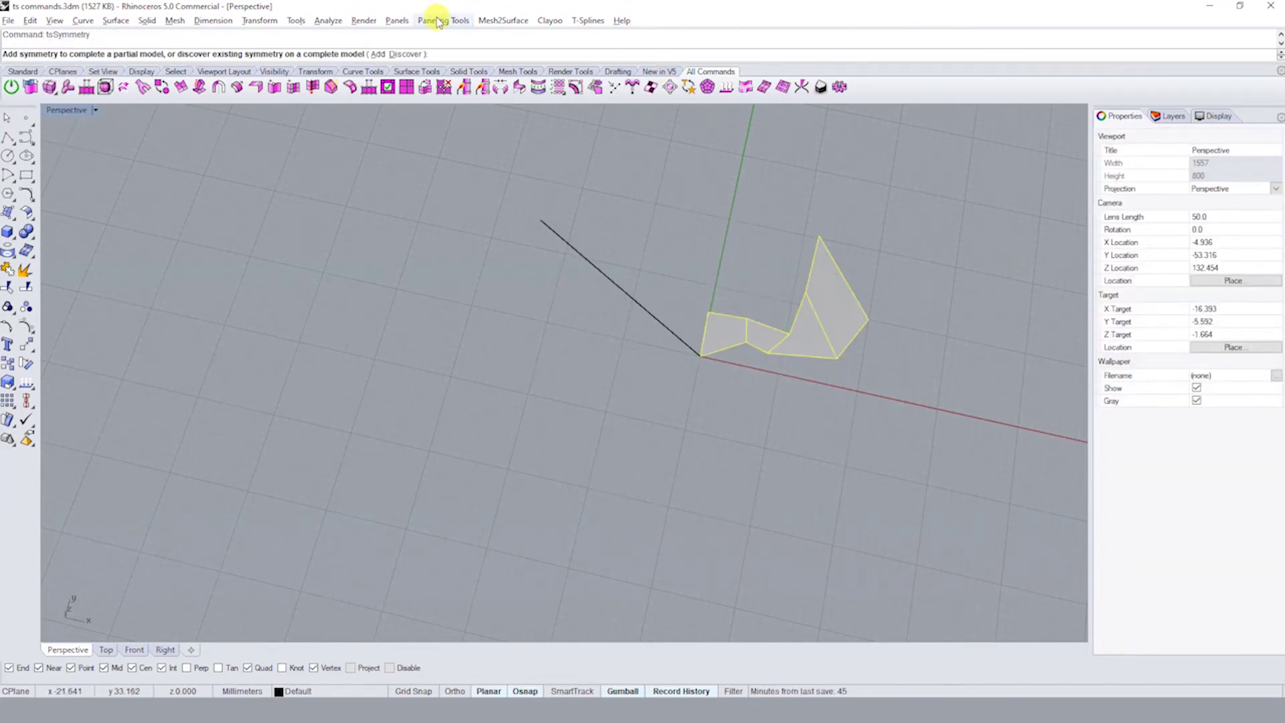
left_click(377, 53)
left_click(164, 53)
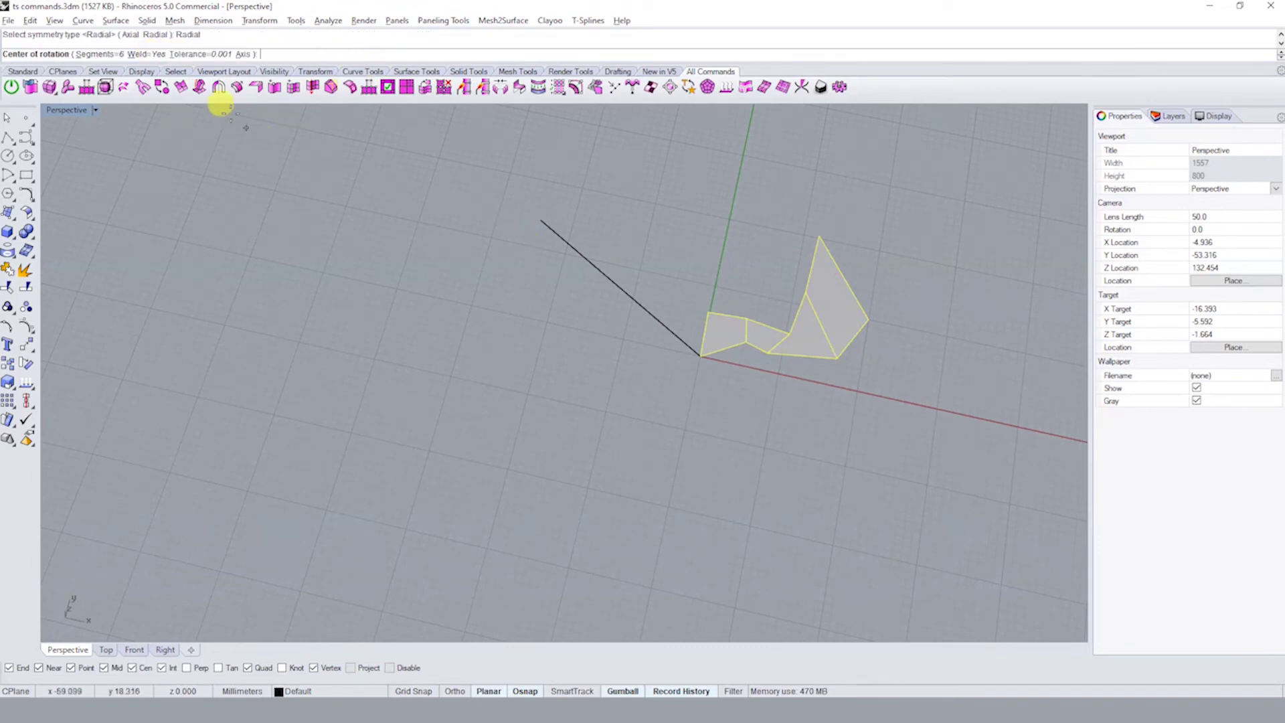
type("0")
left_click(701, 357)
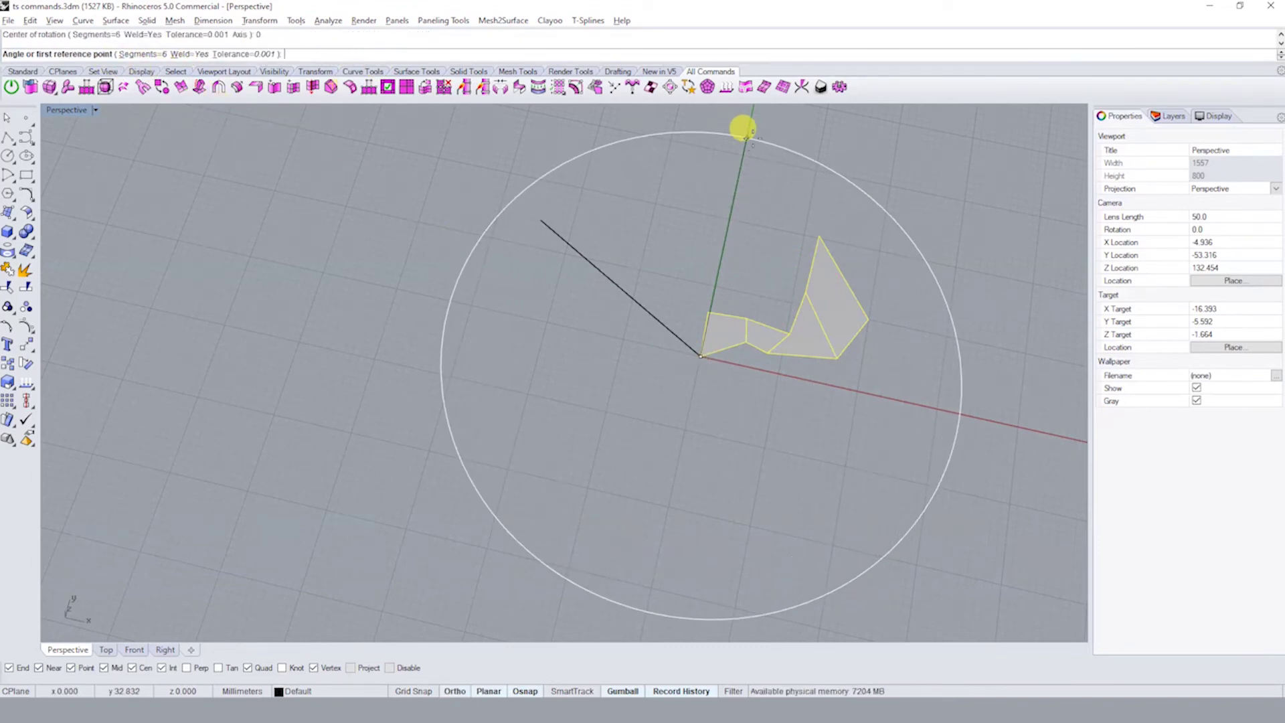
left_click(747, 138)
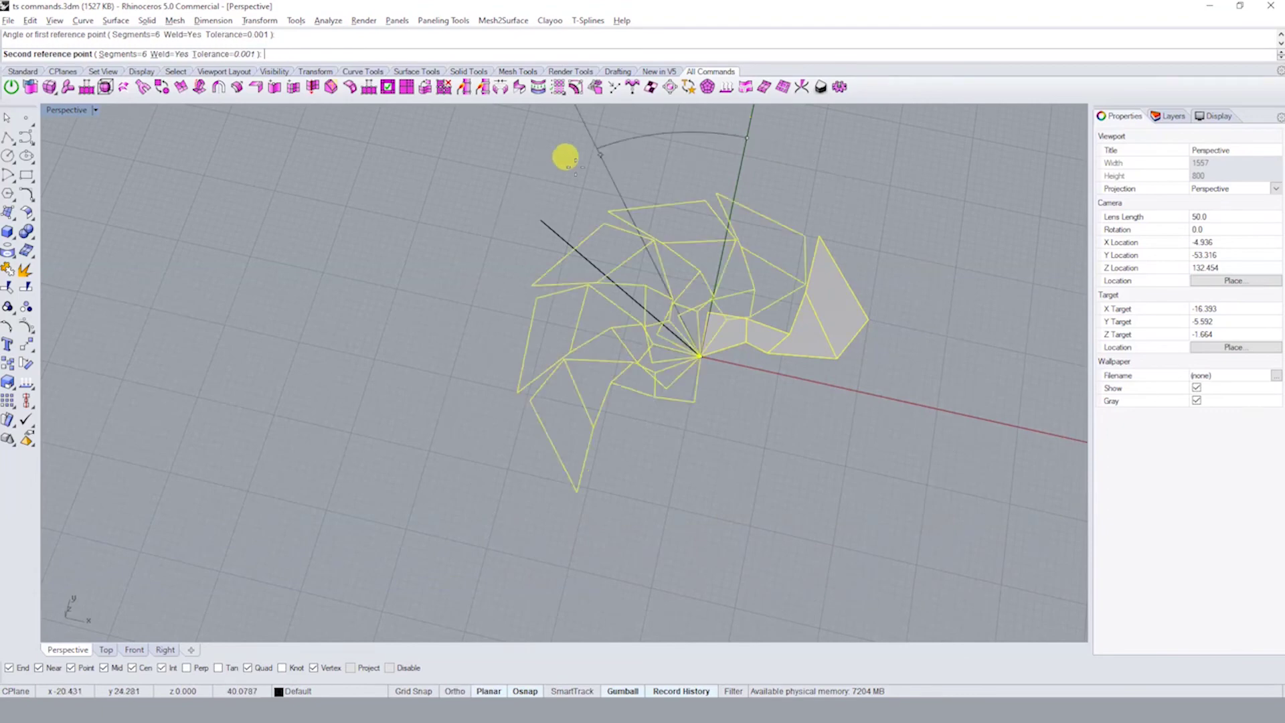
left_click(541, 221)
left_click(933, 359)
scroll(760, 359, "up", 5)
left_click(753, 305)
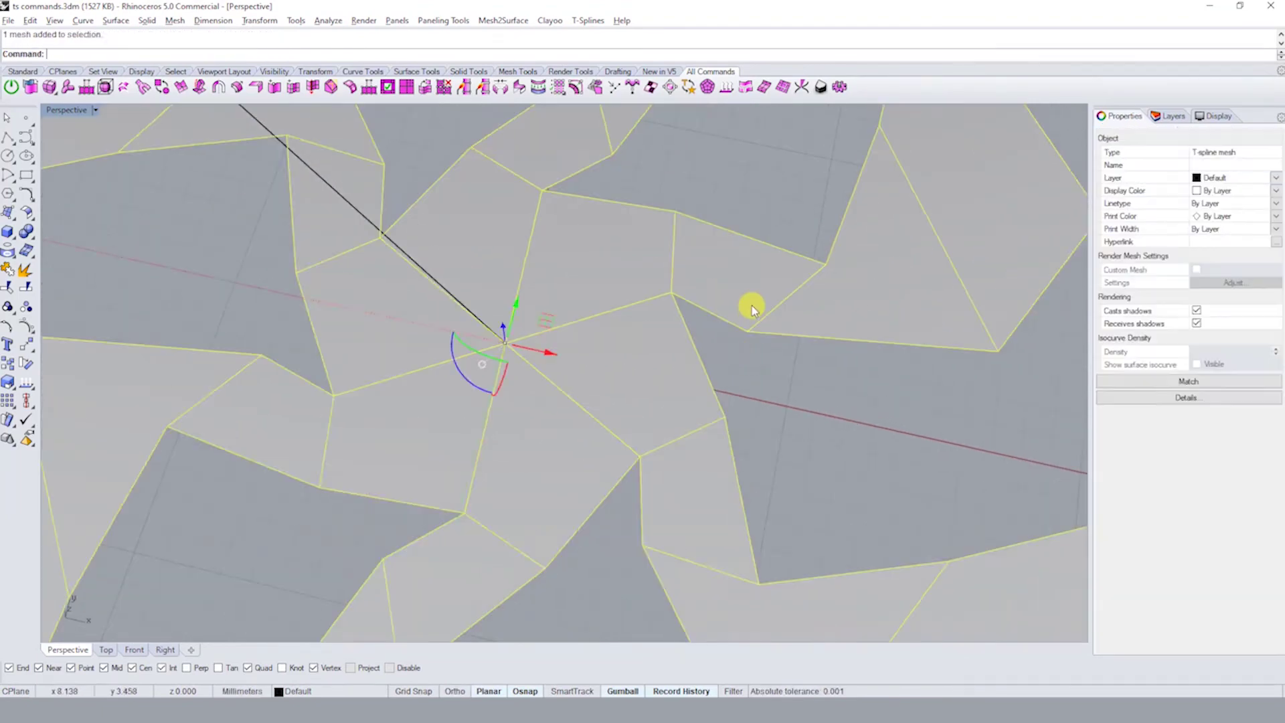
scroll(752, 306, "down", 5)
- Try smoothing the pinwheel with tsSmoothToggle, then select and orbit it to check edge thickness
type("tsSmo")
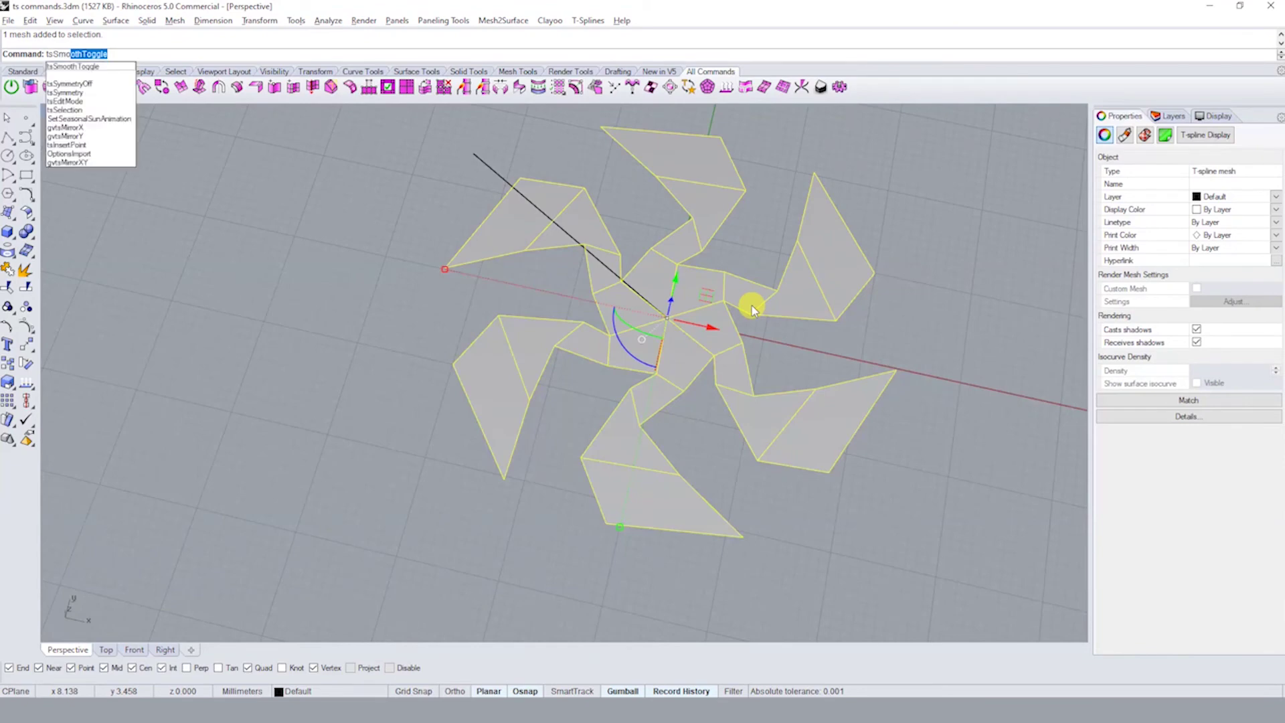
key("Return")
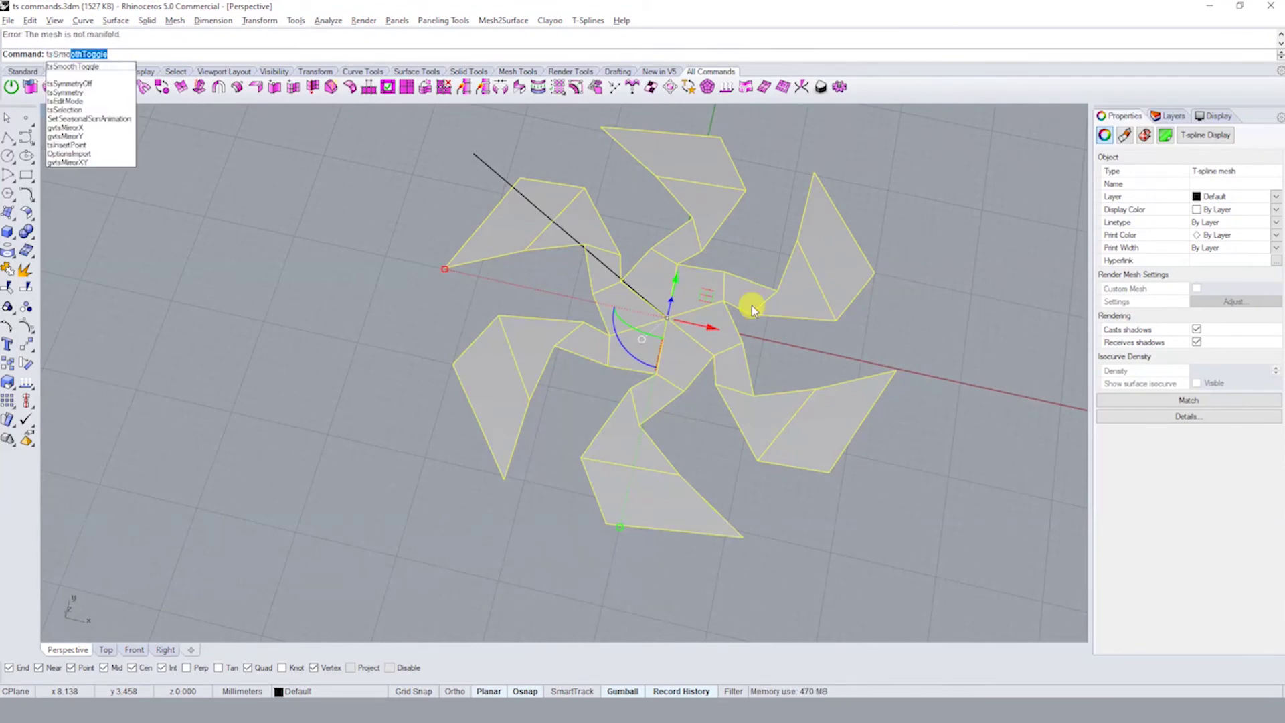
key("Return")
scroll(743, 301, "up", 10)
left_click(696, 266)
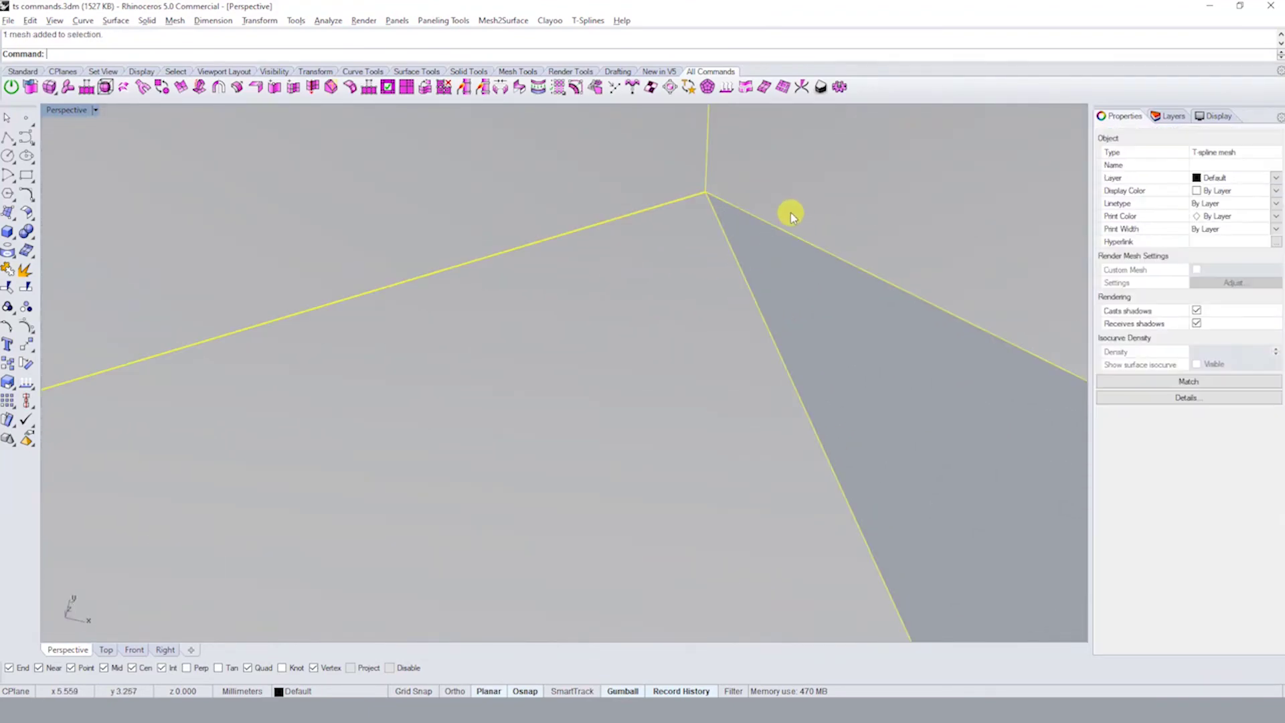
mouse_move(789, 210)
right_mouse_down()
mouse_move(715, 178)
mouse_move(737, 132)
mouse_move(711, 271)
right_mouse_up()
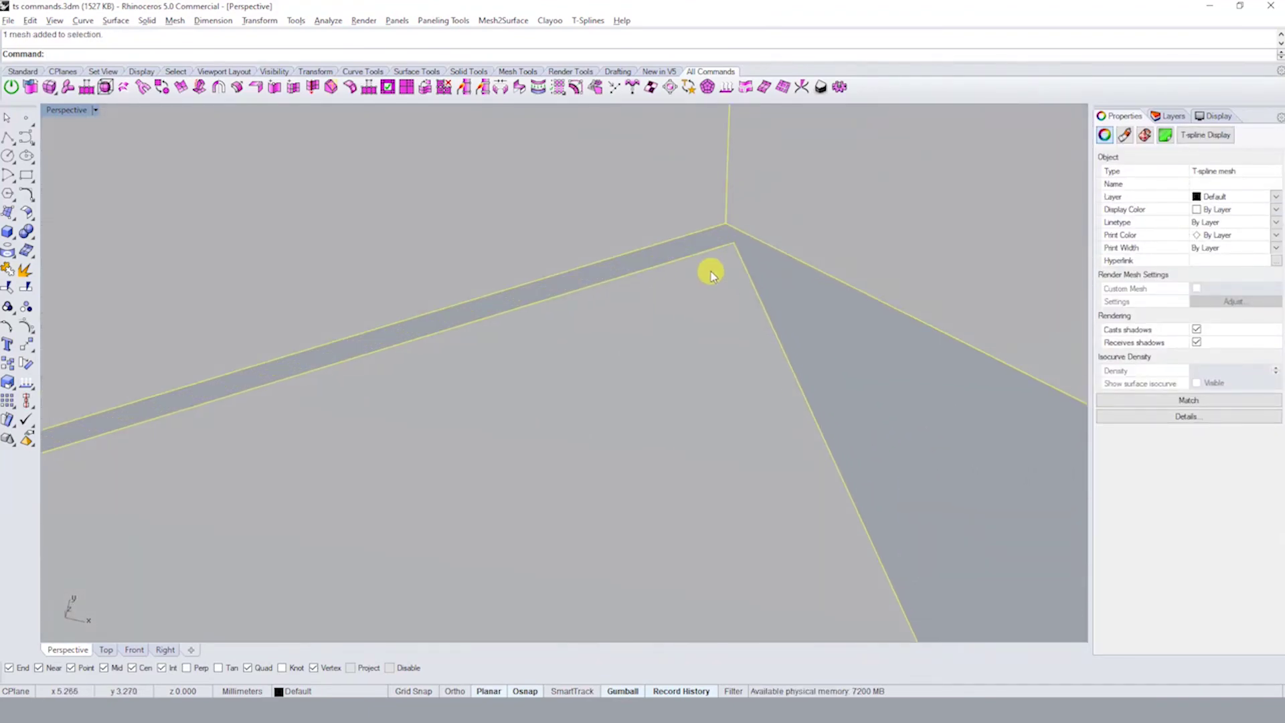
- Weld the blades' central points with tsWeld and select the whole pinwheel mesh
type("tsW")
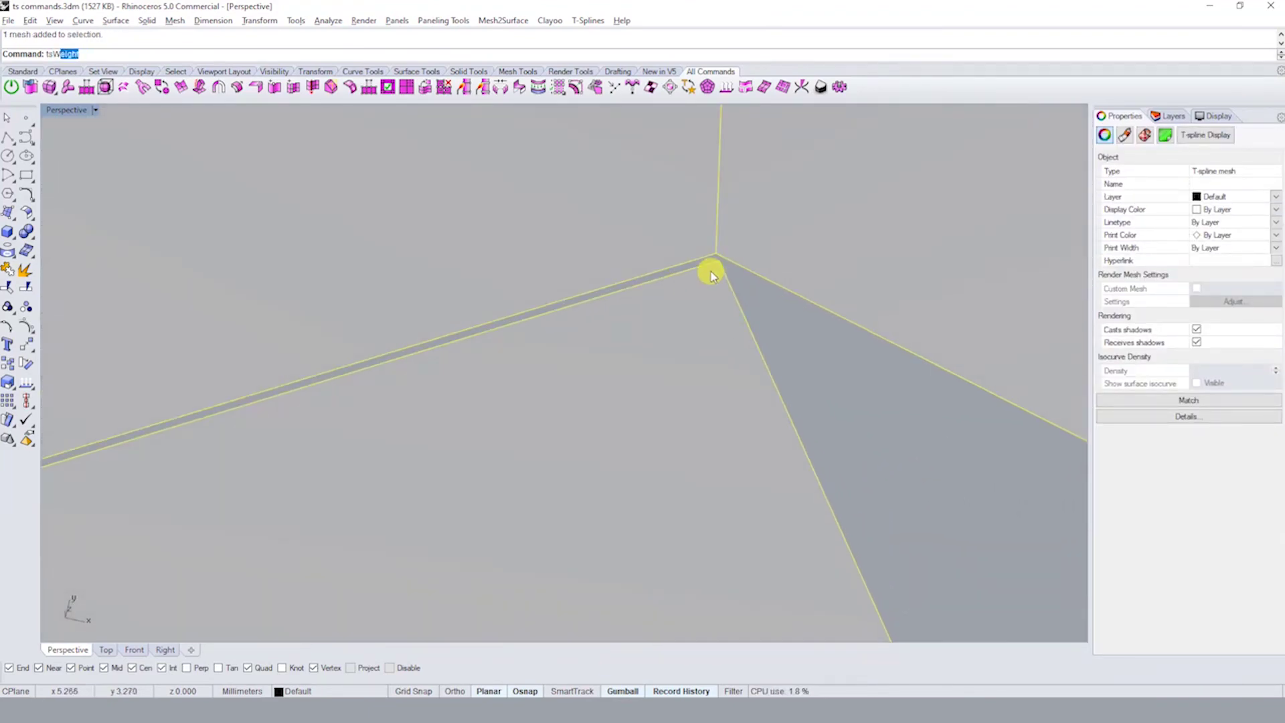
type("el")
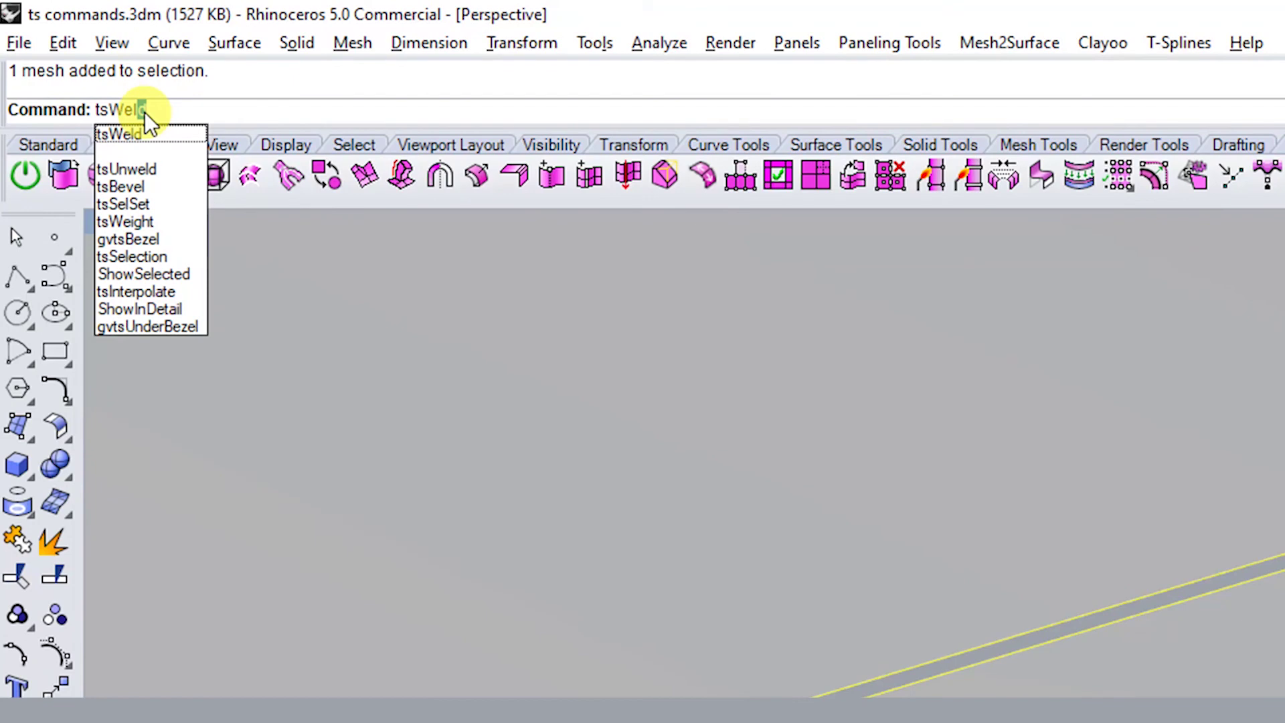
type("d")
key("Return")
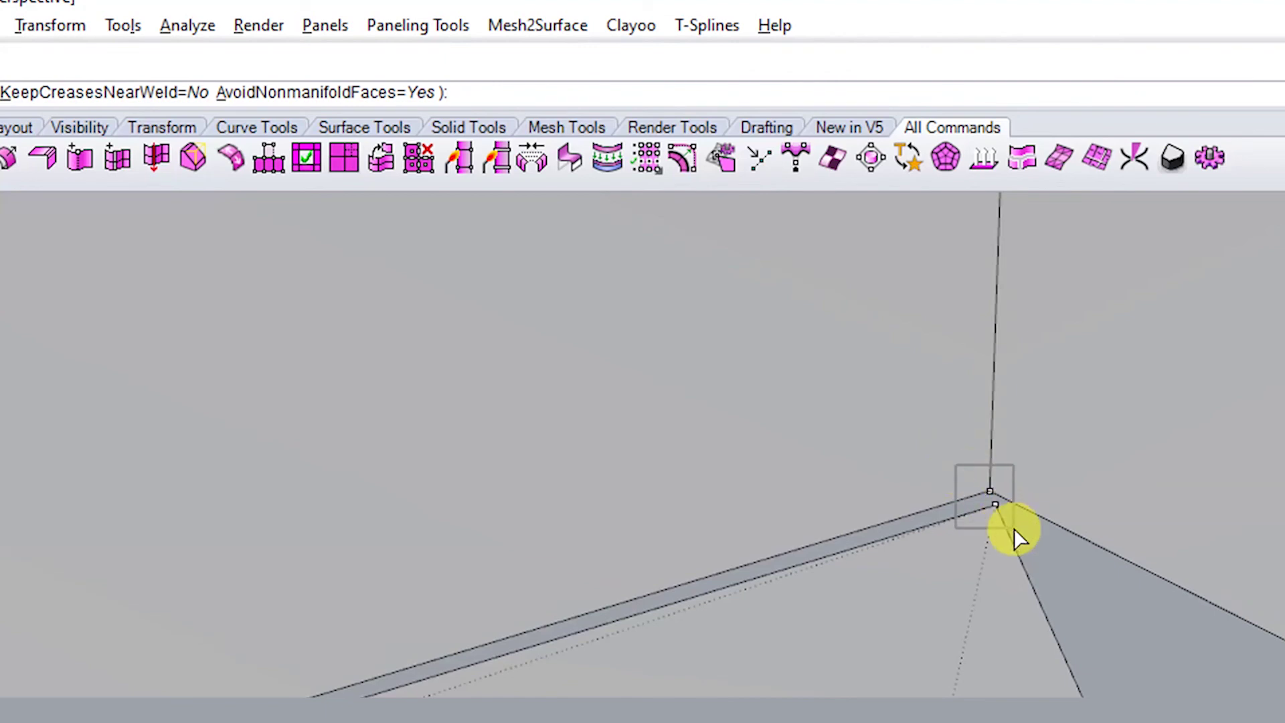
left_click_drag(1026, 545, 1039, 560)
key("Return")
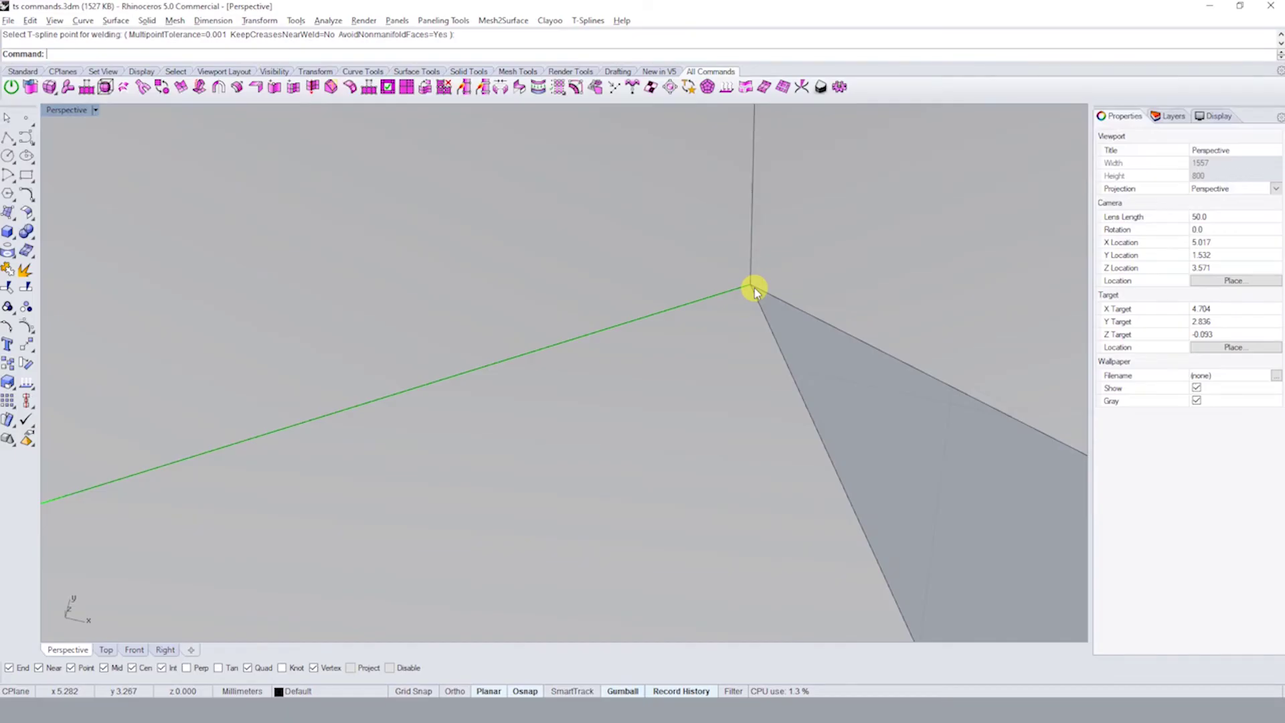
scroll(742, 308, "down", 3)
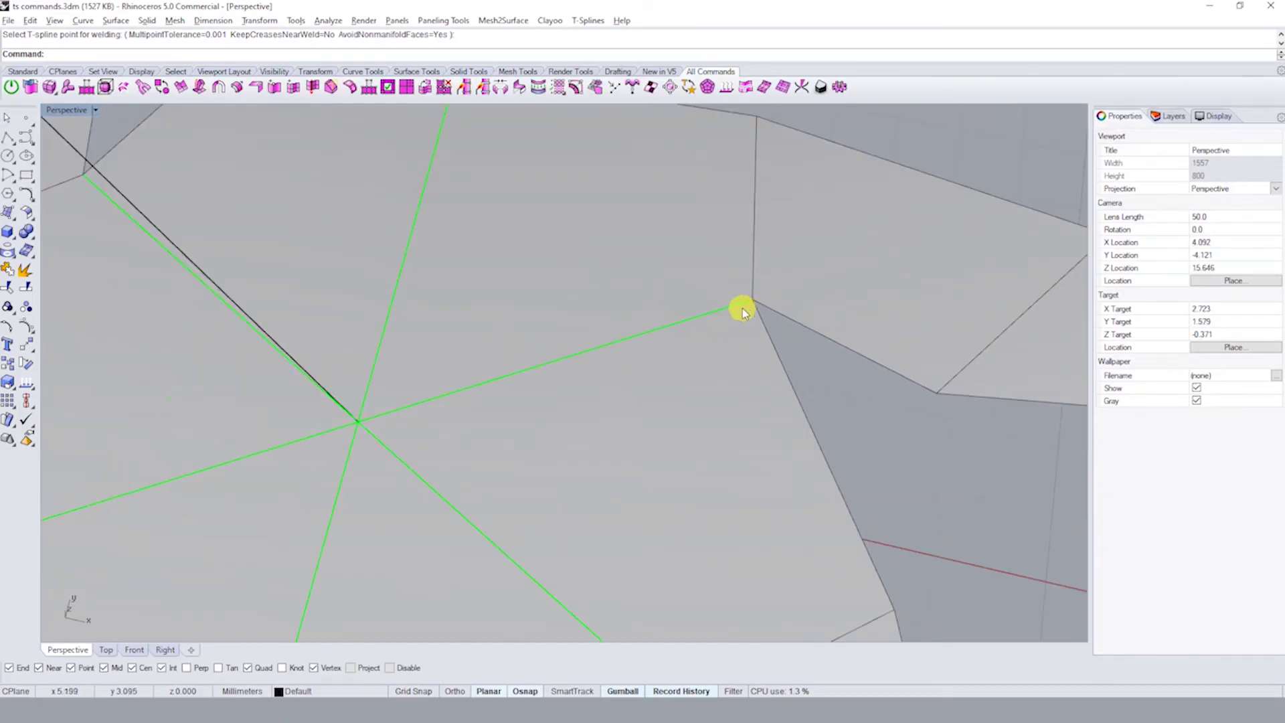
scroll(749, 327, "down", 4)
scroll(749, 326, "up", 4)
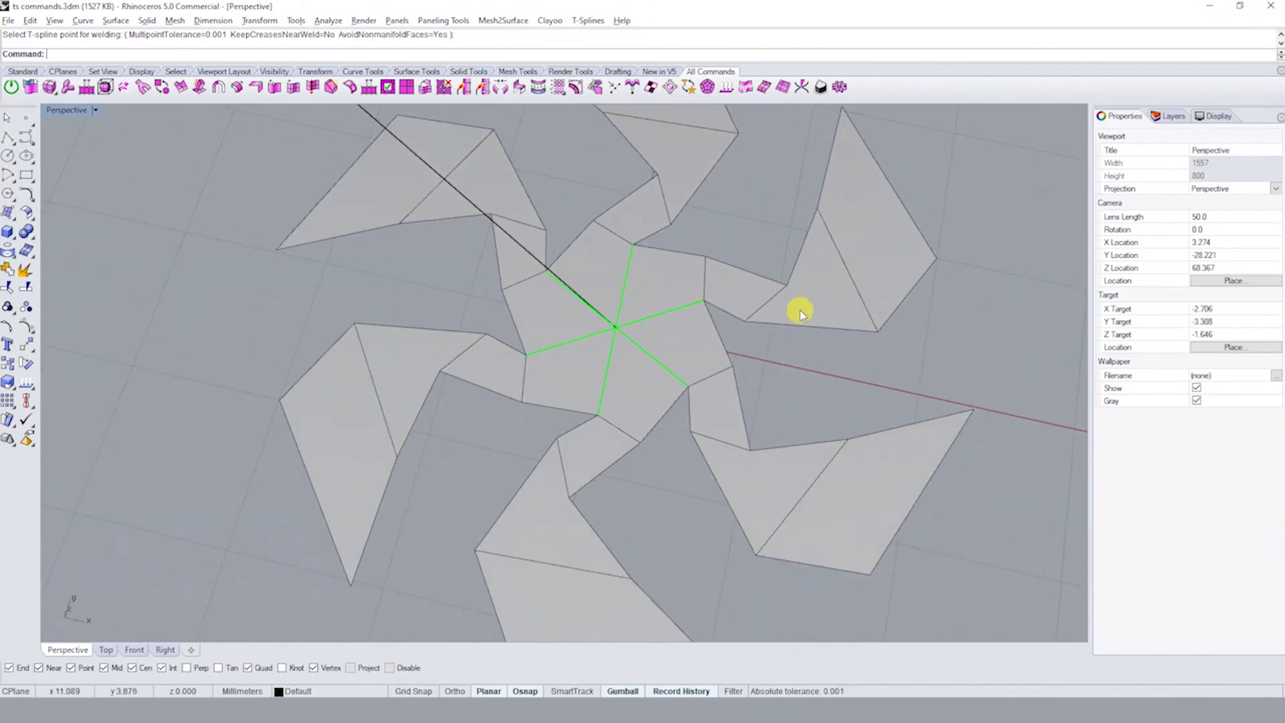
left_click(783, 316)
type("tsSmo")
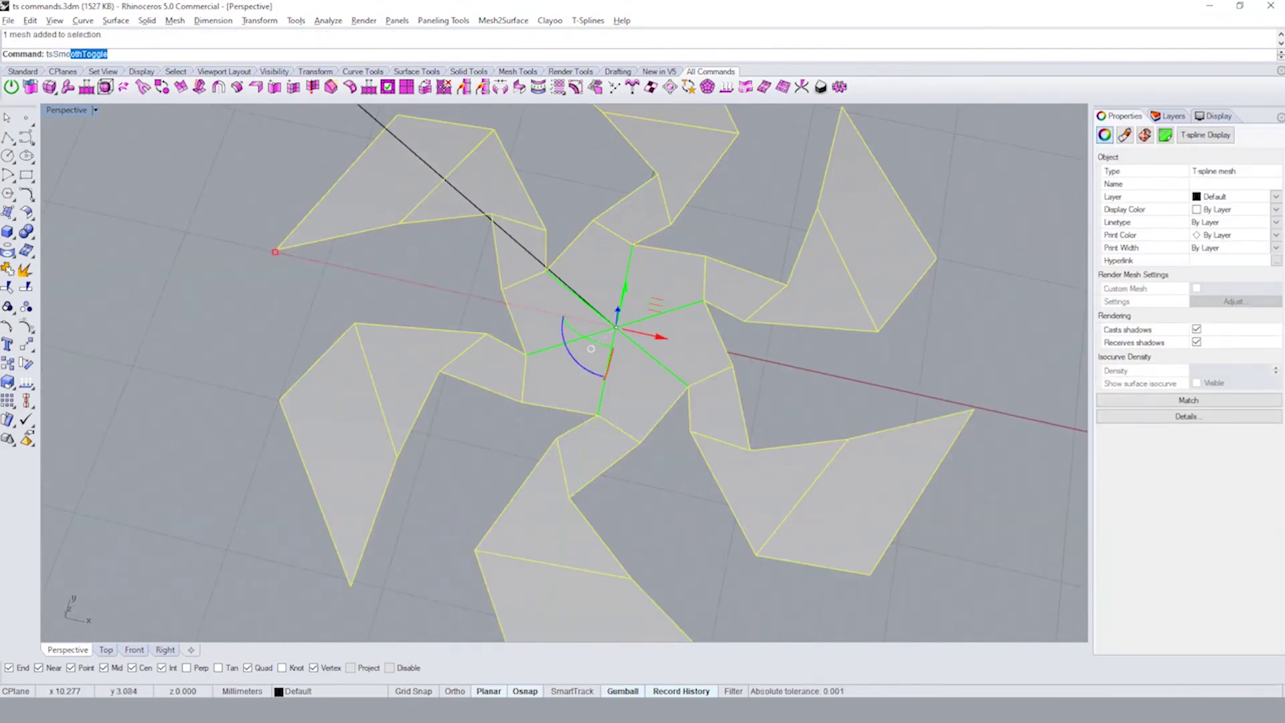
- Toggle the welded pinwheel to smooth mode and select the smoothed surface
key("Return")
key("Escape")
scroll(787, 288, "down", 3)
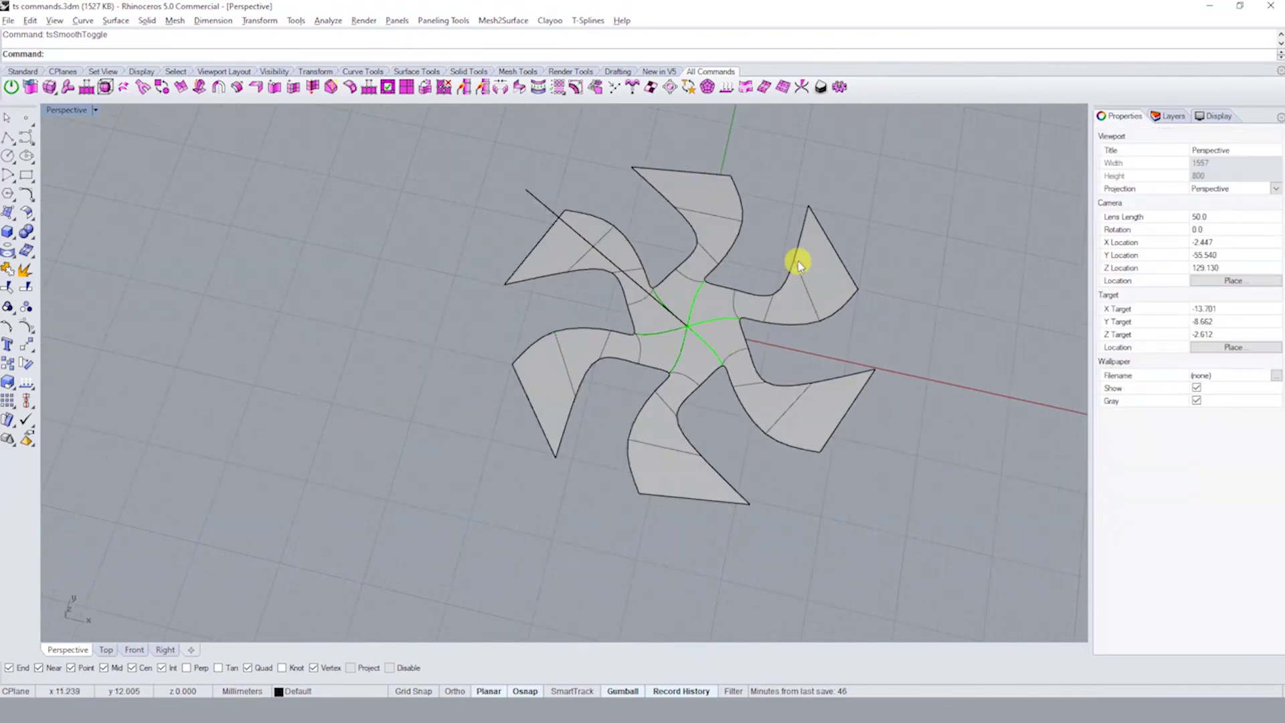
scroll(804, 264, "up", 3)
left_click(822, 272)
- Turn control points on and drag a blade-tip vertex upward to reshape the blade
left_click(33, 326)
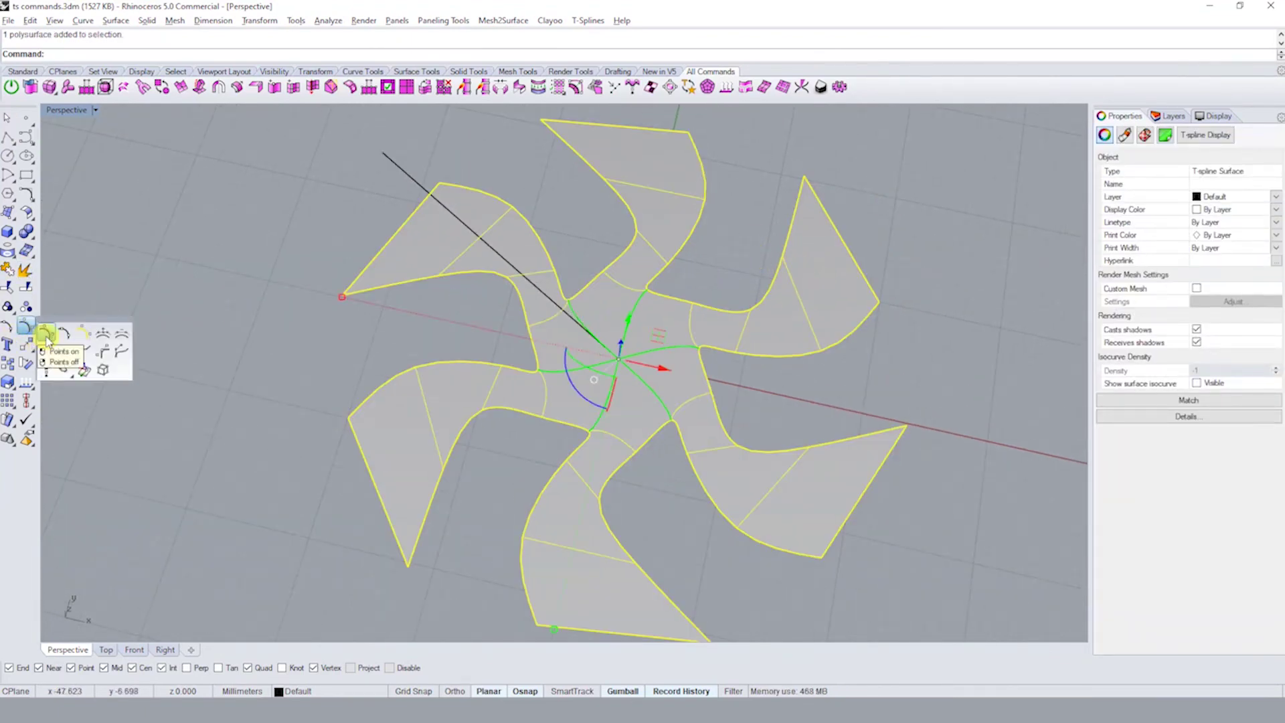
left_click(47, 338)
left_click(792, 272)
mouse_move(812, 235)
left_mouse_down()
mouse_move(827, 263)
mouse_move(777, 203)
mouse_move(843, 279)
mouse_move(793, 170)
mouse_move(821, 149)
left_mouse_up()
scroll(785, 196, "up", 5)
- Drag another blade vertex to start rounding the blade into a lobe
left_click(812, 152)
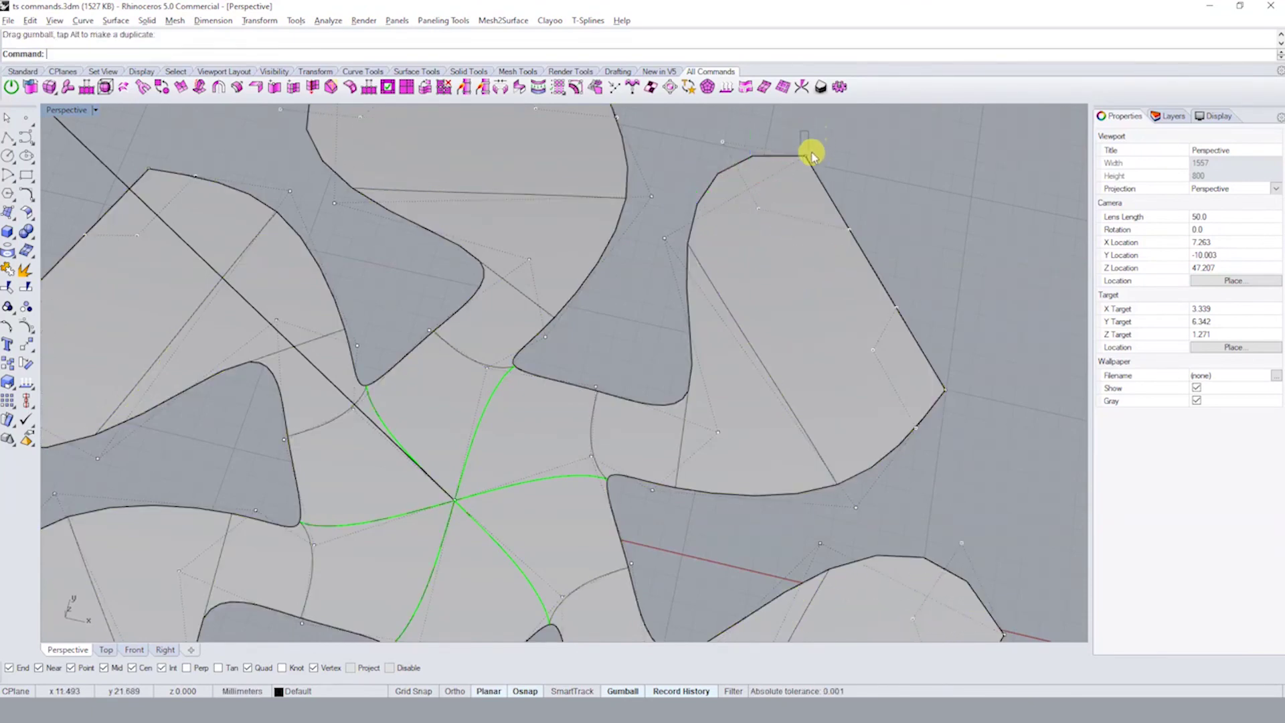
scroll(893, 217, "down", 5)
scroll(875, 330, "down", 5)
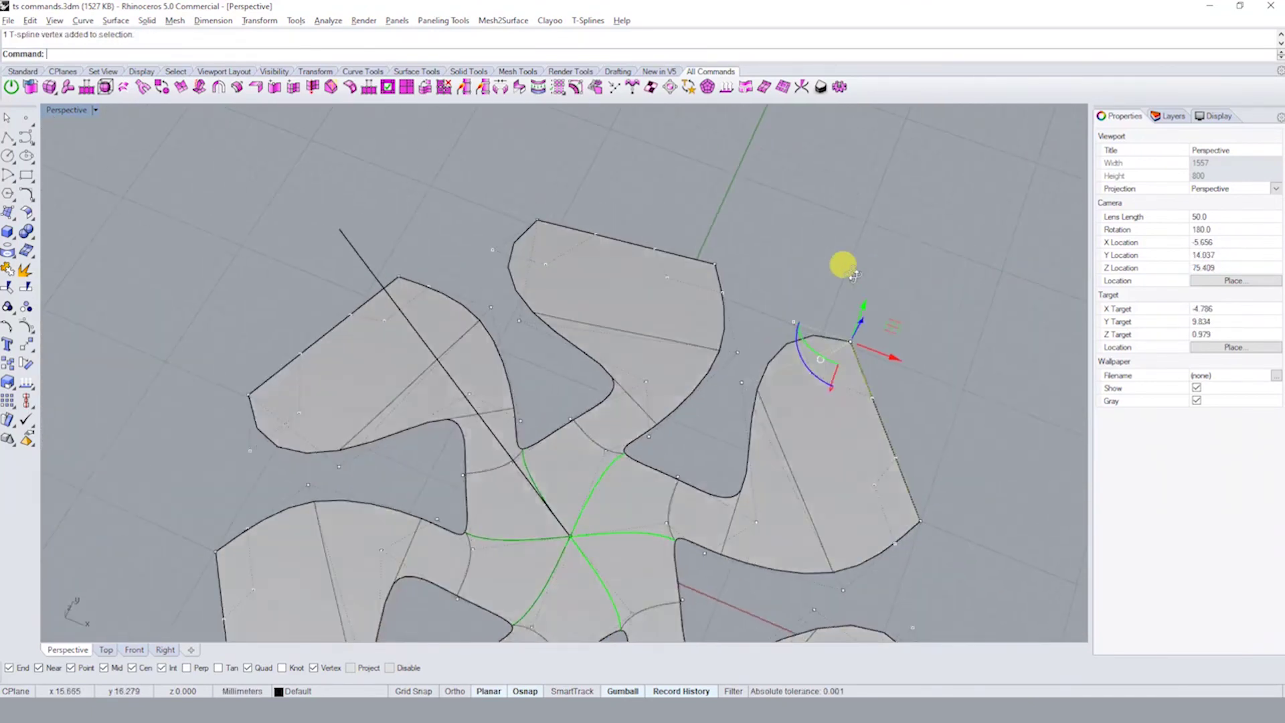
mouse_move(898, 333)
left_mouse_down()
mouse_move(957, 404)
mouse_move(961, 436)
left_mouse_up()
scroll(871, 382, "up", 2)
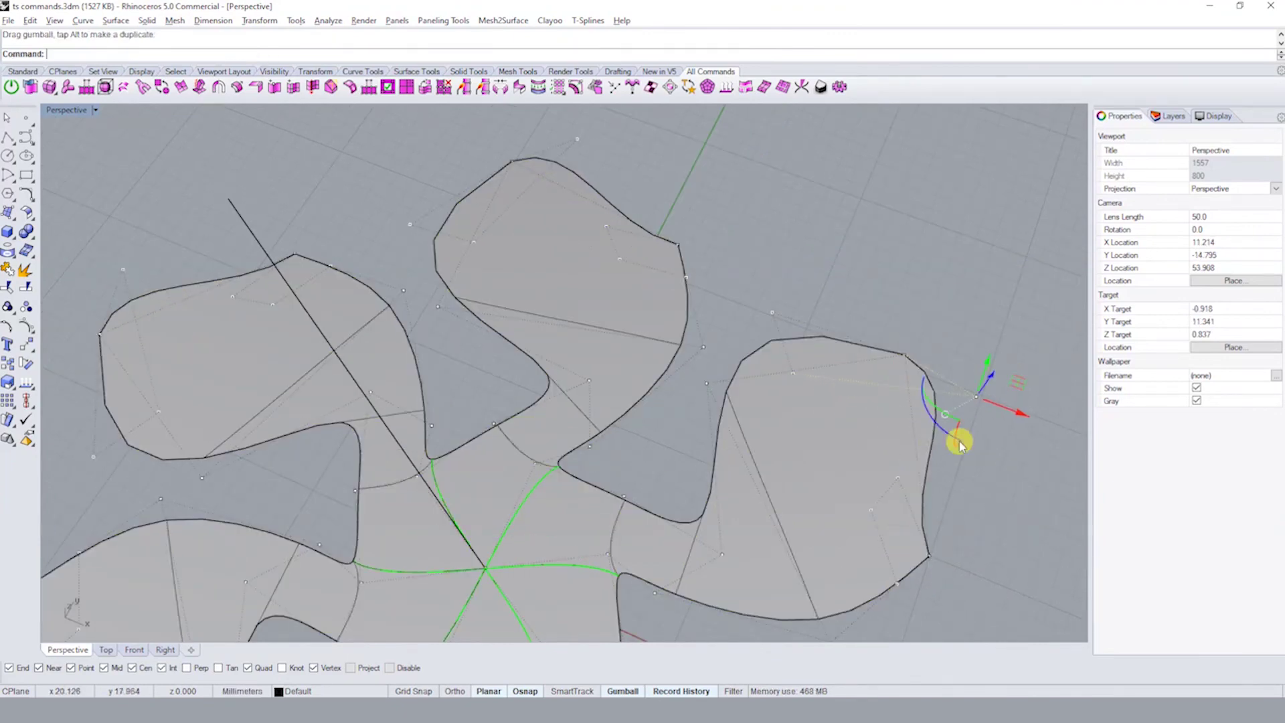
- Push neighbouring lobe vertices outward to widen the rounded lobe
left_click(962, 436)
left_click(898, 477)
left_click_drag(935, 494, 1034, 459)
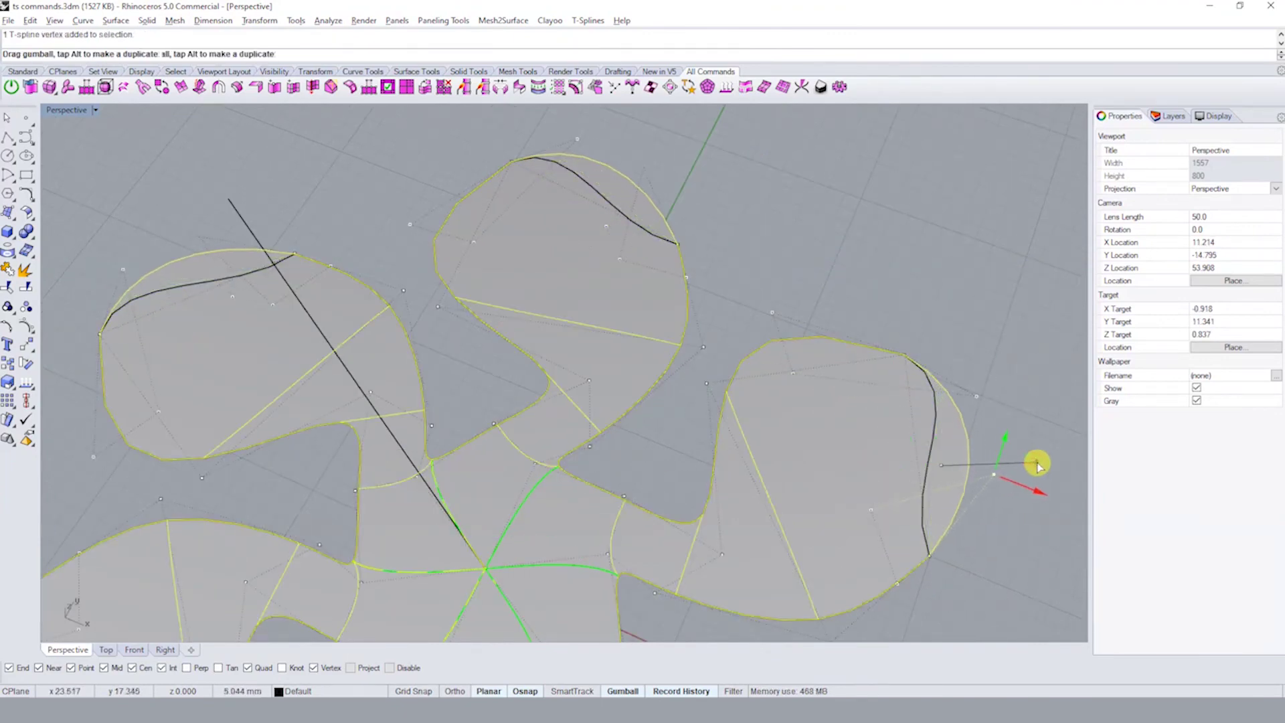
scroll(833, 445, "down", 3)
scroll(833, 445, "up", 1)
scroll(817, 373, "up", 2)
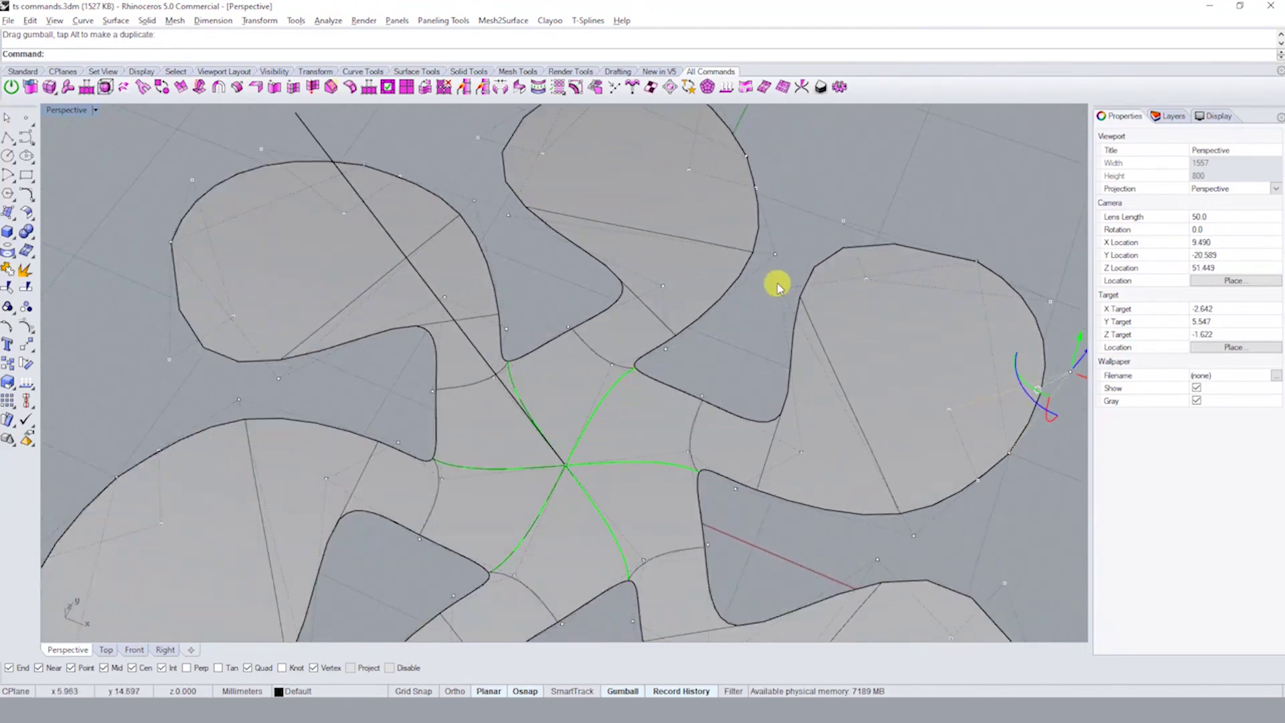
- Reshape the right lobe by moving a vertex and pulling its top edge up
left_click(782, 290)
left_click_drag(824, 280, 770, 287)
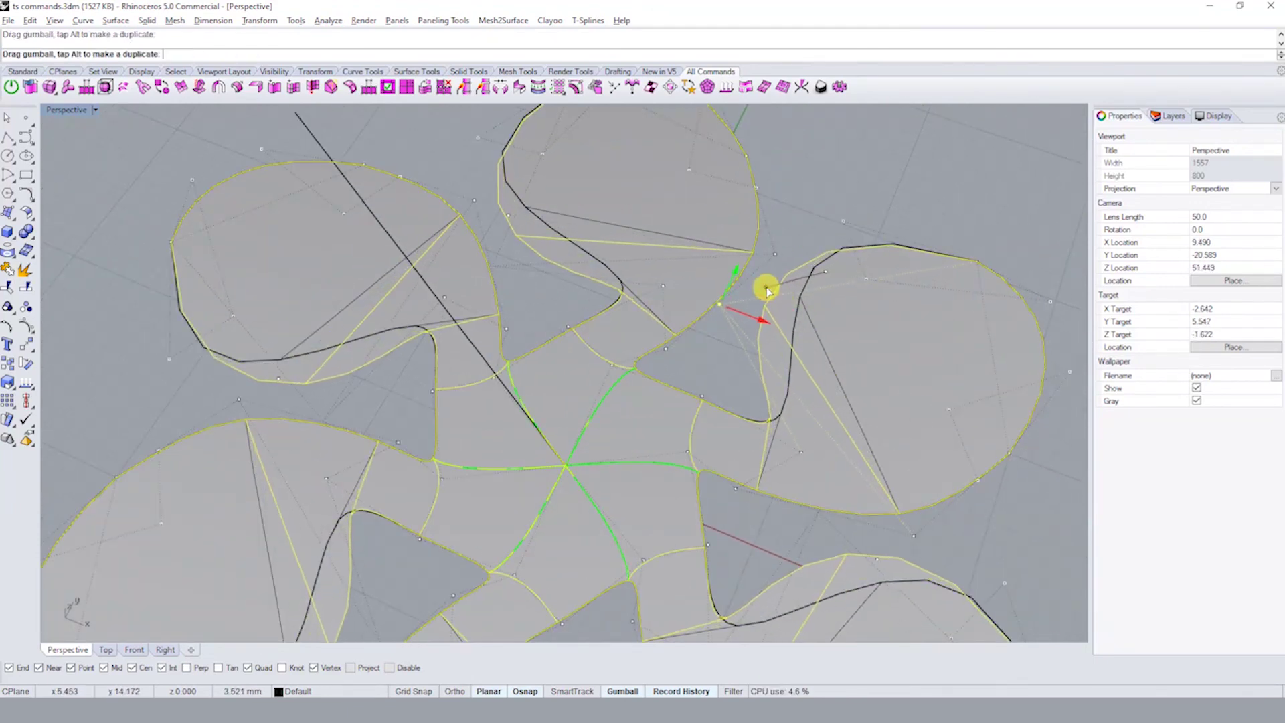
right_click_drag(770, 287, 875, 355, "shift")
left_click(867, 324)
left_click_drag(873, 316, 922, 293)
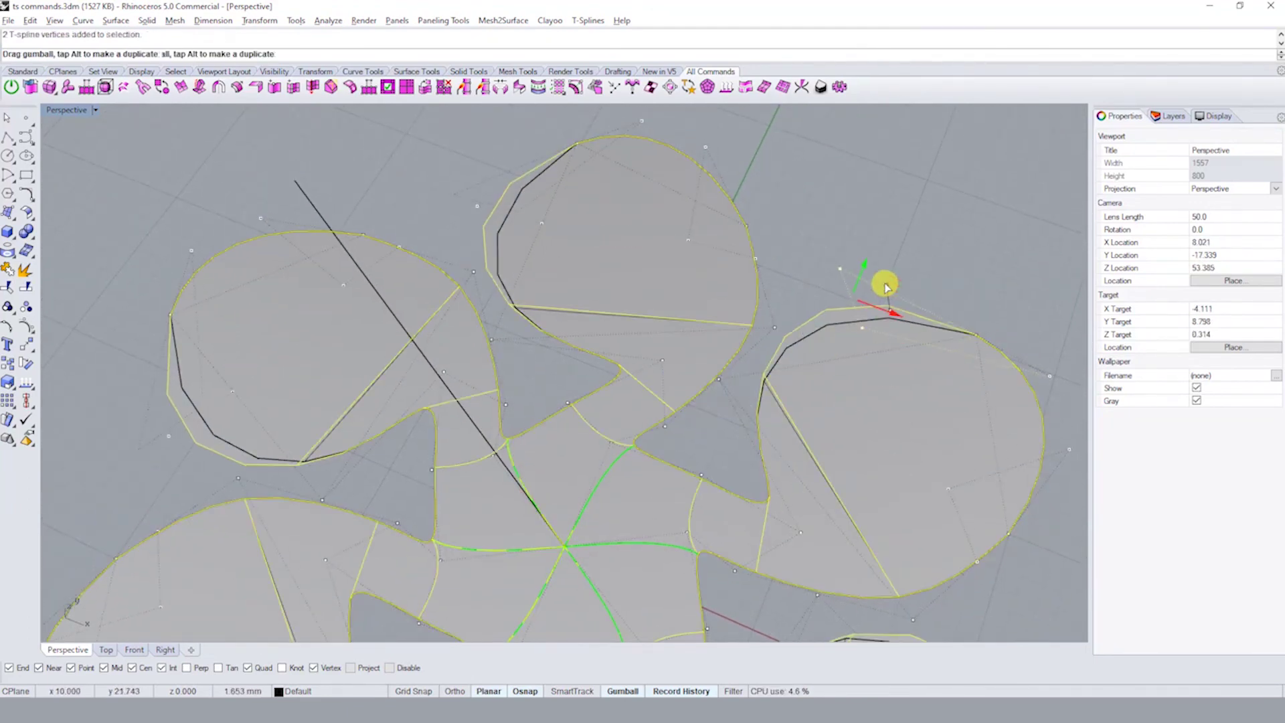
- Move further right-lobe control points to smooth its rounded outline
left_click(999, 353)
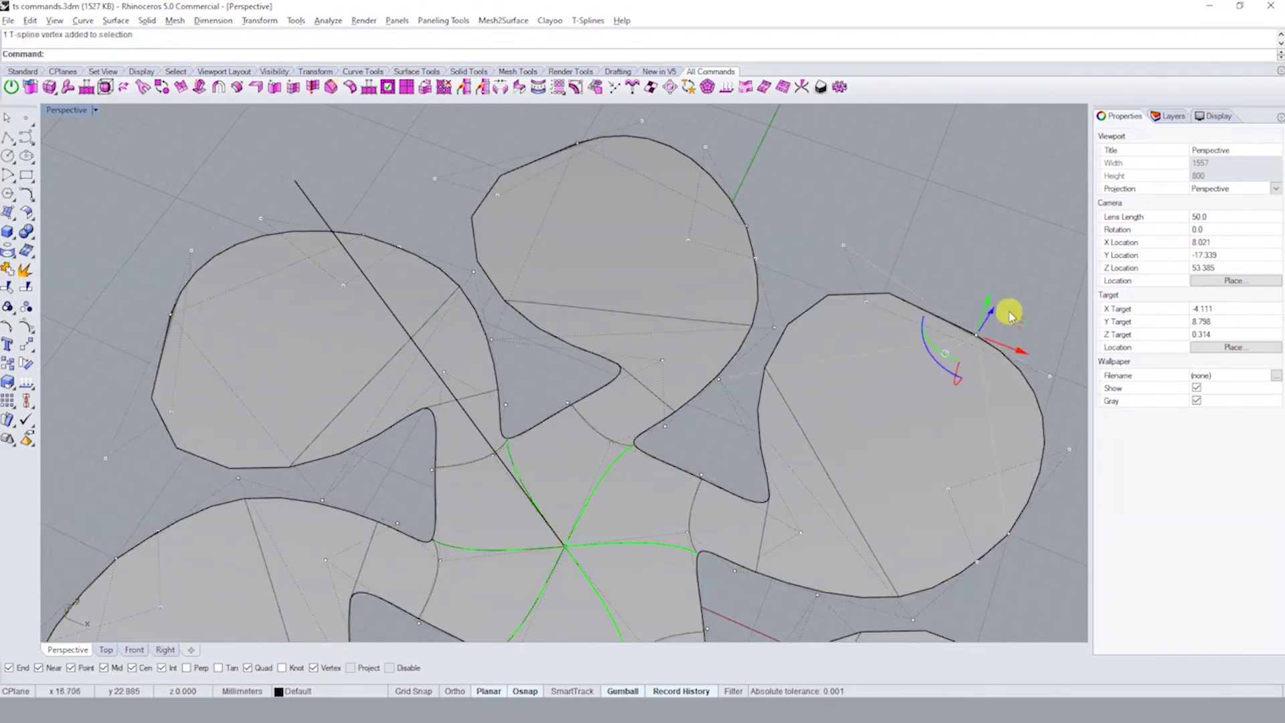
mouse_move(1010, 308)
left_mouse_down()
mouse_move(1015, 280)
mouse_move(999, 290)
left_mouse_up()
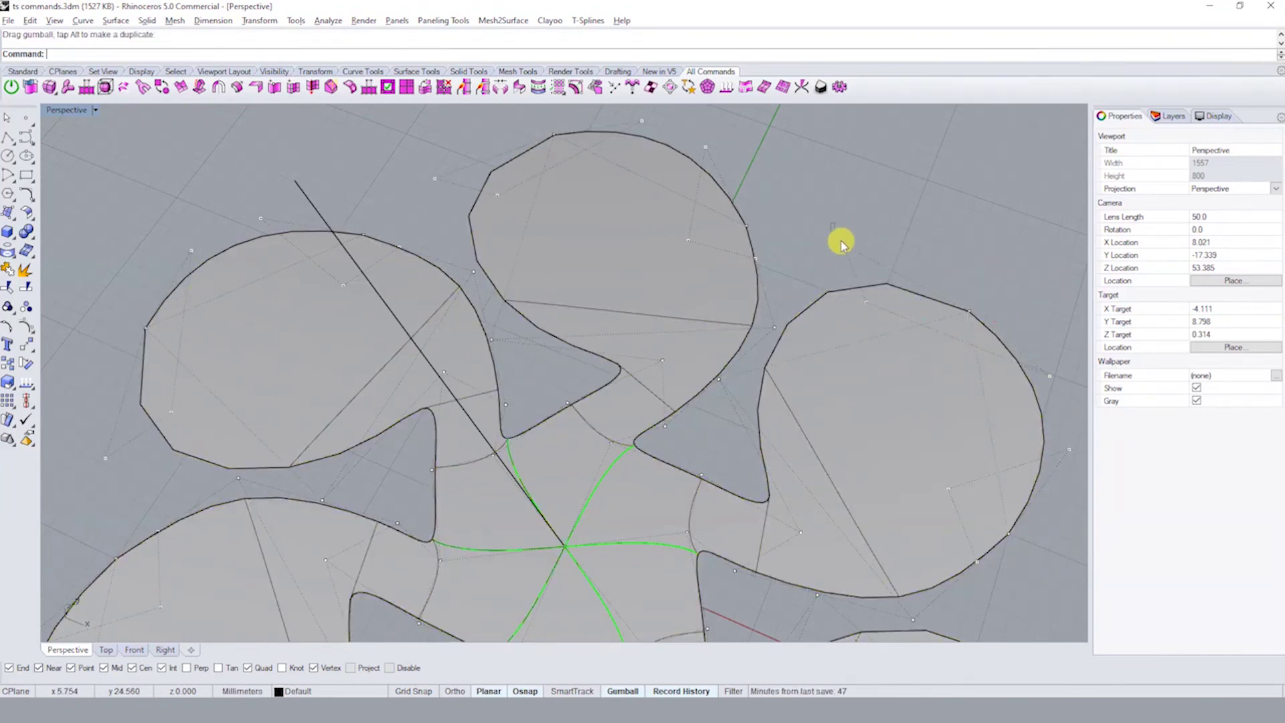
left_click(844, 245)
left_click_drag(881, 235, 918, 235)
scroll(897, 252, "down", 5)
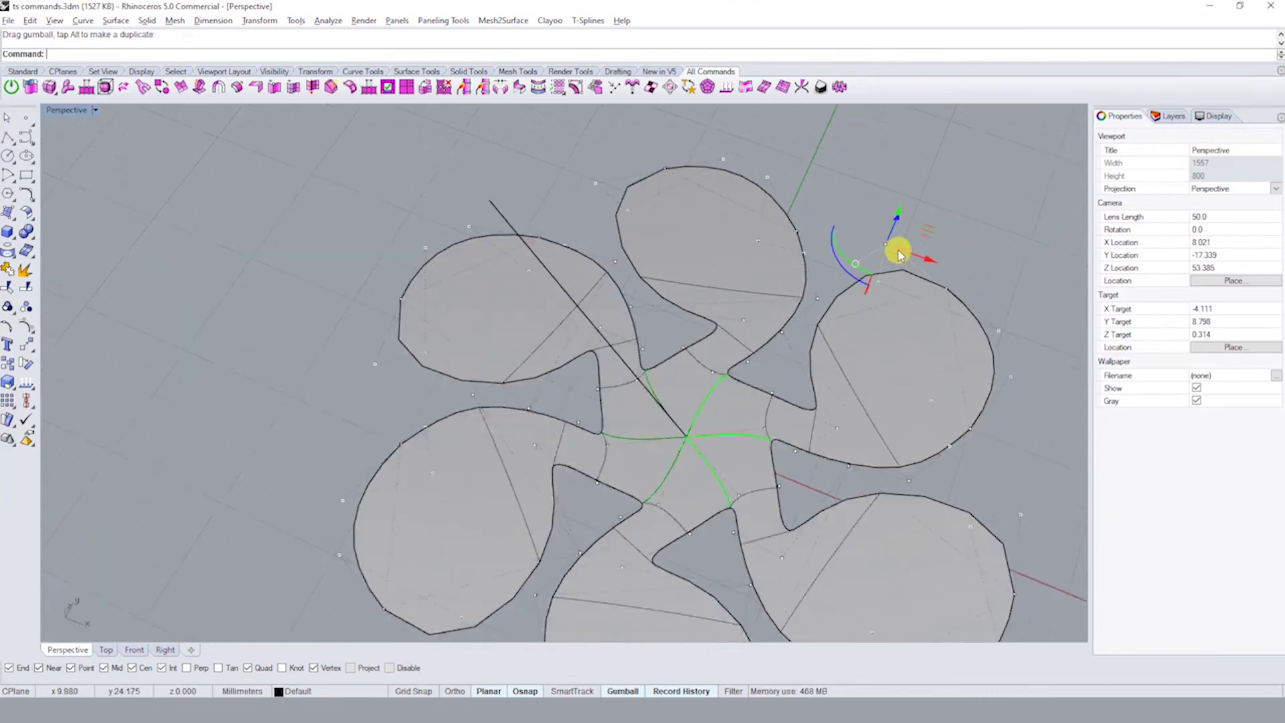
right_click_drag(898, 252, 831, 325)
scroll(833, 328, "up", 5)
scroll(817, 296, "up", 1)
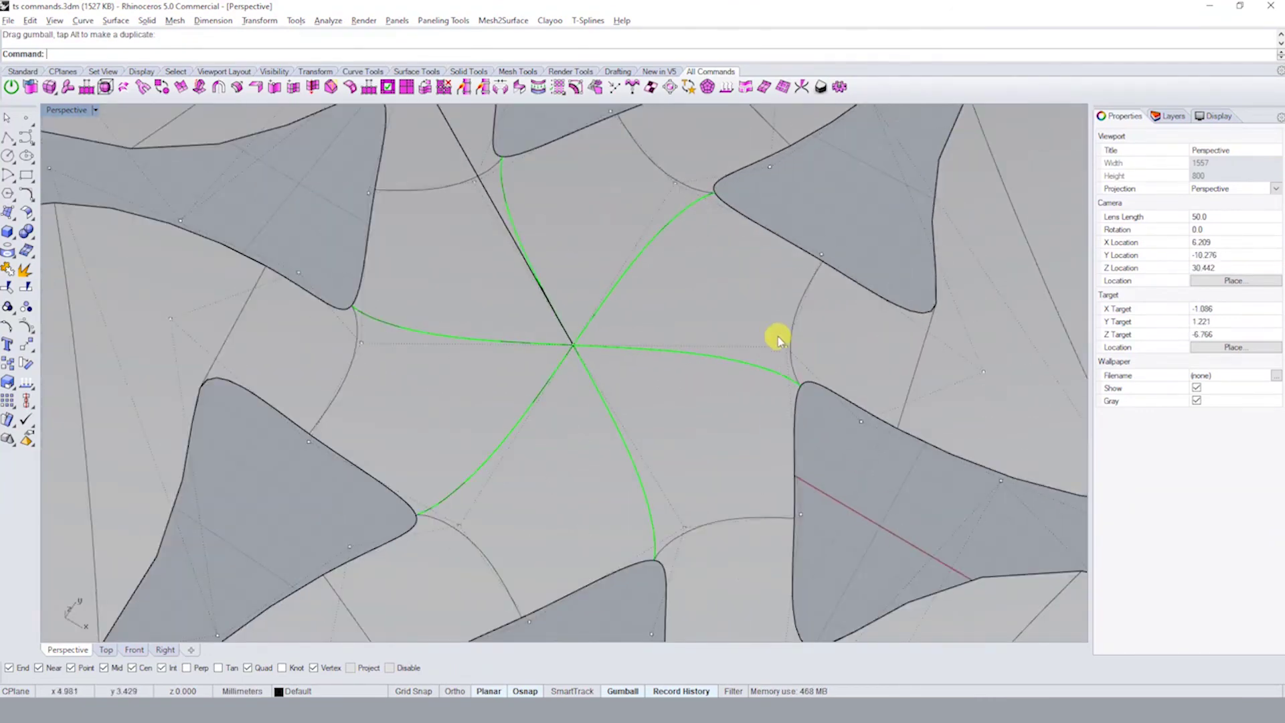
- Shift vertices near the centre and between lobes to shape the lobes' inner edges
mouse_move(790, 377)
left_mouse_down()
mouse_move(643, 285)
mouse_move(608, 281)
left_mouse_up()
scroll(596, 338, "down", 5)
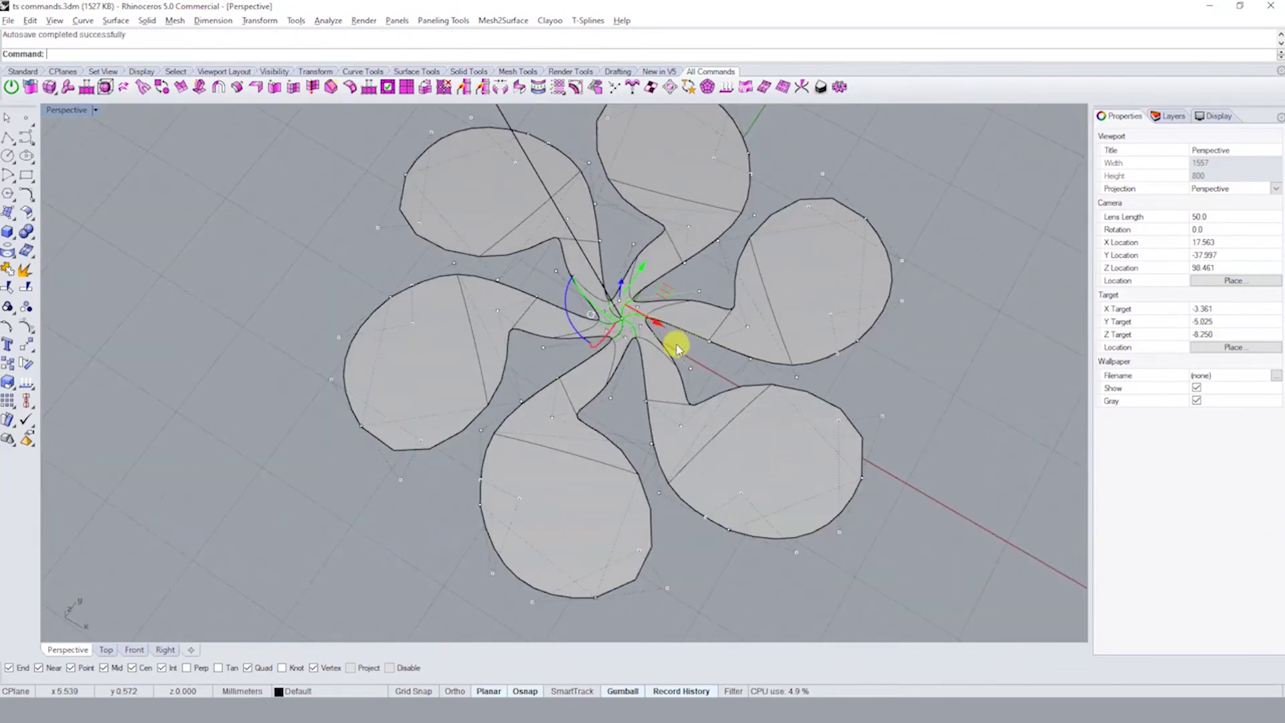
scroll(690, 326, "up", 4)
left_click(716, 240)
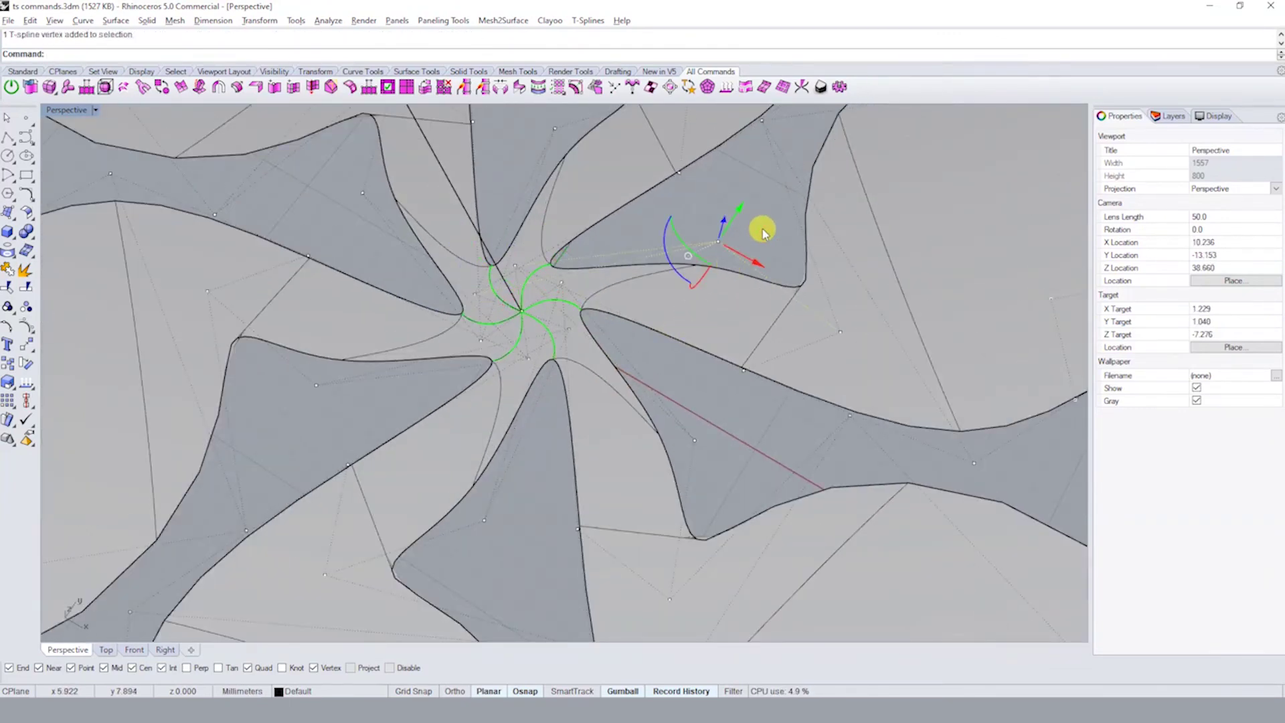
mouse_move(763, 232)
left_mouse_down()
mouse_move(775, 238)
mouse_move(788, 205)
left_mouse_up()
- Orbit around the finished flower and select the whole petal surface
scroll(770, 301, "down", 5)
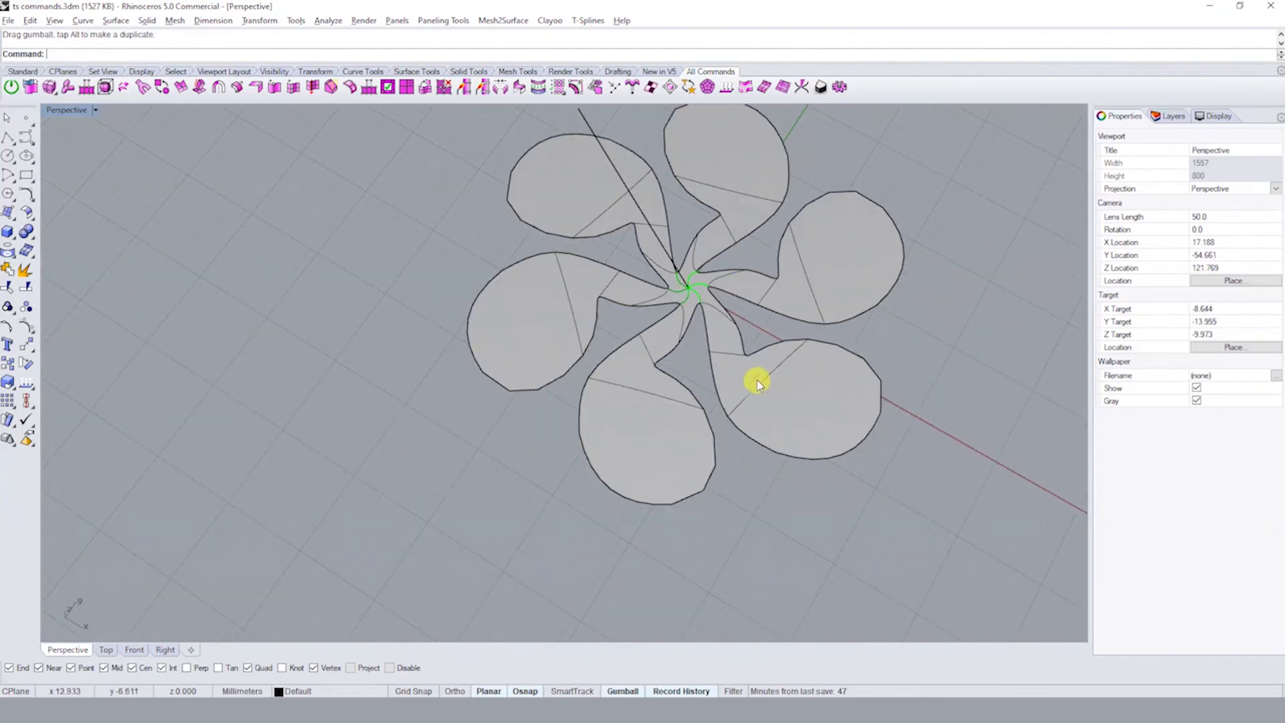
right_click_drag(760, 385, 731, 289)
scroll(710, 336, "up", 3)
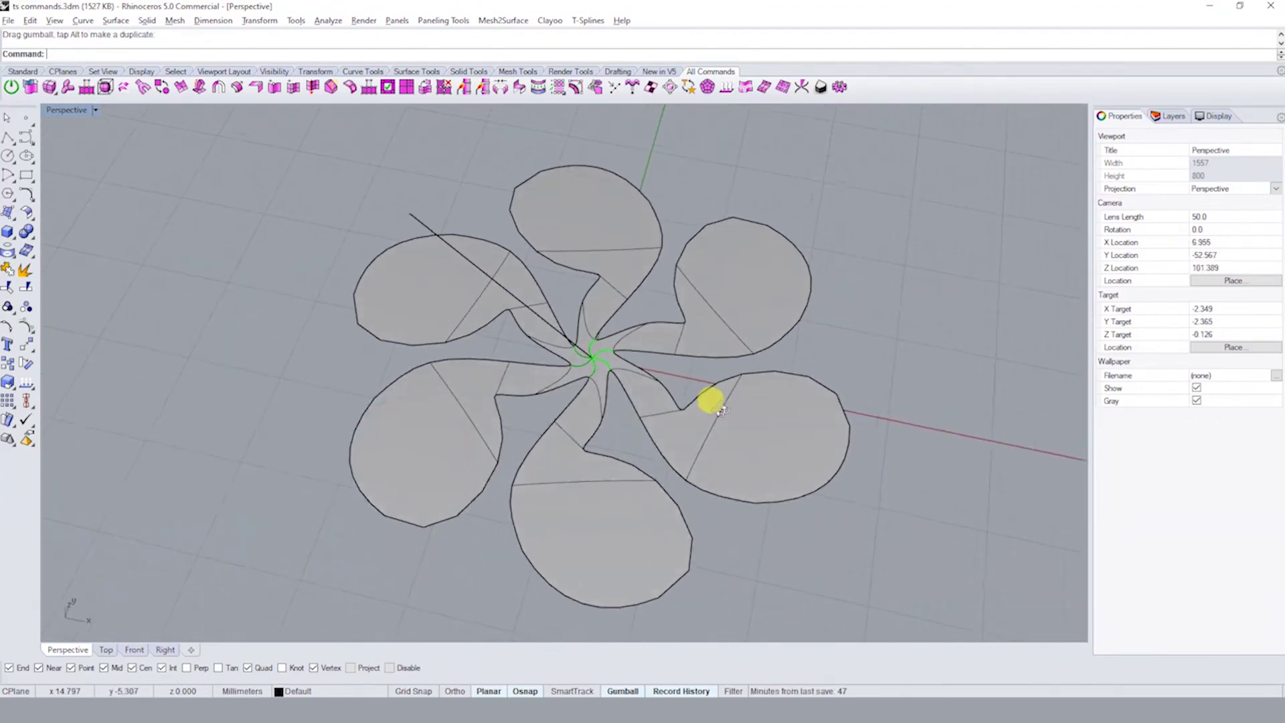
mouse_move(721, 409)
right_mouse_down()
mouse_move(746, 436)
mouse_move(759, 423)
mouse_move(757, 473)
mouse_move(774, 496)
right_mouse_up()
left_click(746, 436)
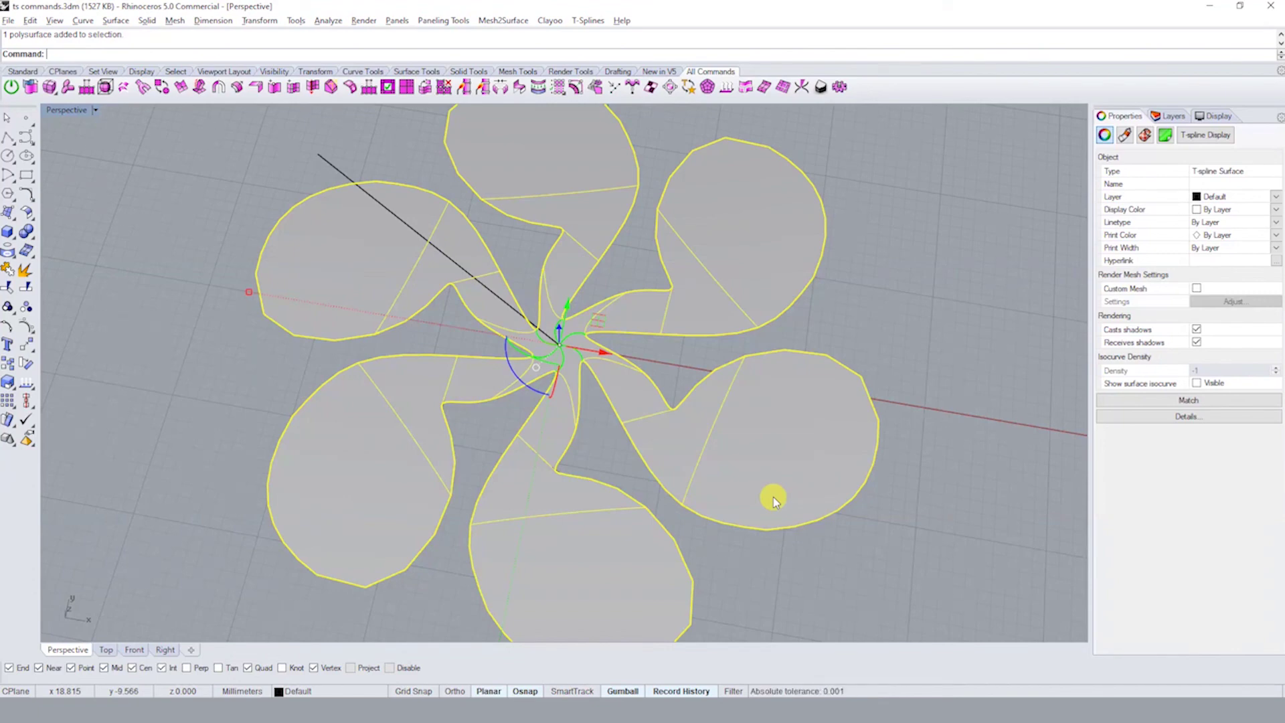
right_click_drag(774, 496, 602, 494, "ctrl")
scroll(596, 492, "down", 3)
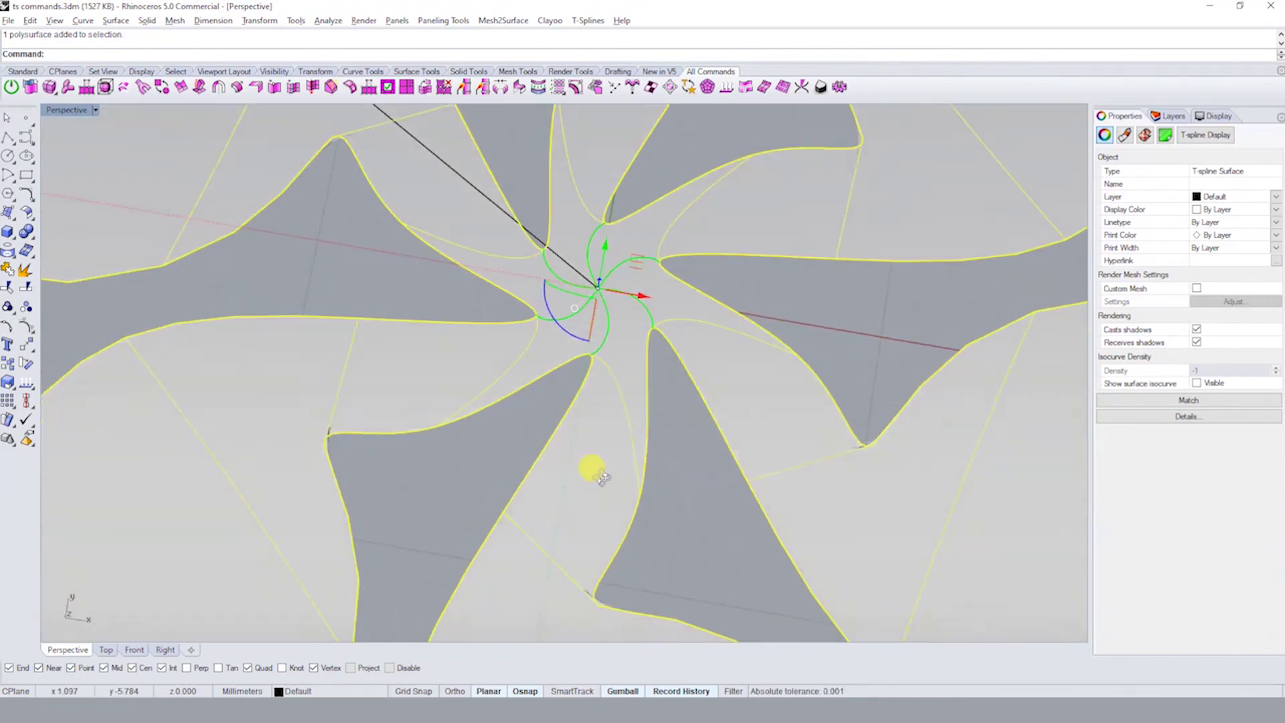
scroll(602, 468, "down", 3)
key("Escape")
scroll(789, 354, "down", 2)
scroll(614, 324, "down", 3)
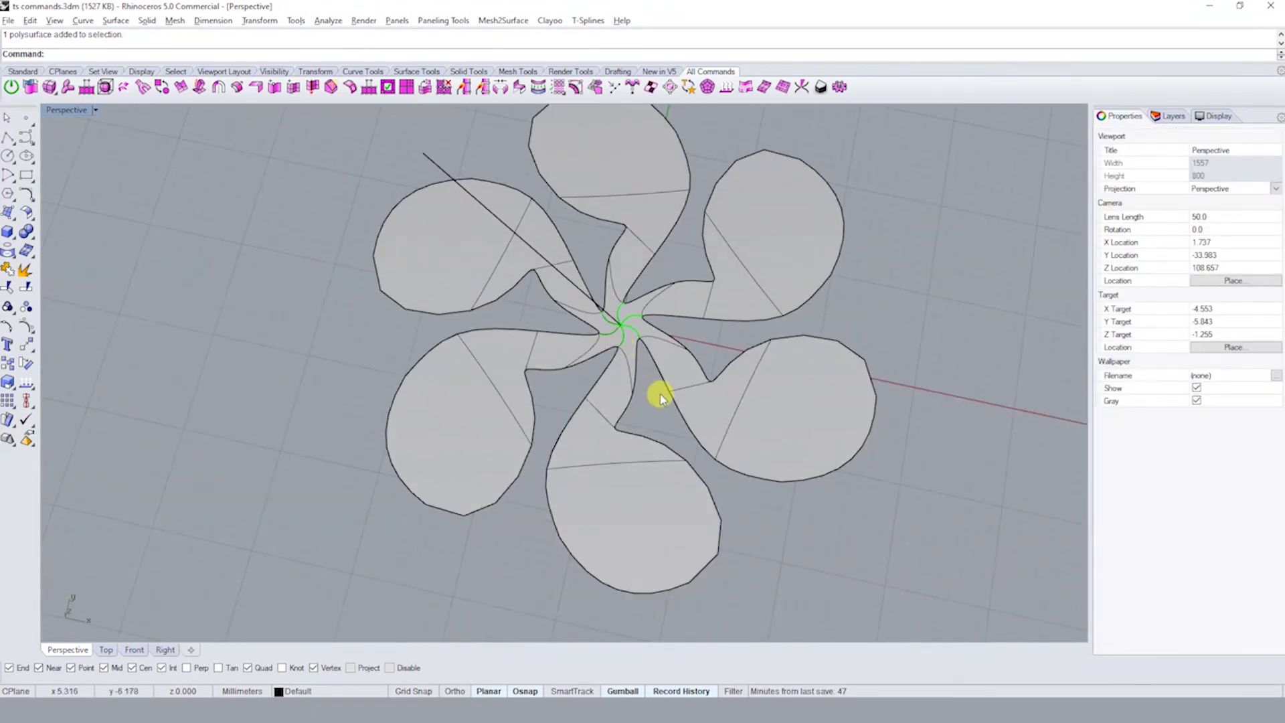
right_click_drag(661, 387, 654, 350)
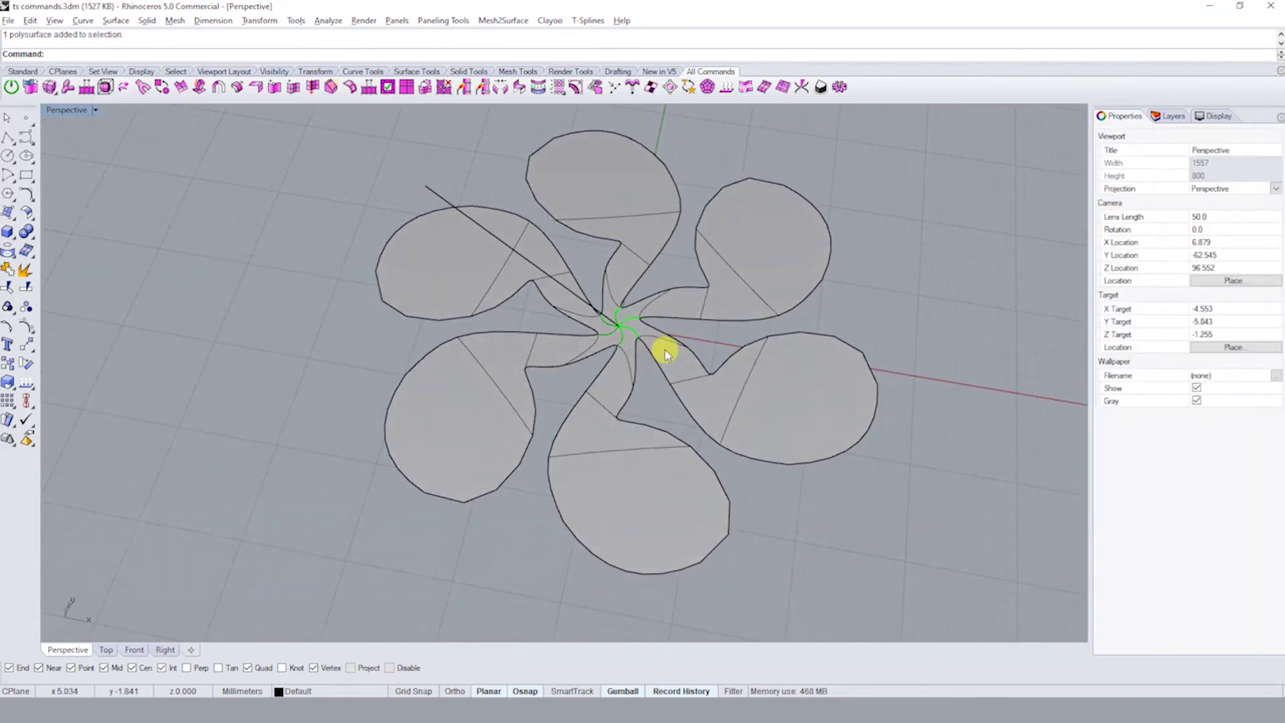